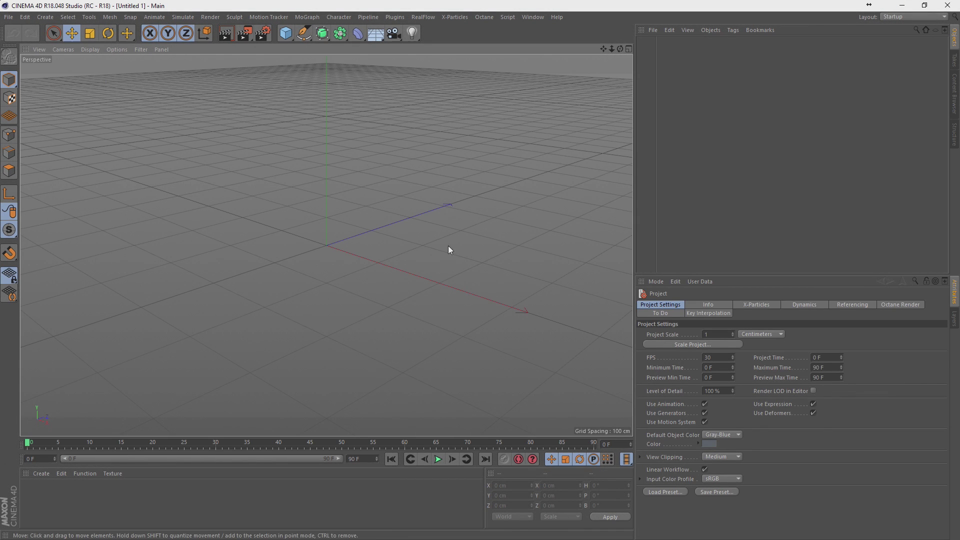
# Add a plane primitive to the scene.
pyautogui.click(42, 474)
pyautogui.moveTo(52, 391)
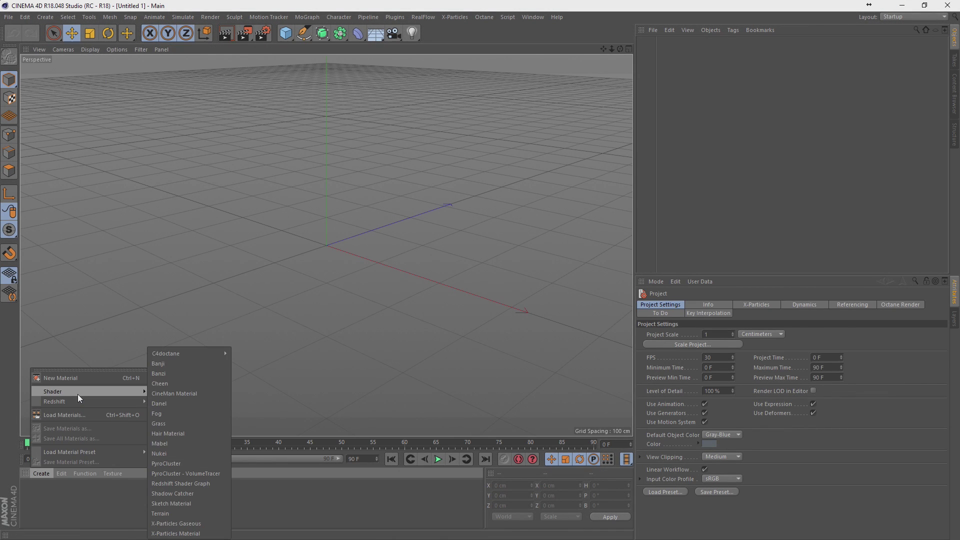
pyautogui.click(448, 332)
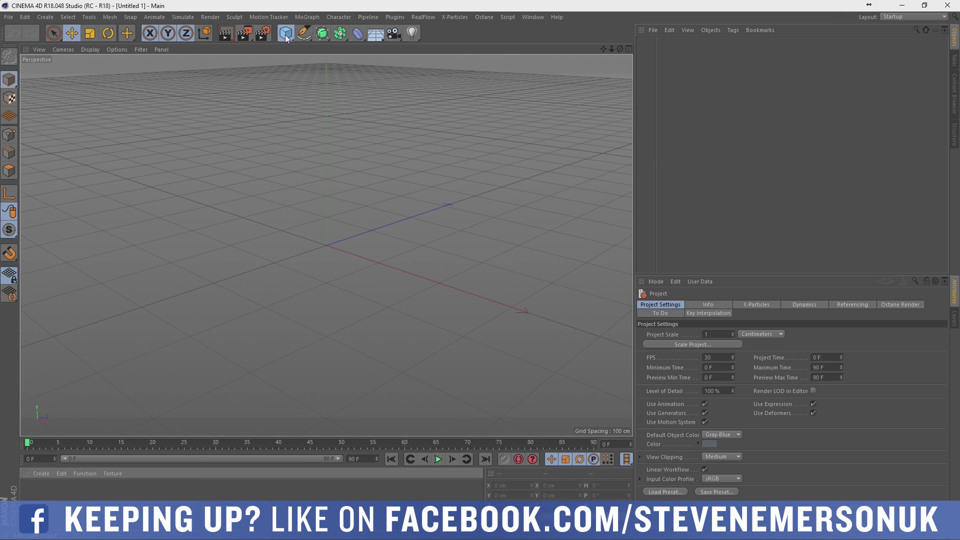
pyautogui.moveTo(286, 33); pyautogui.dragTo(399, 68)
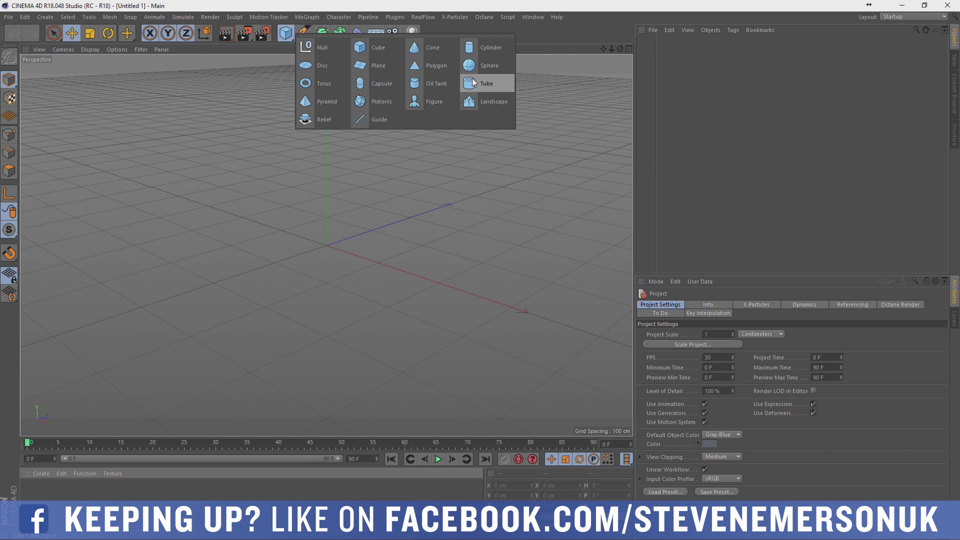
pyautogui.click(378, 67)
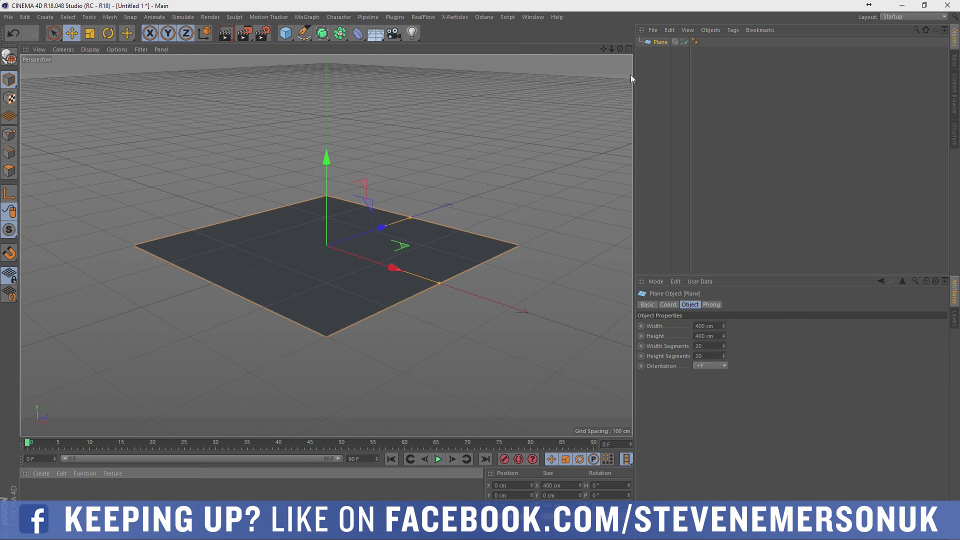
# Size the plane to 1000 cm by 1000 cm and make it an editable polygon object.
pyautogui.click(708, 328)
pyautogui.write('100')
pyautogui.press('Return')
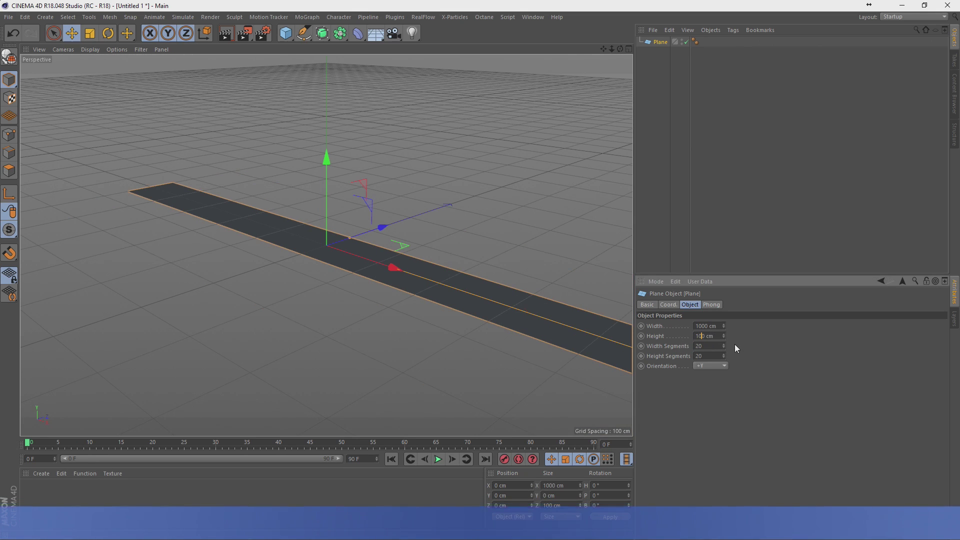
pyautogui.click(707, 336)
pyautogui.write('1000')
pyautogui.press('Return')
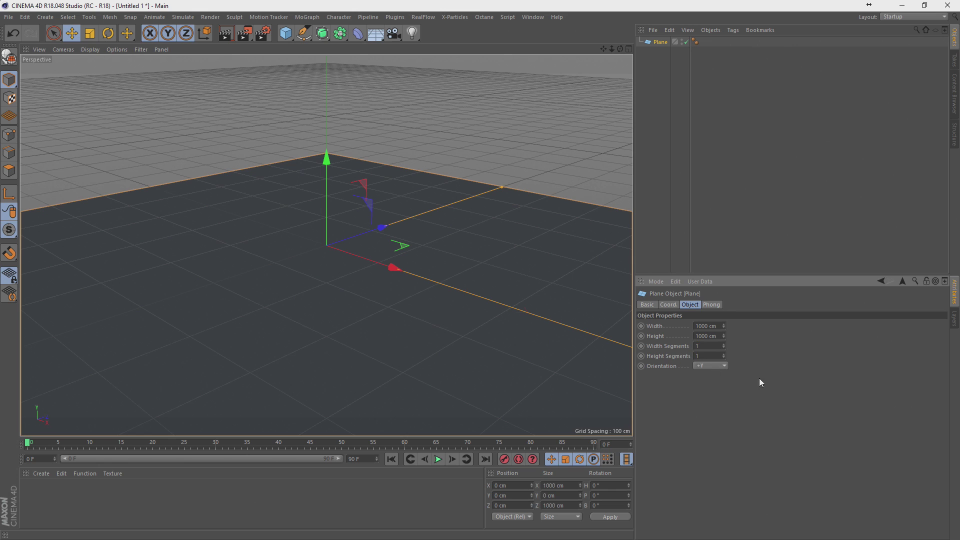
pyautogui.moveTo(604, 48); pyautogui.dragTo(605, 70)
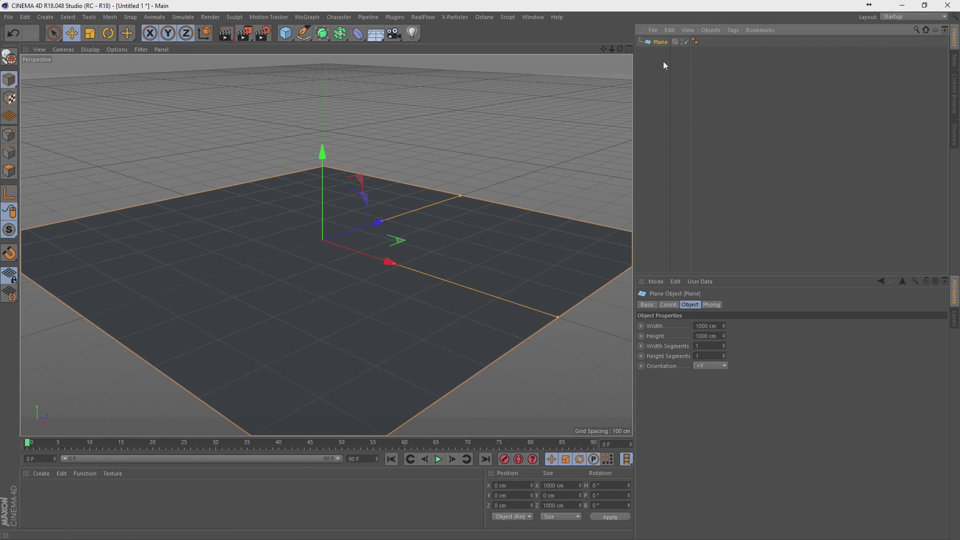
pyautogui.press('c')
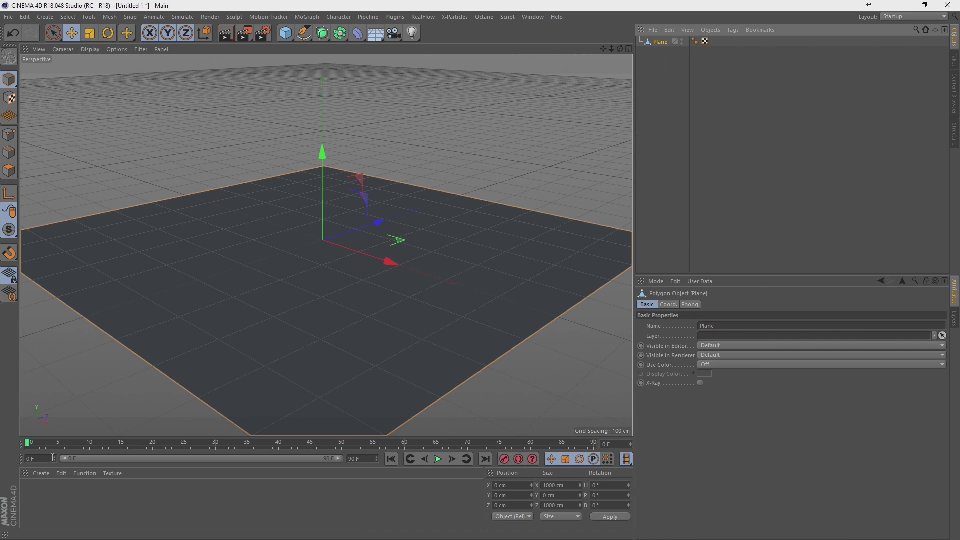
pyautogui.click(44, 473)
# Create a new Octane material and add a displacement shader to it.
pyautogui.click(242, 355)
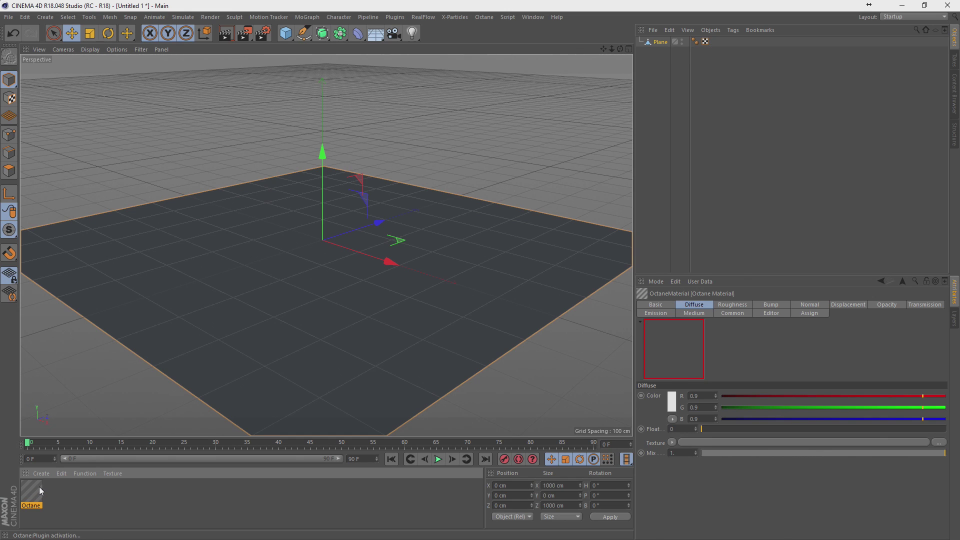
pyautogui.doubleClick(39, 487)
pyautogui.click(184, 247)
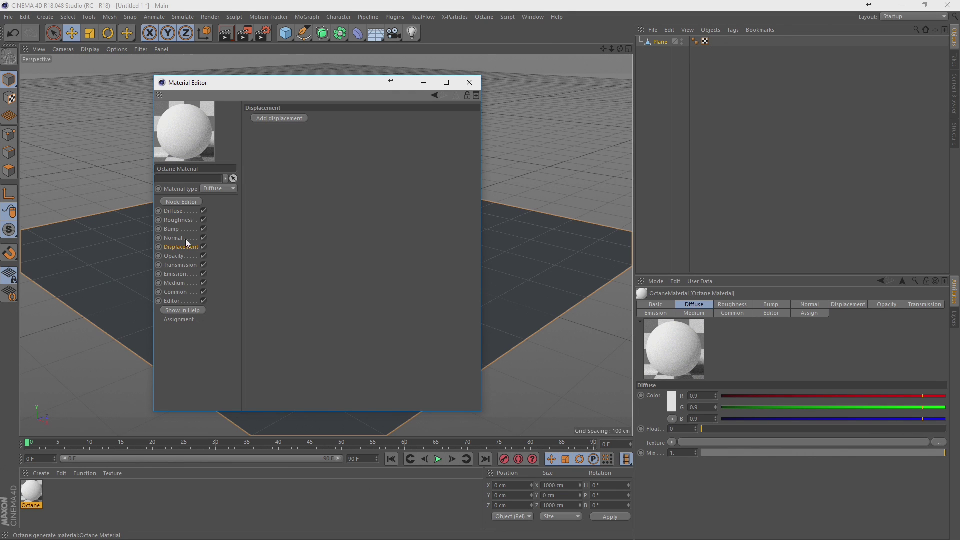
pyautogui.click(280, 119)
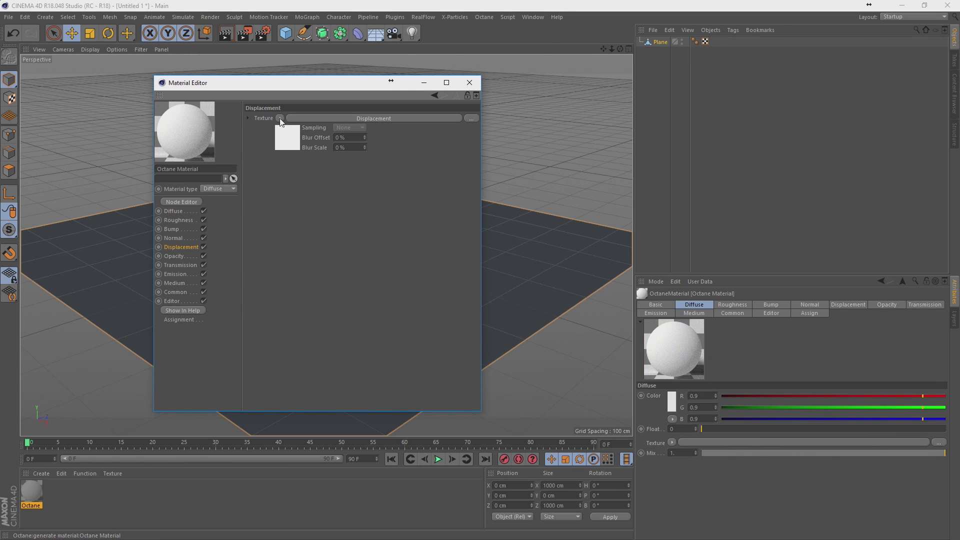
# Load Transmission Height.tif from the World Machine presets as the displacement texture.
pyautogui.click(473, 126)
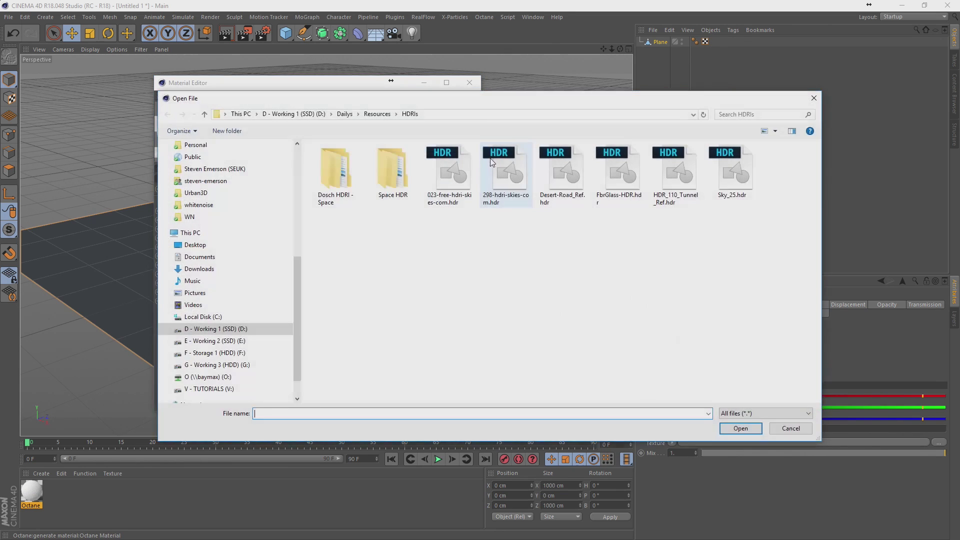
pyautogui.click(377, 114)
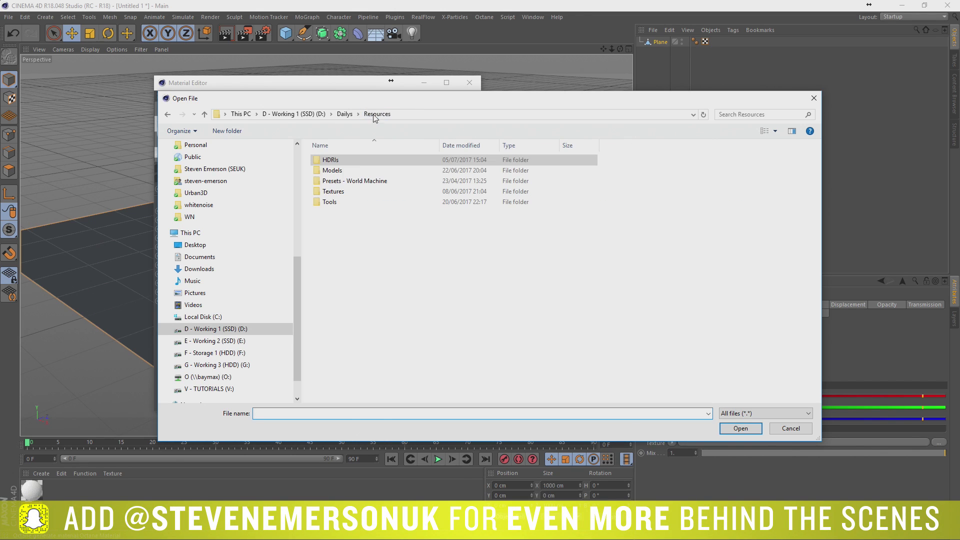
pyautogui.doubleClick(358, 181)
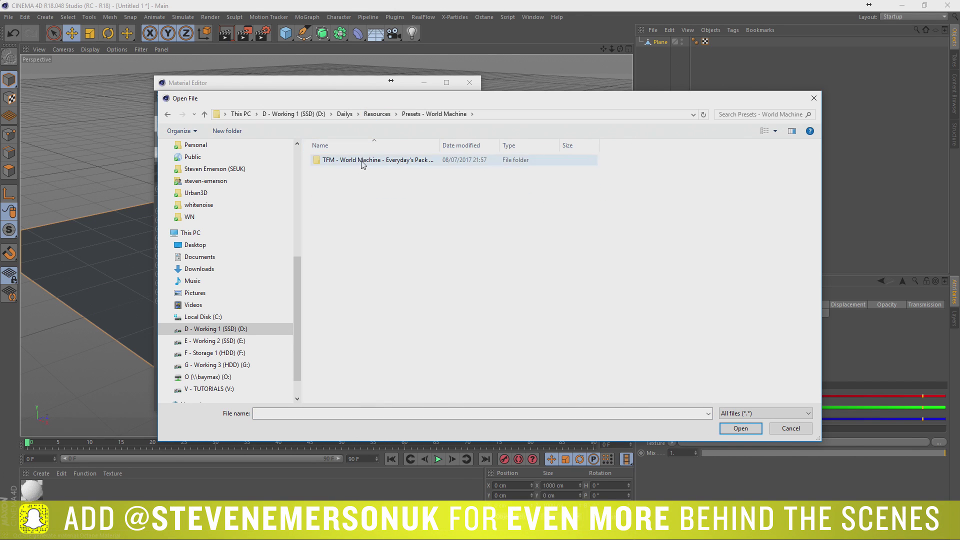
pyautogui.doubleClick(359, 160)
pyautogui.doubleClick(363, 170)
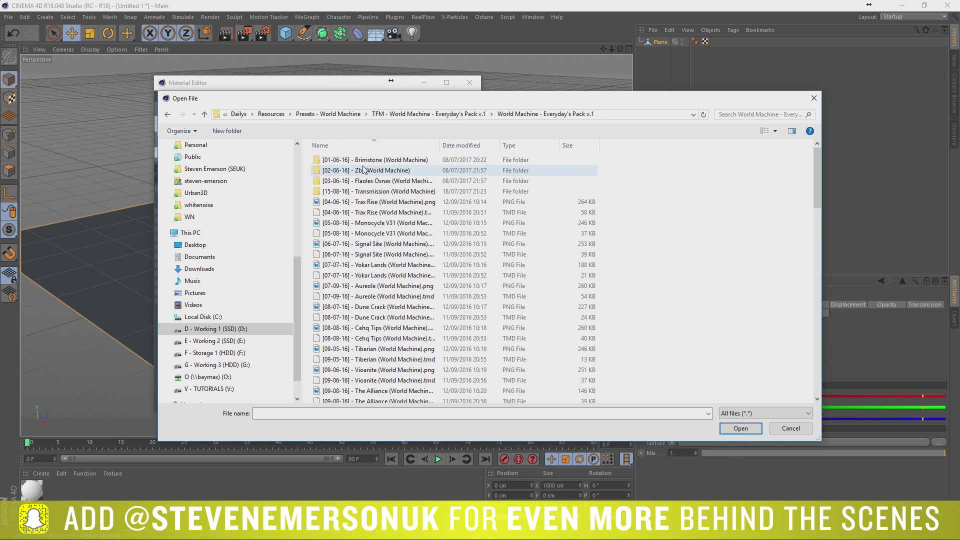
pyautogui.doubleClick(370, 191)
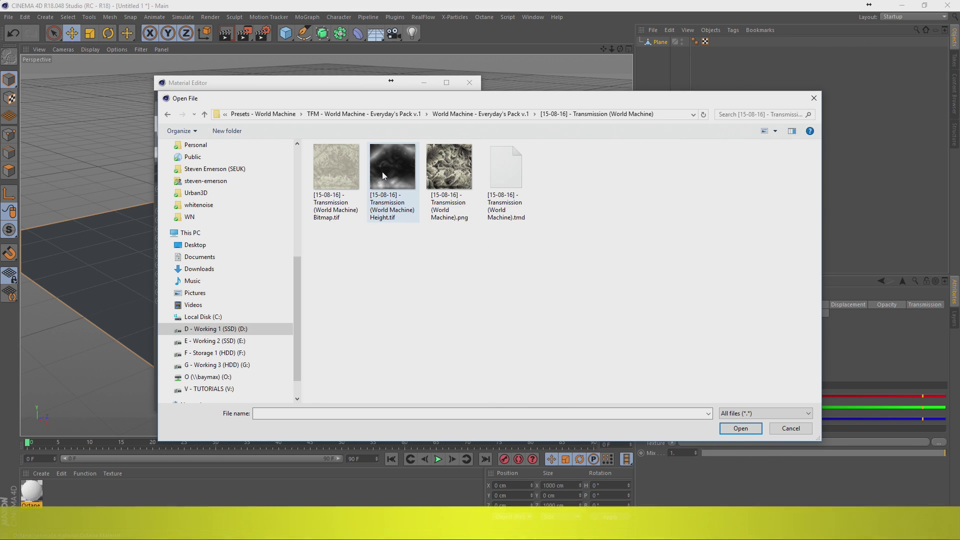
pyautogui.click(389, 185)
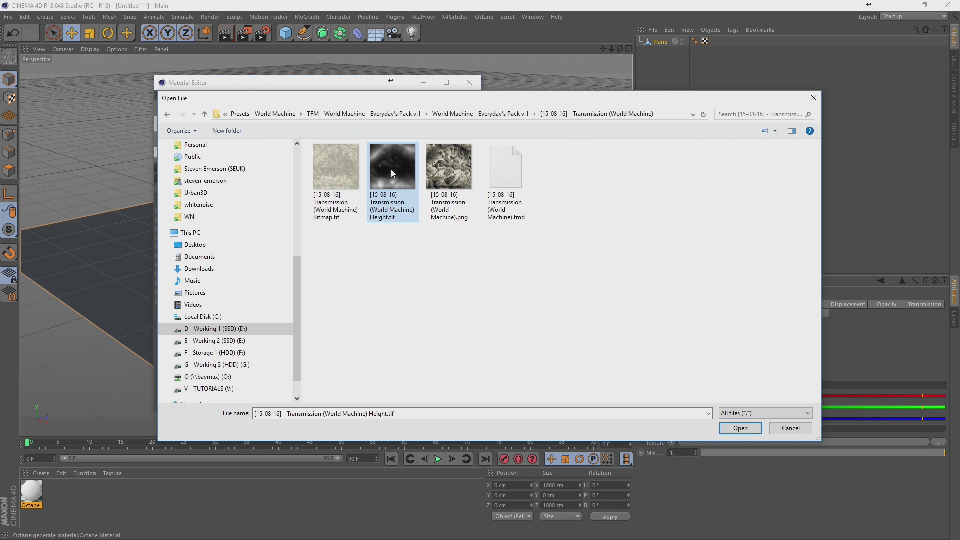
pyautogui.doubleClick(391, 170)
pyautogui.click(523, 313)
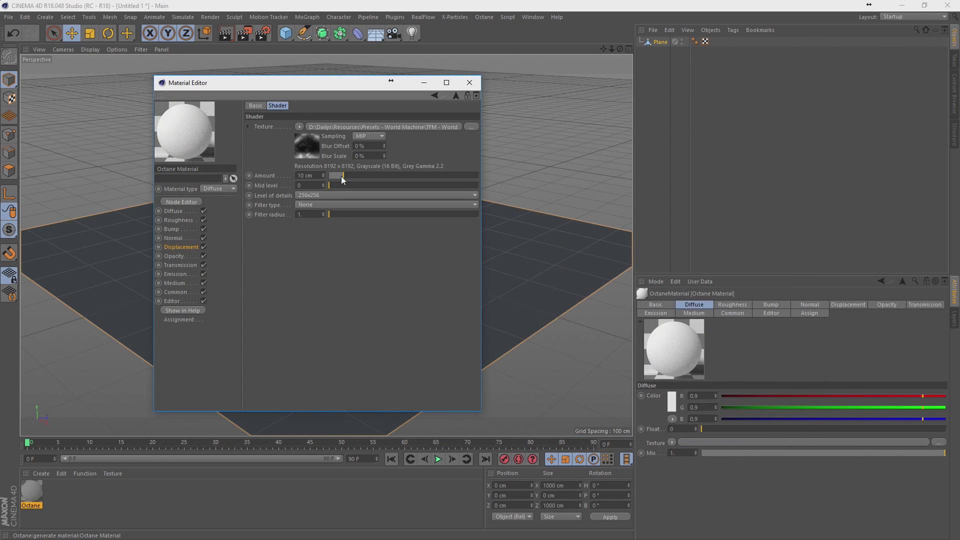
# Set the diffuse channel to an ImageTexture using Transmission Bitmap.tif.
pyautogui.click(174, 210)
pyautogui.click(280, 166)
pyautogui.moveTo(293, 362)
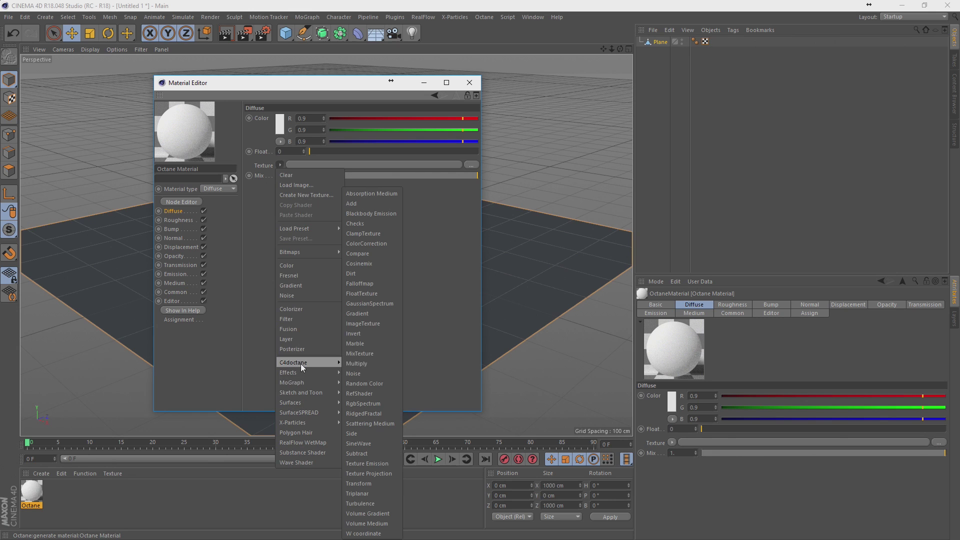
pyautogui.click(388, 314)
pyautogui.click(420, 165)
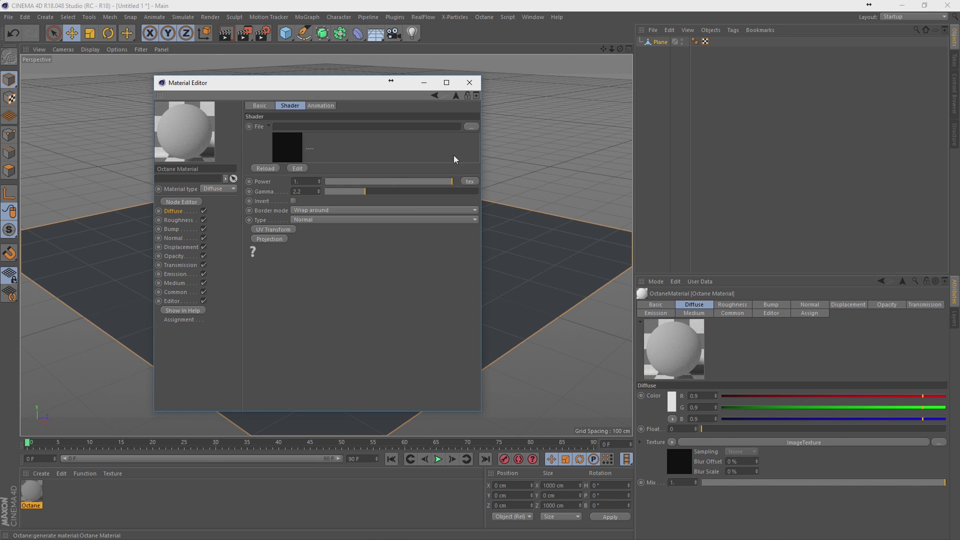
pyautogui.click(471, 126)
pyautogui.click(343, 167)
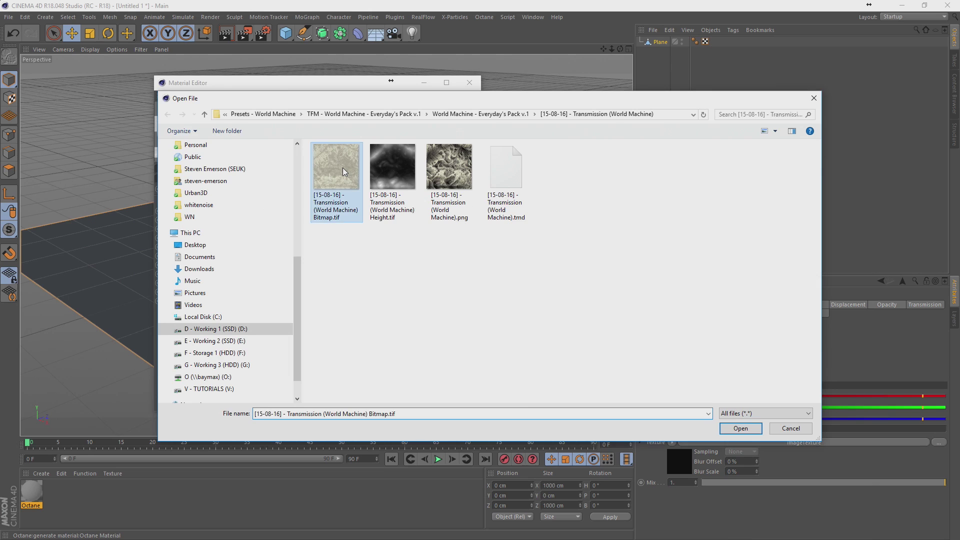
pyautogui.doubleClick(343, 167)
pyautogui.click(534, 311)
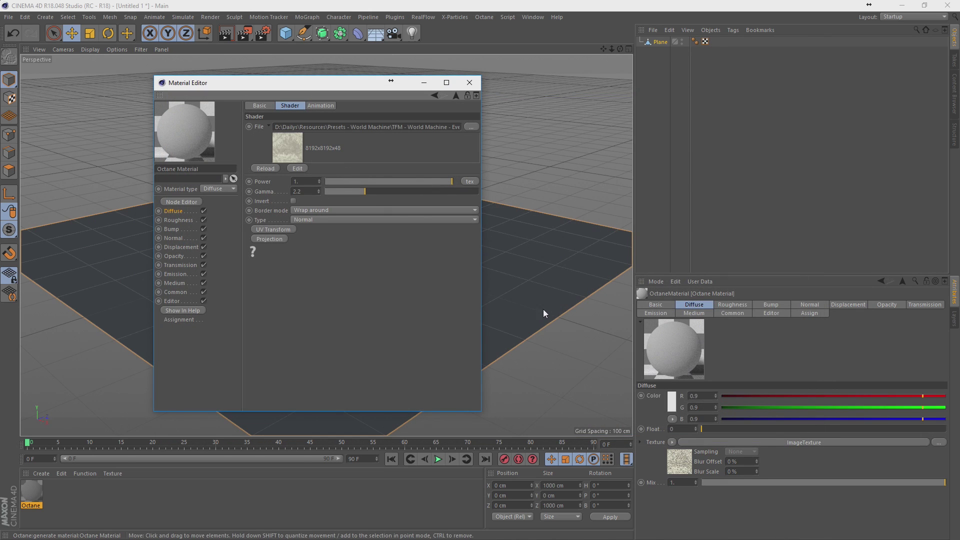
pyautogui.click(470, 83)
# Apply the material to the plane, switch to the OctaneRender layout, and add an Octane sky.
pyautogui.moveTo(322, 316); pyautogui.dragTo(311, 336)
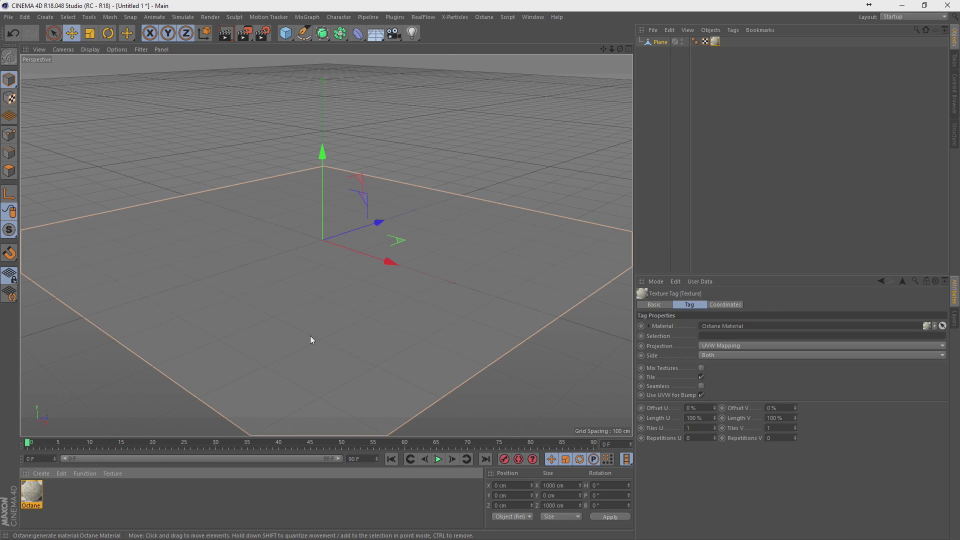
pyautogui.click(907, 18)
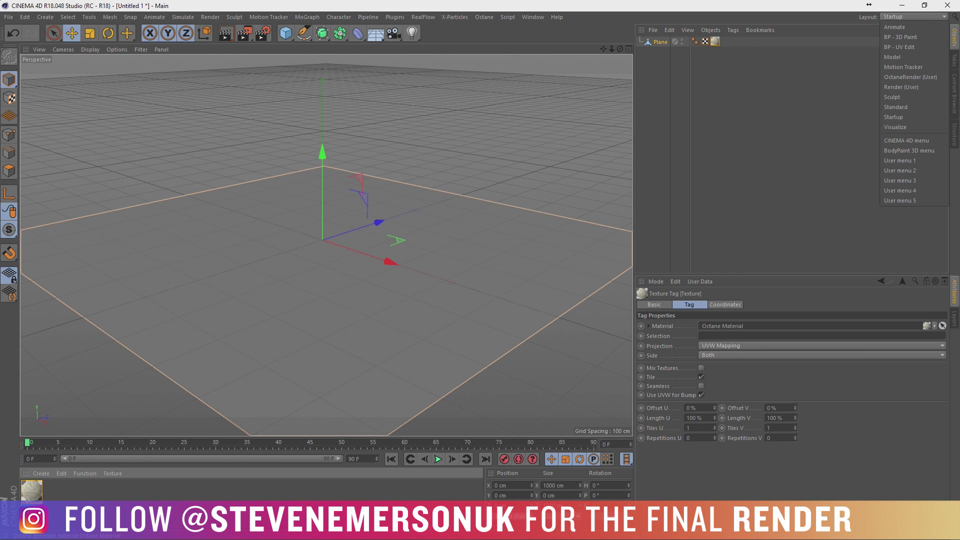
pyautogui.click(869, 4)
pyautogui.click(897, 17)
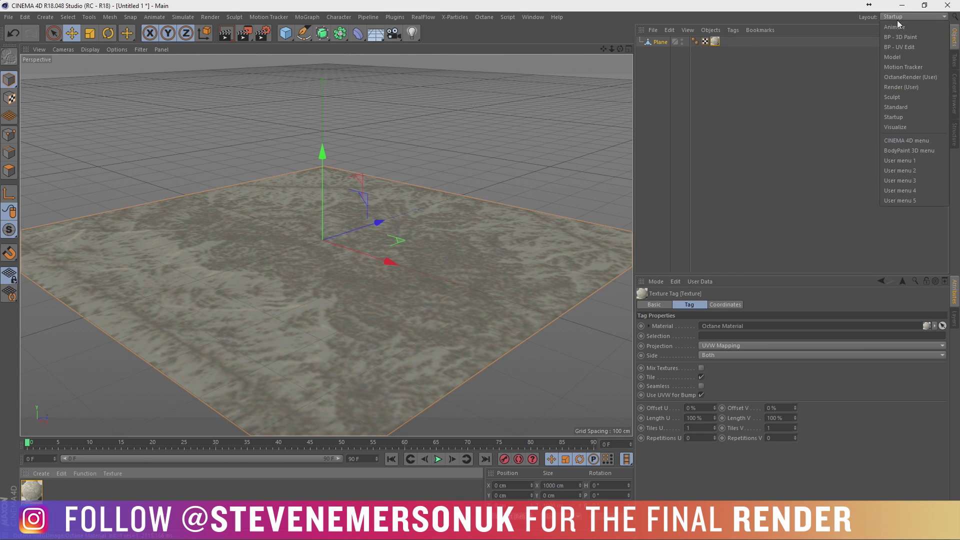
pyautogui.click(901, 77)
pyautogui.click(81, 58)
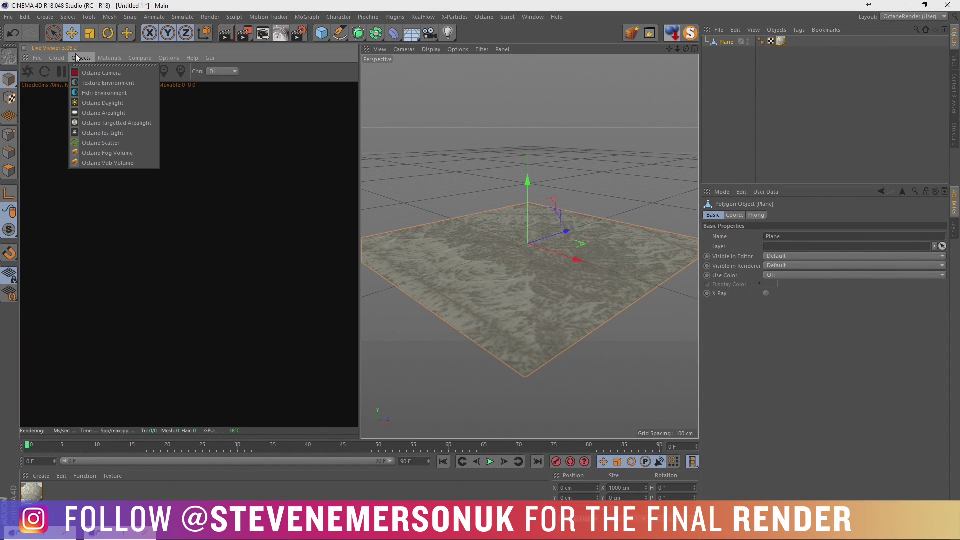
pyautogui.click(90, 94)
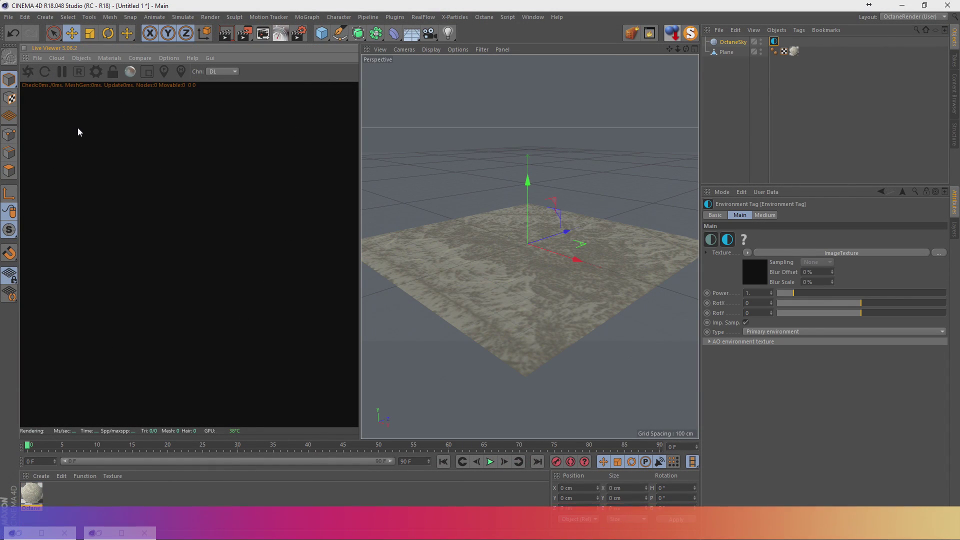
pyautogui.click(27, 77)
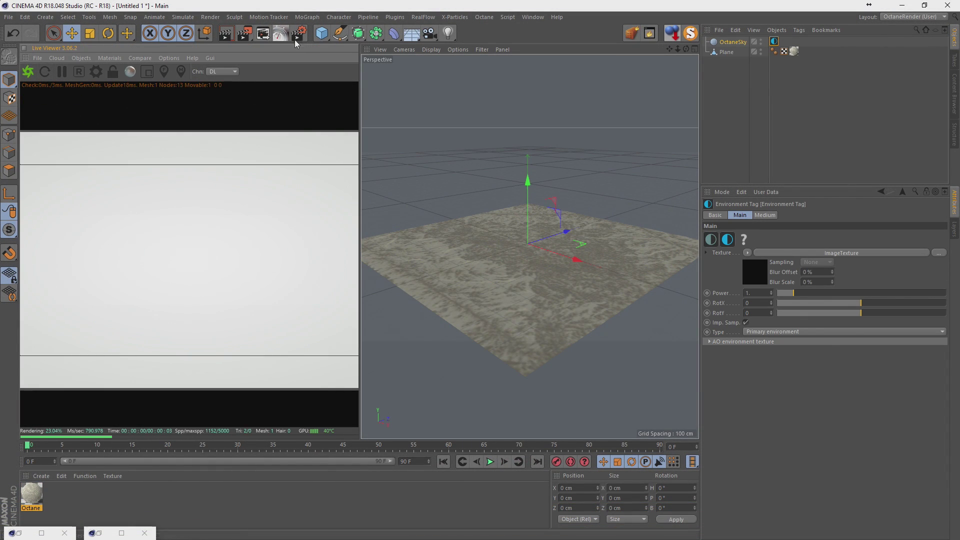
# Choose Octane Renderer with 6000 × 6000 pixel output at 300 DPI.
pyautogui.click(297, 34)
pyautogui.click(299, 187)
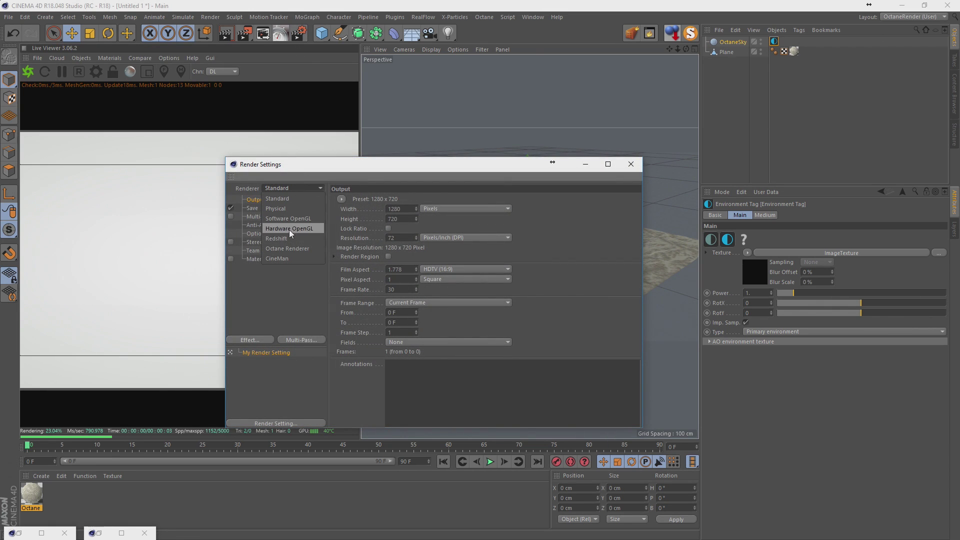
pyautogui.click(288, 249)
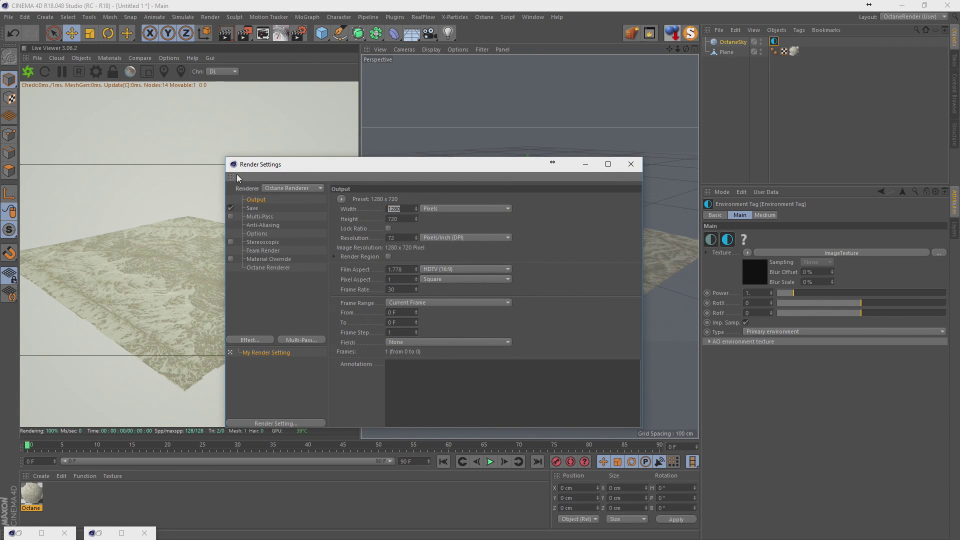
pyautogui.click(399, 207)
pyautogui.write('600')
pyautogui.press('Tab')
pyautogui.write('6000')
pyautogui.press('Return')
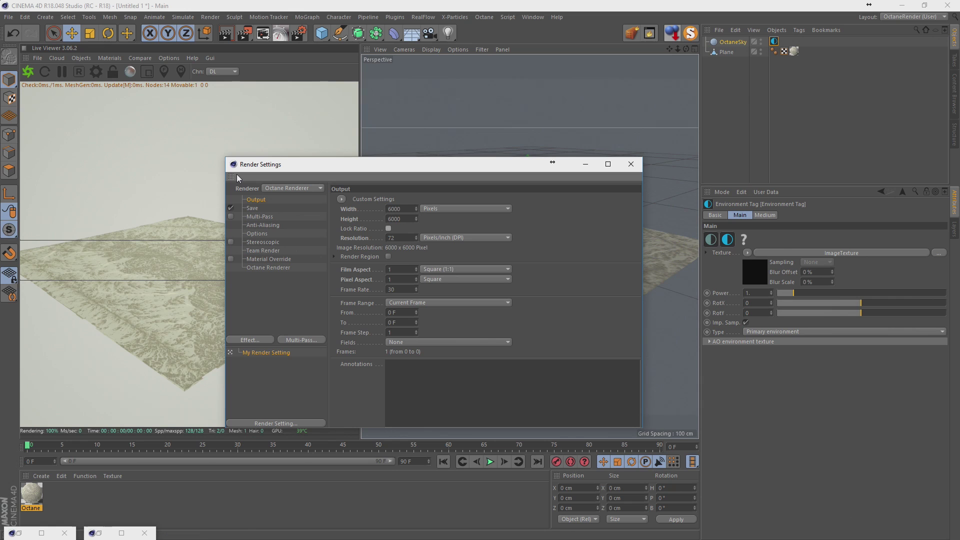
pyautogui.write('30')
# Close and recheck the render settings, then restart the live preview render.
pyautogui.click(630, 165)
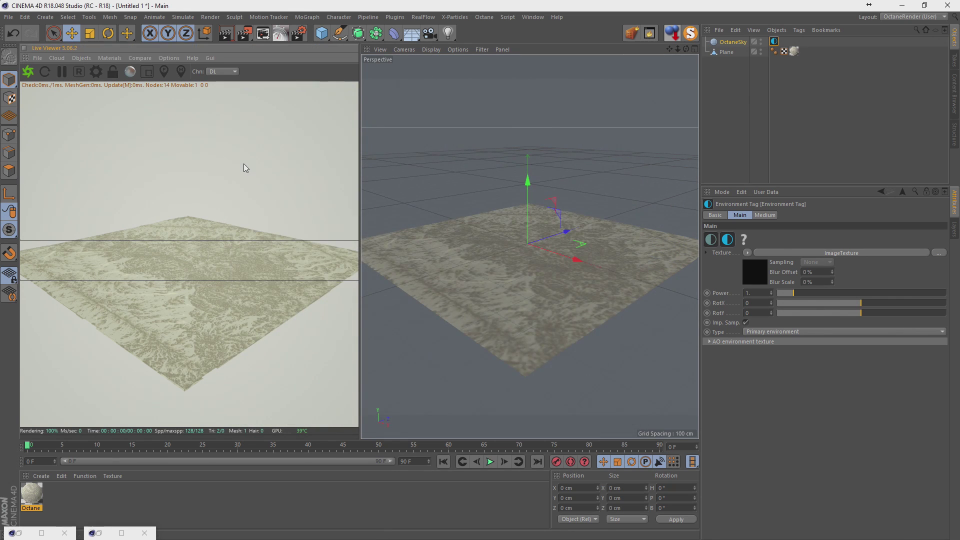
pyautogui.click(298, 35)
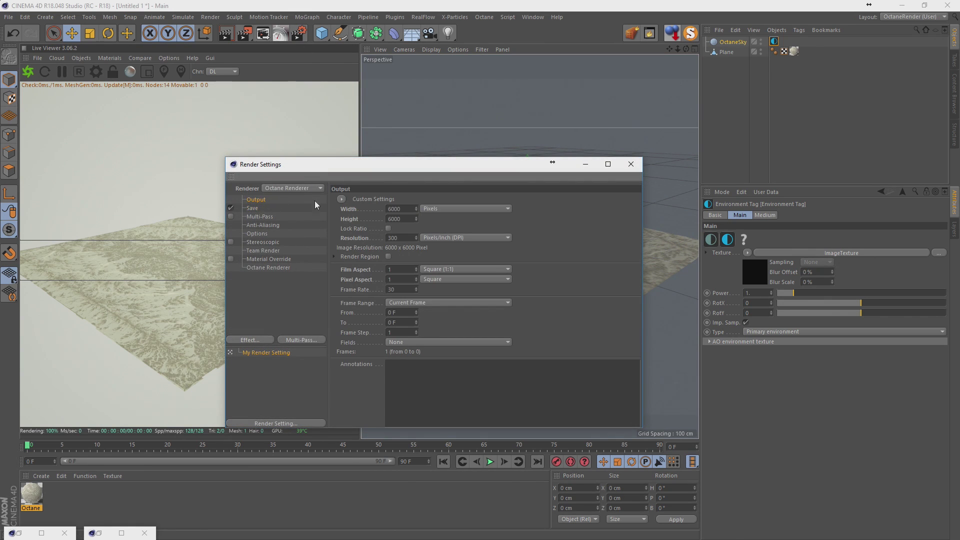
pyautogui.click(630, 164)
pyautogui.click(32, 76)
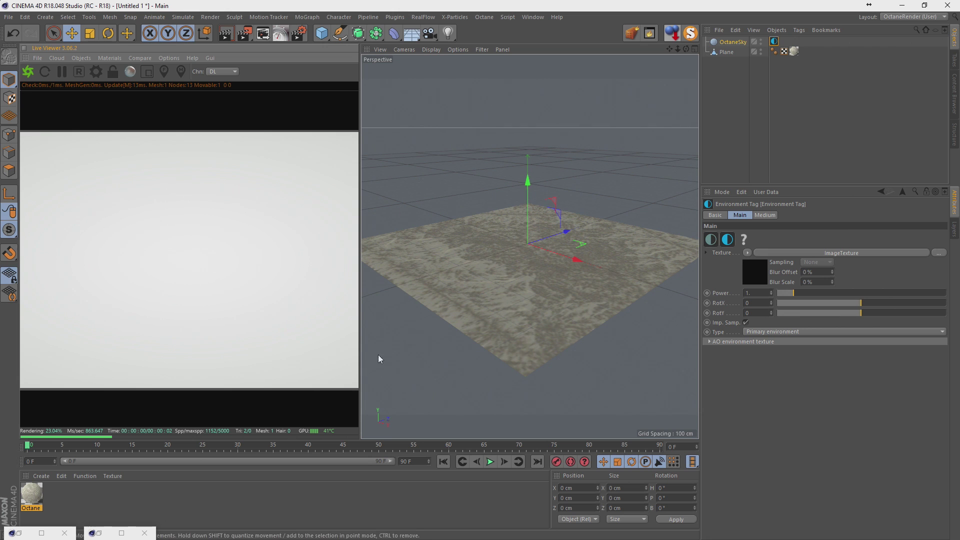
# Raise the material's displacement amount to 150 cm.
pyautogui.doubleClick(42, 485)
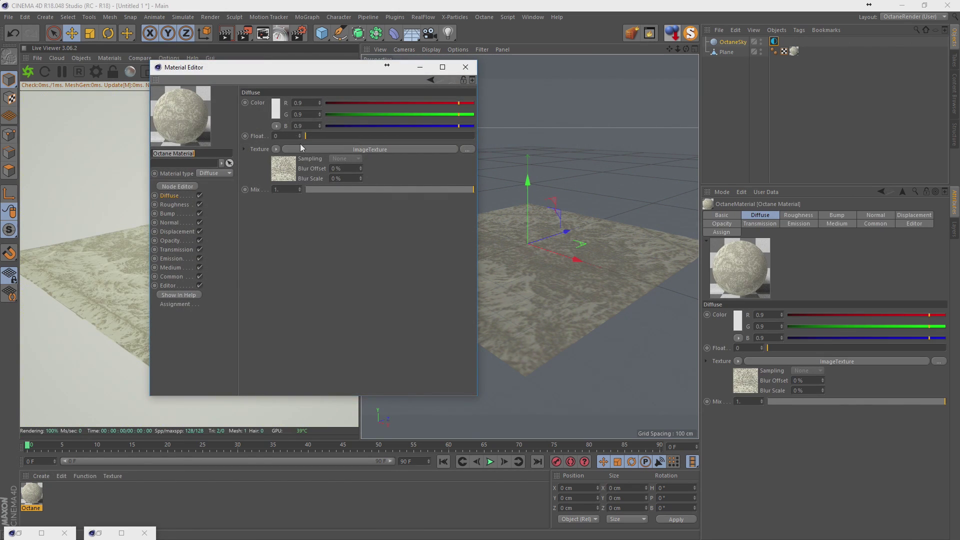
pyautogui.click(177, 232)
pyautogui.click(289, 121)
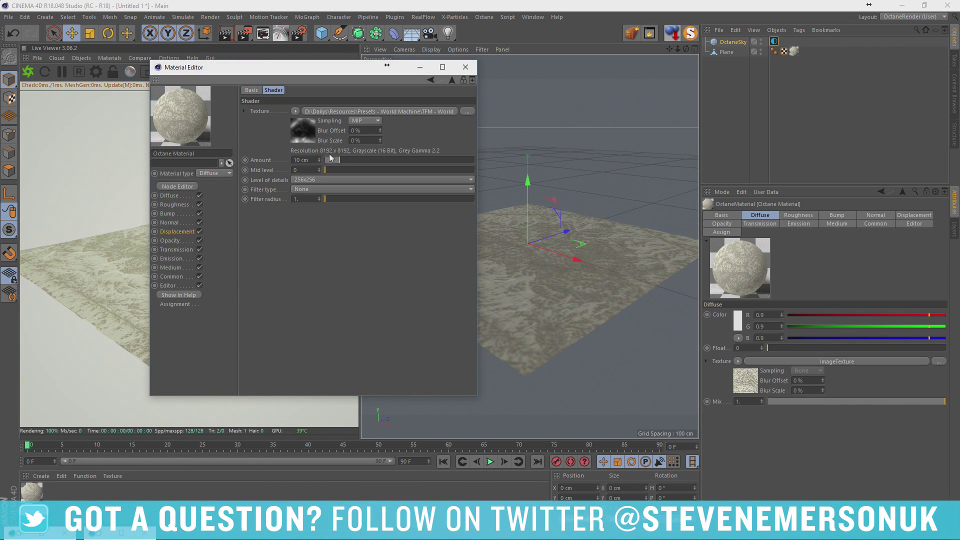
pyautogui.moveTo(401, 161); pyautogui.dragTo(524, 155)
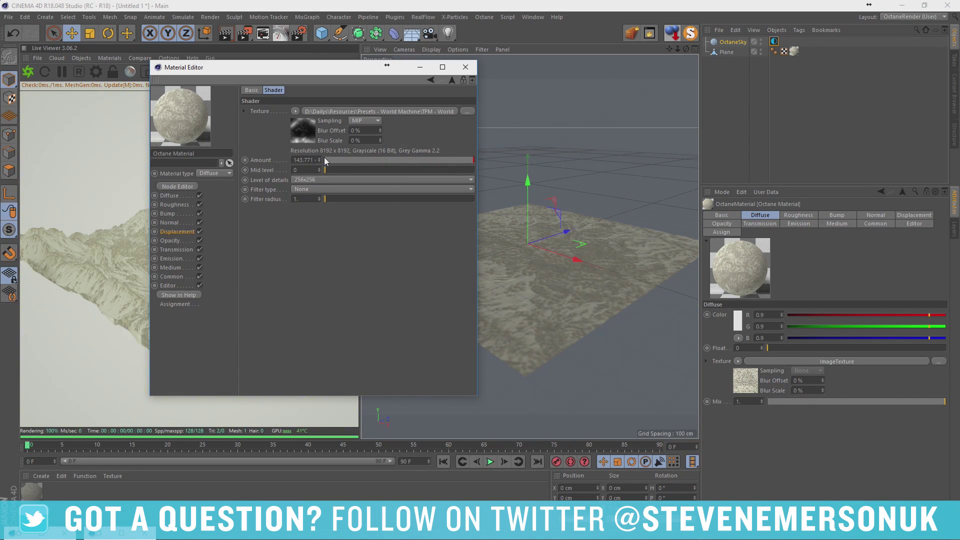
pyautogui.doubleClick(302, 160)
pyautogui.write('0')
pyautogui.press('Return')
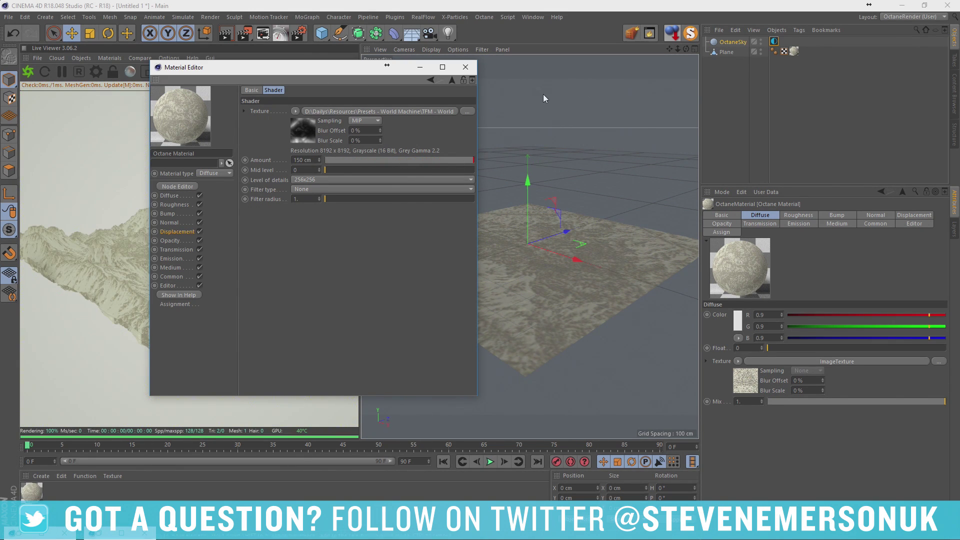
pyautogui.moveTo(323, 68); pyautogui.dragTo(547, 81)
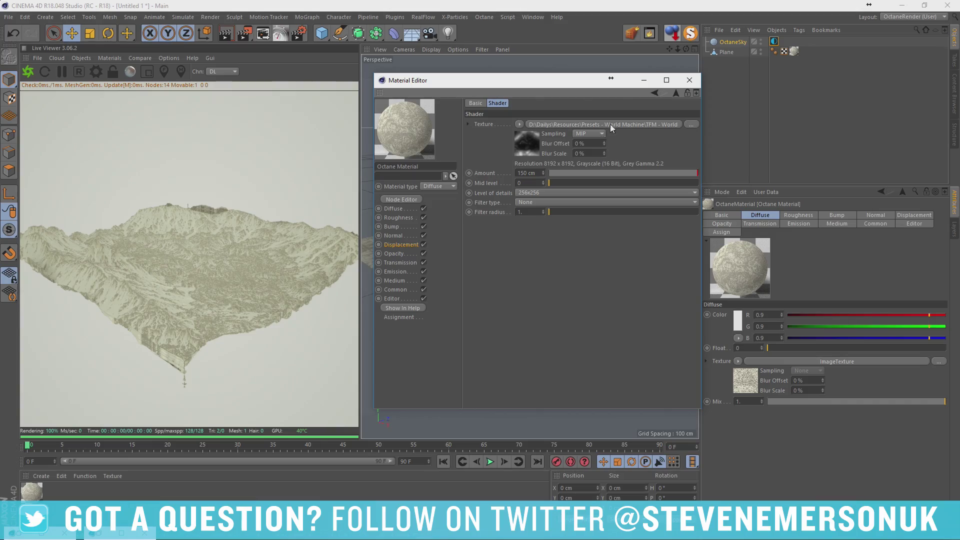
pyautogui.click(689, 80)
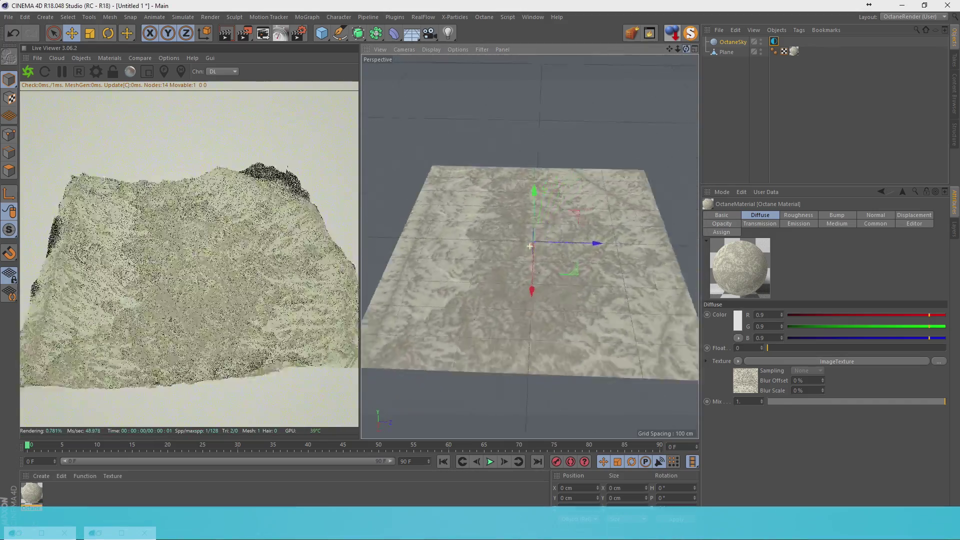
# Increase the displacement to 300 cm with 8192x8192 level of detail.
pyautogui.keyDown('alt'); pyautogui.moveTo(530, 250); pyautogui.dragTo(368, 301); pyautogui.keyUp('alt')
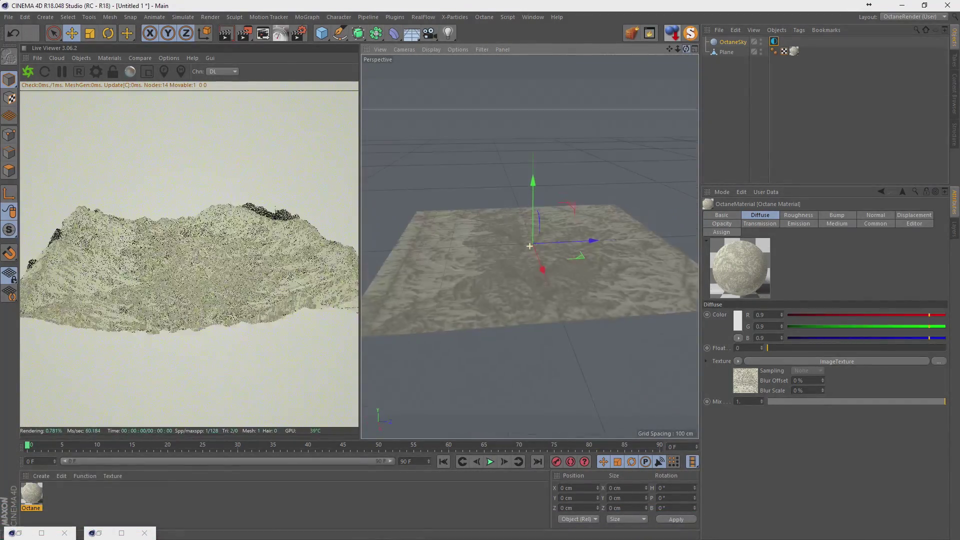
pyautogui.doubleClick(31, 494)
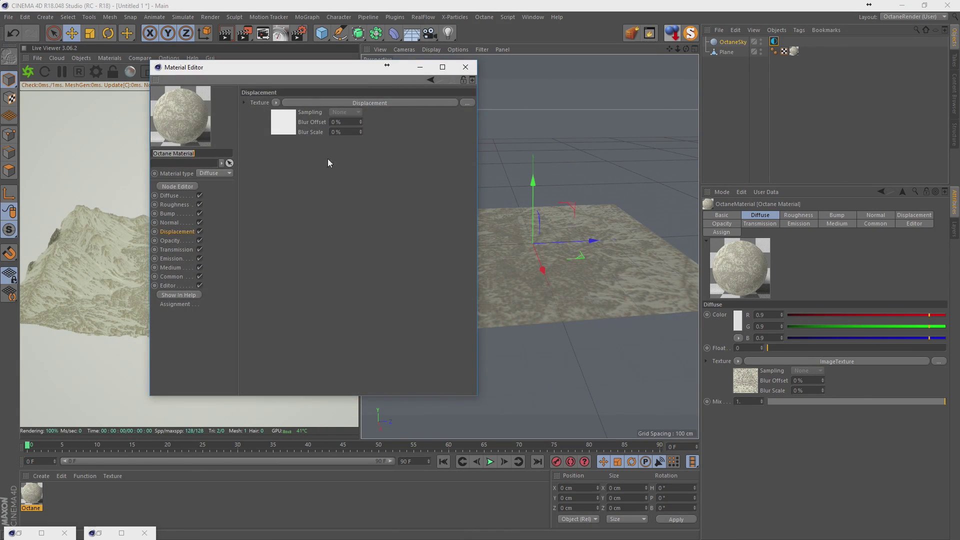
pyautogui.write('30')
pyautogui.press('Return')
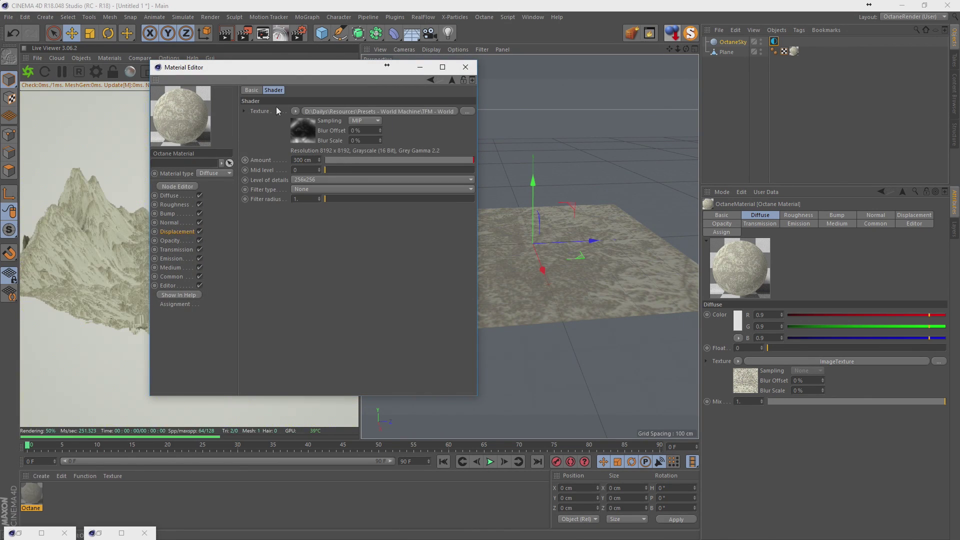
pyautogui.moveTo(313, 68)
pyautogui.mouseDown()
pyautogui.moveTo(545, 87)
pyautogui.moveTo(490, 89)
pyautogui.mouseUp()
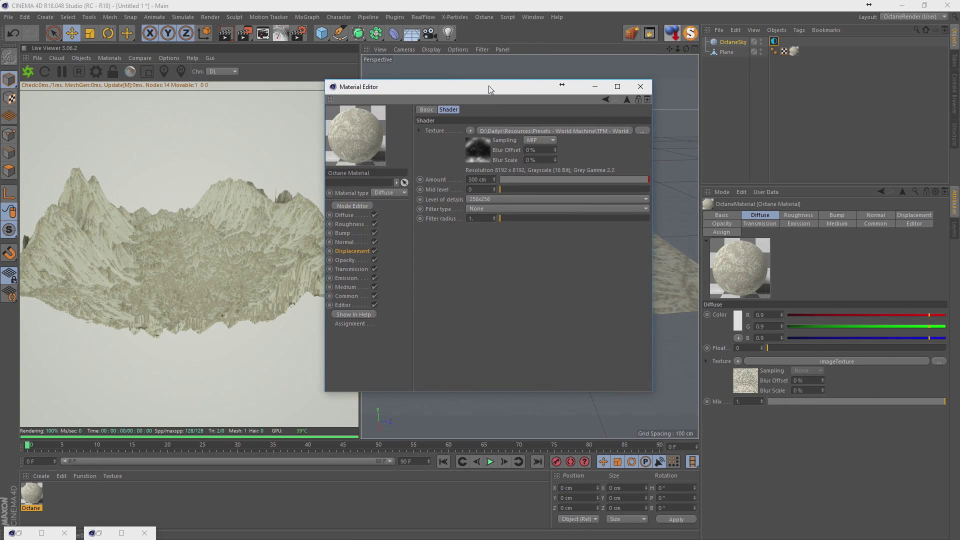
pyautogui.click(482, 199)
pyautogui.click(483, 259)
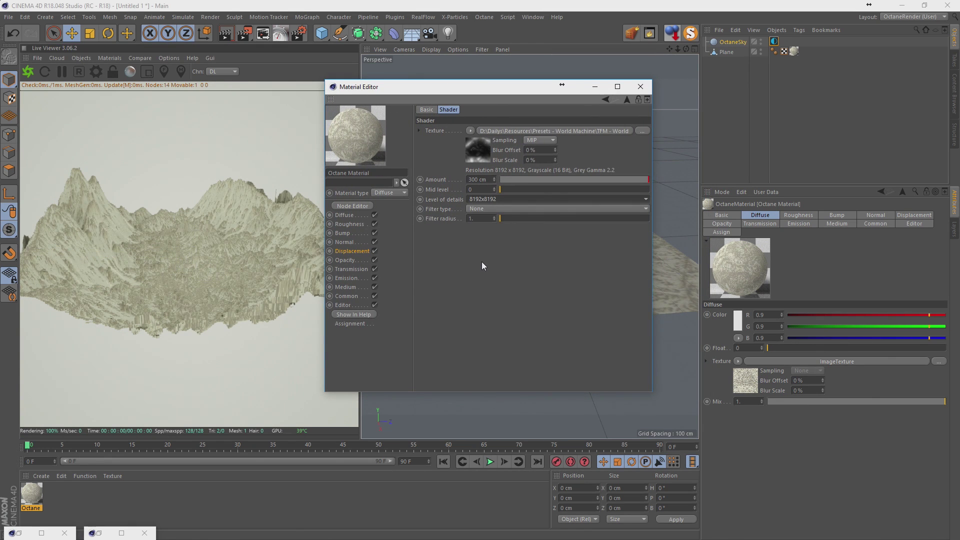
# Set the Octane C4D shaders render size to 8192x8192.
pyautogui.click(95, 72)
pyautogui.click(97, 32)
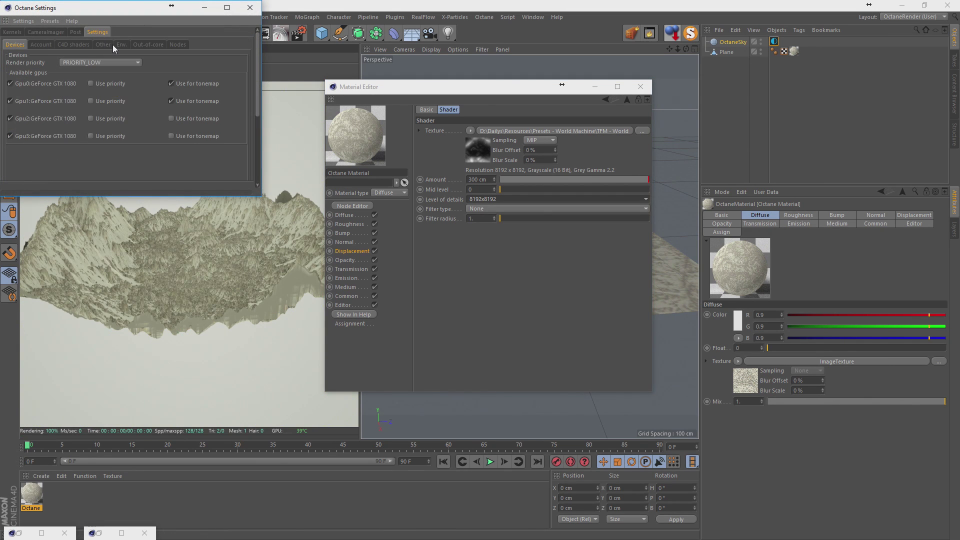
pyautogui.click(74, 45)
pyautogui.click(94, 80)
pyautogui.click(94, 161)
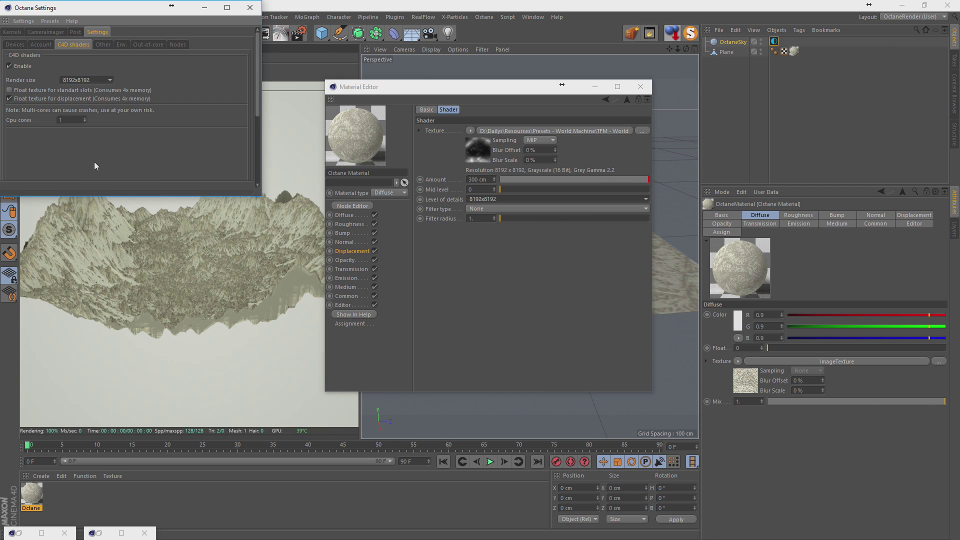
pyautogui.click(250, 8)
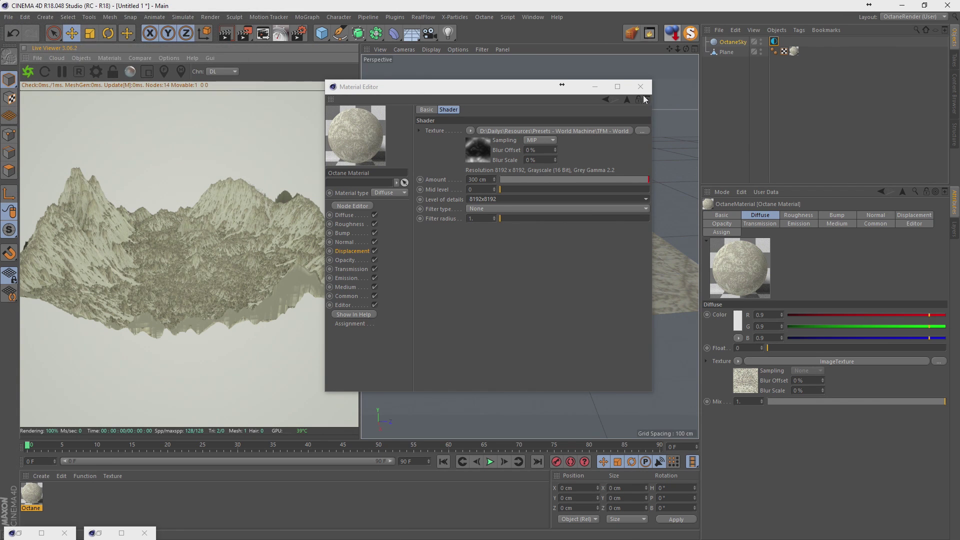
# Restart the live render and move the camera down close to the terrain.
pyautogui.click(28, 72)
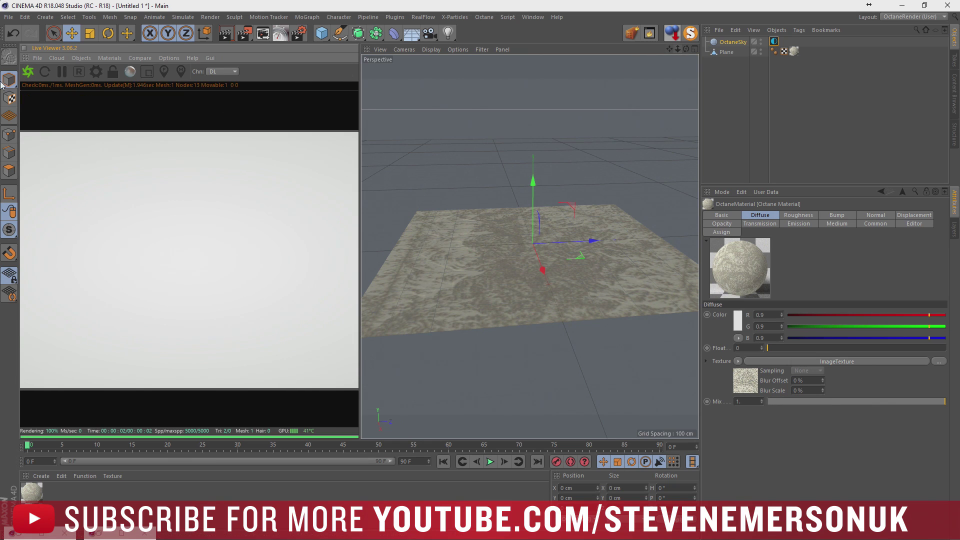
pyautogui.keyDown('alt'); pyautogui.moveTo(485, 281); pyautogui.dragTo(553, 233); pyautogui.keyUp('alt')
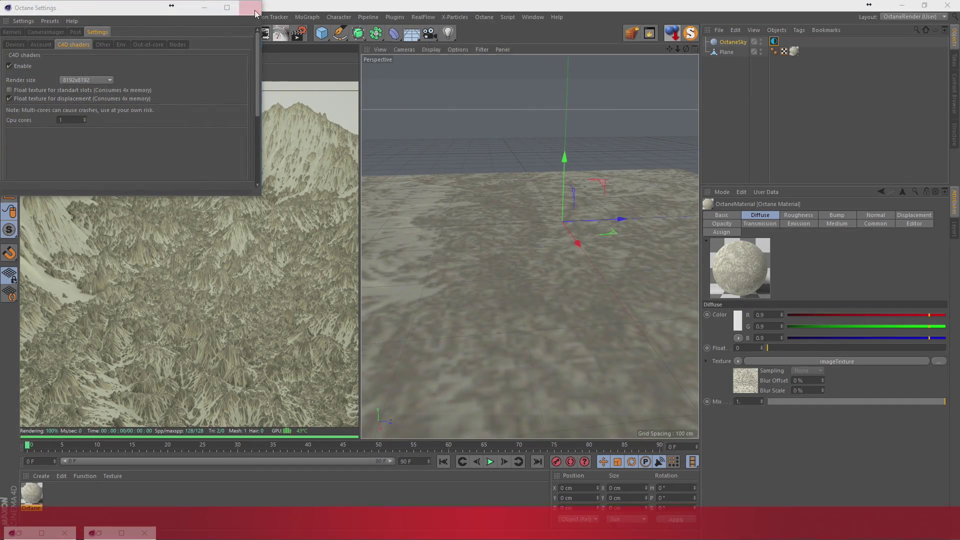
pyautogui.click(250, 7)
pyautogui.click(8, 16)
# Start Save As and browse to the D:\Dailys\2017\06 folder.
pyautogui.click(21, 110)
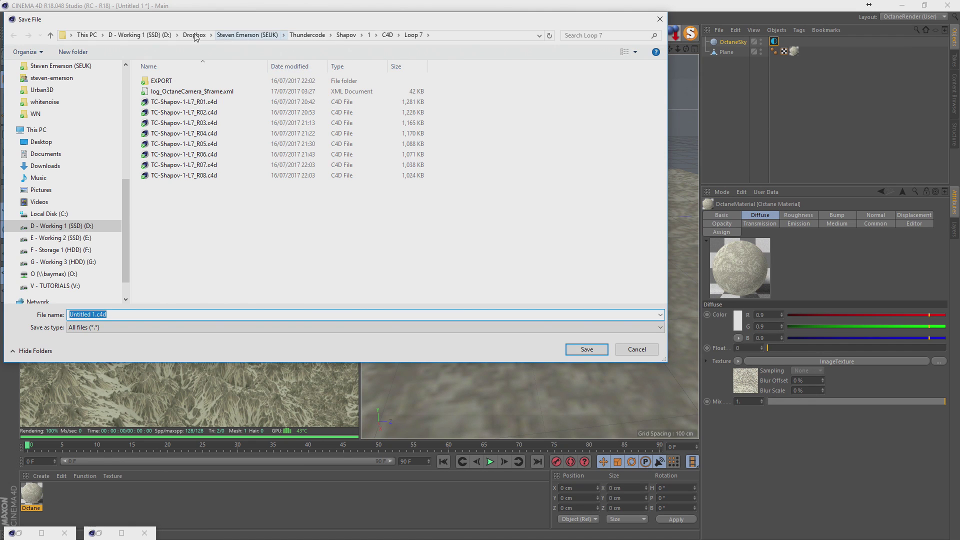
pyautogui.click(140, 35)
pyautogui.click(167, 145)
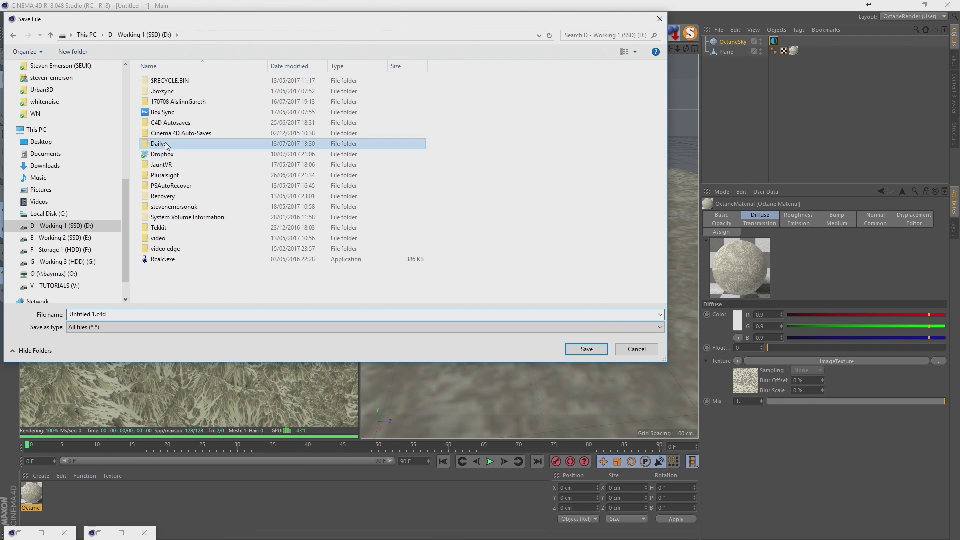
pyautogui.doubleClick(166, 145)
pyautogui.doubleClick(159, 91)
pyautogui.doubleClick(158, 81)
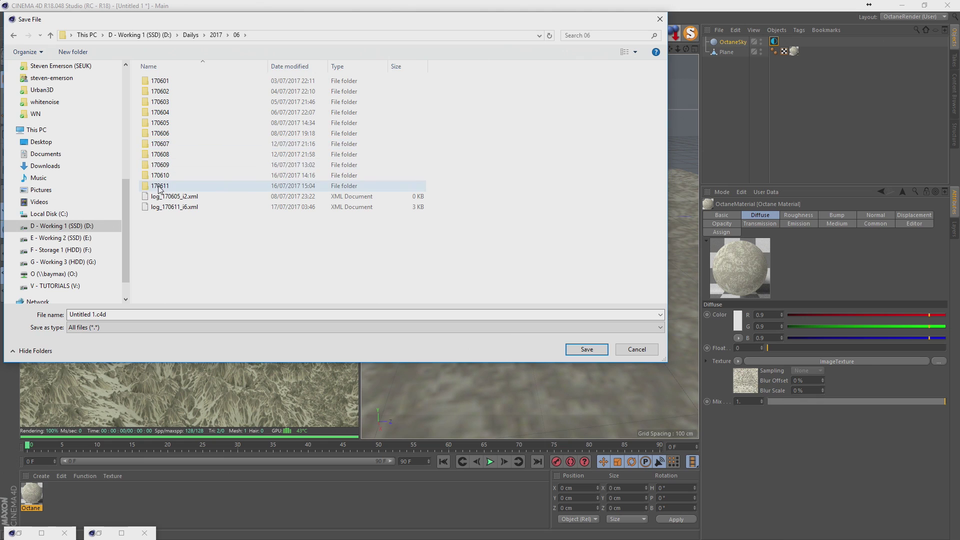
# Create a 170612 folder and save the scene in it as 170612.c4d.
pyautogui.click(86, 51)
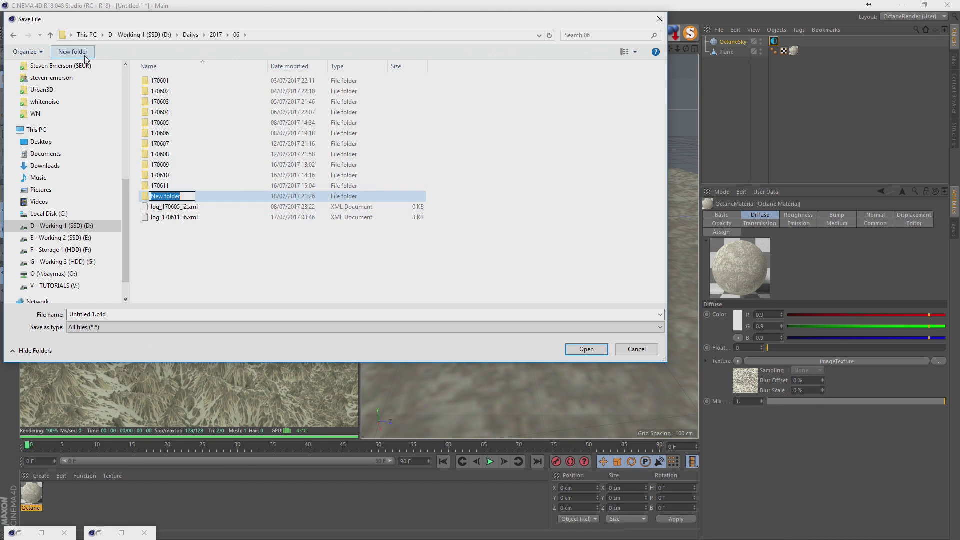
pyautogui.write('1706')
pyautogui.press('Return')
pyautogui.press('Return')
pyautogui.write('1706')
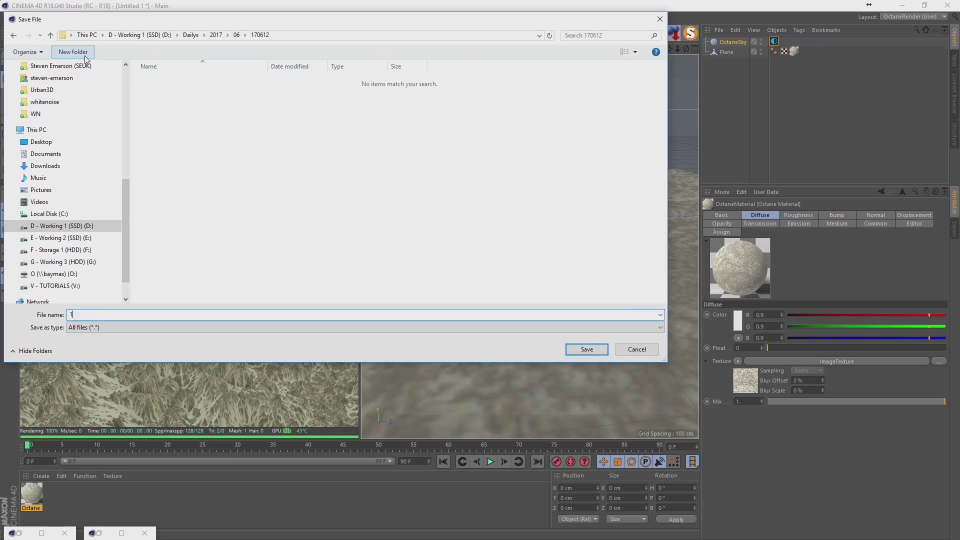
pyautogui.write('12')
pyautogui.press('Return')
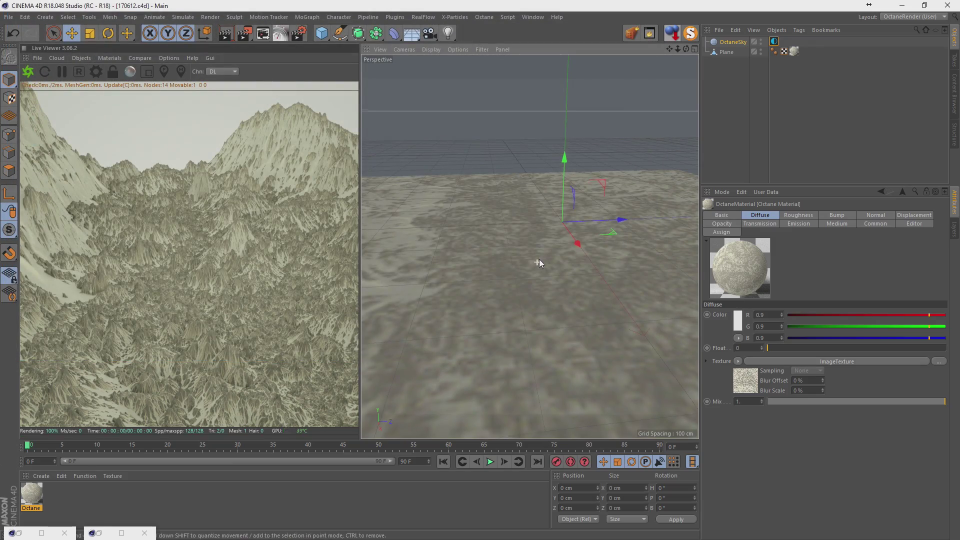
# Open the terrain material's Octane node editor from its displacement shader.
pyautogui.doubleClick(32, 493)
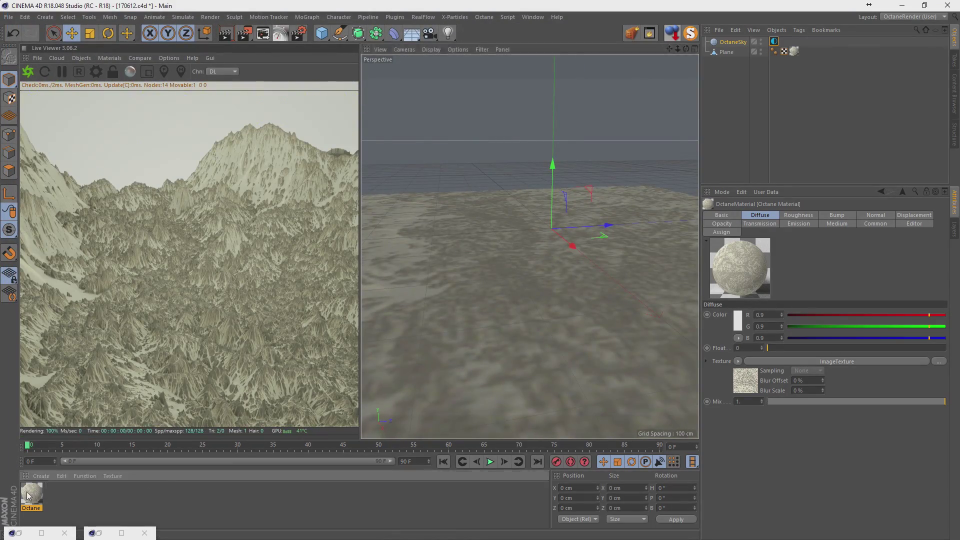
pyautogui.click(290, 103)
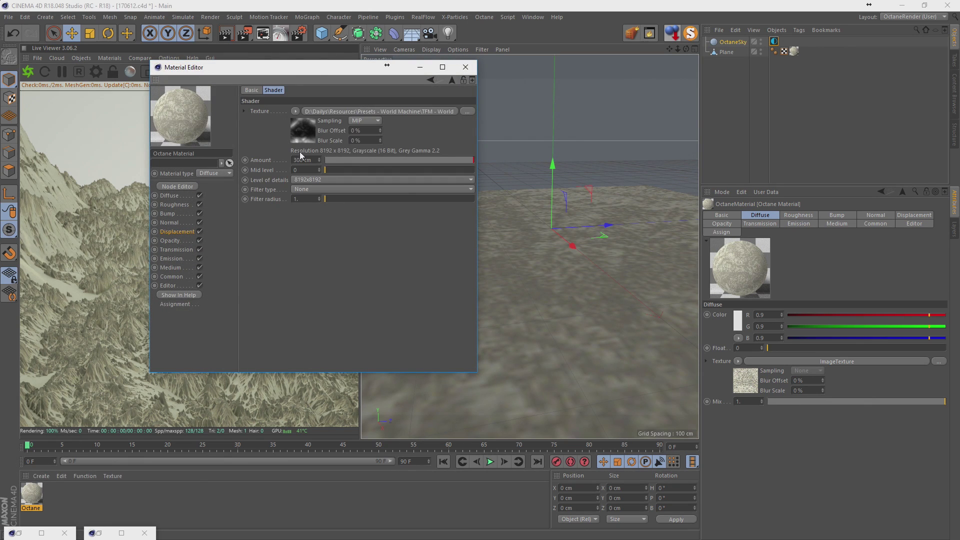
pyautogui.click(180, 185)
pyautogui.moveTo(319, 209); pyautogui.dragTo(483, 139)
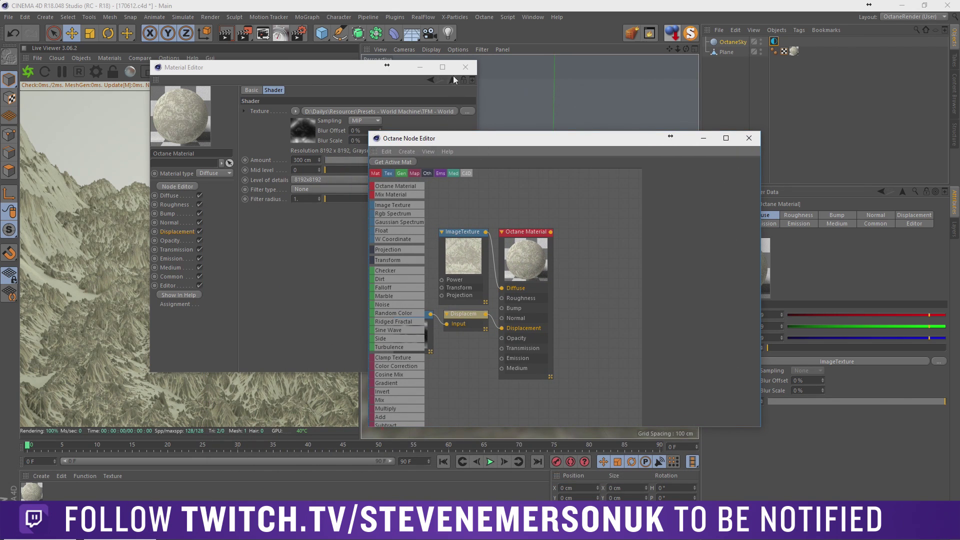
pyautogui.click(465, 70)
# Rearrange the Bitmap node and drop a Gradient node into the graph.
pyautogui.moveTo(512, 265); pyautogui.dragTo(567, 248, button='middle')
pyautogui.scroll(-2, 554, 274)
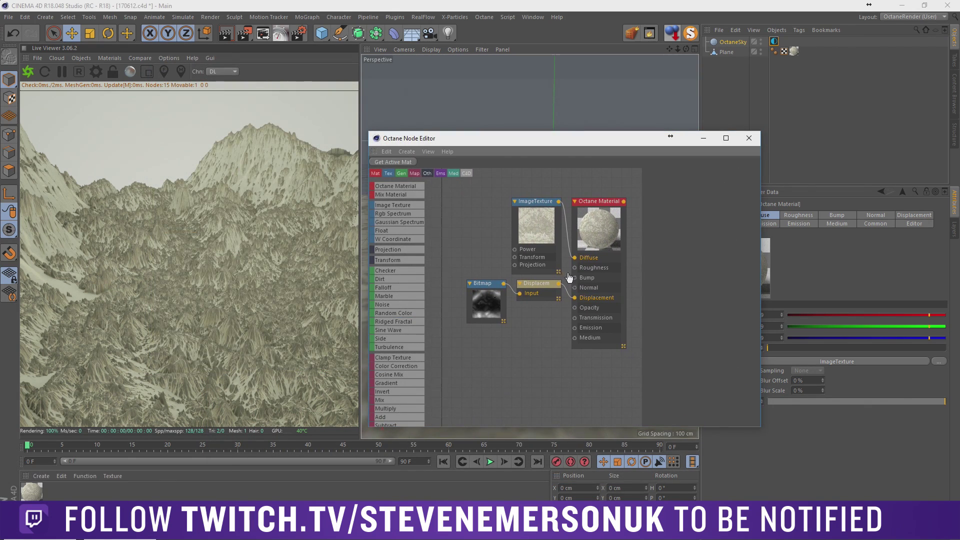
pyautogui.moveTo(512, 306); pyautogui.dragTo(482, 312)
pyautogui.moveTo(461, 314); pyautogui.dragTo(501, 286, button='middle')
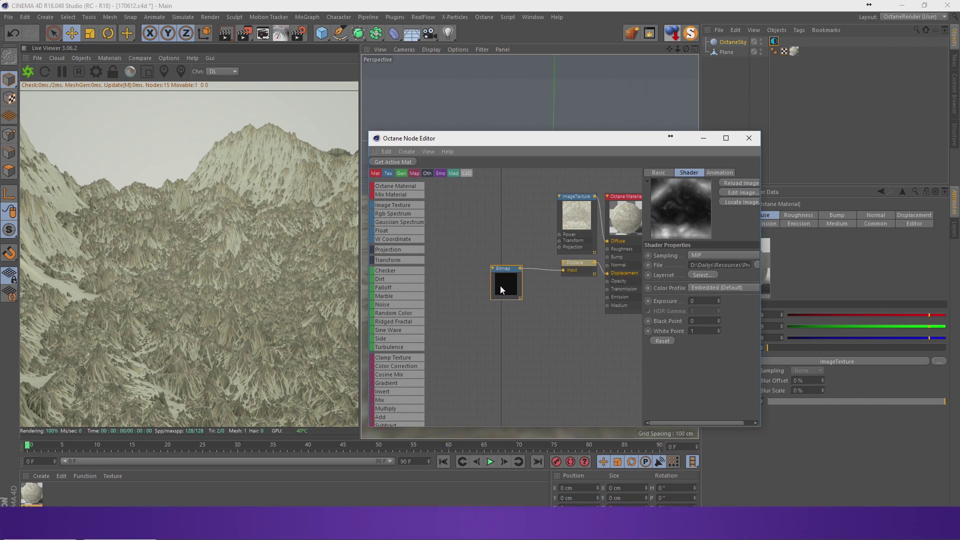
pyautogui.moveTo(404, 383); pyautogui.dragTo(514, 334)
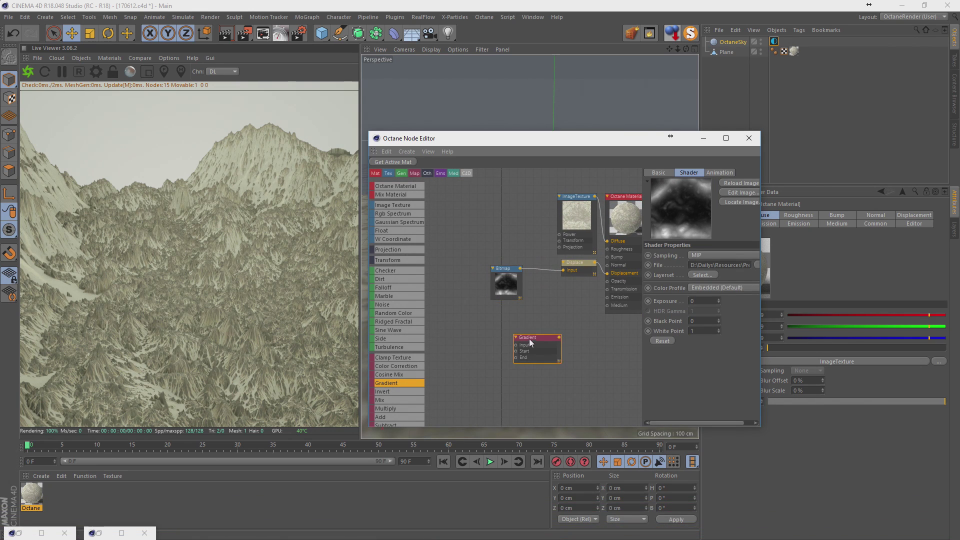
pyautogui.moveTo(622, 142)
pyautogui.mouseDown()
pyautogui.moveTo(551, 80)
pyautogui.moveTo(546, 63)
pyautogui.mouseUp()
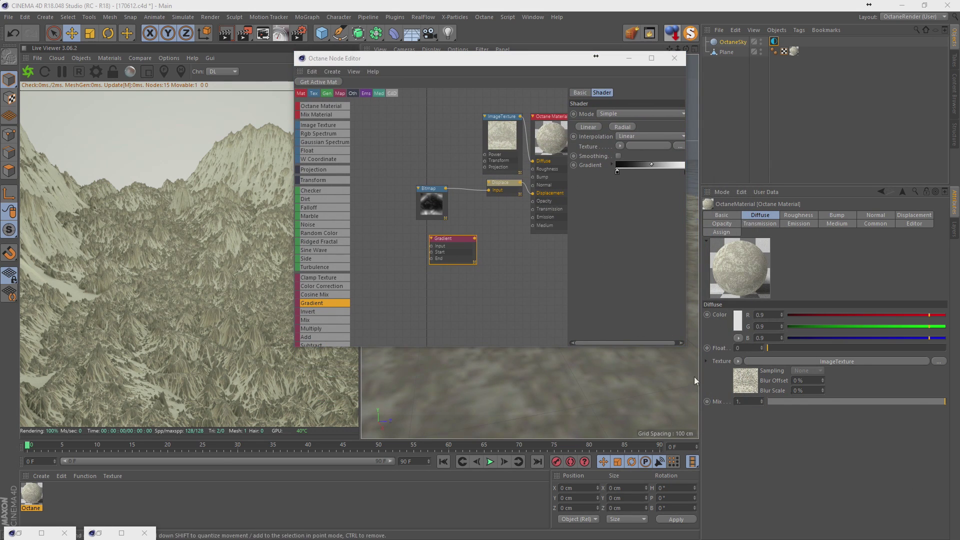
# Move the white gradient stop to 50% and add a stop at the ramp's end.
pyautogui.moveTo(685, 346)
pyautogui.mouseDown()
pyautogui.moveTo(840, 453)
pyautogui.moveTo(611, 332)
pyautogui.mouseUp()
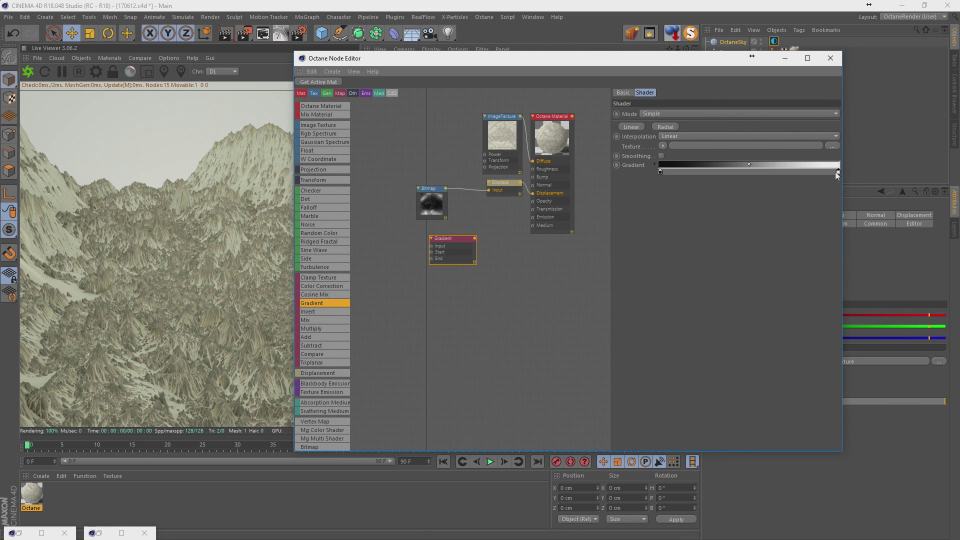
pyautogui.moveTo(837, 172); pyautogui.dragTo(754, 172)
pyautogui.click(653, 164)
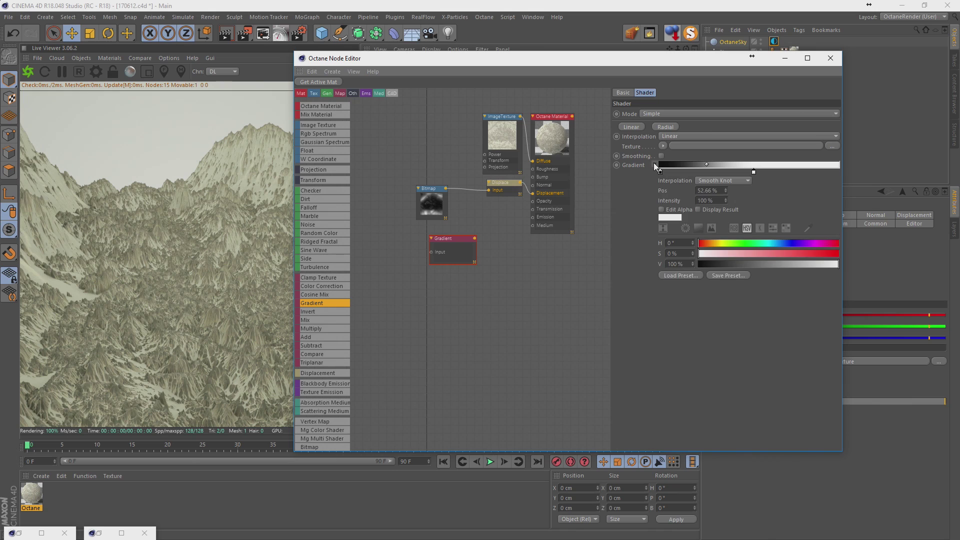
pyautogui.doubleClick(708, 191)
pyautogui.write('50')
pyautogui.press('Return')
pyautogui.moveTo(661, 173); pyautogui.dragTo(869, 174)
pyautogui.moveTo(676, 172); pyautogui.dragTo(635, 166)
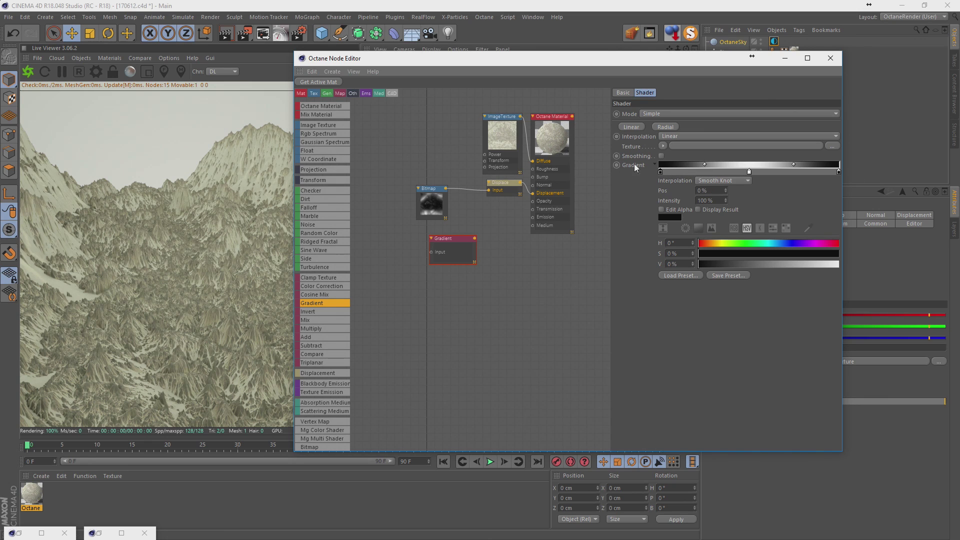
# Make the left stop dark grey at 30% value and add another grey stop.
pyautogui.doubleClick(660, 172)
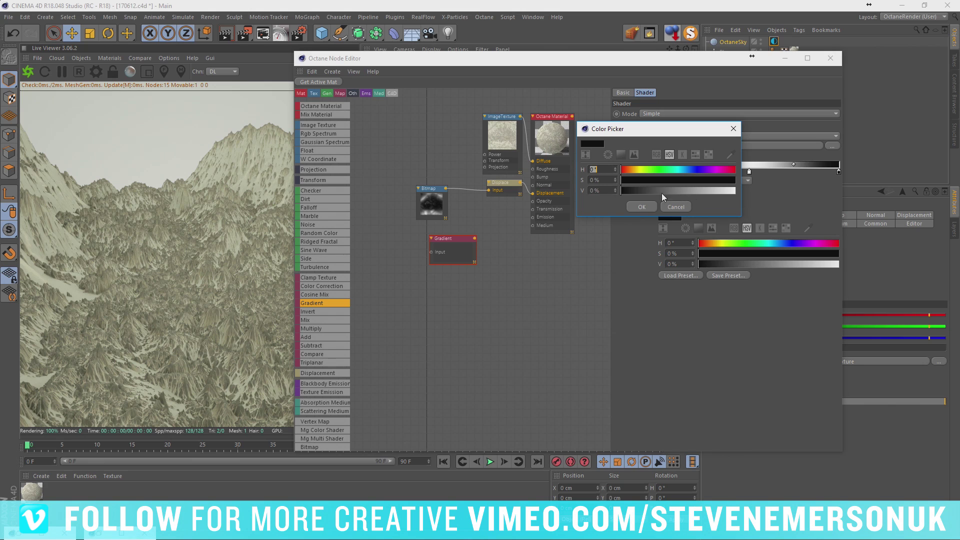
pyautogui.click(655, 190)
pyautogui.click(641, 207)
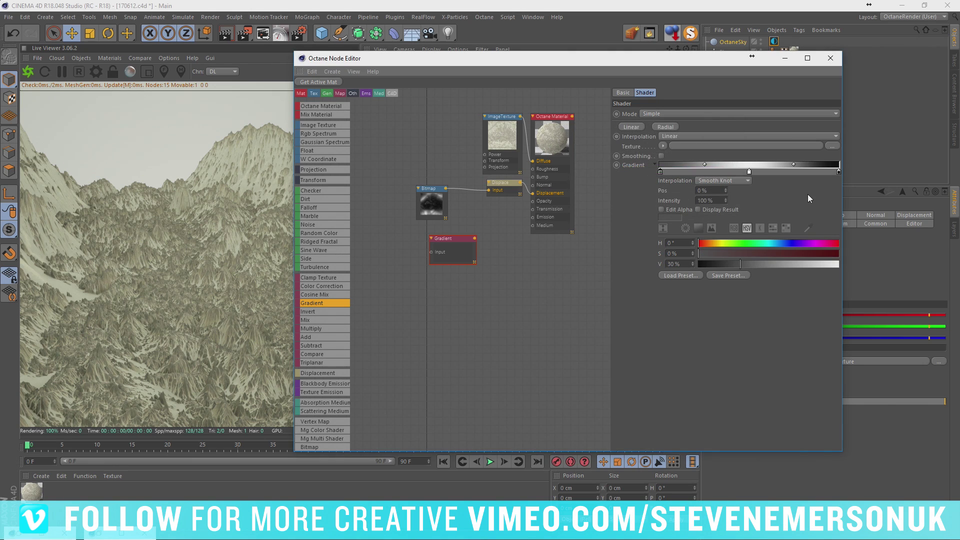
pyautogui.doubleClick(838, 172)
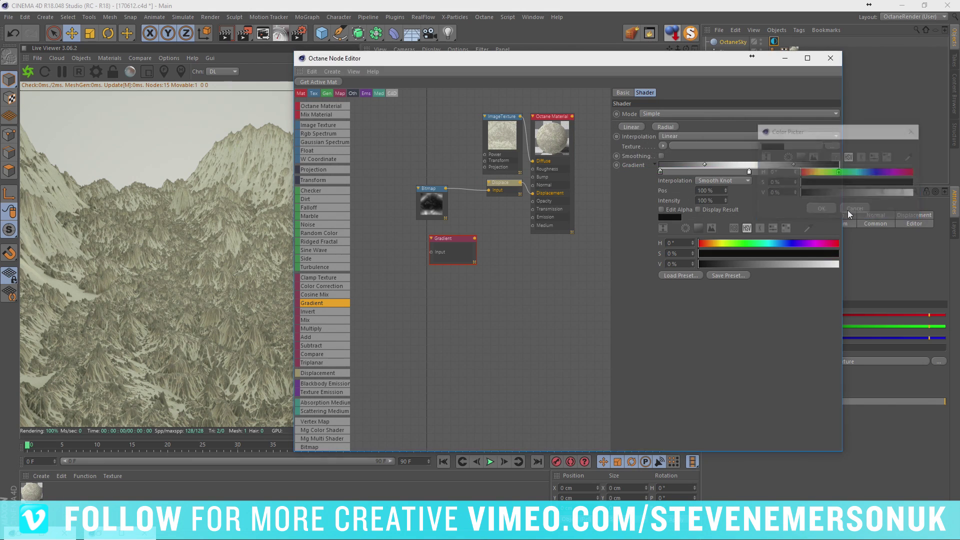
pyautogui.click(848, 211)
pyautogui.moveTo(661, 172); pyautogui.dragTo(679, 173)
pyautogui.click(664, 172)
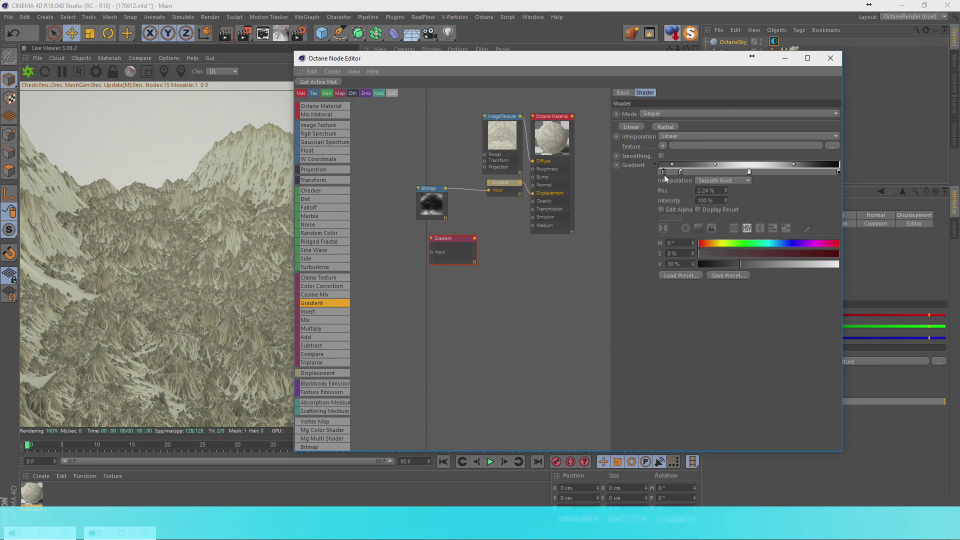
# Delete the black end stop, spread the grey stops out, and distribute knots evenly.
pyautogui.click(839, 172)
pyautogui.press('Delete')
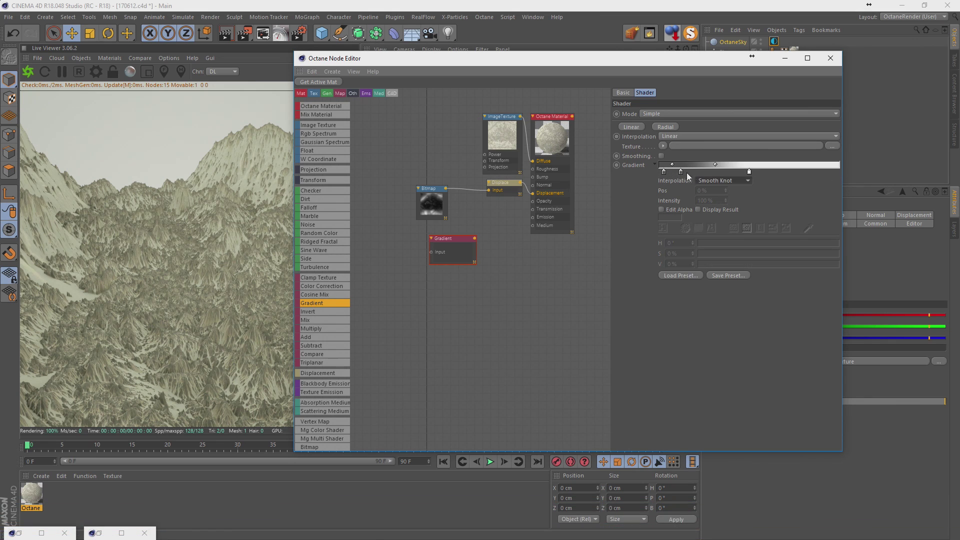
pyautogui.moveTo(664, 173); pyautogui.dragTo(840, 173)
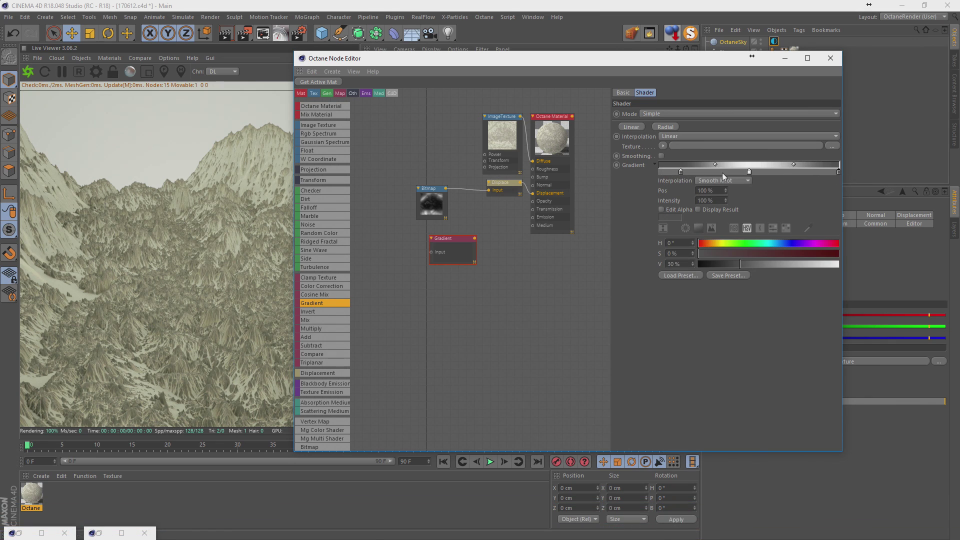
pyautogui.moveTo(681, 171); pyautogui.dragTo(659, 171)
pyautogui.rightClick(679, 170)
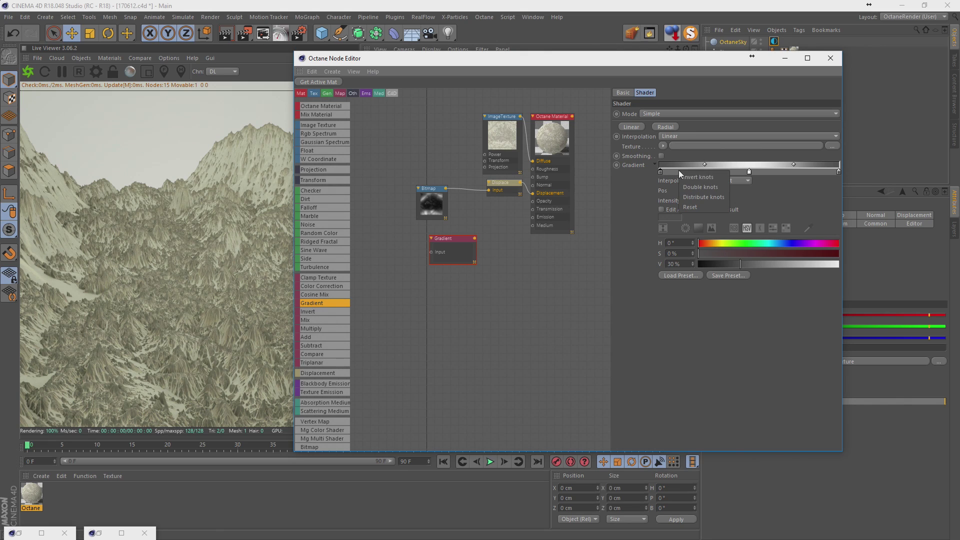
pyautogui.click(692, 197)
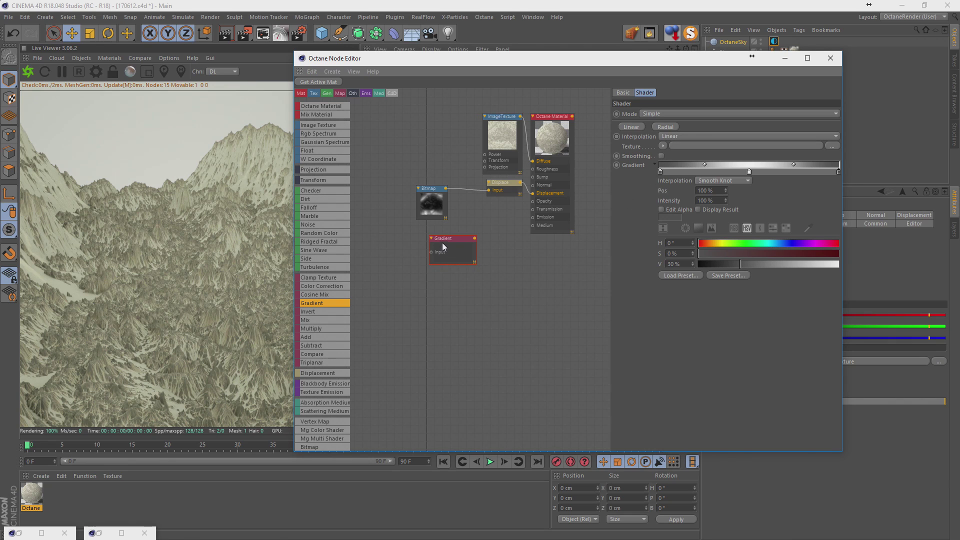
# Wire Gradient output into Displace input and Bitmap into the Gradient's Input, then tidy the nodes.
pyautogui.moveTo(443, 246); pyautogui.dragTo(370, 258)
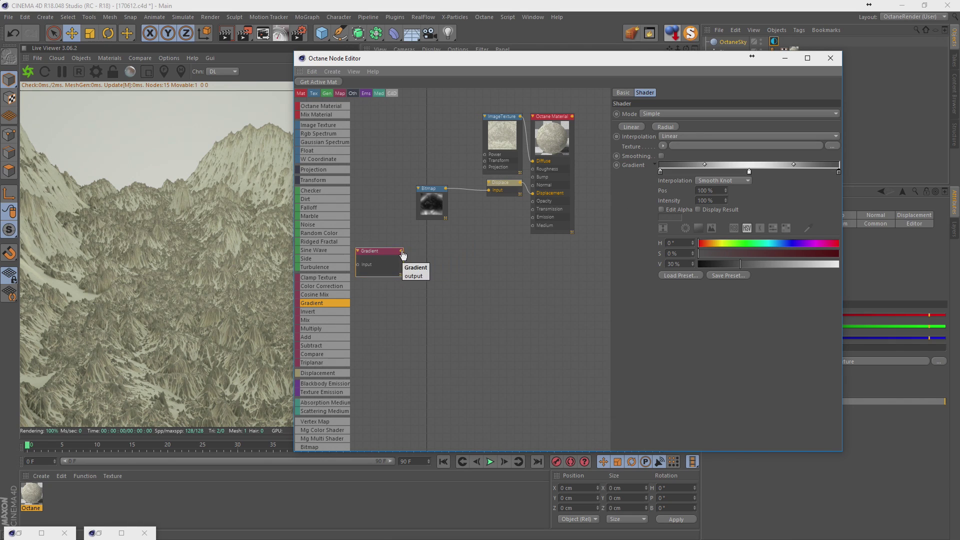
pyautogui.click(431, 211)
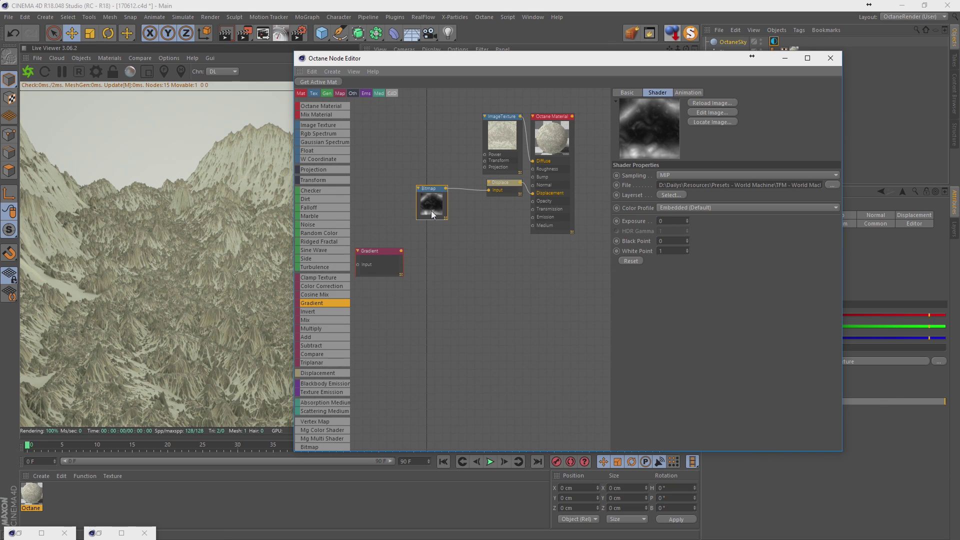
pyautogui.moveTo(395, 252)
pyautogui.mouseDown()
pyautogui.moveTo(435, 269)
pyautogui.moveTo(489, 190)
pyautogui.mouseUp()
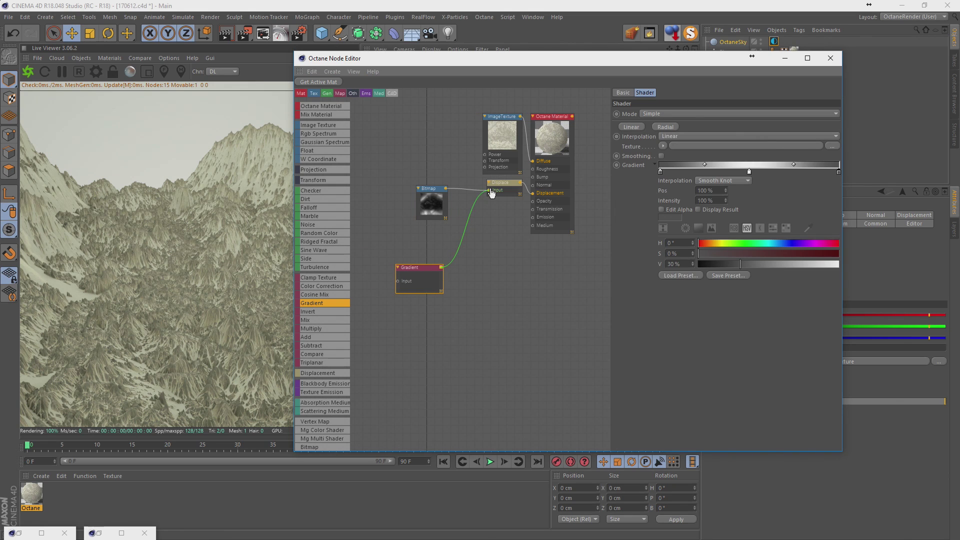
pyautogui.moveTo(409, 205)
pyautogui.mouseDown()
pyautogui.moveTo(394, 213)
pyautogui.moveTo(399, 285)
pyautogui.mouseUp()
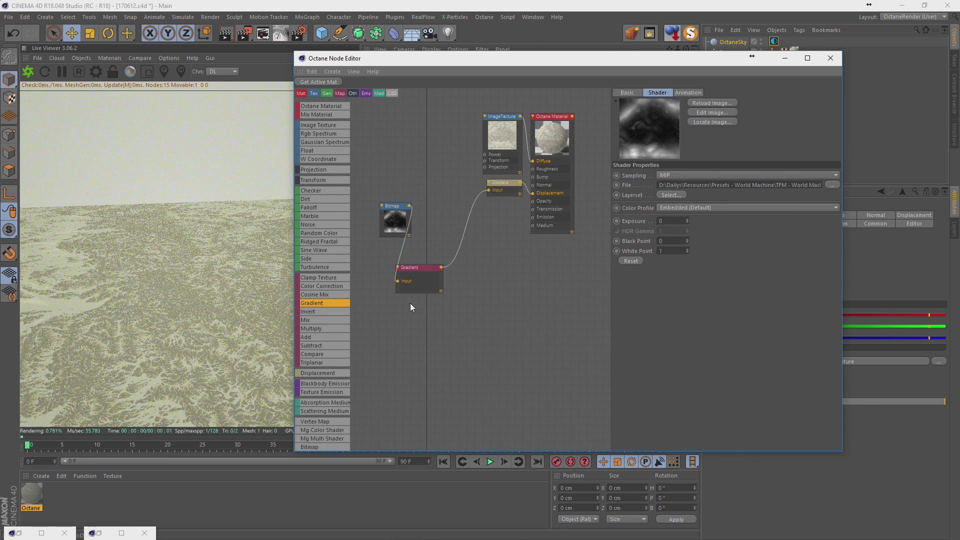
pyautogui.moveTo(384, 217); pyautogui.dragTo(377, 179)
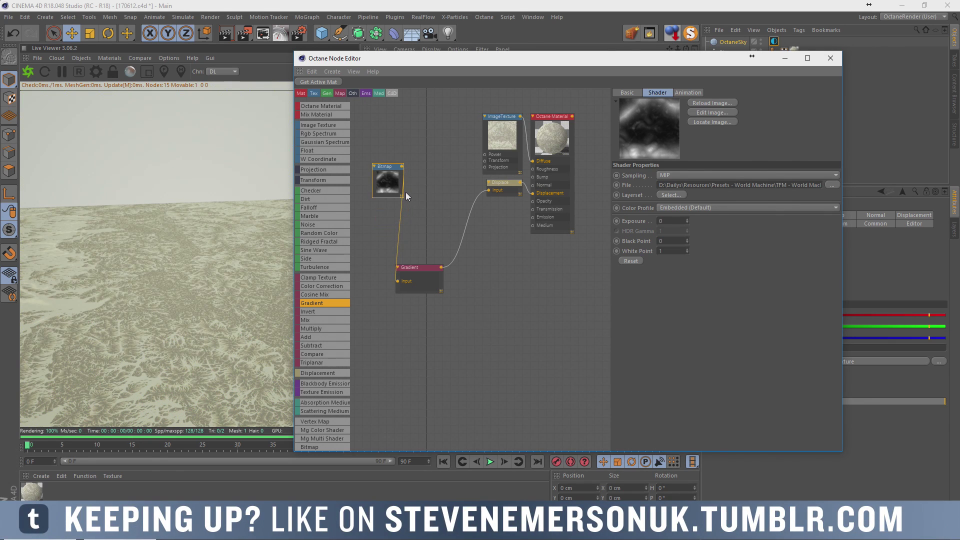
pyautogui.moveTo(412, 273); pyautogui.dragTo(476, 254)
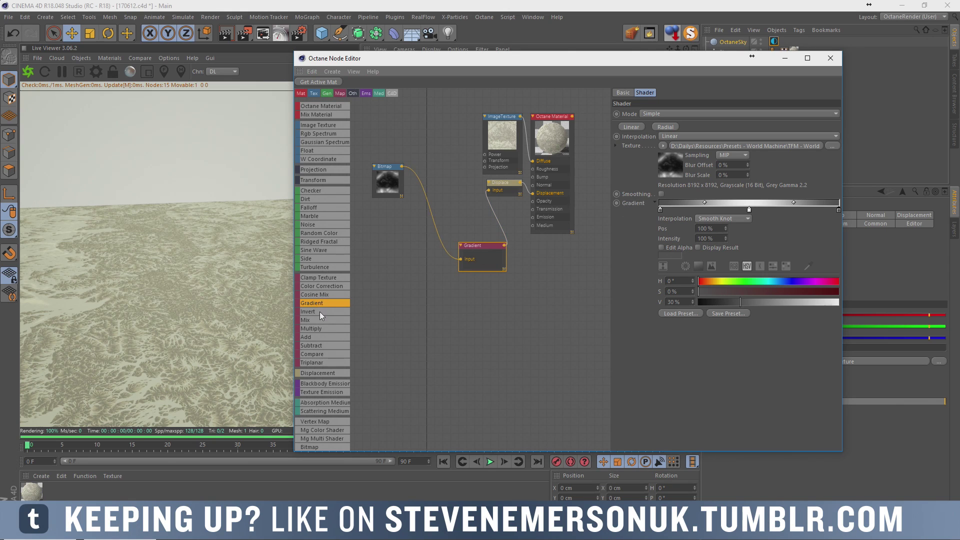
# Insert an Invert node and reposition the Gradient and Displace nodes.
pyautogui.moveTo(433, 213); pyautogui.dragTo(432, 213)
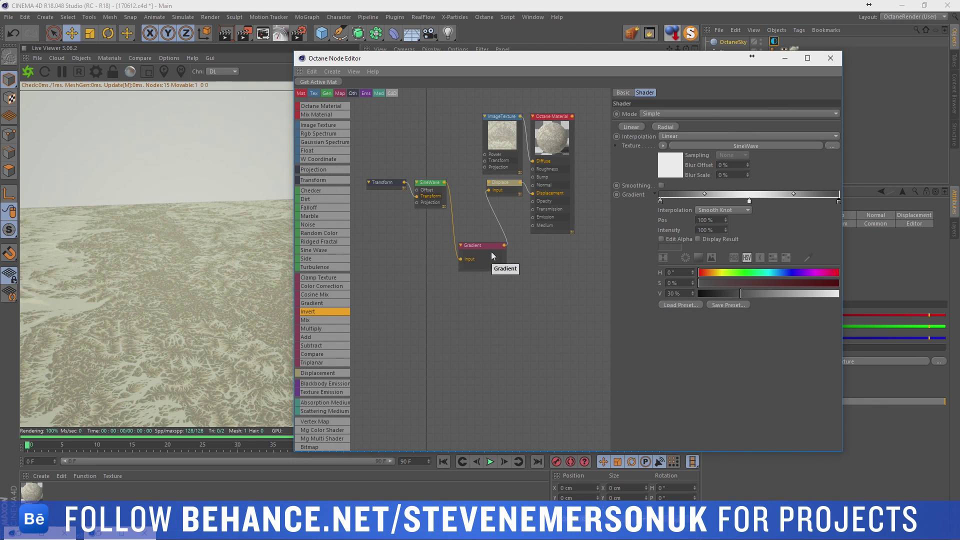
pyautogui.moveTo(490, 256)
pyautogui.mouseDown()
pyautogui.moveTo(469, 265)
pyautogui.moveTo(505, 255)
pyautogui.mouseUp()
pyautogui.moveTo(500, 182); pyautogui.dragTo(484, 180)
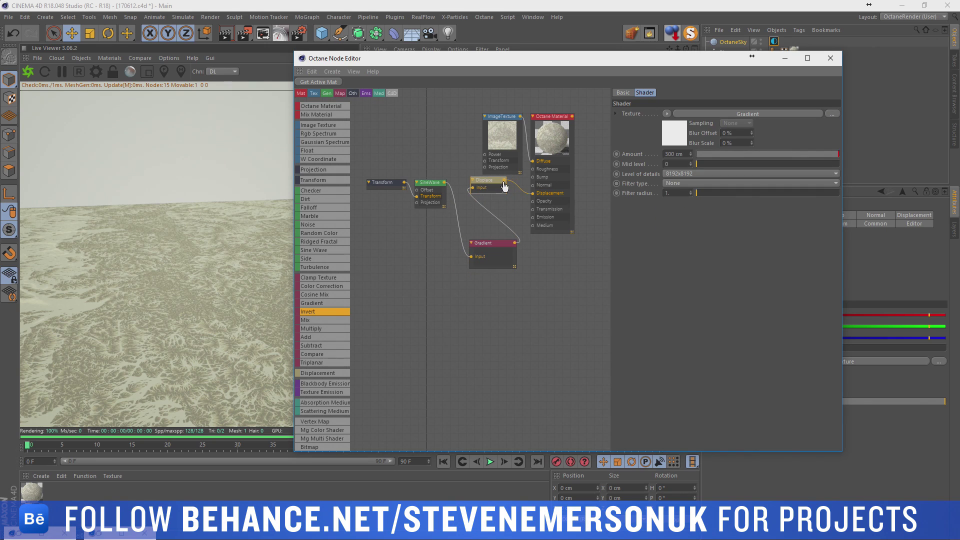
pyautogui.moveTo(470, 258); pyautogui.dragTo(472, 257)
# Undo the stray Displace link and connect Displace directly to the material's Displacement input.
pyautogui.click(490, 211)
pyautogui.hotkey('ctrl', 'z')
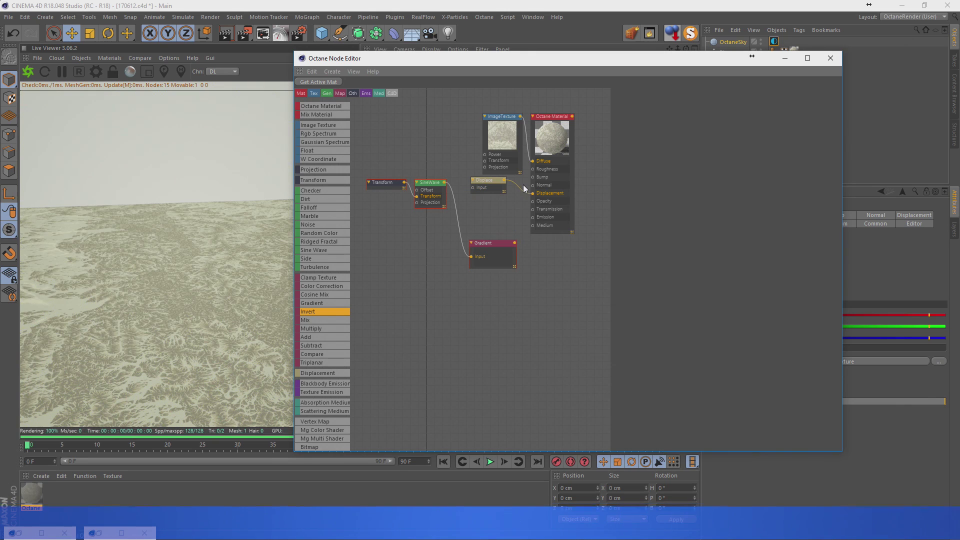
pyautogui.moveTo(504, 180); pyautogui.dragTo(471, 256)
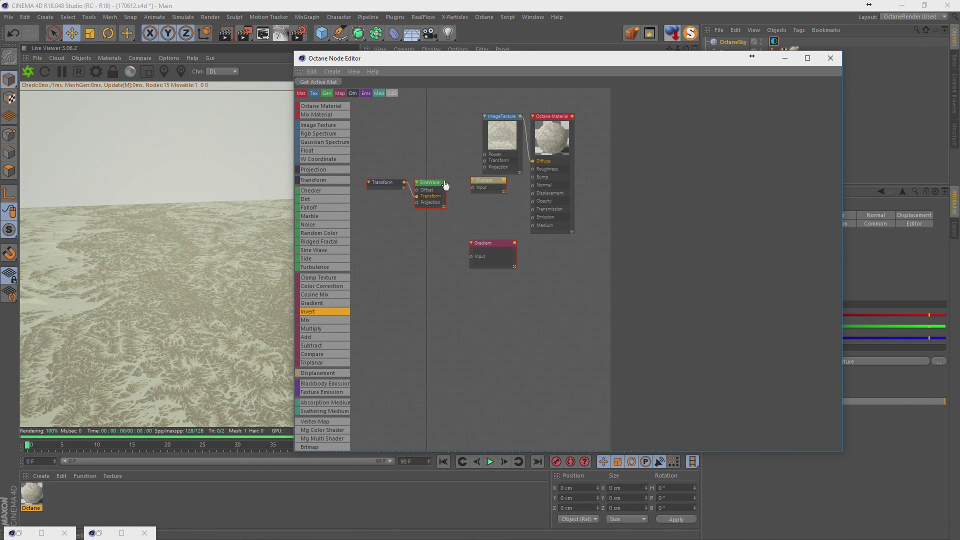
pyautogui.moveTo(504, 180)
pyautogui.mouseDown()
pyautogui.moveTo(534, 194)
pyautogui.moveTo(504, 192)
pyautogui.mouseUp()
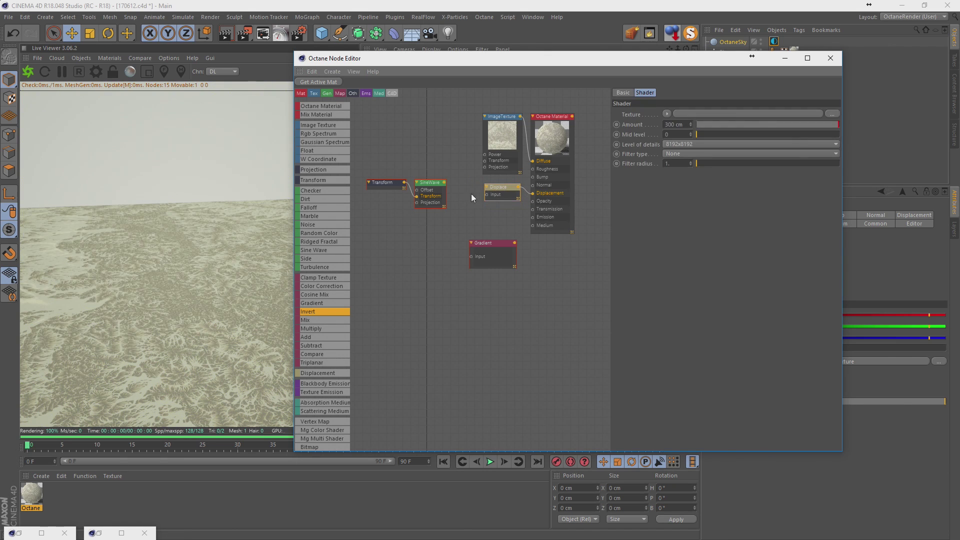
pyautogui.moveTo(467, 267)
pyautogui.mouseDown(button='middle')
pyautogui.moveTo(542, 271)
pyautogui.moveTo(517, 281)
pyautogui.moveTo(474, 264)
pyautogui.mouseUp(button='middle')
# Delete the SineWave, Transform and Gradient nodes from the node editor.
pyautogui.click(491, 254)
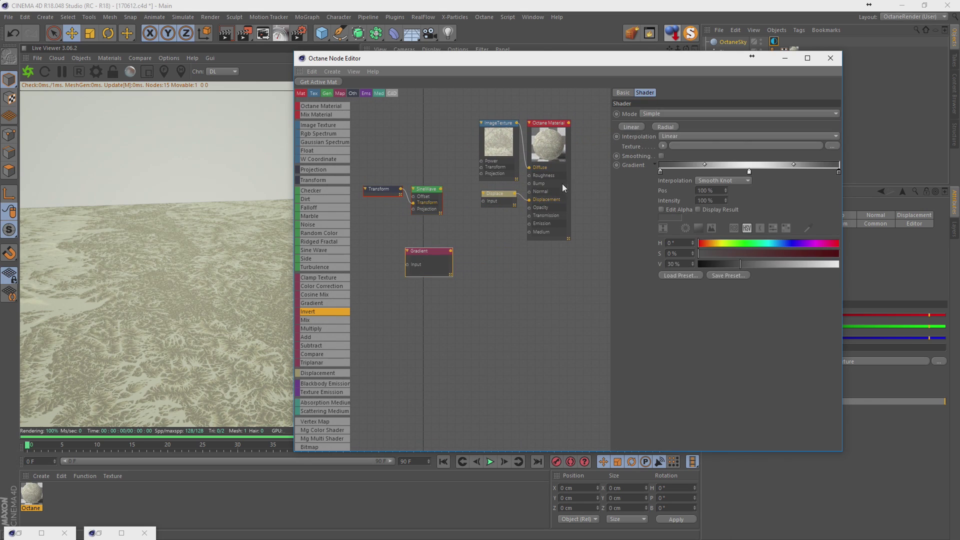
pyautogui.click(430, 190)
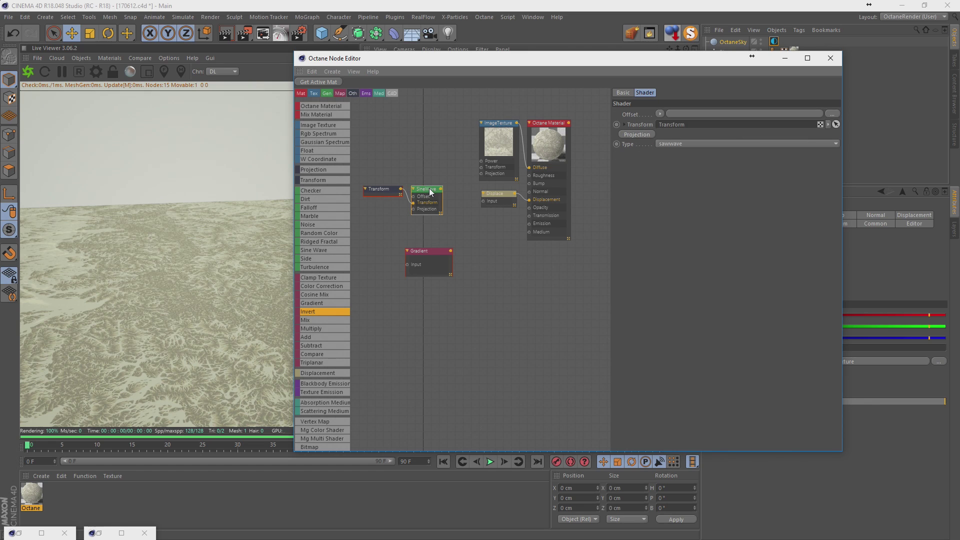
pyautogui.press('Delete')
pyautogui.click(389, 190)
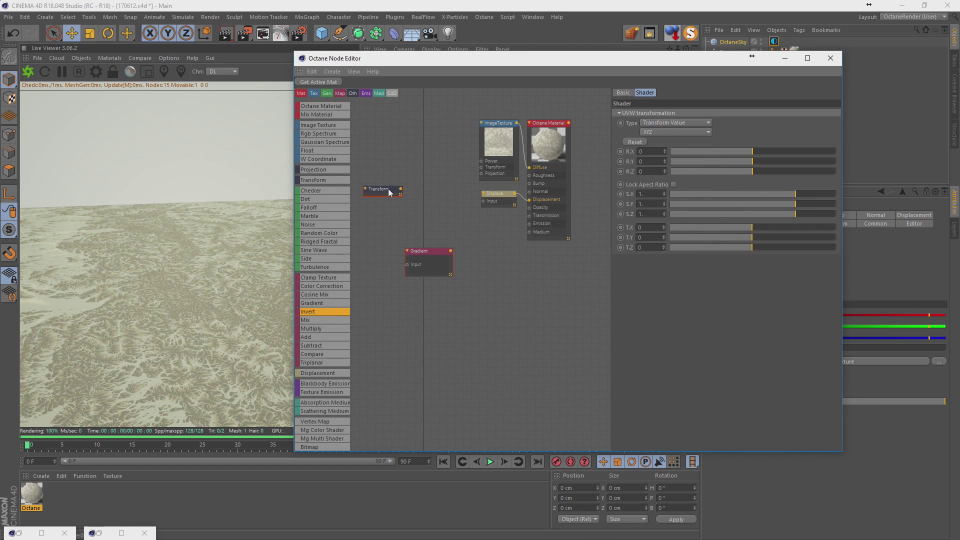
pyautogui.press('Delete')
pyautogui.click(429, 254)
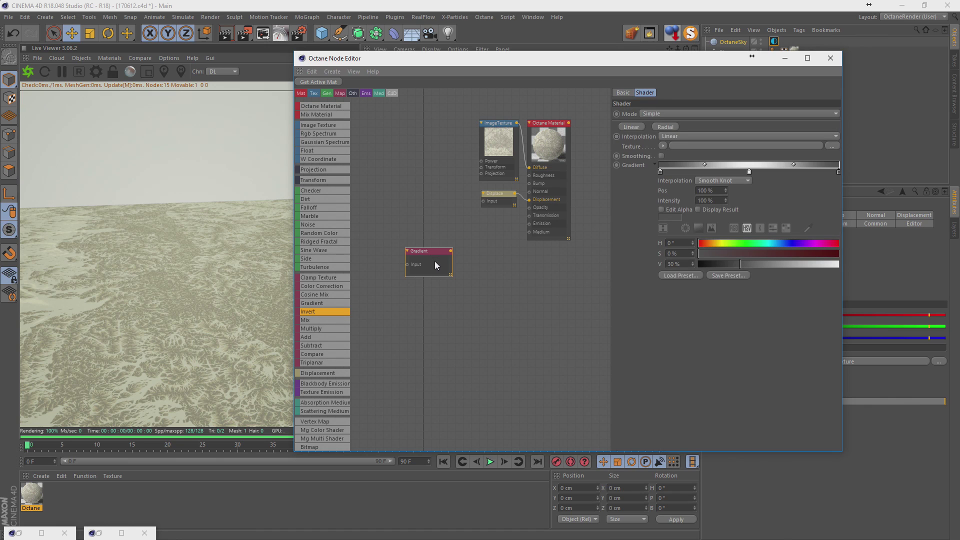
pyautogui.press('Delete')
# Duplicate the ImageTexture beside Displace and load the 16-bit 8192x8192 height map, without copying it to the project.
pyautogui.click(494, 153)
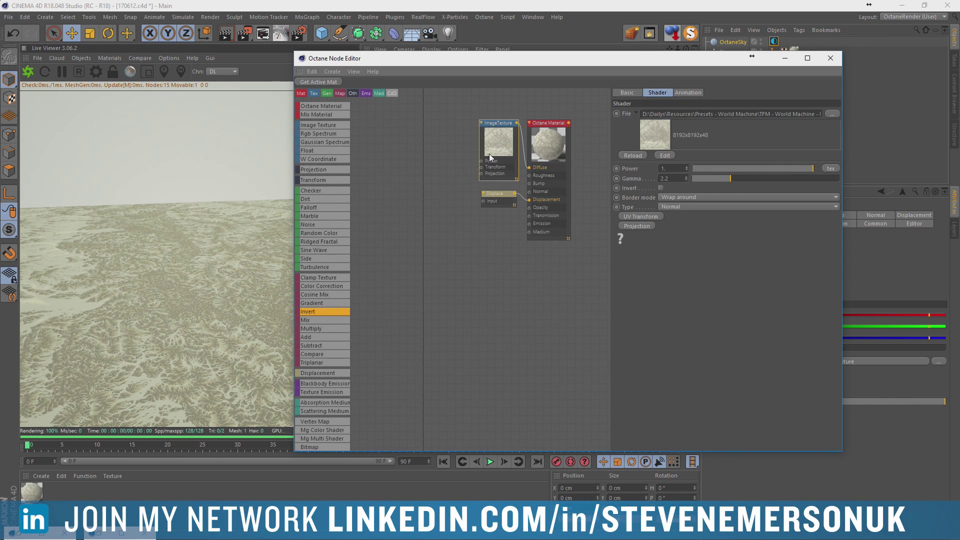
pyautogui.moveTo(505, 148)
pyautogui.keyDown('ctrl'); pyautogui.mouseDown()
pyautogui.moveTo(449, 209)
pyautogui.moveTo(483, 201)
pyautogui.mouseUp(); pyautogui.keyUp('ctrl')
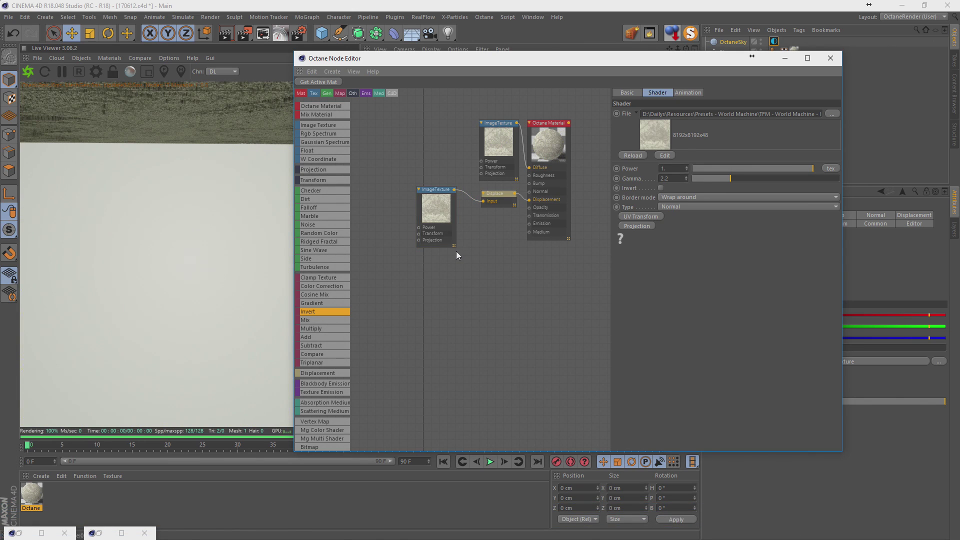
pyautogui.click(448, 218)
pyautogui.click(832, 114)
pyautogui.doubleClick(538, 151)
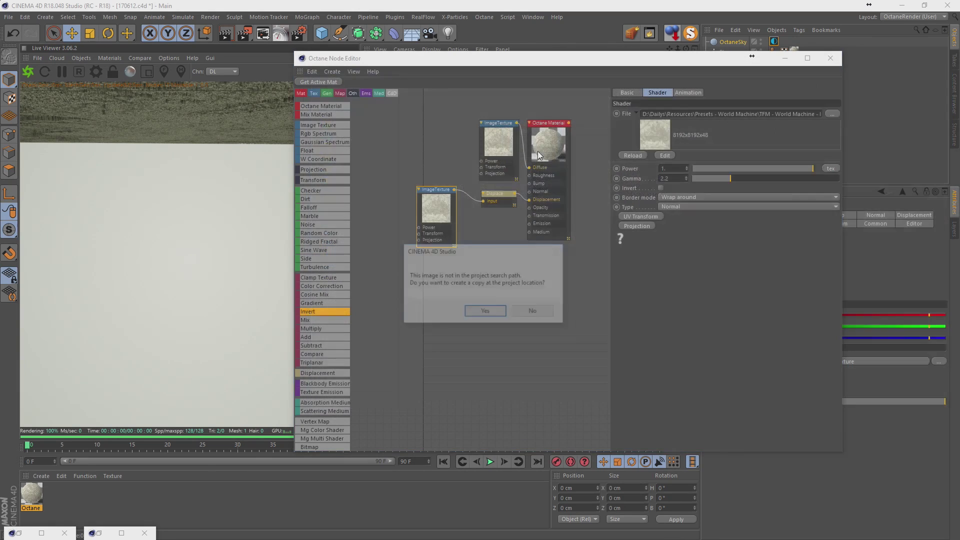
pyautogui.click(520, 314)
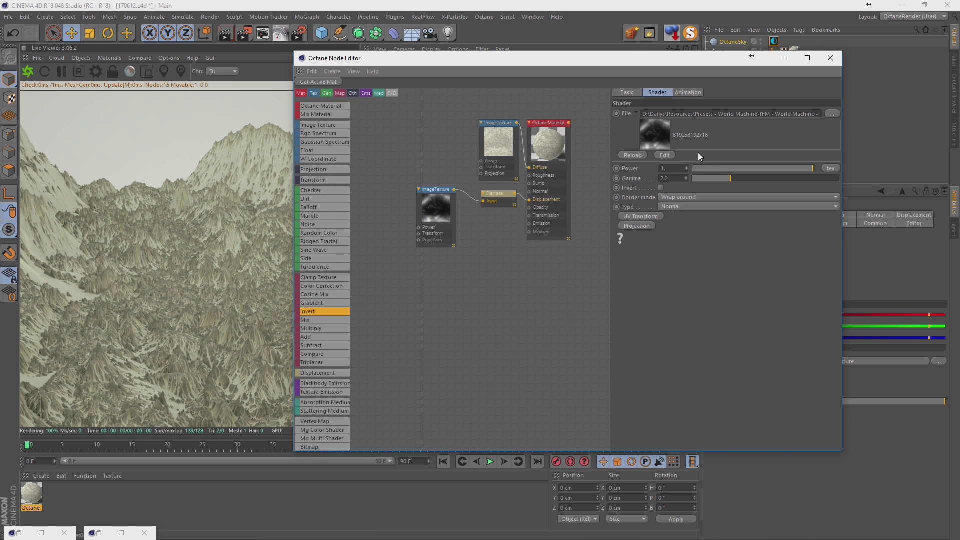
# Rearrange the image texture nodes and insert a Color Correction node before Diffuse.
pyautogui.moveTo(441, 205); pyautogui.dragTo(455, 225)
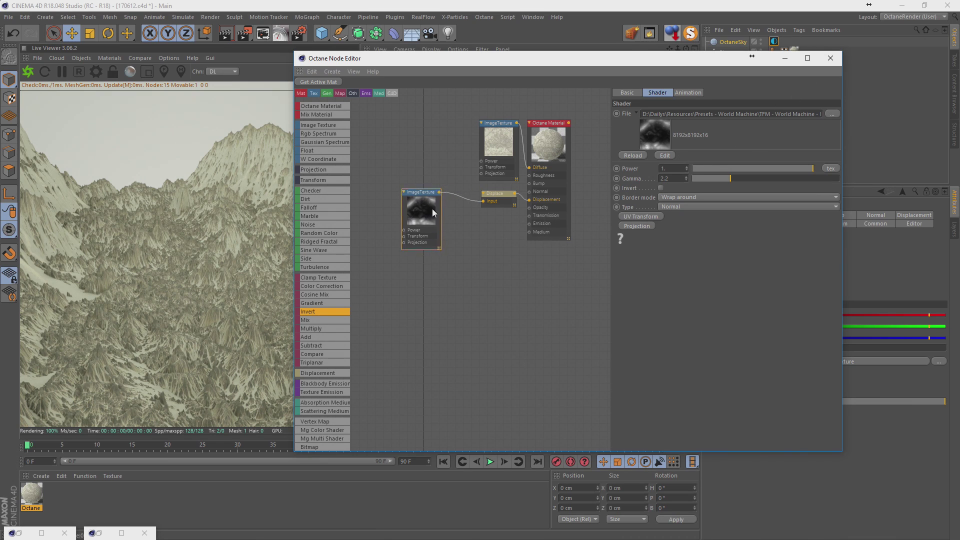
pyautogui.moveTo(495, 151); pyautogui.dragTo(428, 158)
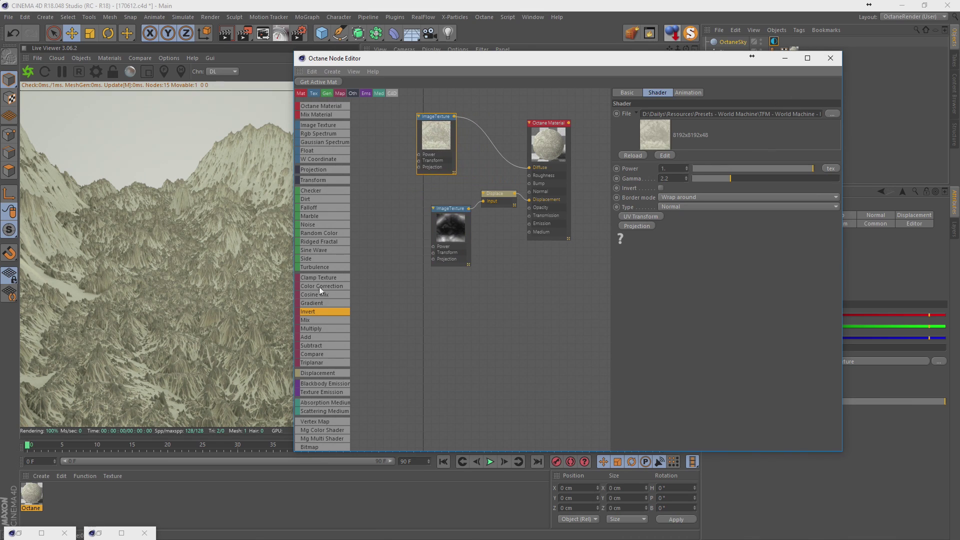
pyautogui.click(490, 139)
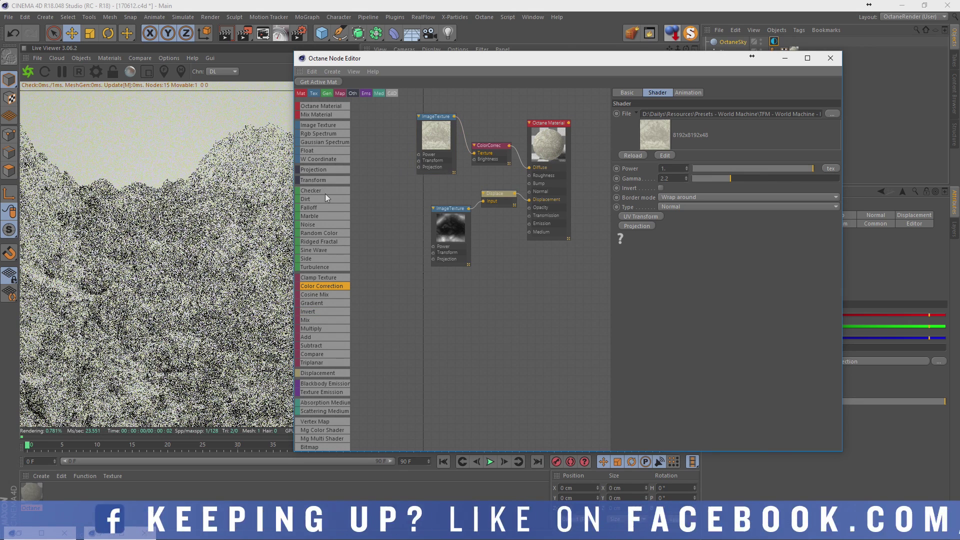
pyautogui.click(83, 59)
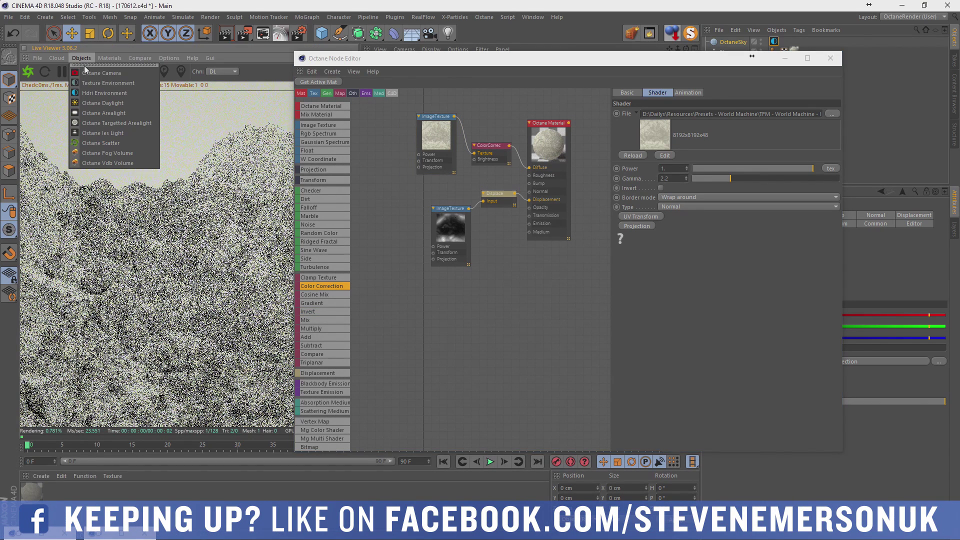
# Add an Octane Daylight and delete the old OctaneSky object.
pyautogui.click(98, 102)
pyautogui.moveTo(400, 58); pyautogui.dragTo(365, 212)
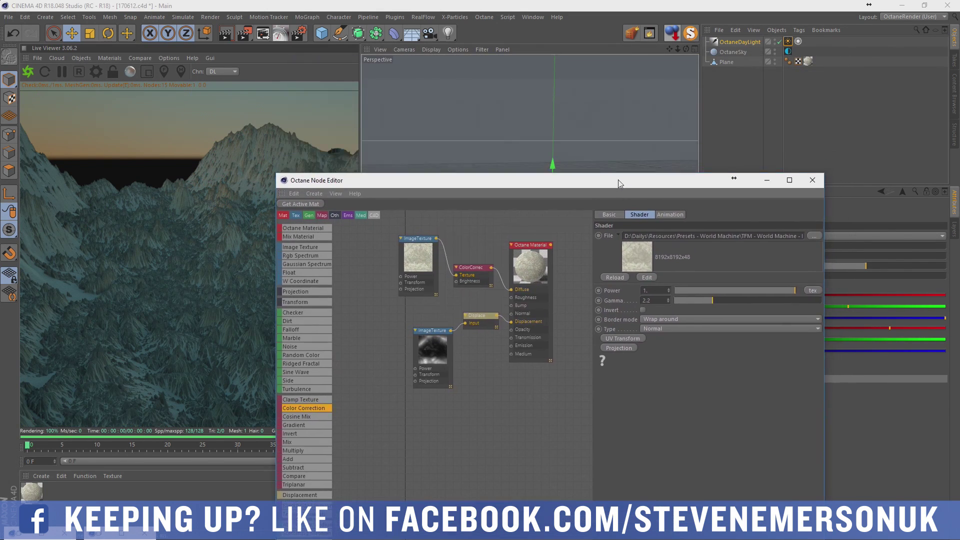
pyautogui.press('Delete')
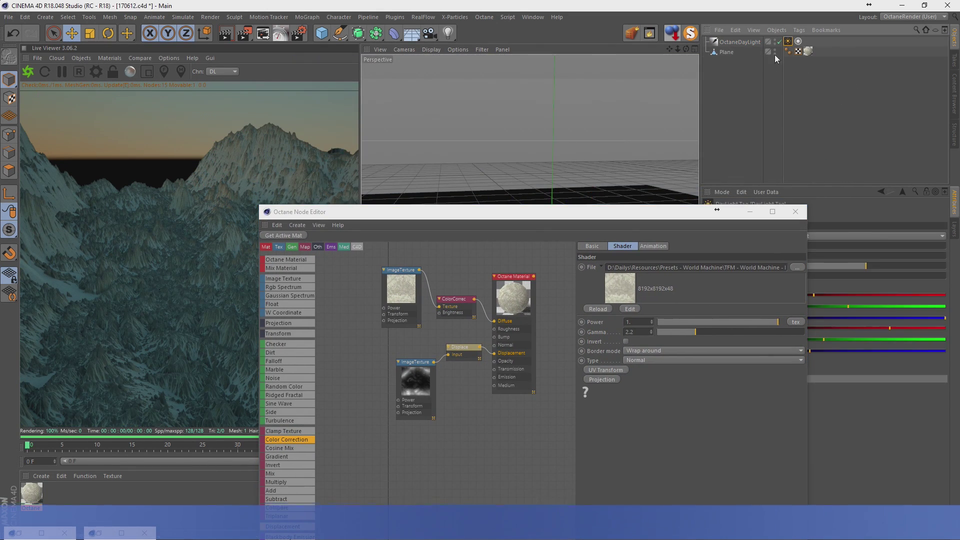
pyautogui.moveTo(655, 206); pyautogui.dragTo(540, 431)
# Rotate the daylight to change the sun's angle and heading over the mountains.
pyautogui.press('r')
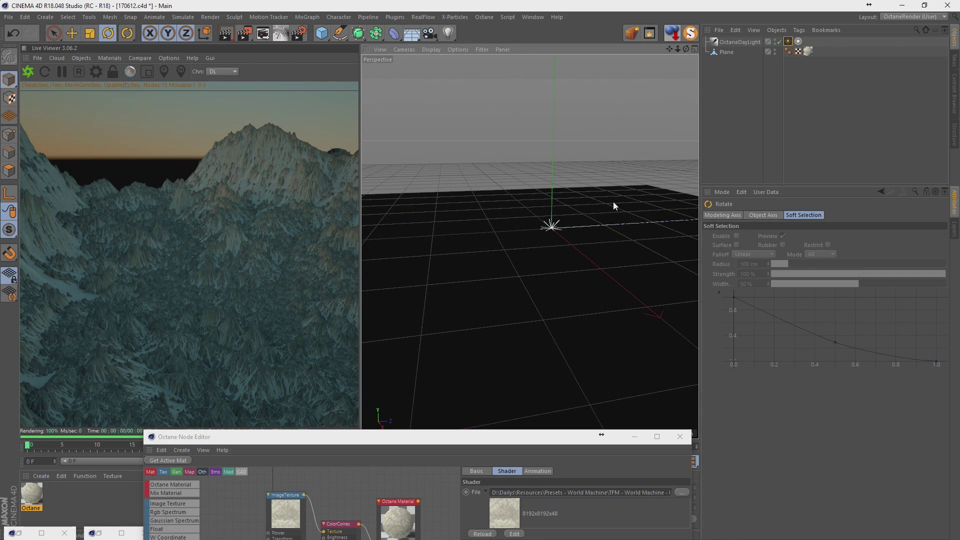
pyautogui.scroll(-3, 560, 278)
pyautogui.click(740, 41)
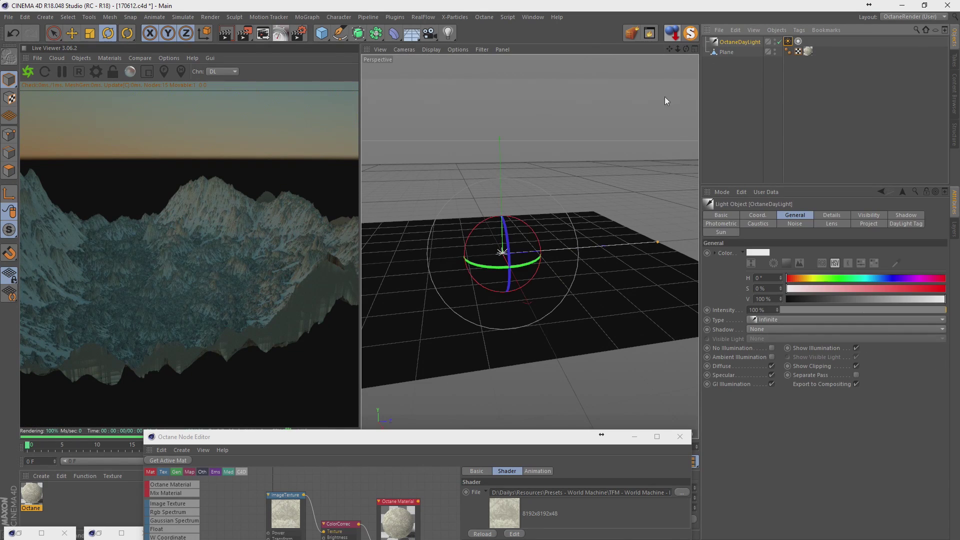
pyautogui.moveTo(508, 280); pyautogui.dragTo(510, 309)
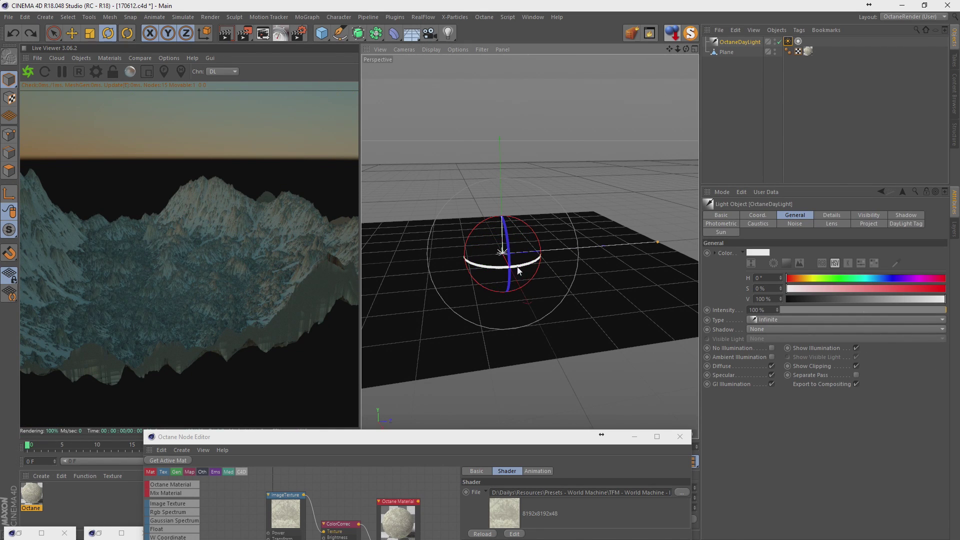
pyautogui.moveTo(521, 273); pyautogui.dragTo(574, 263)
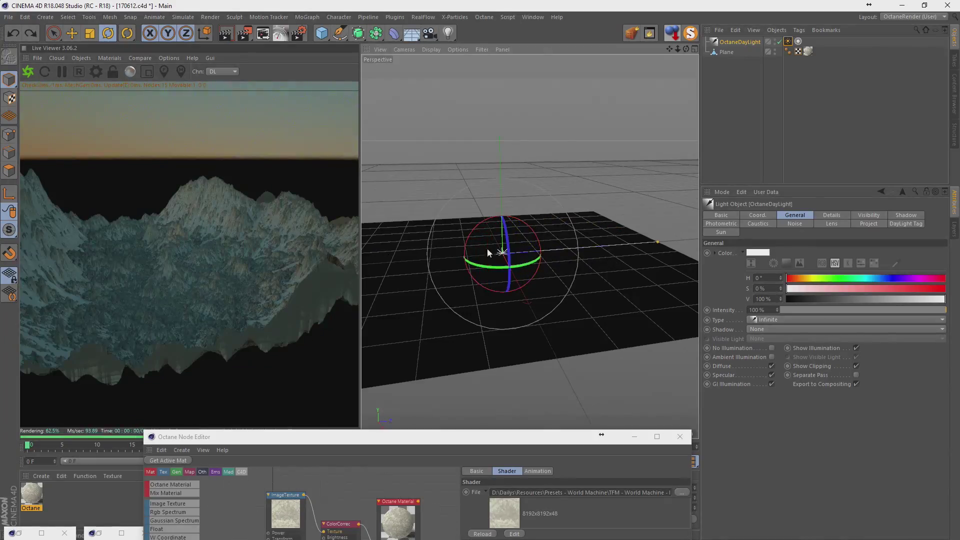
pyautogui.moveTo(470, 244)
pyautogui.mouseDown()
pyautogui.moveTo(506, 217)
pyautogui.moveTo(507, 275)
pyautogui.moveTo(560, 270)
pyautogui.mouseUp()
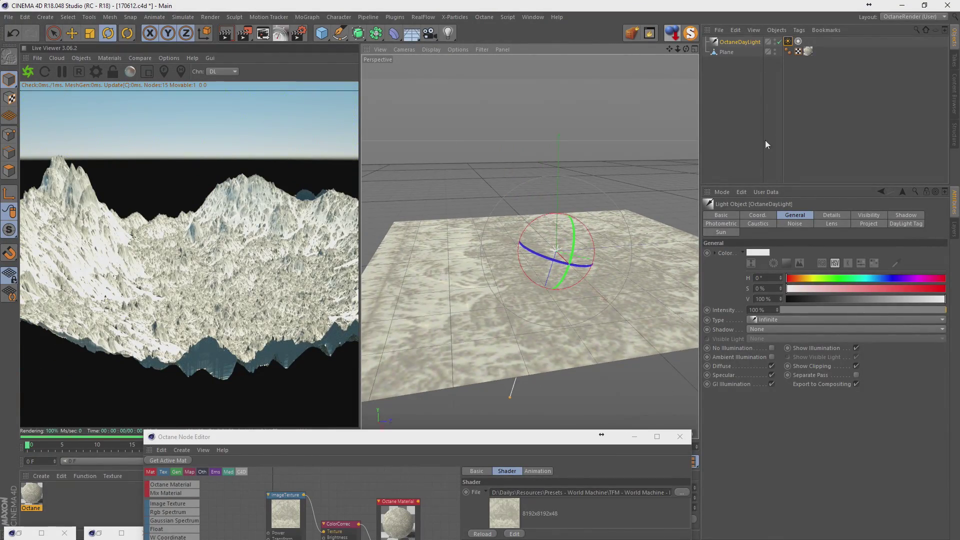
# Lower the DayLight tag's sun power to about 0.47.
pyautogui.click(827, 106)
pyautogui.click(788, 42)
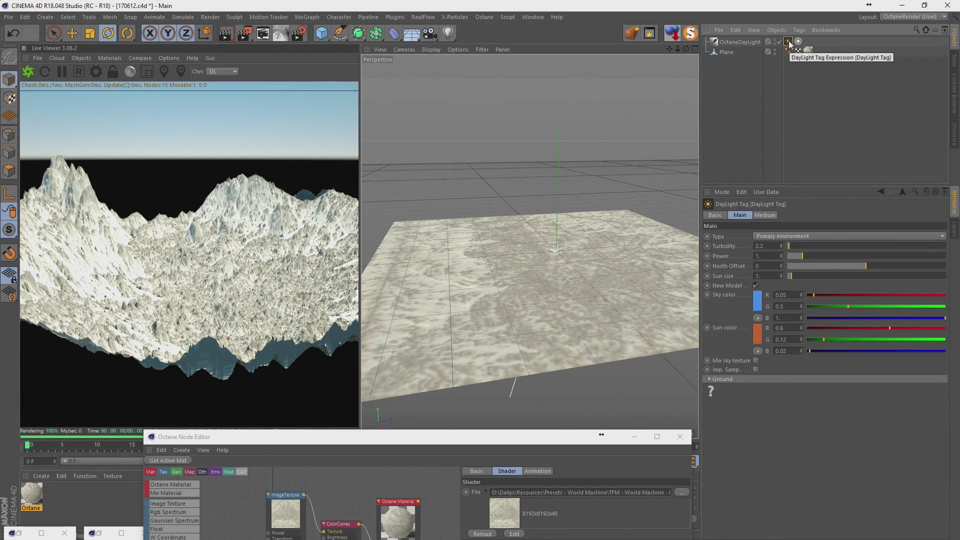
pyautogui.moveTo(803, 257); pyautogui.dragTo(792, 257)
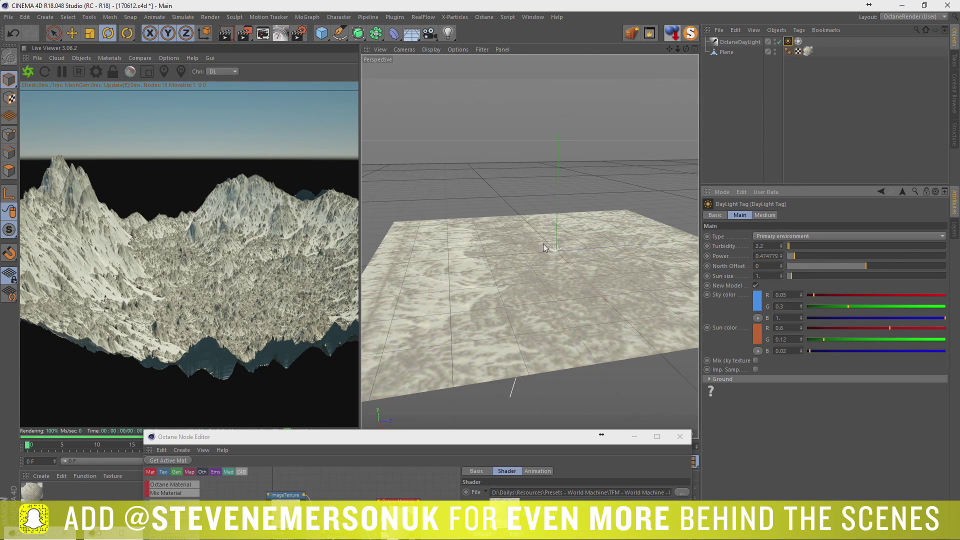
pyautogui.click(85, 60)
# Add an Octane Camera with a 200 mm focal length and orbit to look down on the terrain.
pyautogui.click(98, 86)
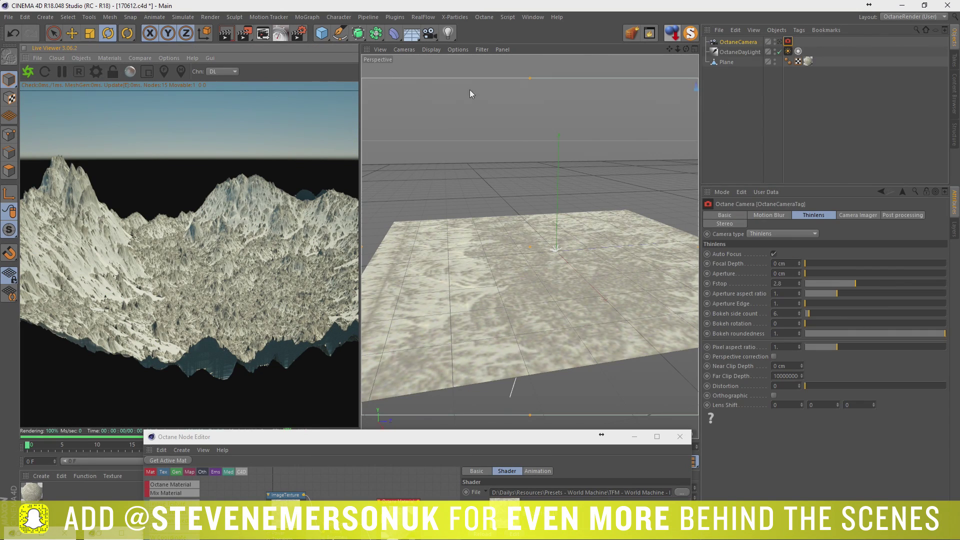
pyautogui.click(739, 42)
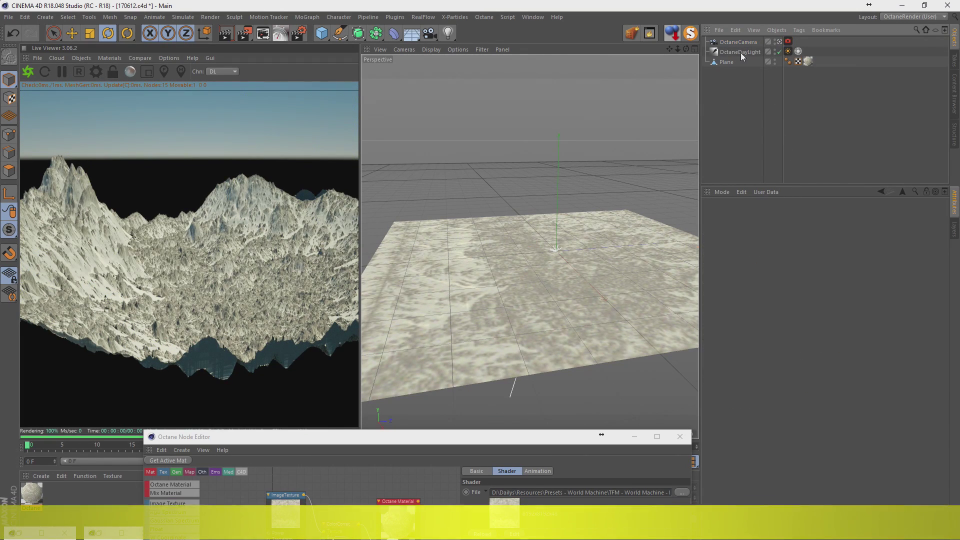
pyautogui.click(791, 259)
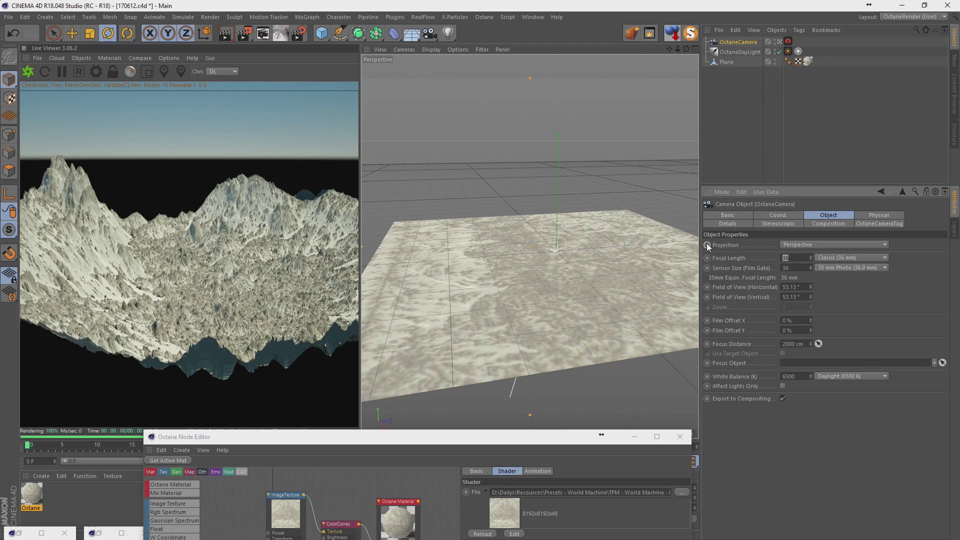
pyautogui.write('200')
pyautogui.press('Return')
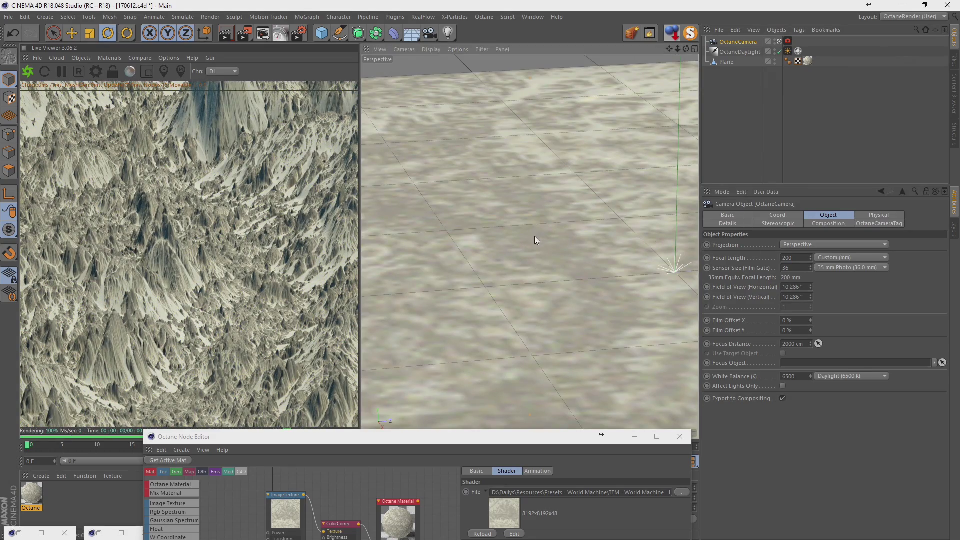
pyautogui.moveTo(535, 236)
pyautogui.keyDown('alt'); pyautogui.mouseDown()
pyautogui.moveTo(505, 274)
pyautogui.moveTo(557, 244)
pyautogui.mouseUp(); pyautogui.keyUp('alt')
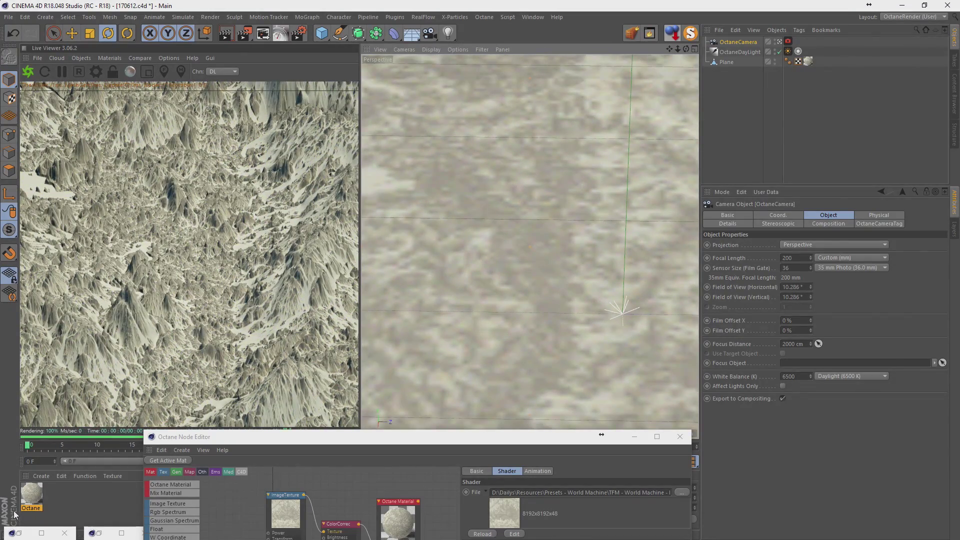
# Check the terrain material's Diffuse settings and close the Octane node editor.
pyautogui.doubleClick(31, 494)
pyautogui.click(468, 67)
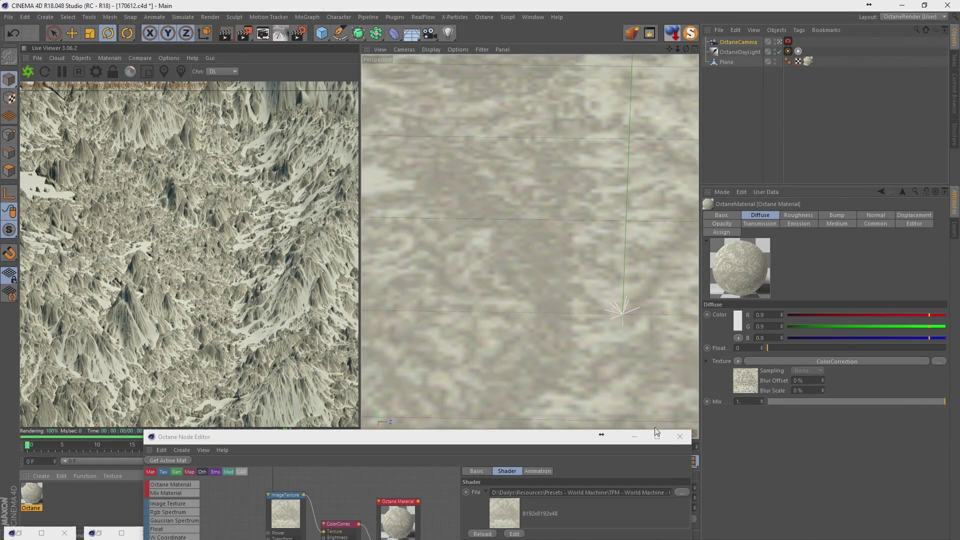
pyautogui.click(680, 437)
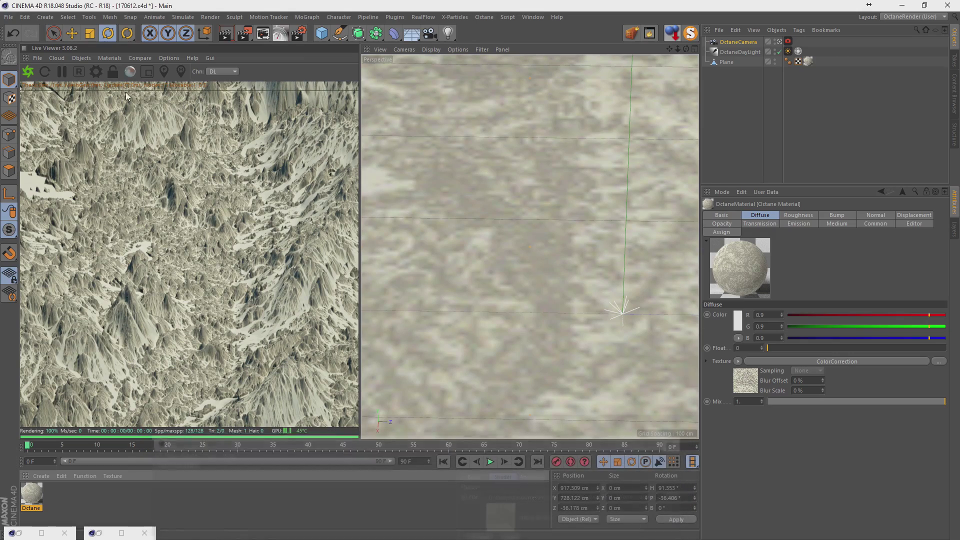
# Add a 100 cm radius sphere at the centre of the terrain.
pyautogui.click(320, 38)
pyautogui.click(525, 65)
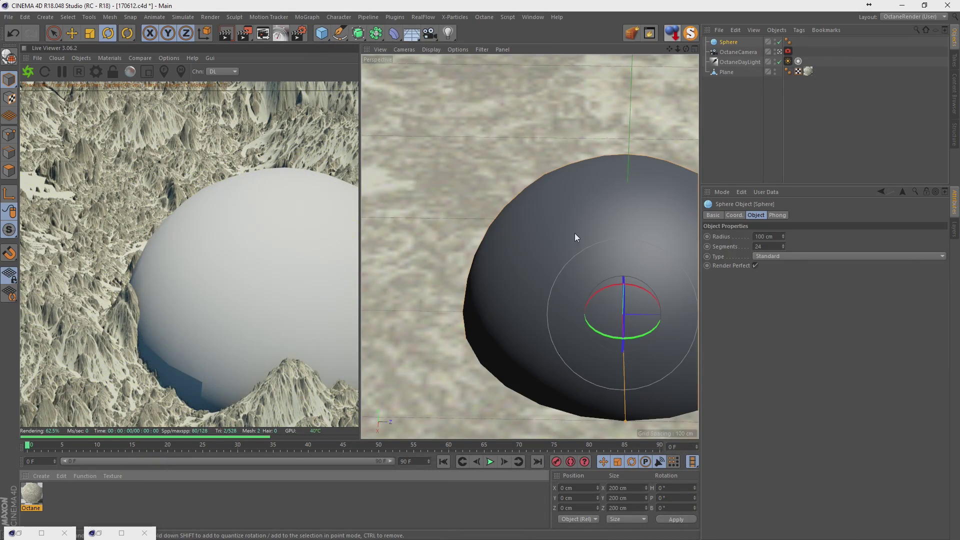
pyautogui.keyDown('alt'); pyautogui.moveTo(602, 214); pyautogui.dragTo(577, 216, button='middle'); pyautogui.keyUp('alt')
pyautogui.scroll(-2, 577, 212)
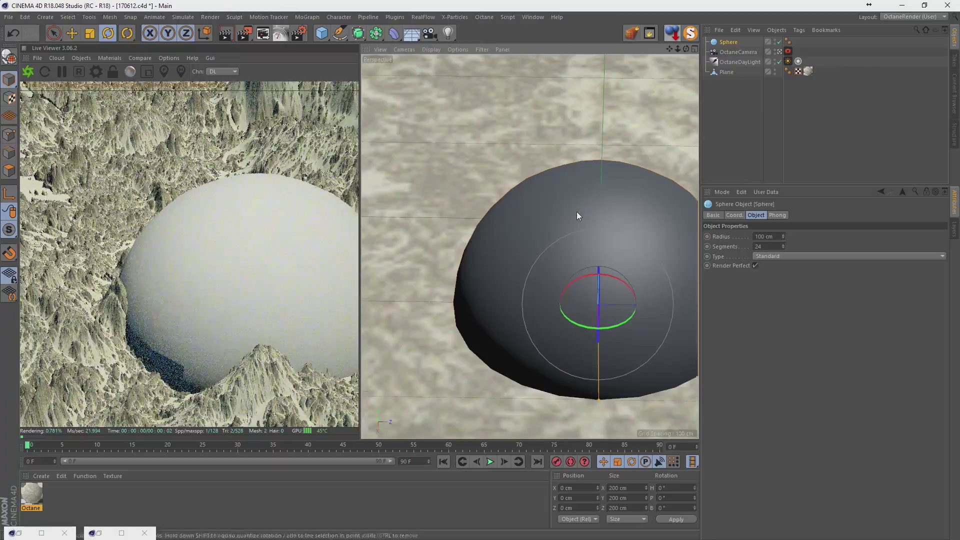
pyautogui.scroll(-2, 577, 212)
pyautogui.moveTo(677, 47); pyautogui.dragTo(650, 47)
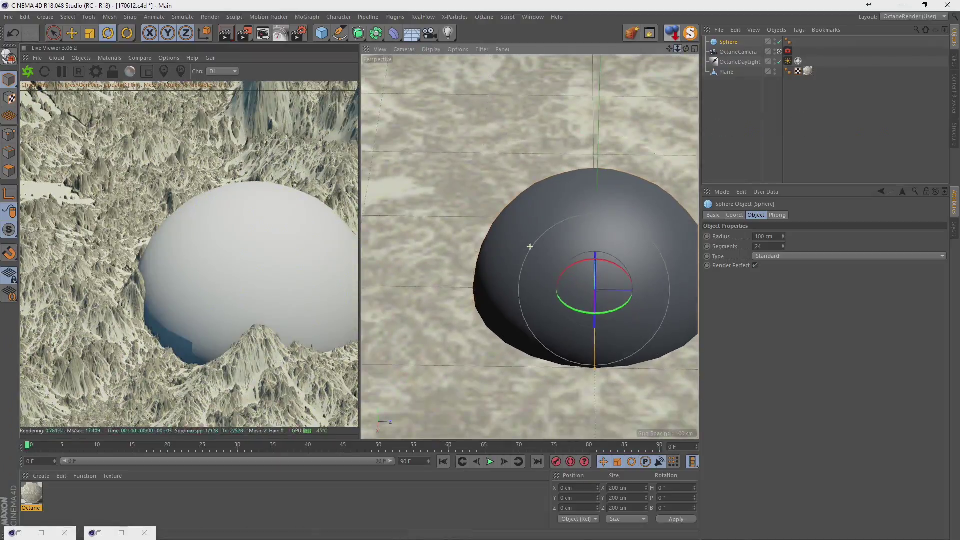
pyautogui.scroll(1, 530, 247)
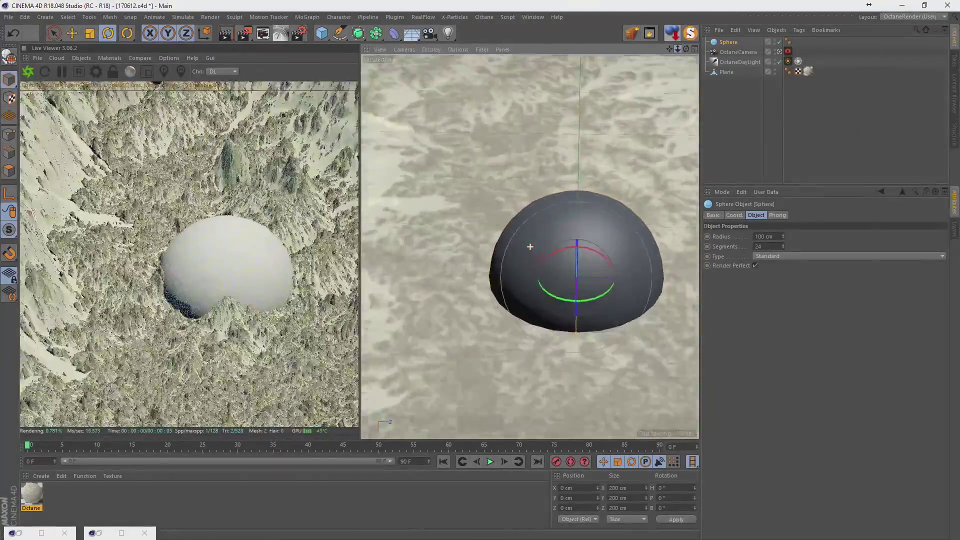
pyautogui.scroll(2, 525, 242)
# Orbit to an oblique view showing the horizon, then zoom in on the sphere.
pyautogui.moveTo(572, 205); pyautogui.dragTo(586, 108, button='middle')
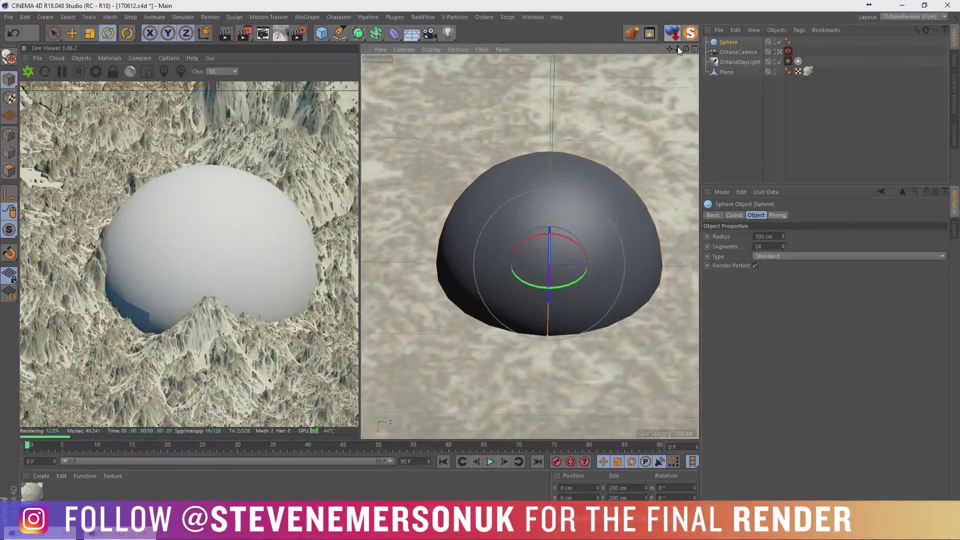
pyautogui.moveTo(677, 47); pyautogui.dragTo(656, 7)
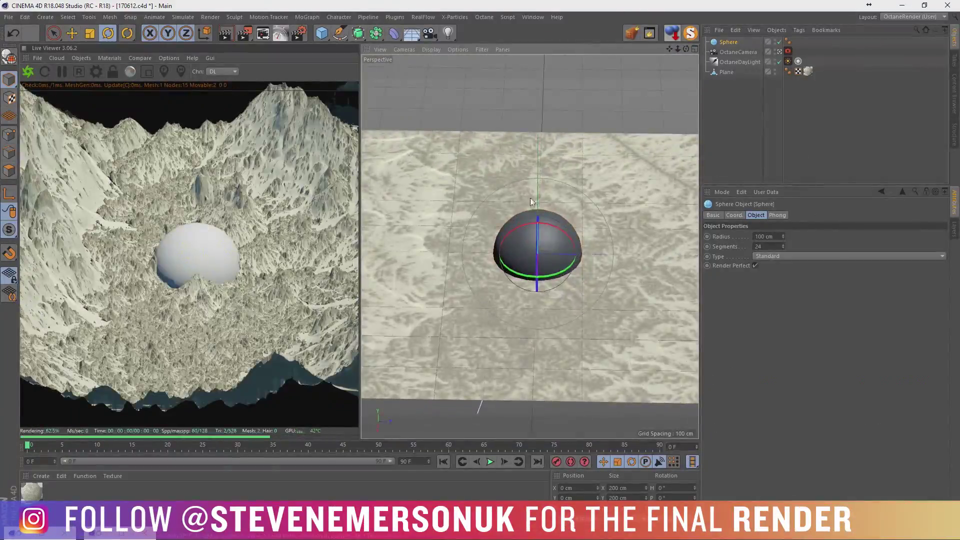
pyautogui.keyDown('alt'); pyautogui.moveTo(531, 280); pyautogui.dragTo(580, 232); pyautogui.keyUp('alt')
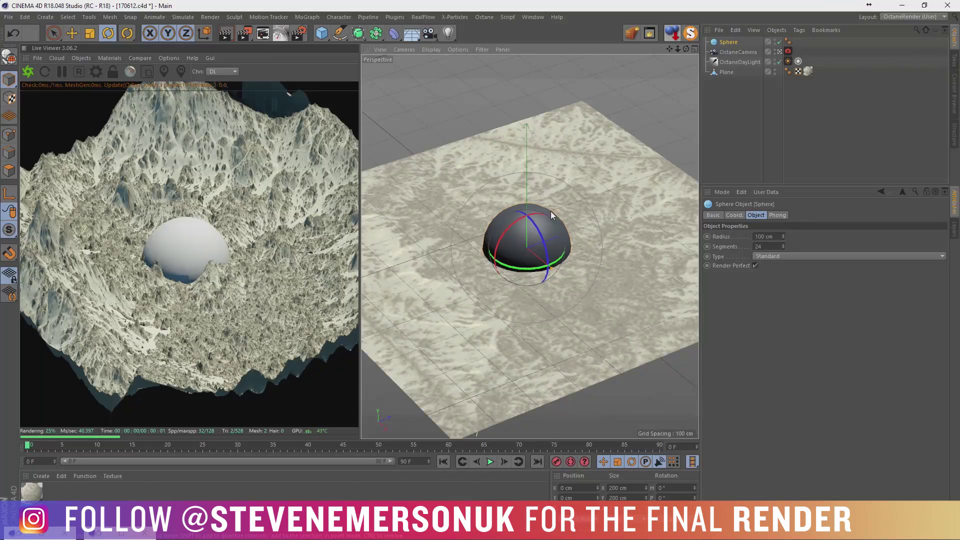
pyautogui.click(731, 78)
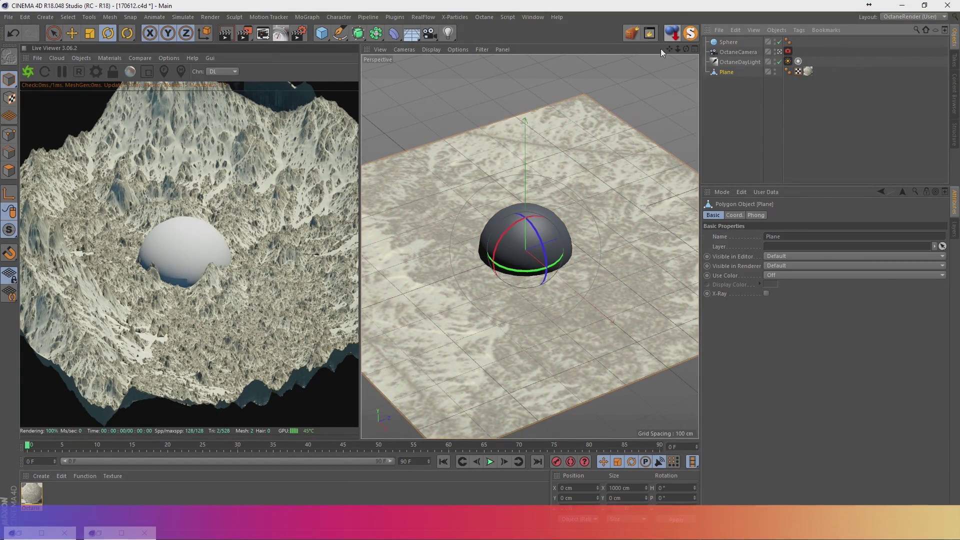
pyautogui.moveTo(551, 251)
pyautogui.keyDown('alt'); pyautogui.mouseDown()
pyautogui.moveTo(575, 240)
pyautogui.moveTo(571, 116)
pyautogui.mouseUp(); pyautogui.keyUp('alt')
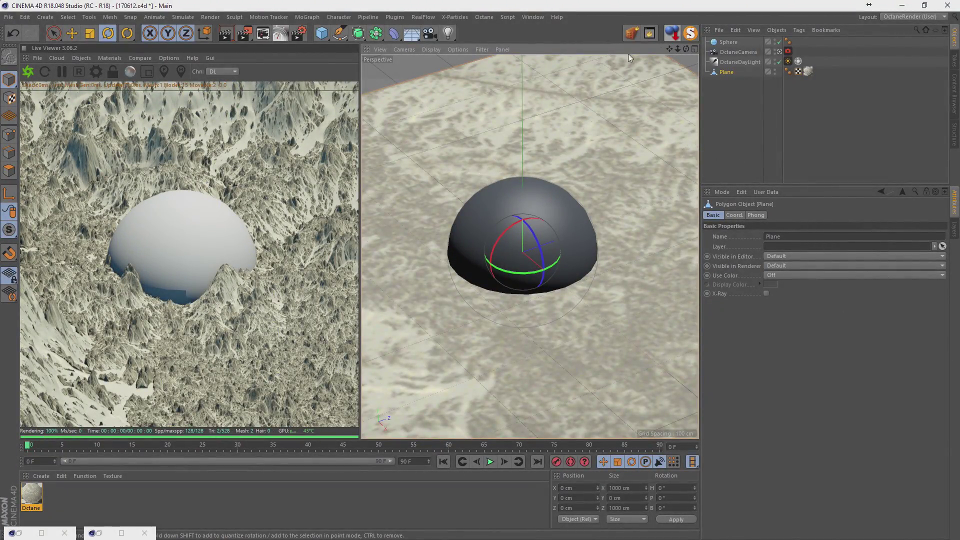
pyautogui.moveTo(677, 48); pyautogui.dragTo(730, 48)
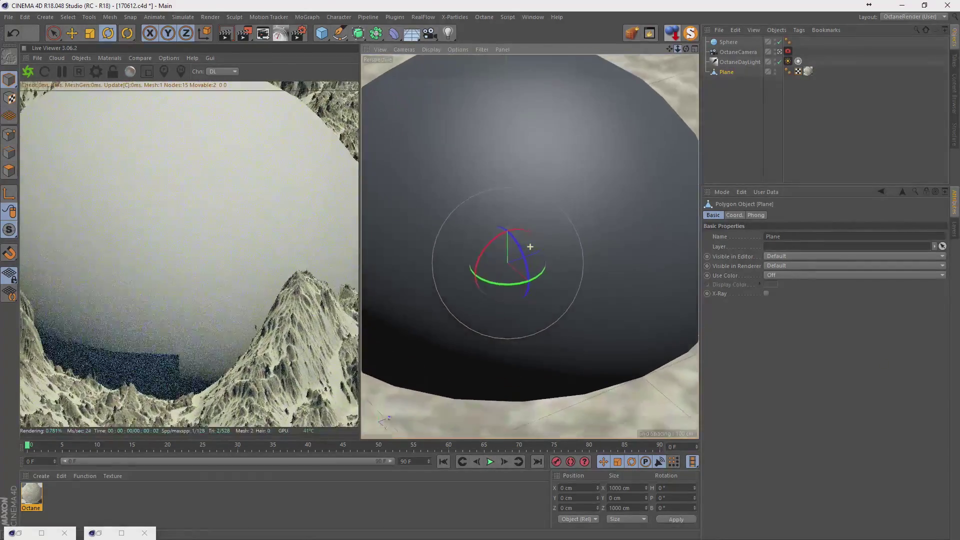
# Set the sphere's radius to 10 cm and raise it above the ground.
pyautogui.click(793, 115)
pyautogui.click(729, 42)
pyautogui.click(768, 236)
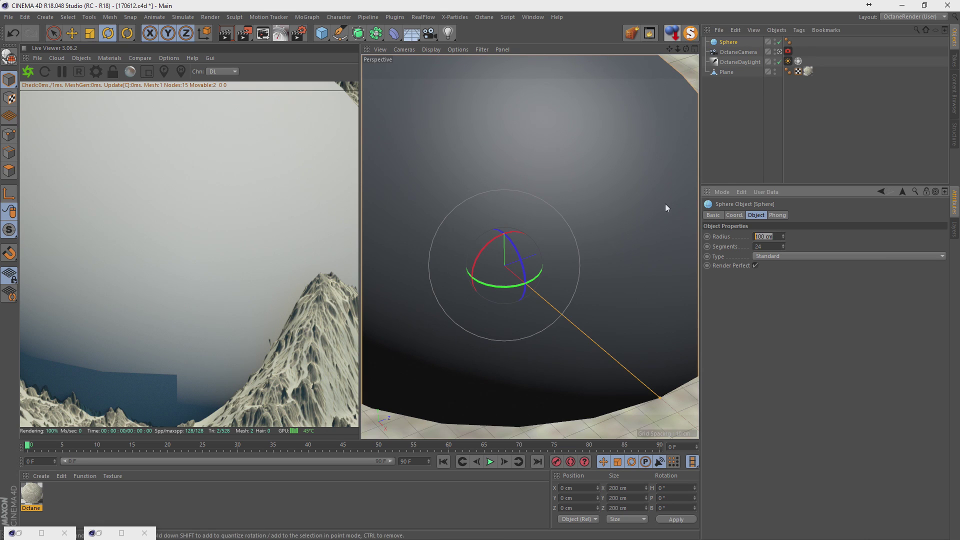
pyautogui.write('10')
pyautogui.press('Return')
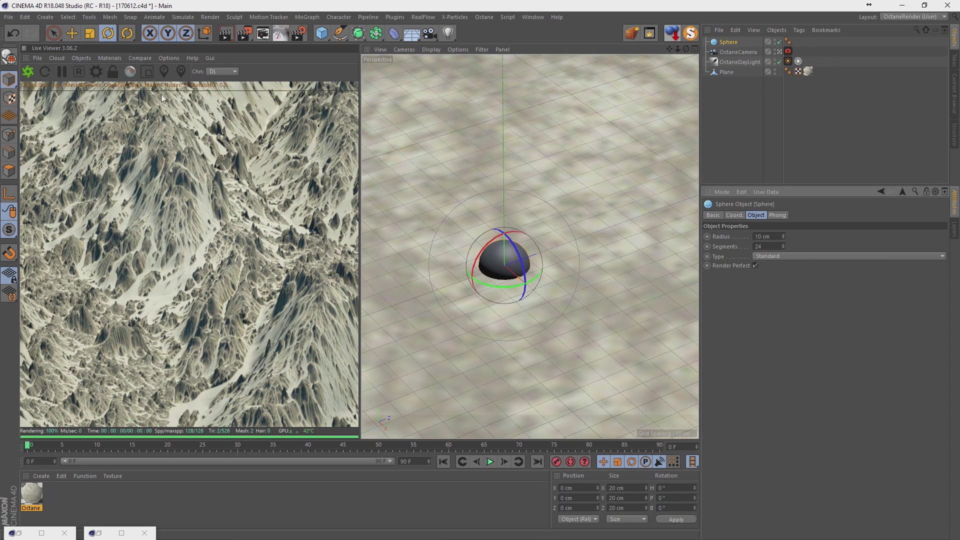
pyautogui.press('e')
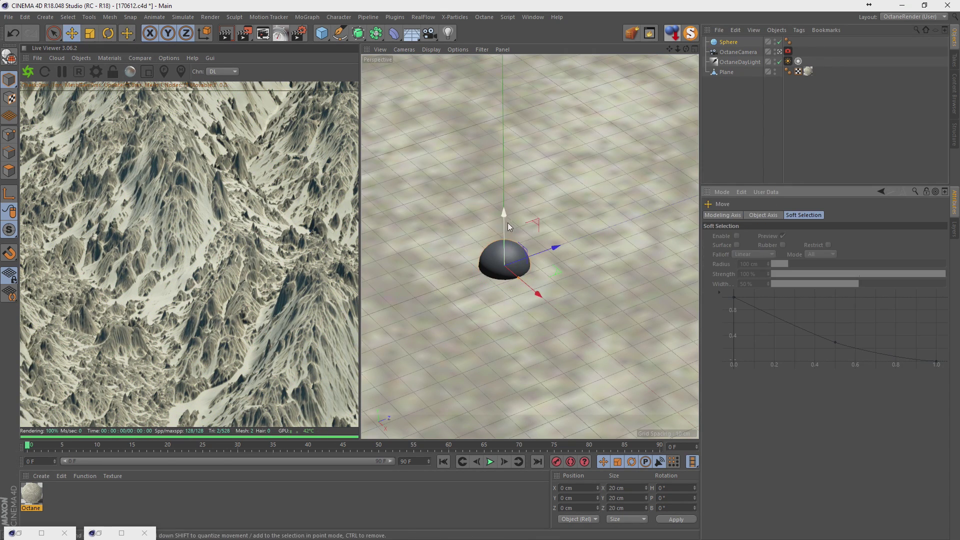
pyautogui.moveTo(506, 223); pyautogui.dragTo(520, 98)
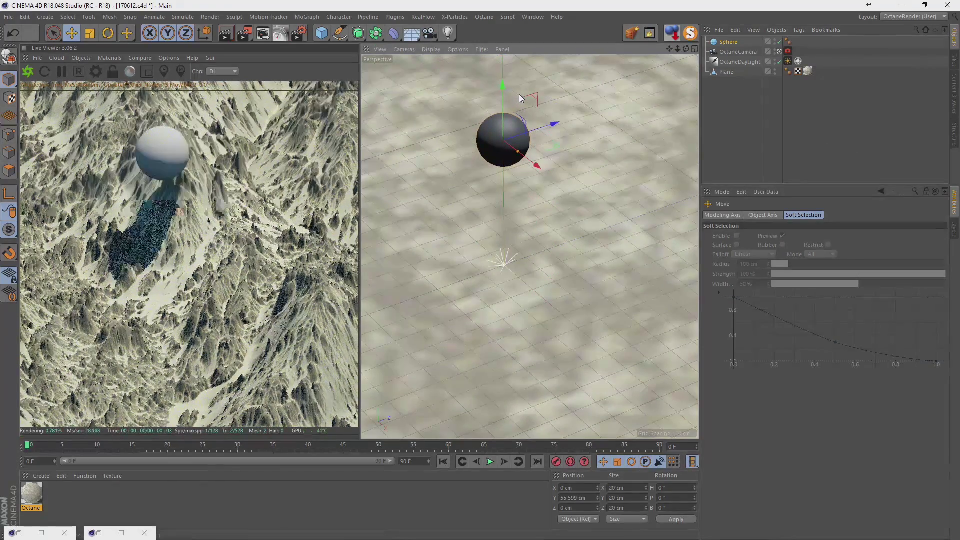
# Make the sphere an Icosahedron with 20 cm radius, floating above the terrain.
pyautogui.click(729, 42)
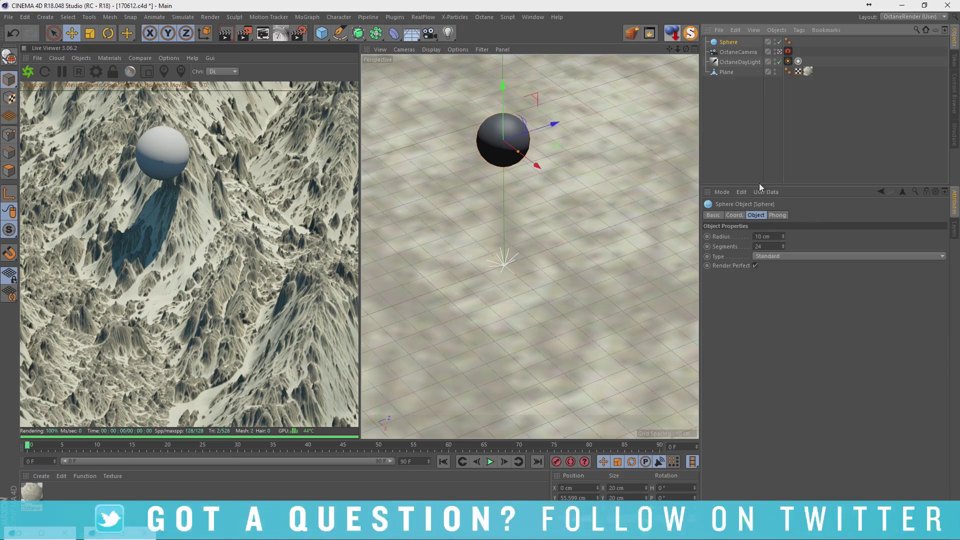
pyautogui.click(773, 256)
pyautogui.click(775, 306)
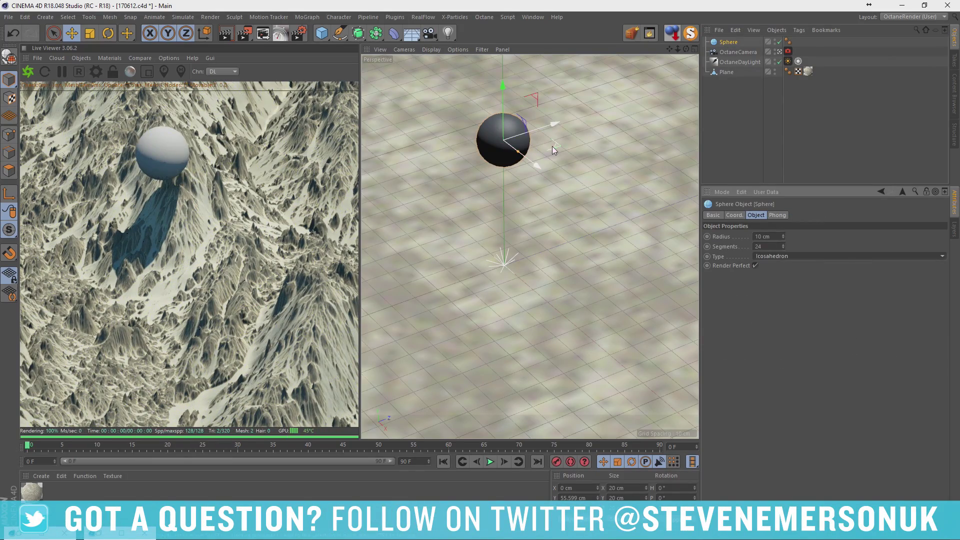
pyautogui.moveTo(552, 146); pyautogui.dragTo(525, 229)
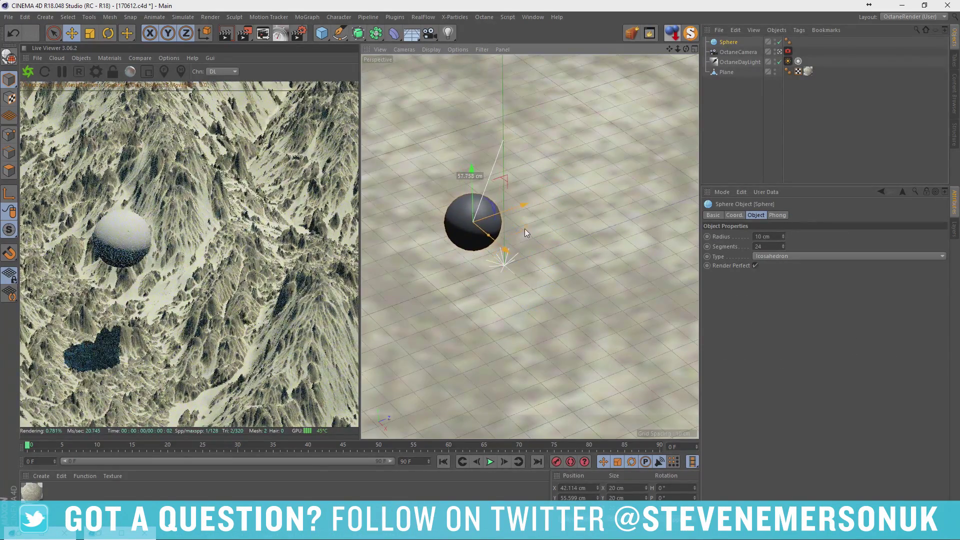
pyautogui.moveTo(474, 191); pyautogui.dragTo(483, 245)
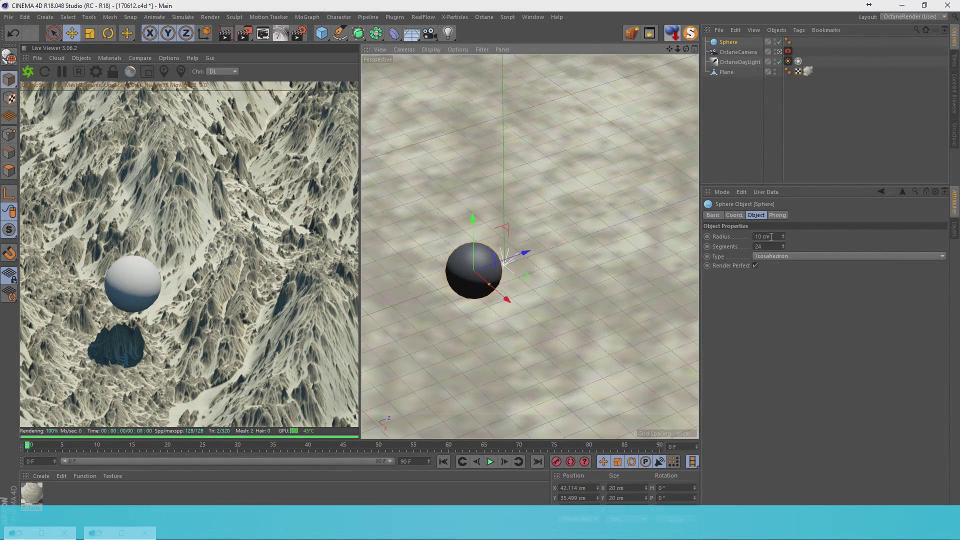
pyautogui.write('20')
pyautogui.press('Return')
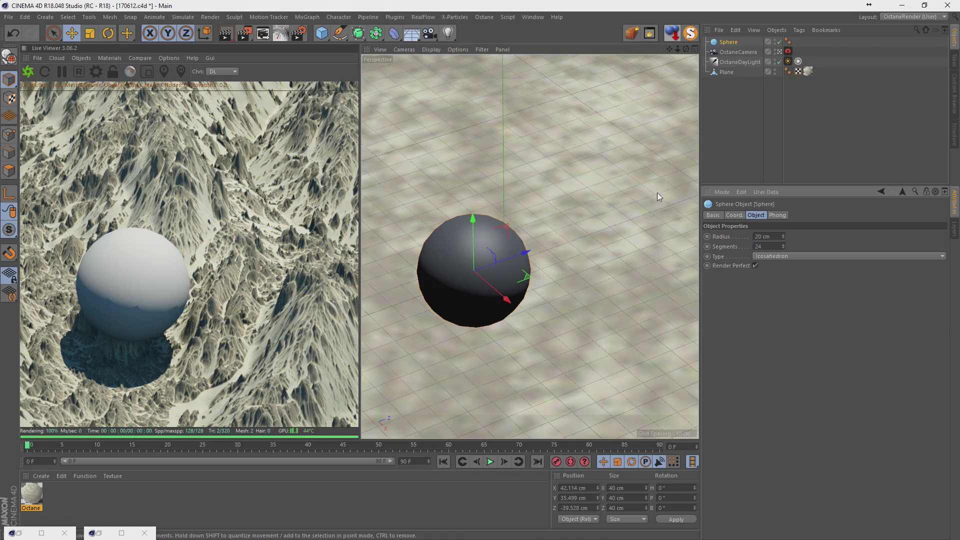
pyautogui.moveTo(470, 224)
pyautogui.mouseDown()
pyautogui.moveTo(472, 191)
pyautogui.moveTo(473, 200)
pyautogui.mouseUp()
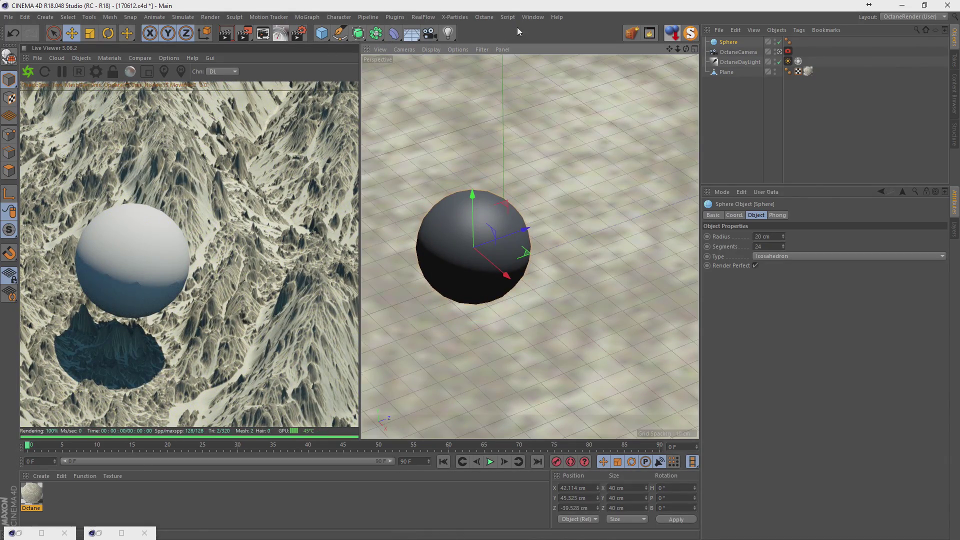
# Apply the Think Particle kit's Translucent Jello material to the sphere and open the Octane settings.
pyautogui.click(532, 16)
pyautogui.click(541, 68)
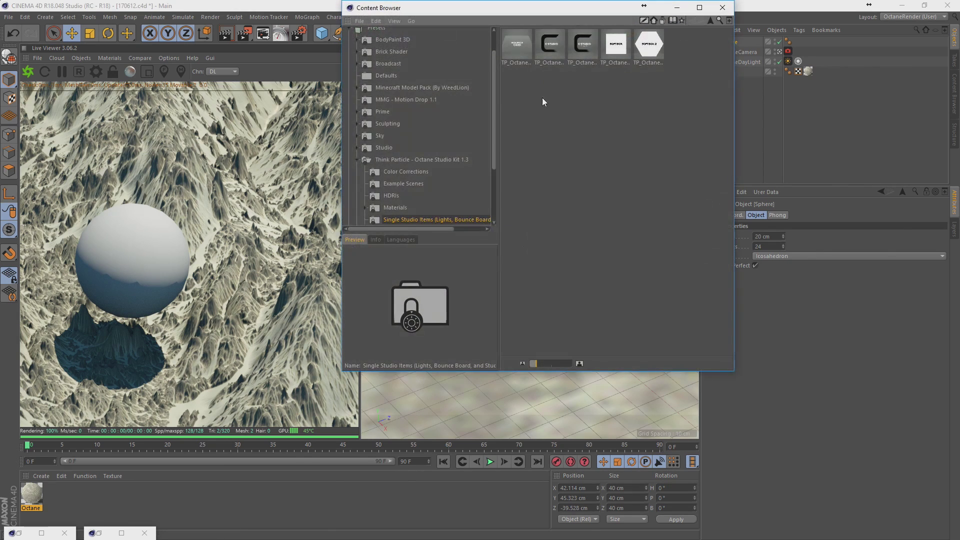
pyautogui.scroll(-3, 425, 185)
pyautogui.click(361, 147)
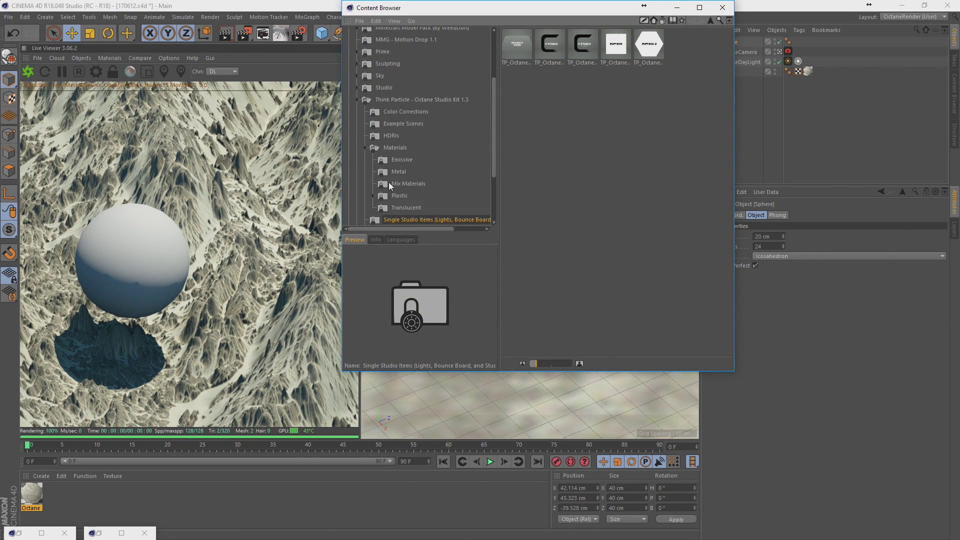
pyautogui.click(406, 207)
pyautogui.moveTo(616, 45)
pyautogui.mouseDown()
pyautogui.moveTo(343, 532)
pyautogui.moveTo(55, 495)
pyautogui.moveTo(144, 330)
pyautogui.moveTo(166, 262)
pyautogui.mouseUp()
pyautogui.click(723, 8)
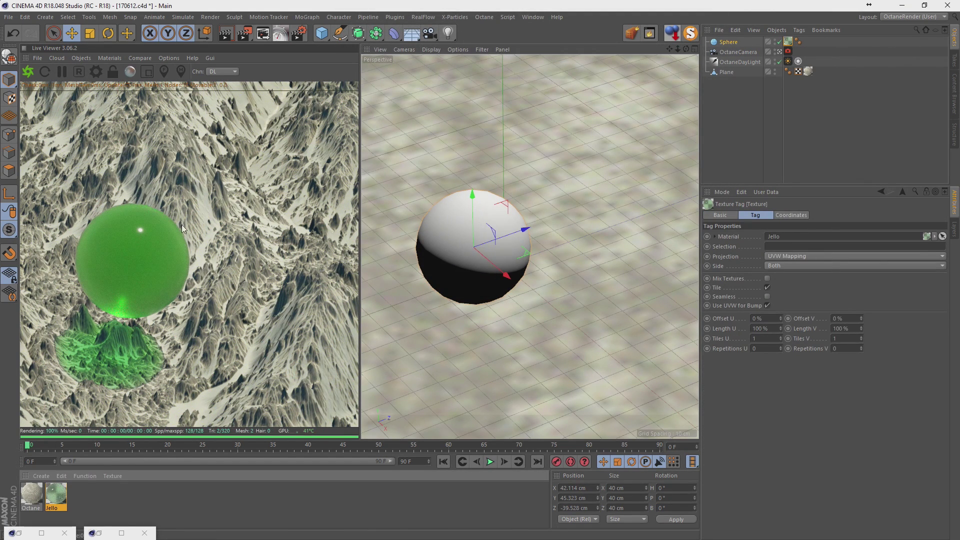
pyautogui.click(93, 71)
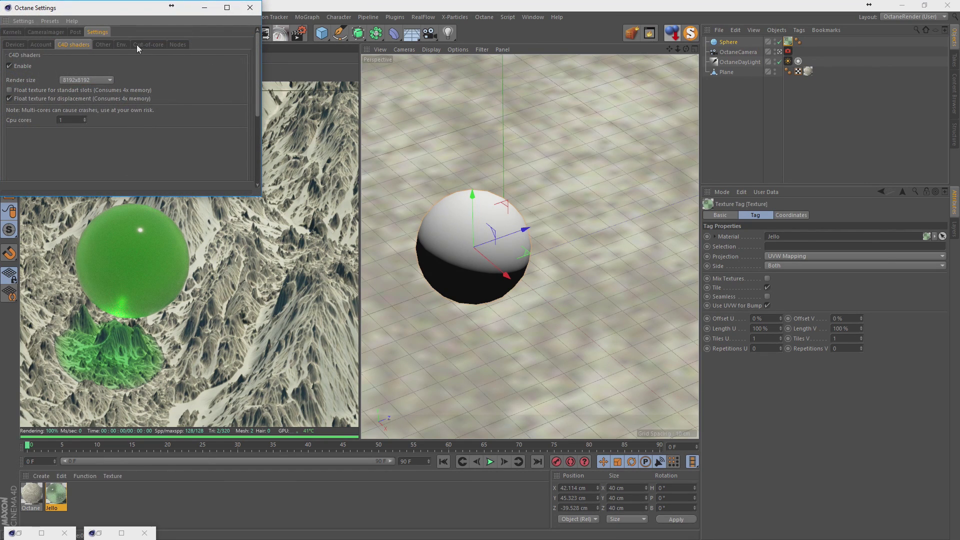
# Switch the Octane kernel to Pathtracing with GI mode GI_DIFFUSE.
pyautogui.click(12, 32)
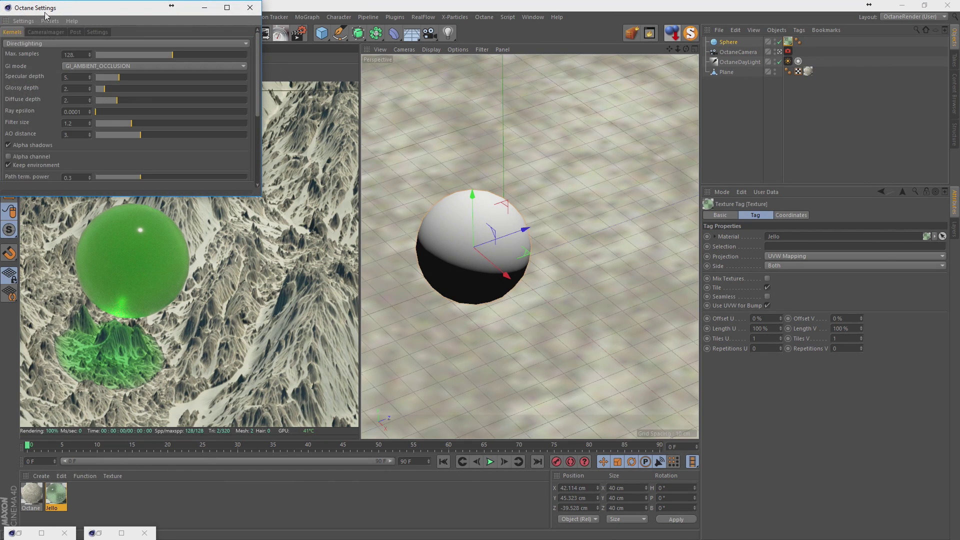
pyautogui.moveTo(48, 8); pyautogui.dragTo(264, 50)
pyautogui.click(296, 108)
pyautogui.click(300, 130)
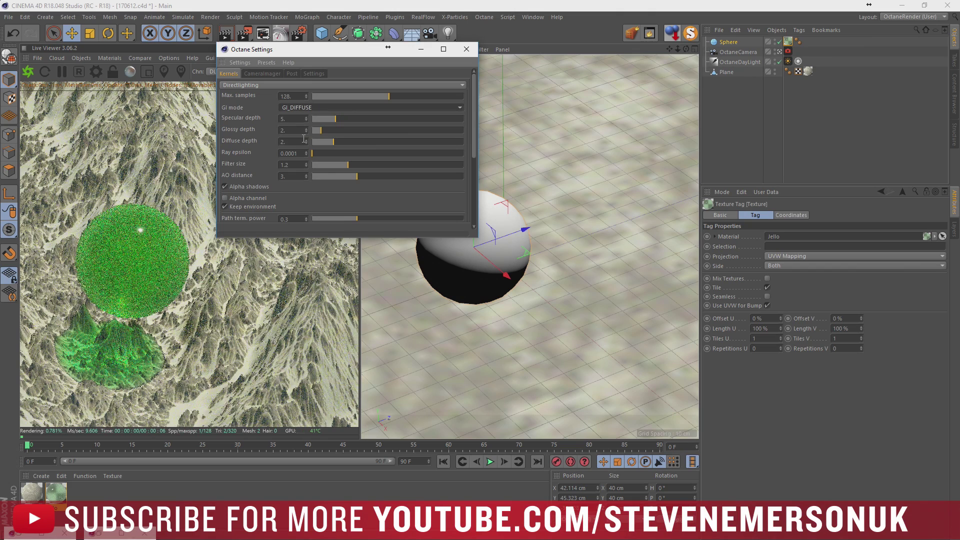
pyautogui.click(255, 85)
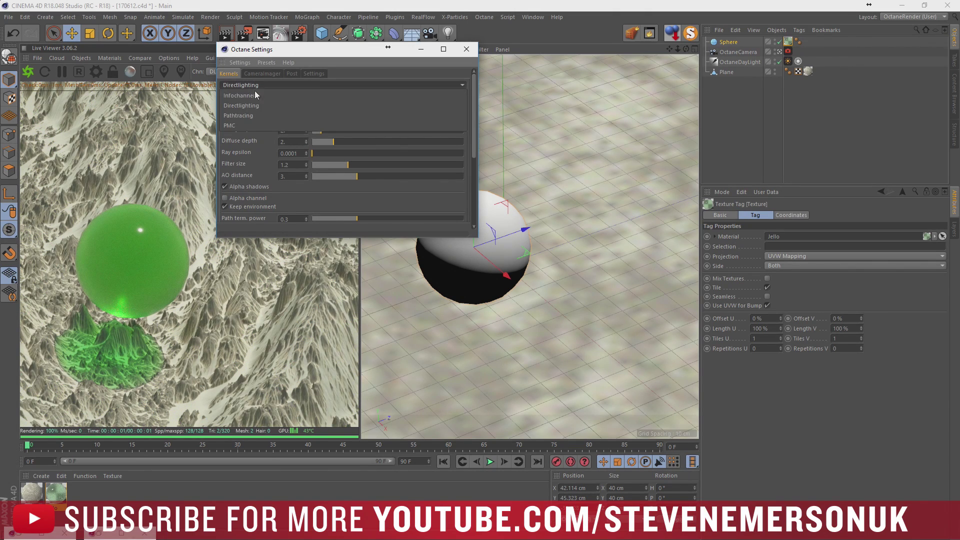
pyautogui.click(256, 116)
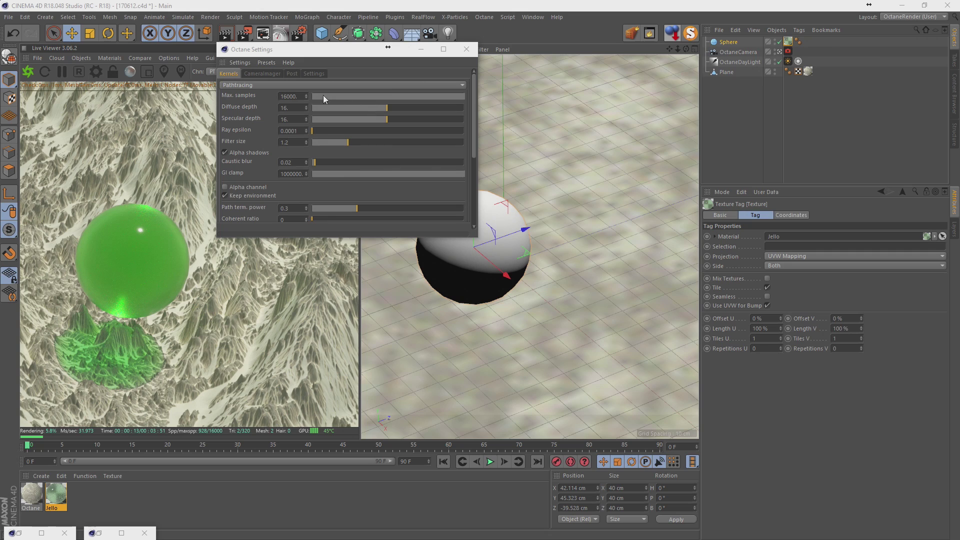
# Set Max. samples to 4096, keeping Min. samples at 256.
pyautogui.write('4096')
pyautogui.press('Return')
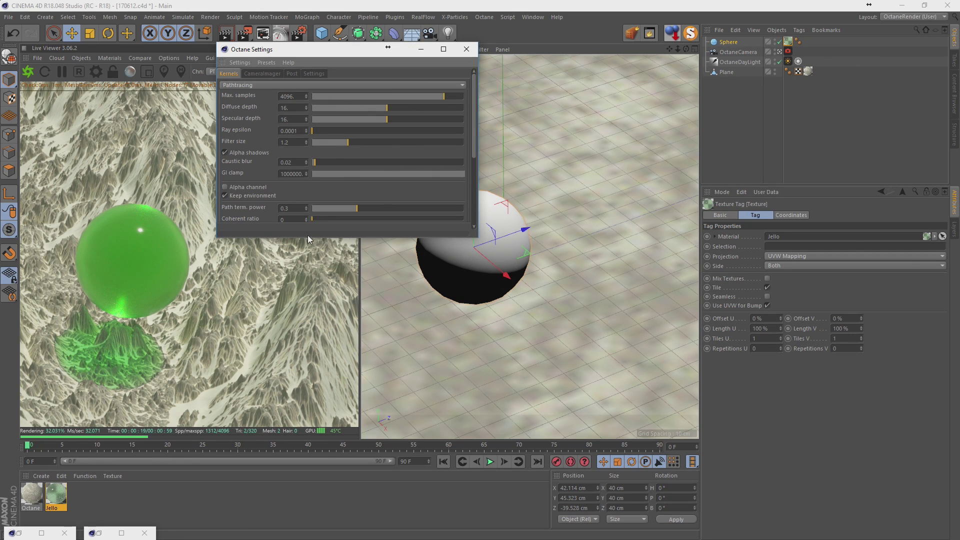
pyautogui.moveTo(308, 237); pyautogui.dragTo(313, 351)
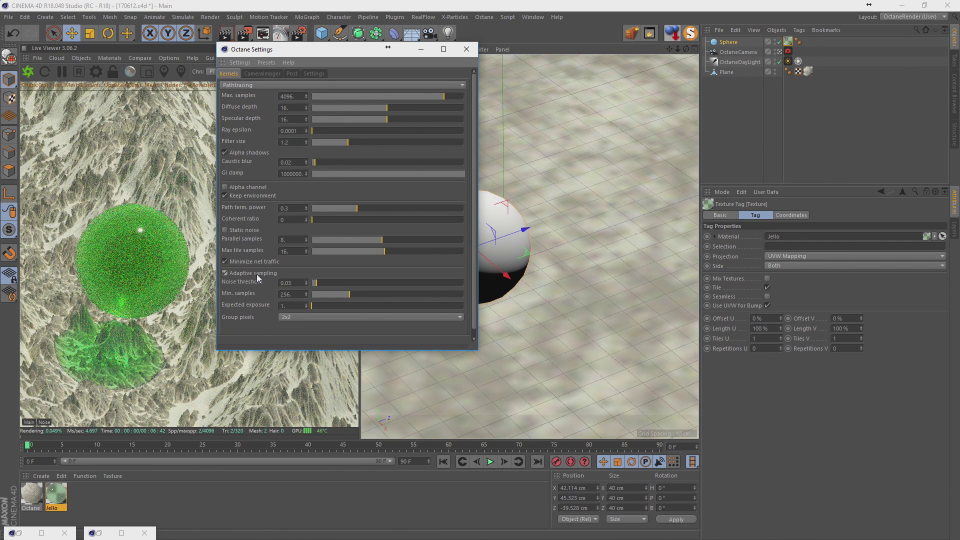
pyautogui.click(298, 295)
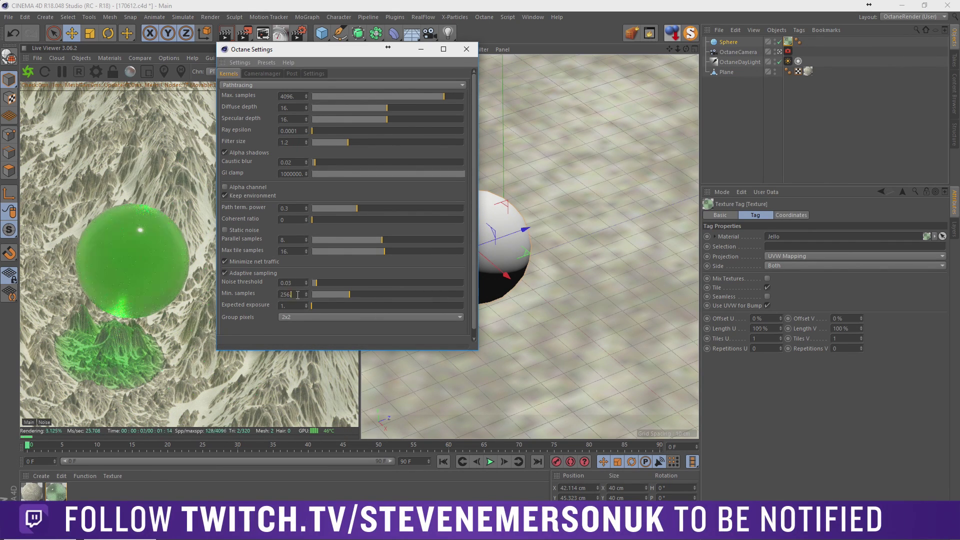
pyautogui.moveTo(310, 50); pyautogui.dragTo(494, 73)
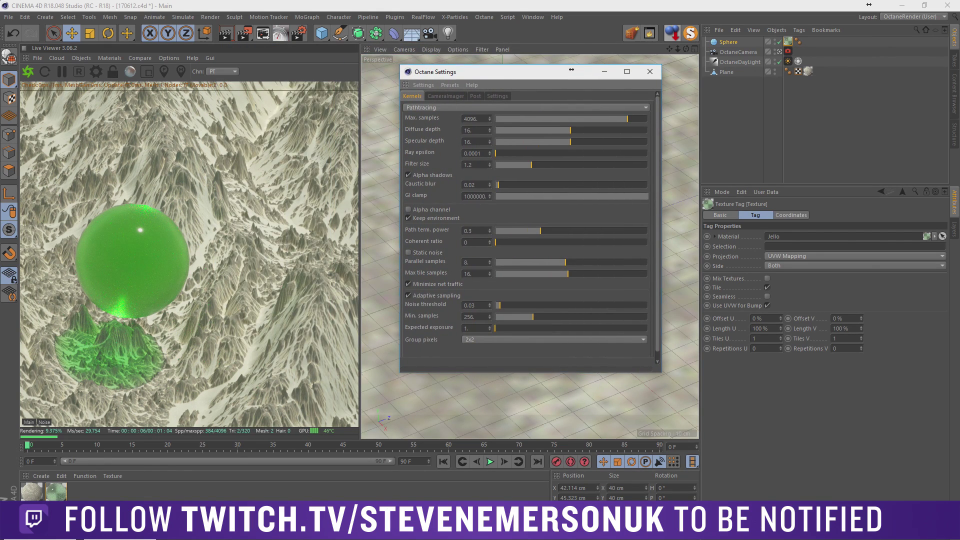
pyautogui.click(615, 296)
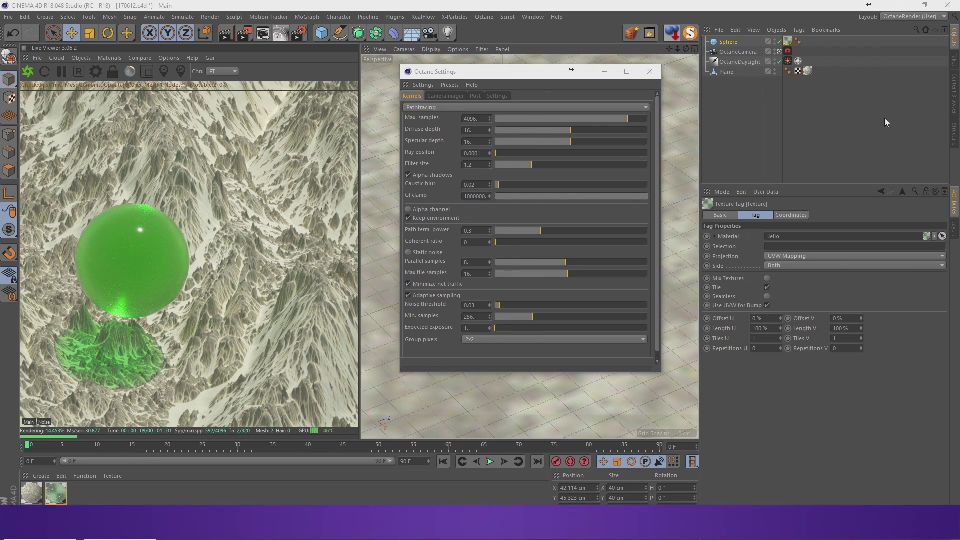
# Give the sphere 96 segments.
pyautogui.click(728, 42)
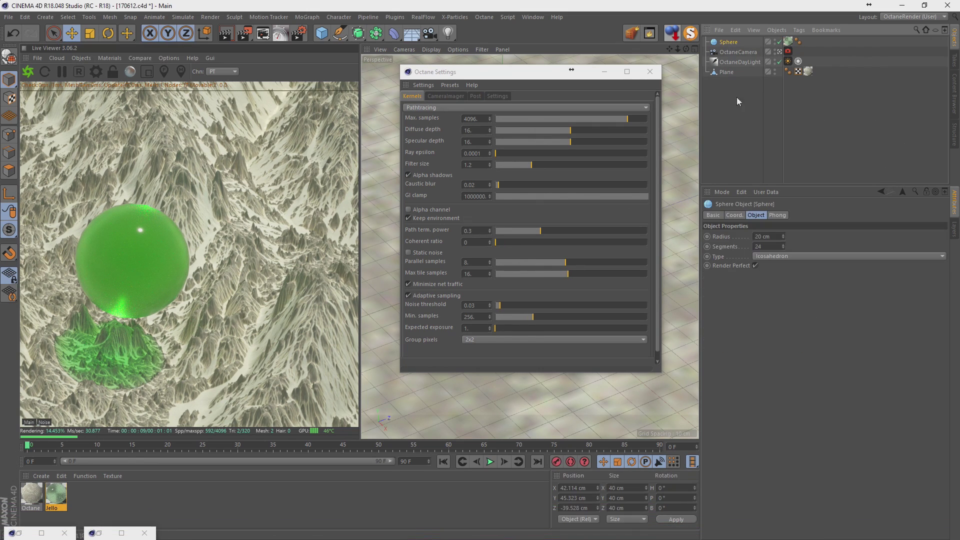
pyautogui.doubleClick(778, 244)
pyautogui.write('96')
pyautogui.press('Return')
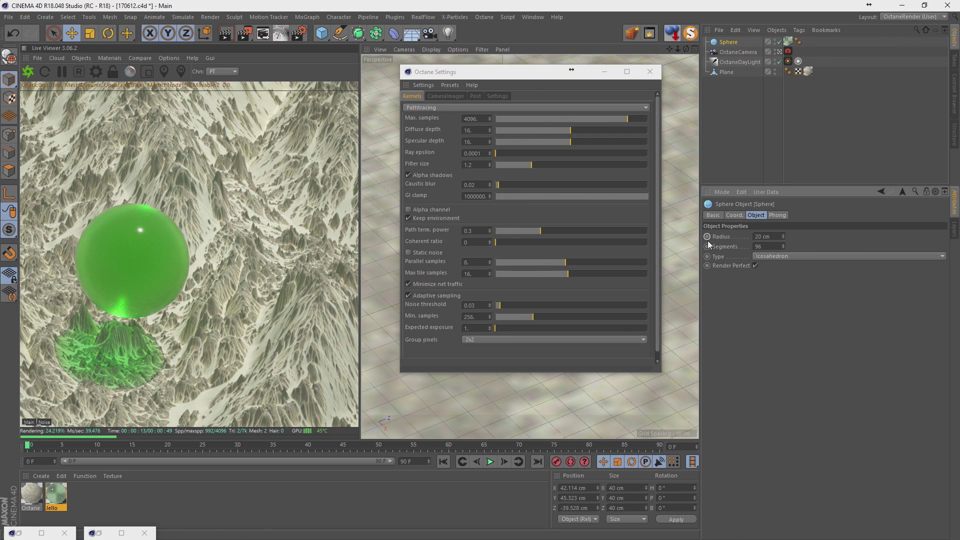
# Raise the Jello material's medium density from 20 to 40.
pyautogui.doubleClick(54, 493)
pyautogui.moveTo(346, 78); pyautogui.dragTo(540, 92)
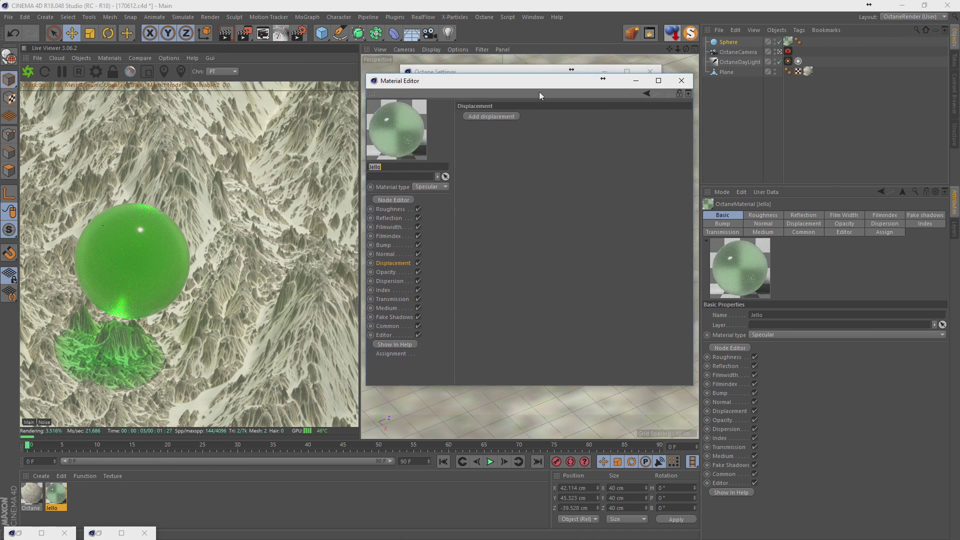
pyautogui.click(387, 308)
pyautogui.click(493, 116)
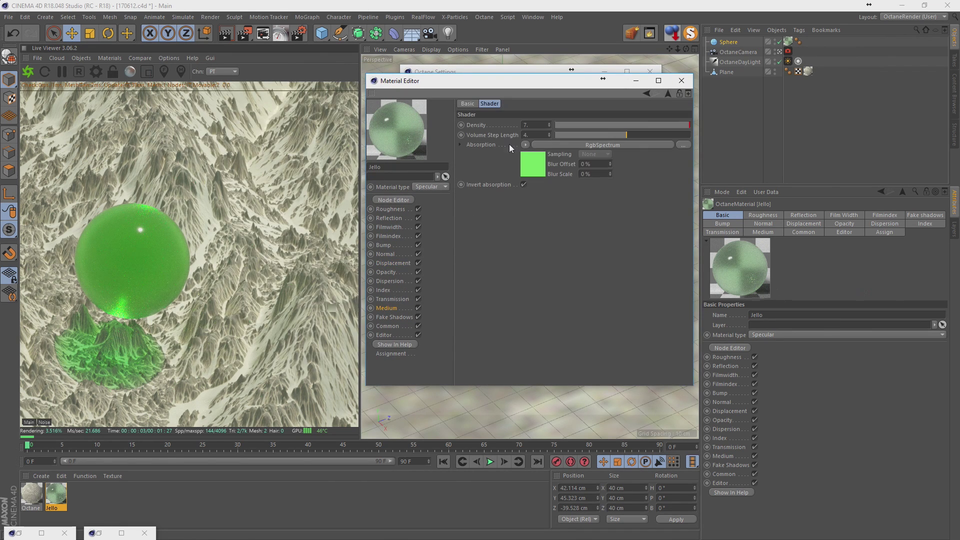
pyautogui.write('20')
pyautogui.press('Return')
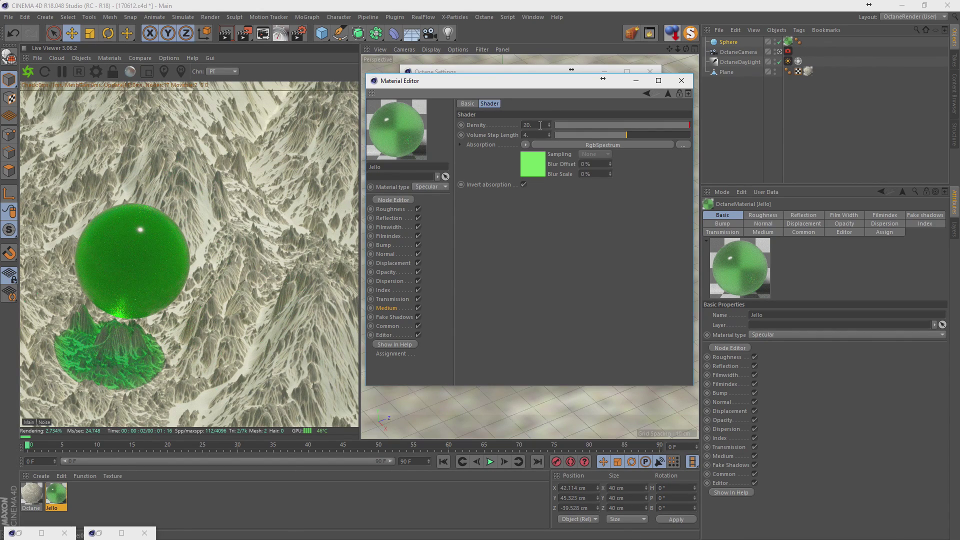
pyautogui.write('40')
pyautogui.press('Return')
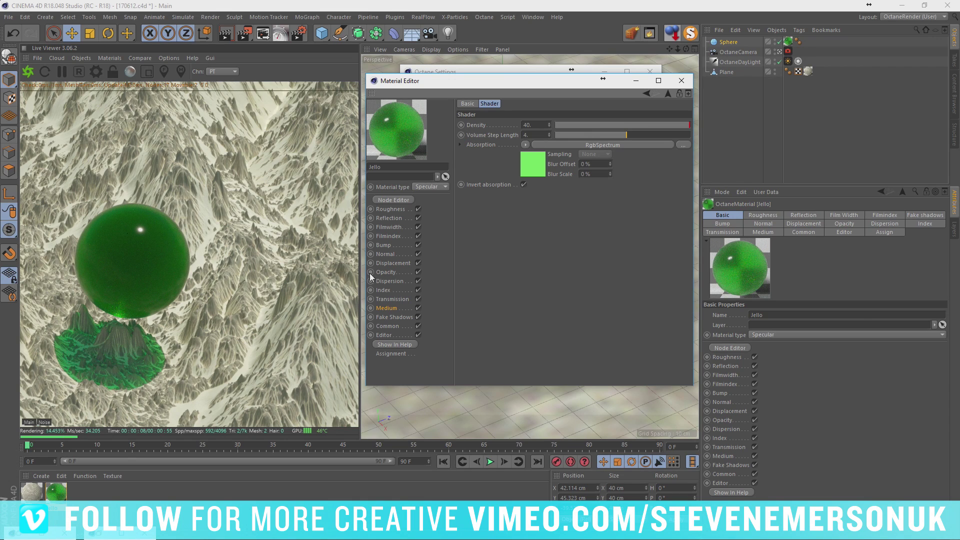
# Lower the Jello material's reflection strength.
pyautogui.click(395, 237)
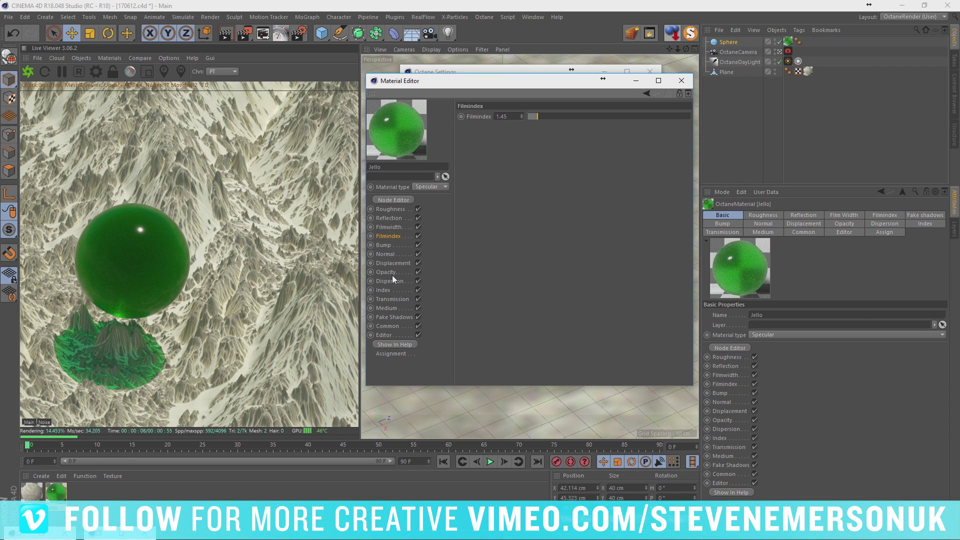
pyautogui.click(392, 220)
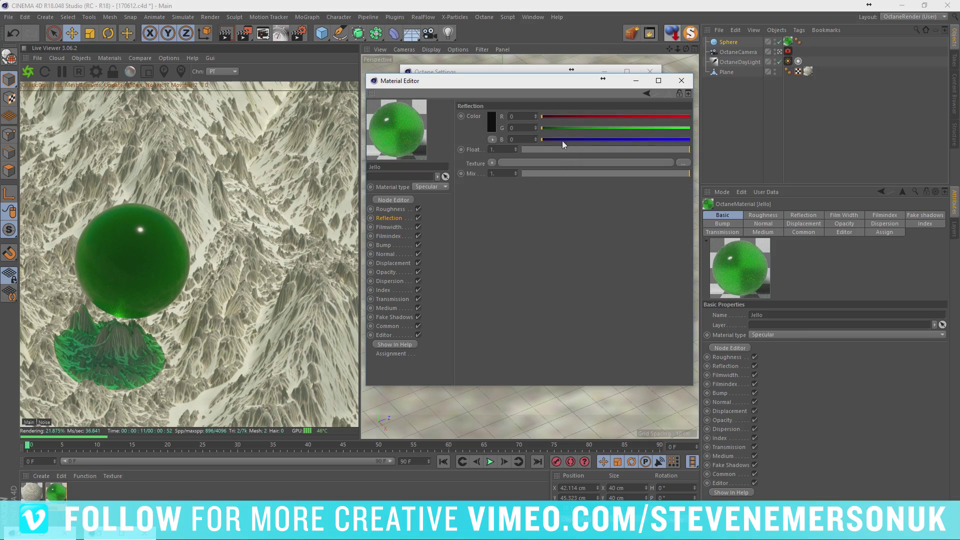
pyautogui.moveTo(562, 149)
pyautogui.mouseDown()
pyautogui.moveTo(538, 150)
pyautogui.moveTo(837, 173)
pyautogui.mouseUp()
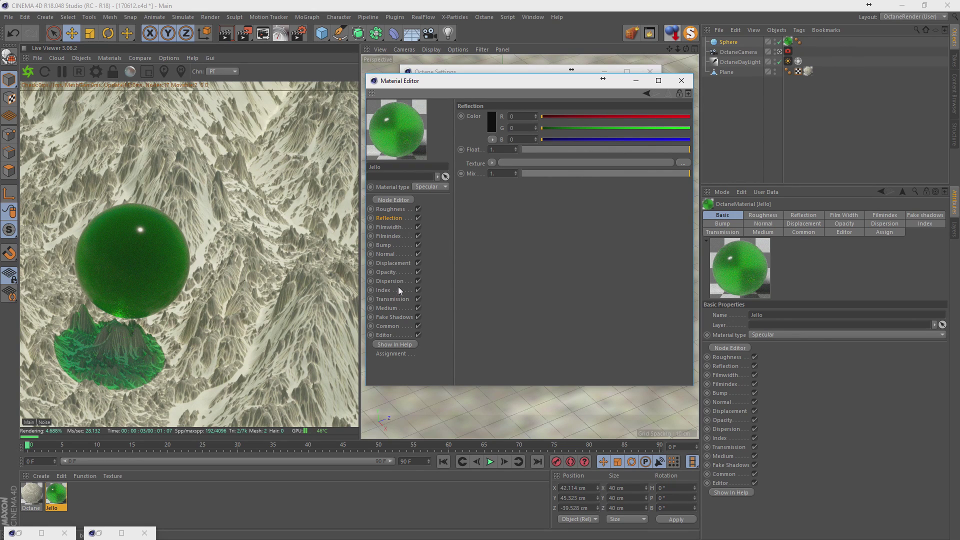
# Set the Jello material's roughness to 0.017596.
pyautogui.click(397, 210)
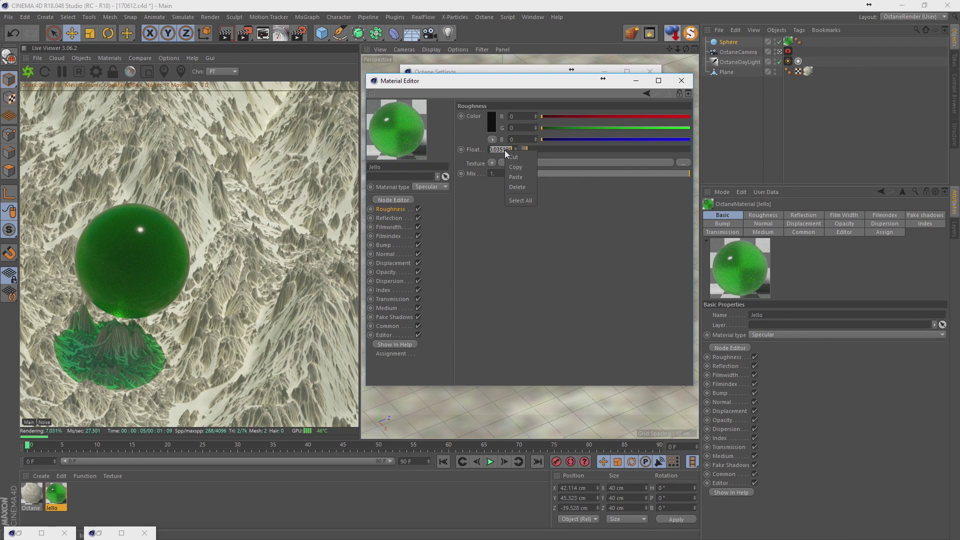
pyautogui.moveTo(527, 149); pyautogui.dragTo(523, 150)
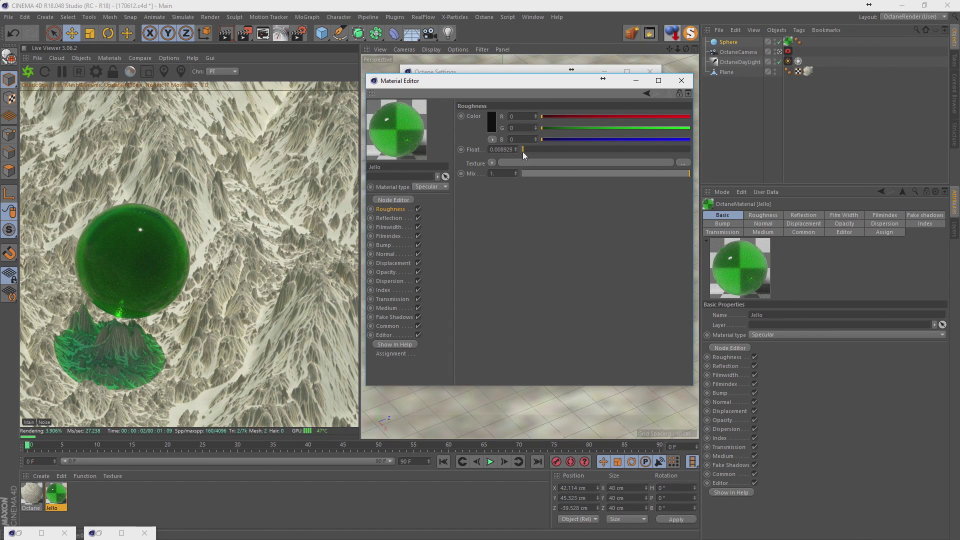
pyautogui.click(558, 151)
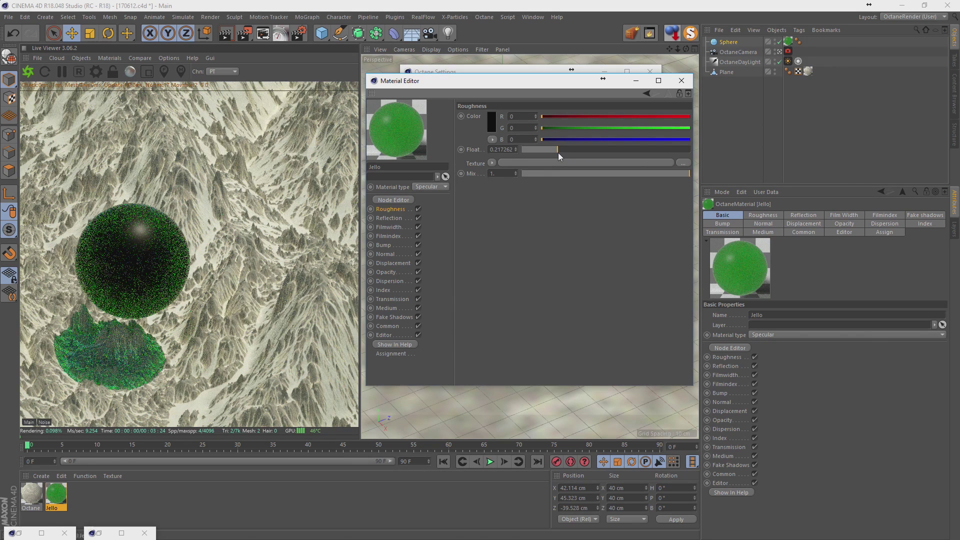
pyautogui.rightClick(494, 149)
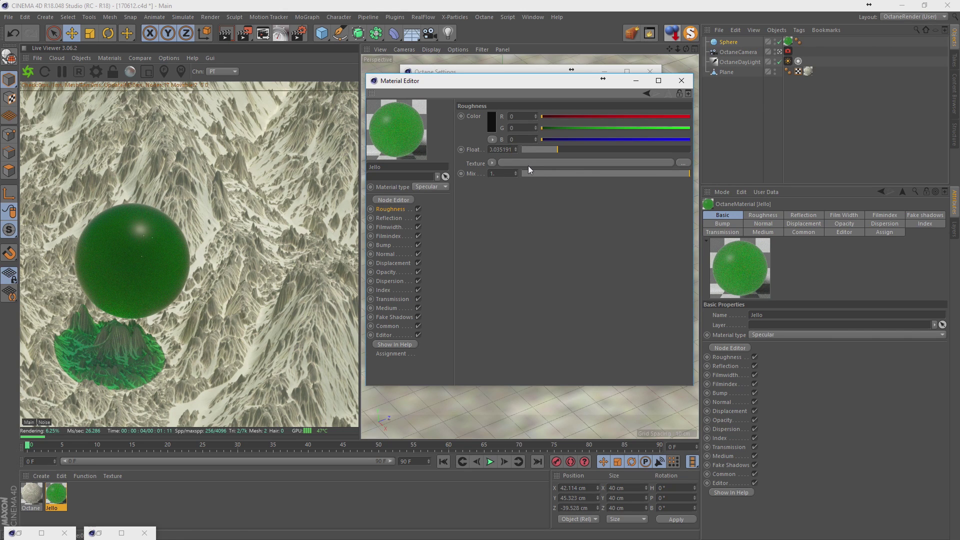
pyautogui.press('Return')
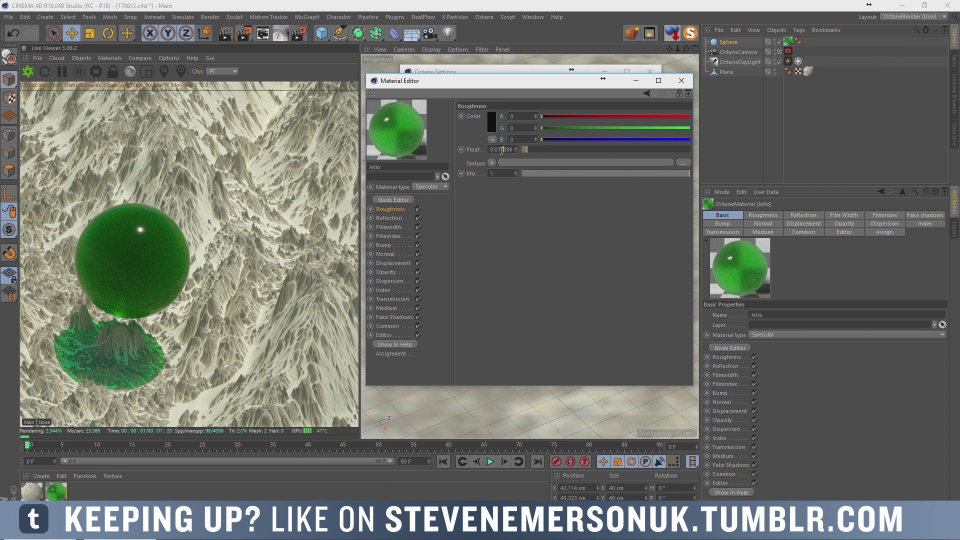
pyautogui.press('Return')
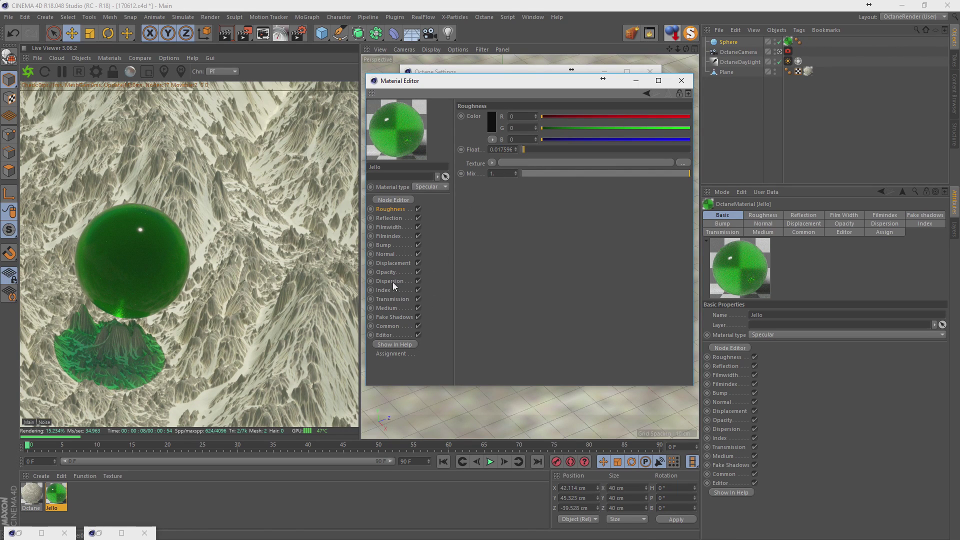
# Set the Jello medium's absorption shader colour to a cyan hue.
pyautogui.click(387, 308)
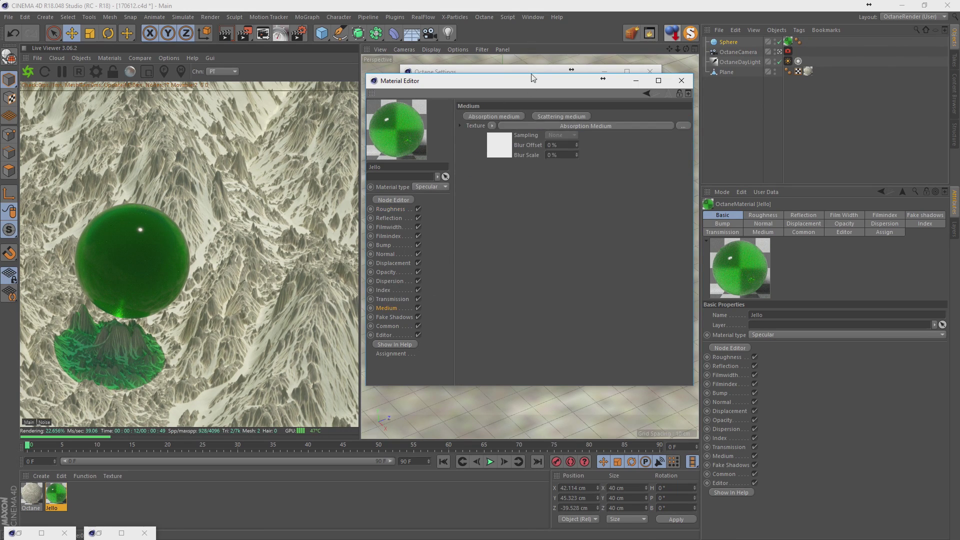
pyautogui.click(499, 156)
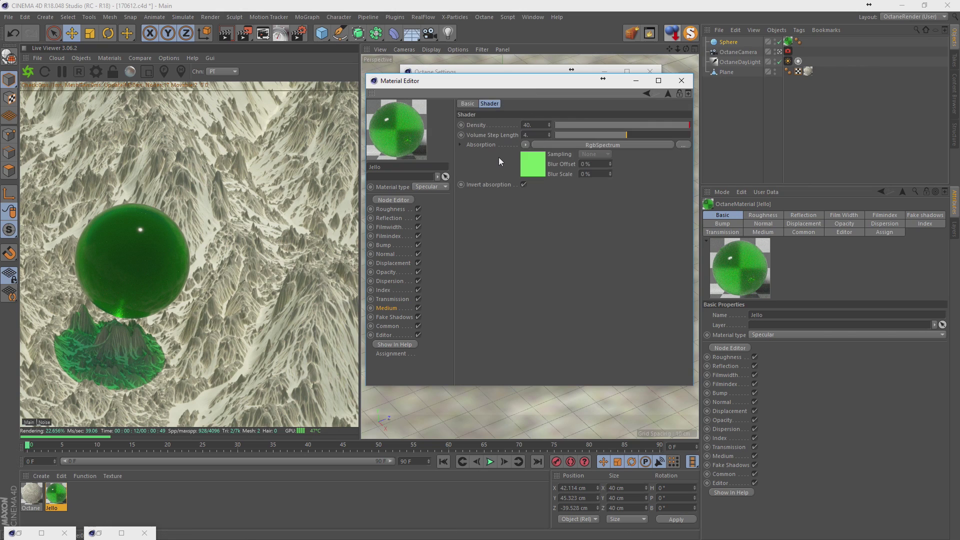
pyautogui.click(532, 167)
pyautogui.click(491, 133)
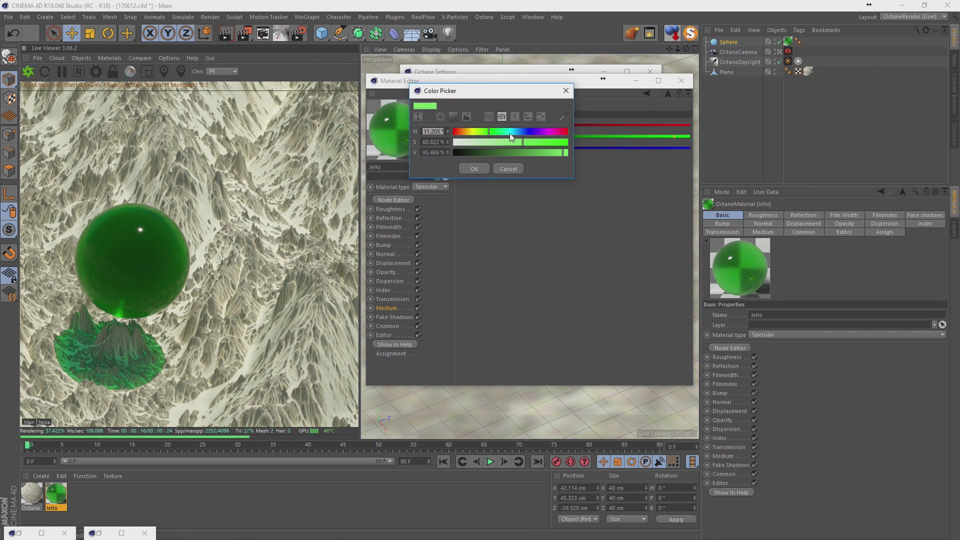
pyautogui.click(509, 133)
pyautogui.click(473, 168)
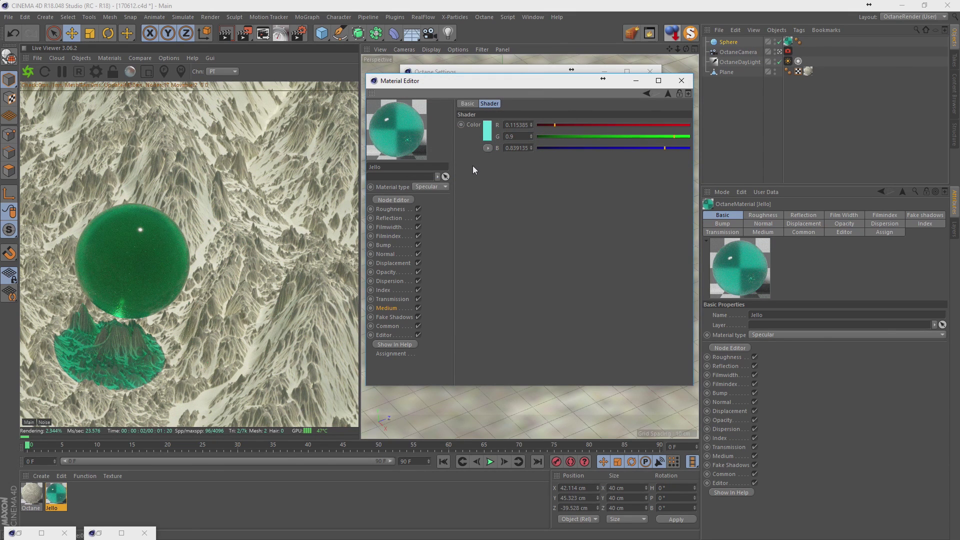
# Shift the absorption colour to teal, then close the Material Editor and Octane Settings.
pyautogui.click(486, 137)
pyautogui.click(506, 138)
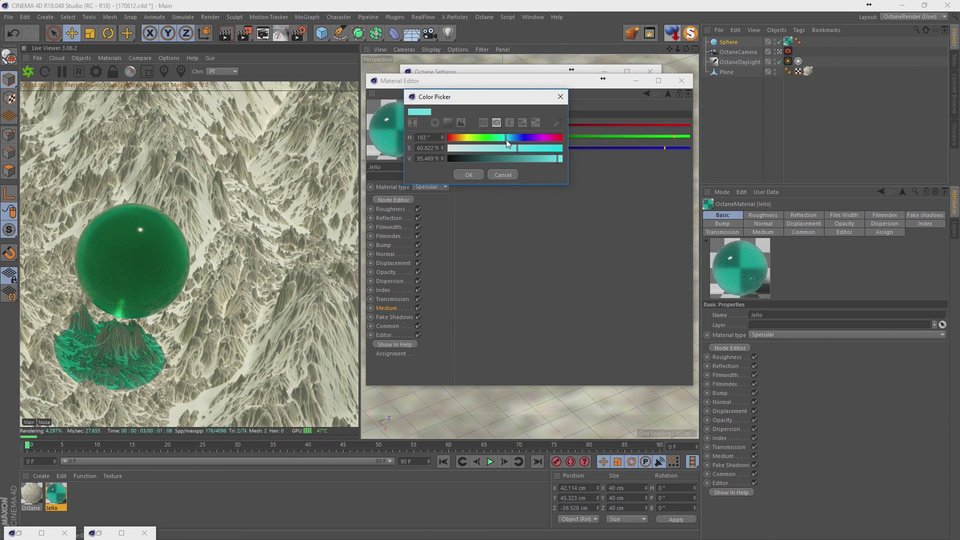
pyautogui.click(475, 175)
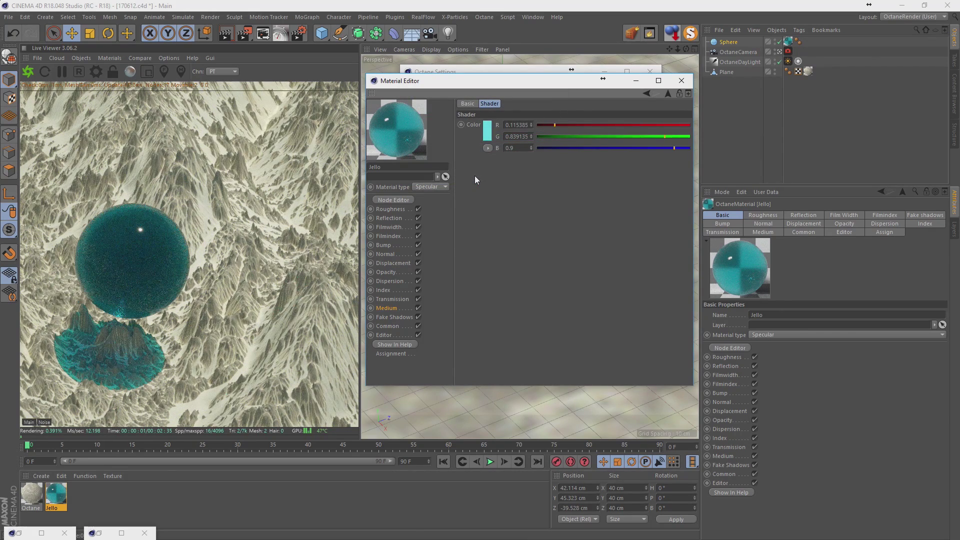
pyautogui.click(681, 80)
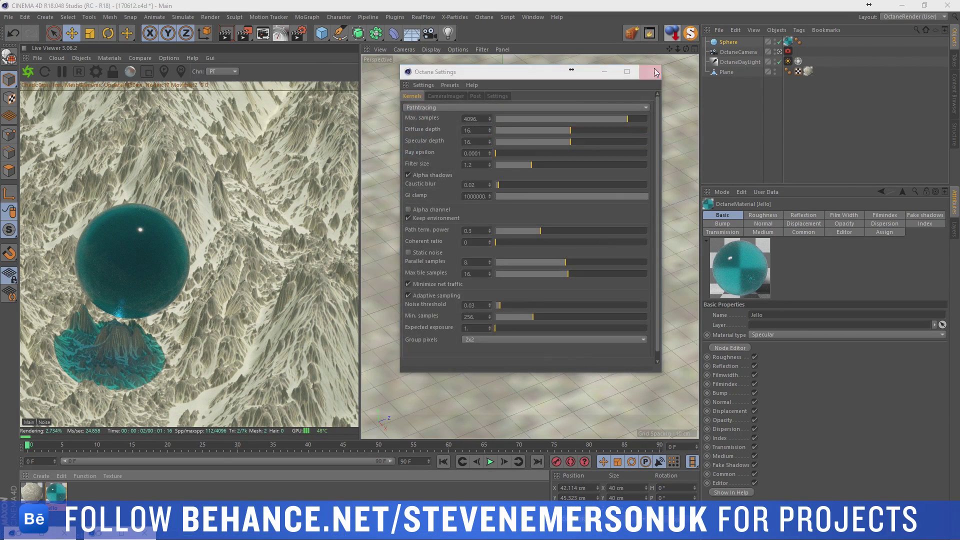
pyautogui.click(651, 71)
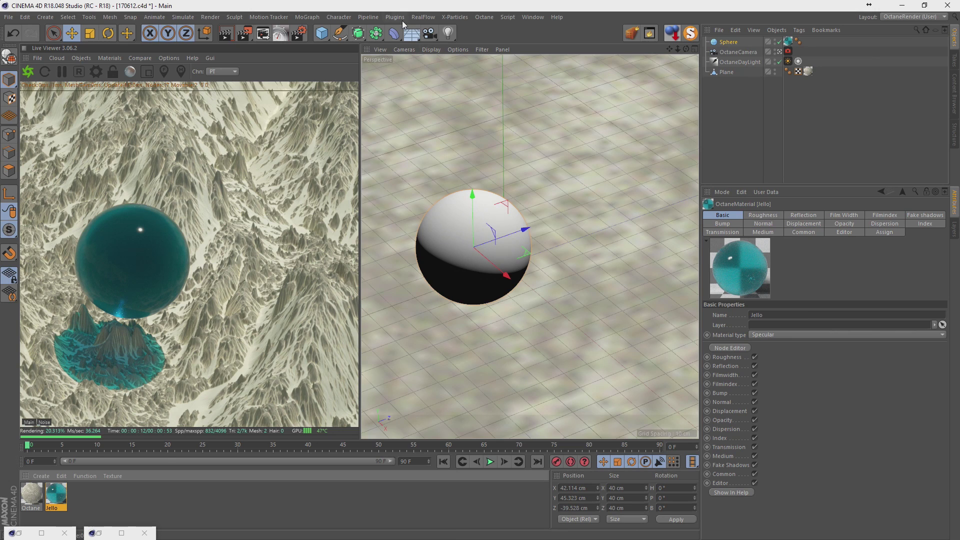
# Add an xpSystem whose new emitter uses Object shape, emitting from the Sphere.
pyautogui.click(454, 17)
pyautogui.click(472, 93)
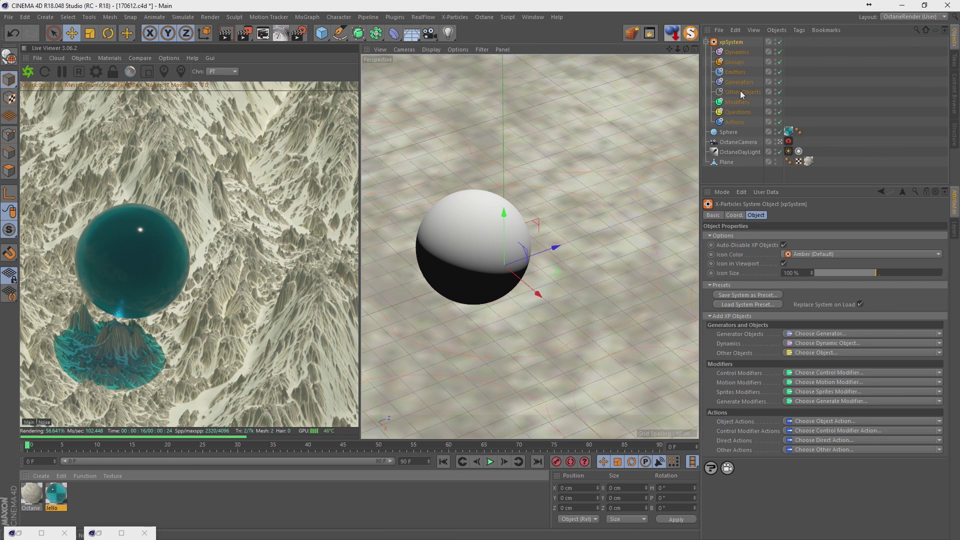
pyautogui.click(735, 72)
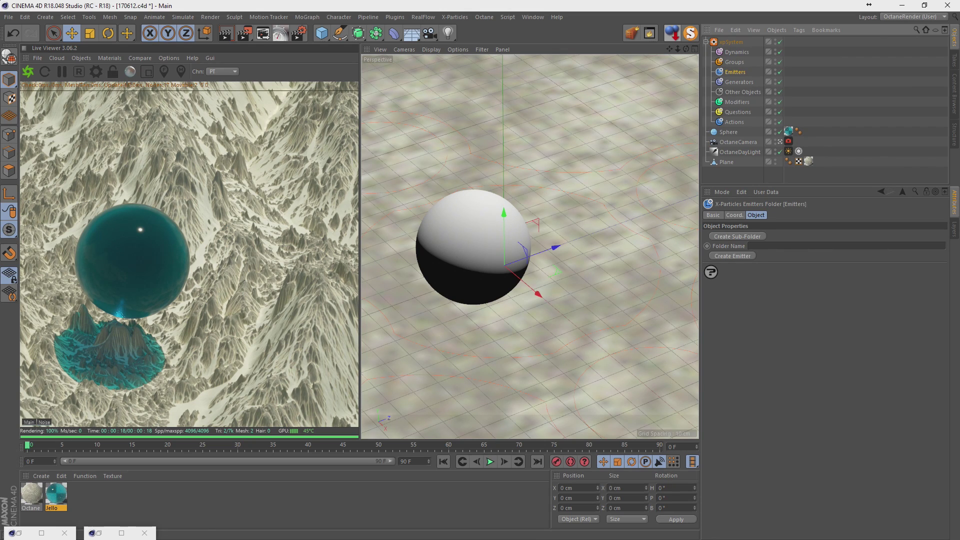
pyautogui.click(734, 255)
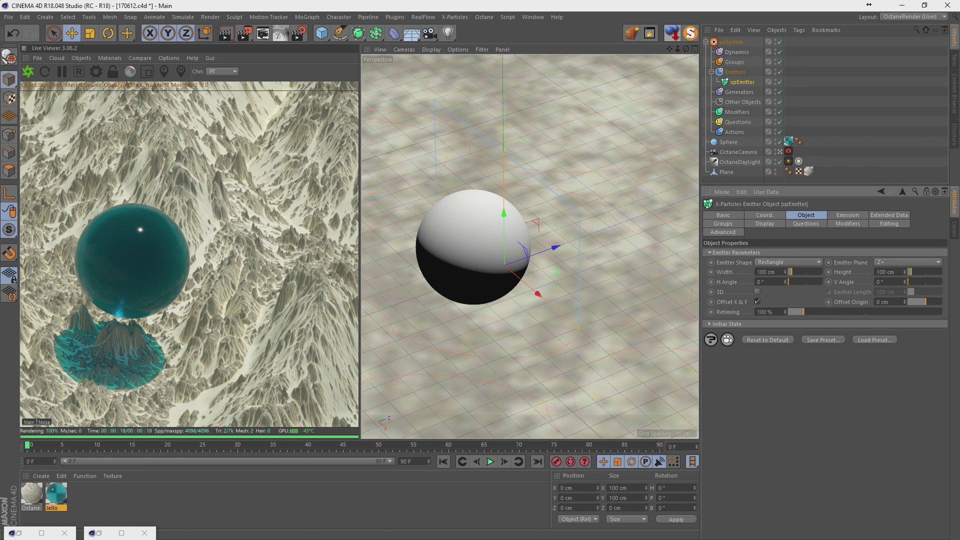
pyautogui.click(771, 265)
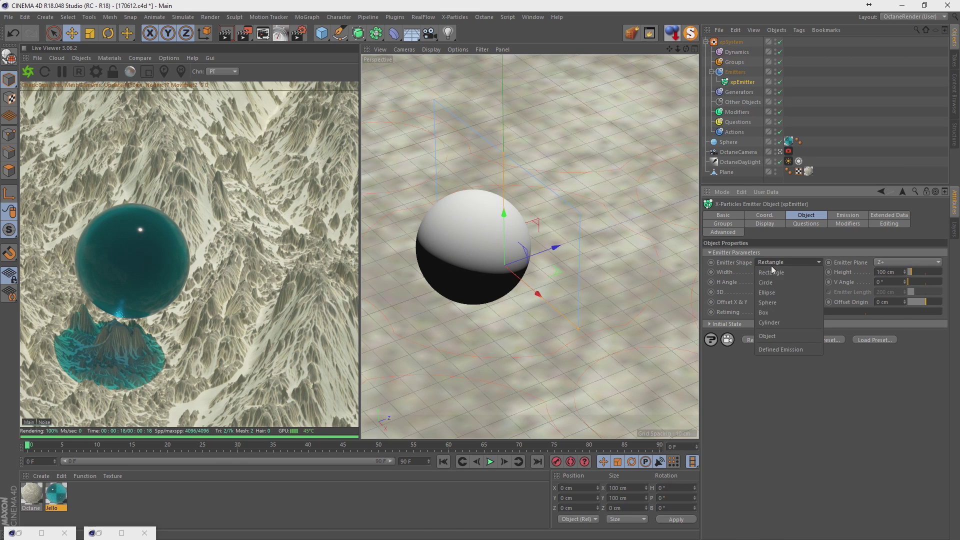
pyautogui.click(780, 338)
pyautogui.moveTo(728, 142); pyautogui.dragTo(780, 283)
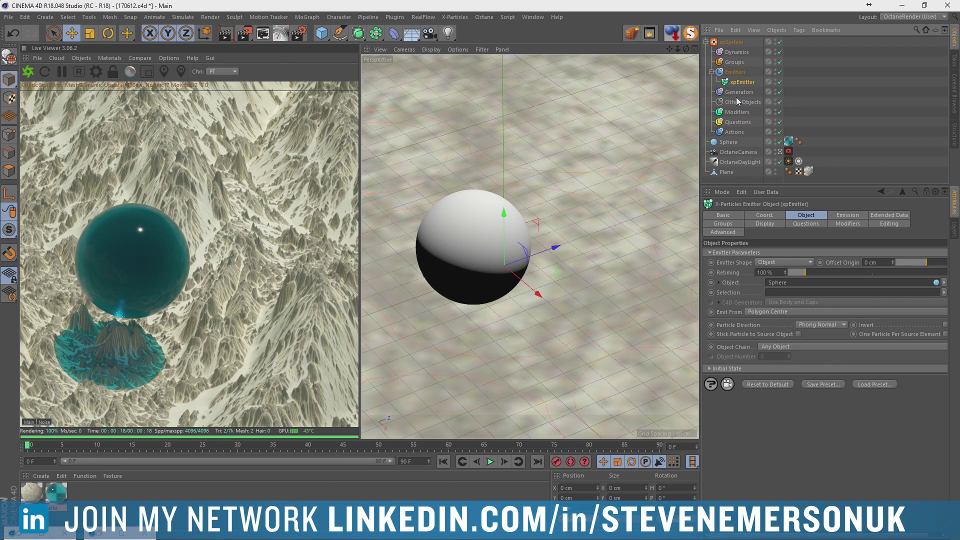
pyautogui.click(744, 111)
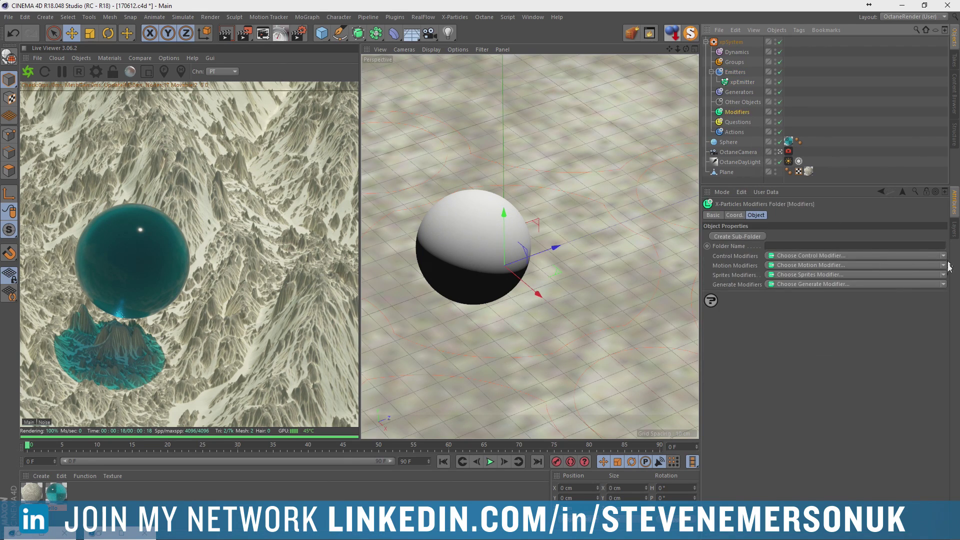
# Set the viewport to Gouraud Shading (Lines) and select the xpEmitter.
pyautogui.click(413, 47)
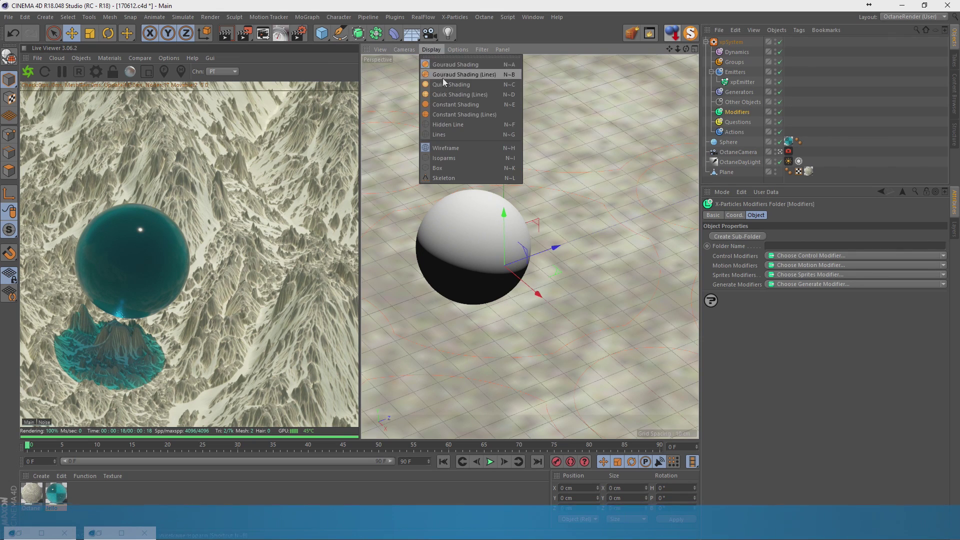
pyautogui.click(455, 125)
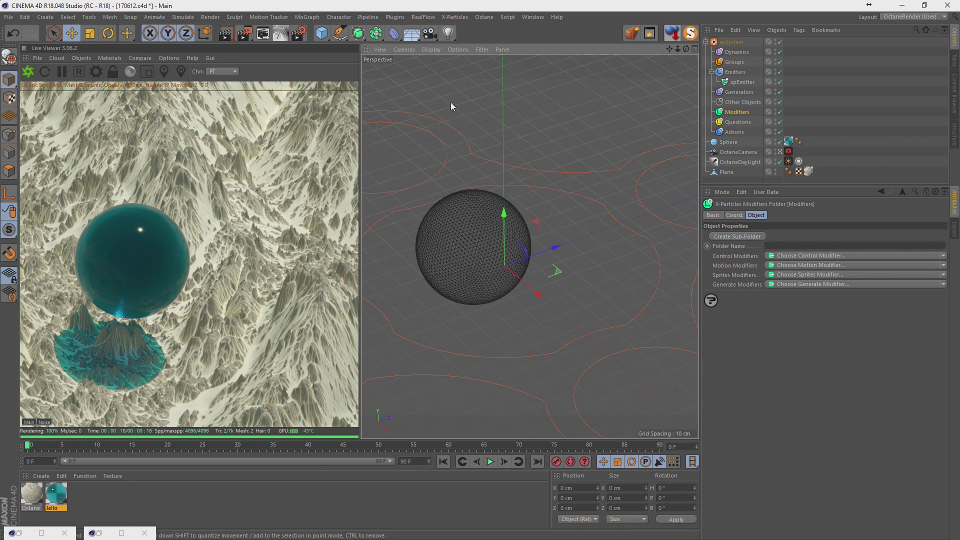
pyautogui.click(739, 82)
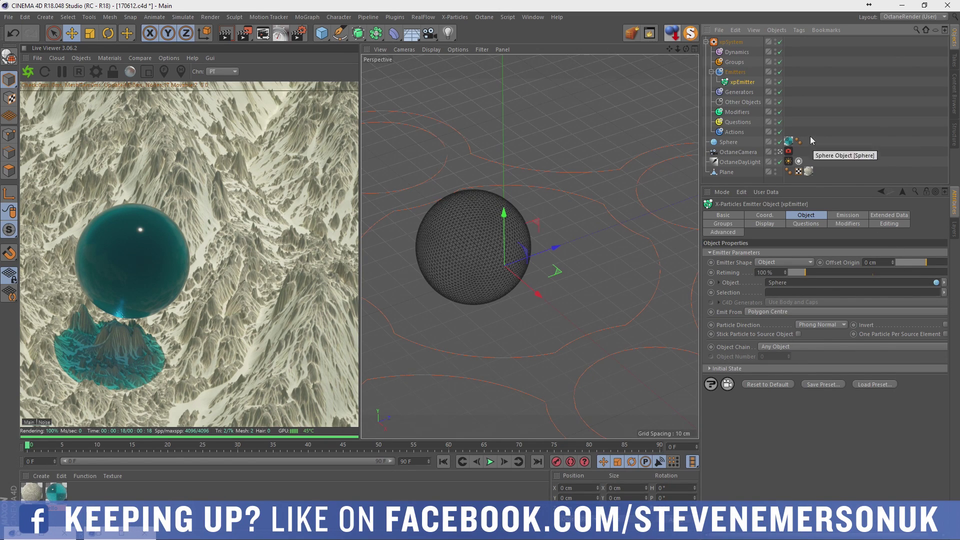
# Try a Follow Surface modifier, preview the playback, then delete it.
pyautogui.click(740, 113)
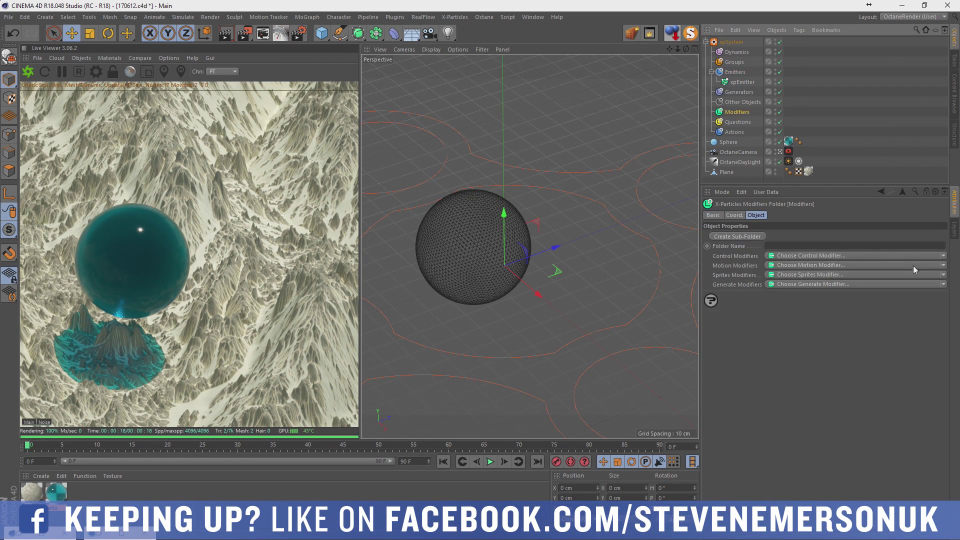
pyautogui.click(943, 266)
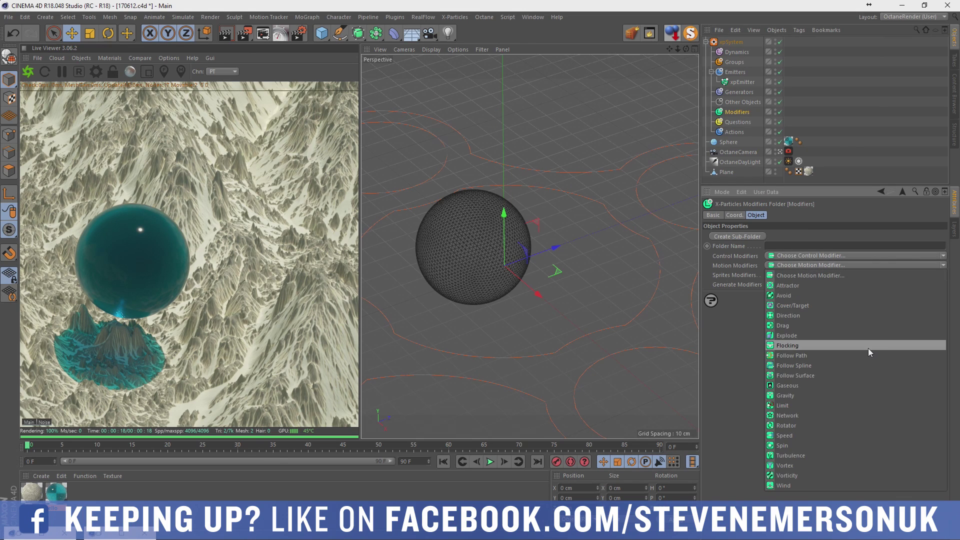
pyautogui.click(857, 375)
pyautogui.click(489, 461)
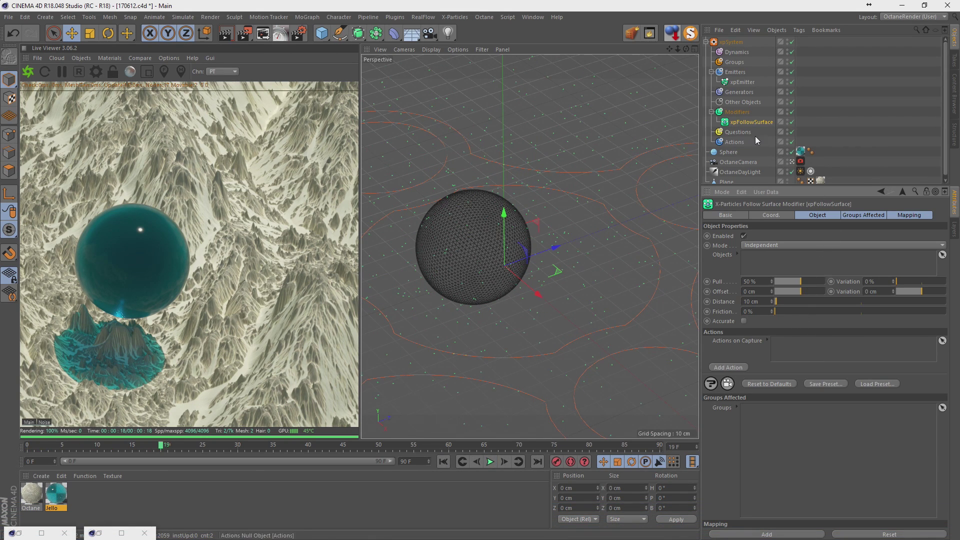
pyautogui.click(749, 123)
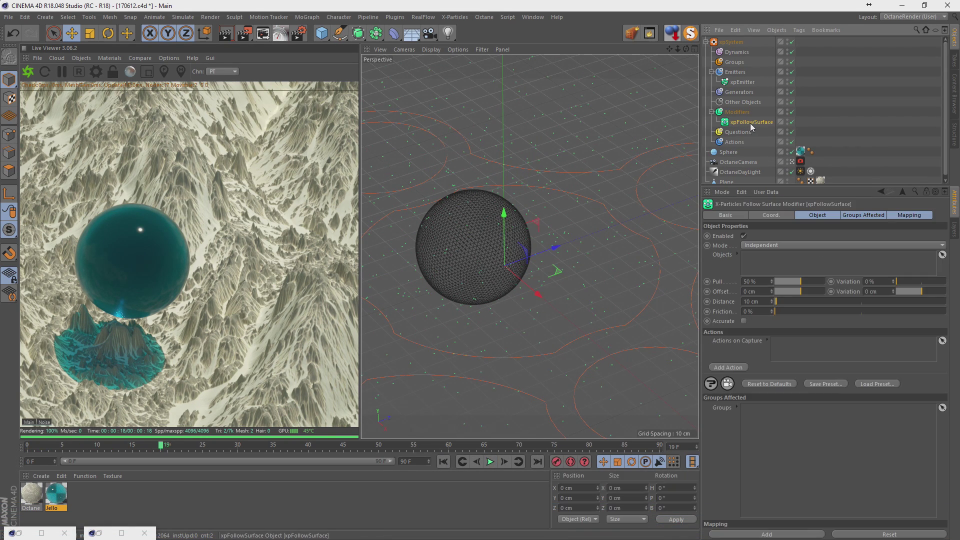
pyautogui.press('Delete')
# Add an xpCover modifier targeting the Sphere and play from the start, stopping at frame 52.
pyautogui.click(743, 116)
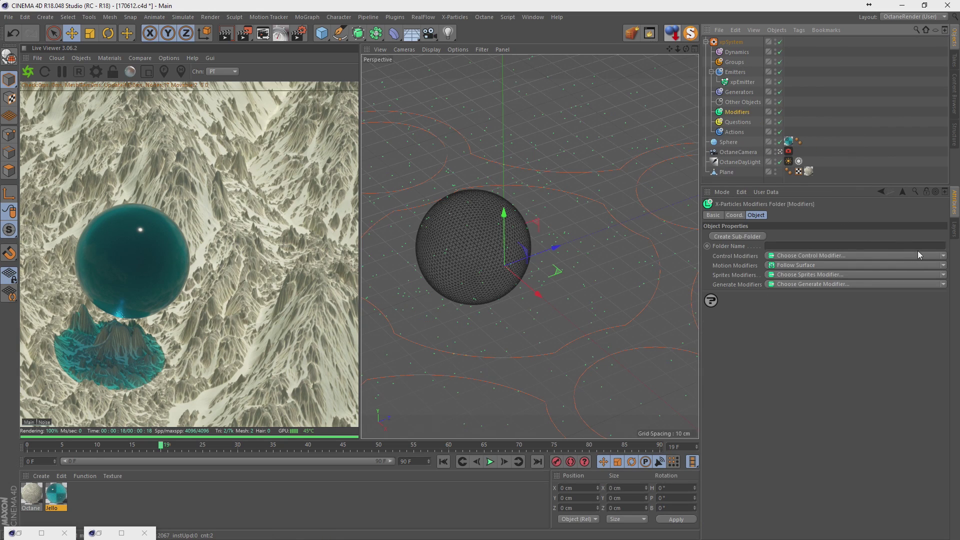
pyautogui.click(943, 255)
pyautogui.click(945, 256)
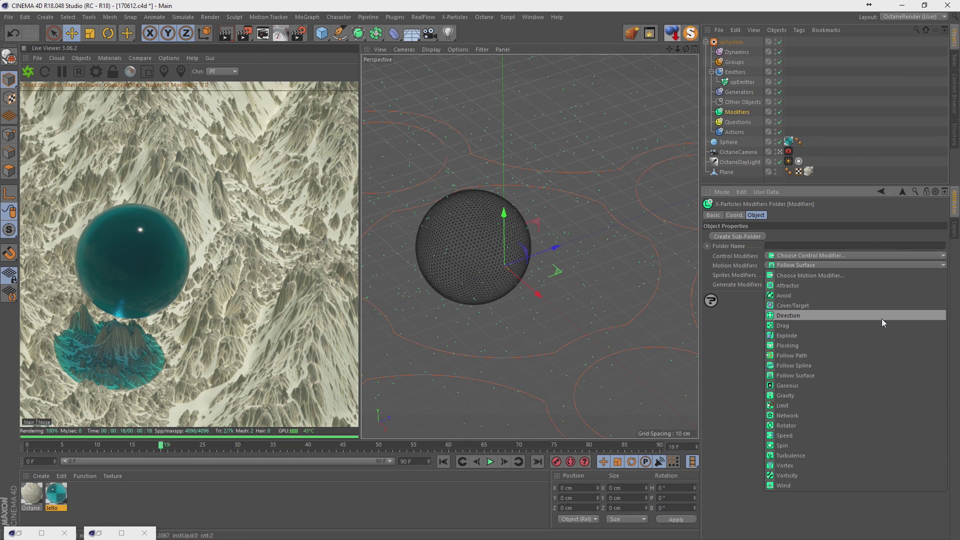
pyautogui.click(869, 307)
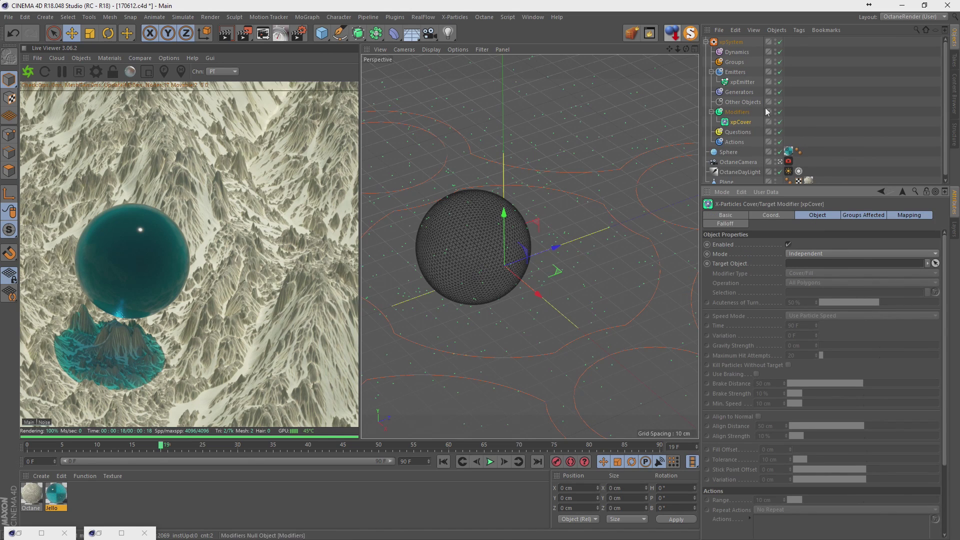
pyautogui.moveTo(729, 152); pyautogui.dragTo(796, 265)
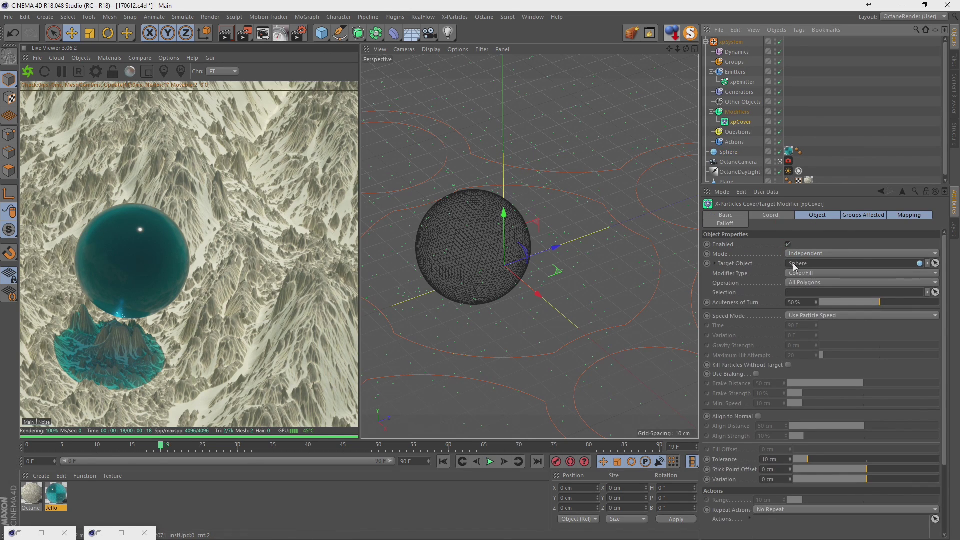
pyautogui.click(443, 461)
pyautogui.click(491, 462)
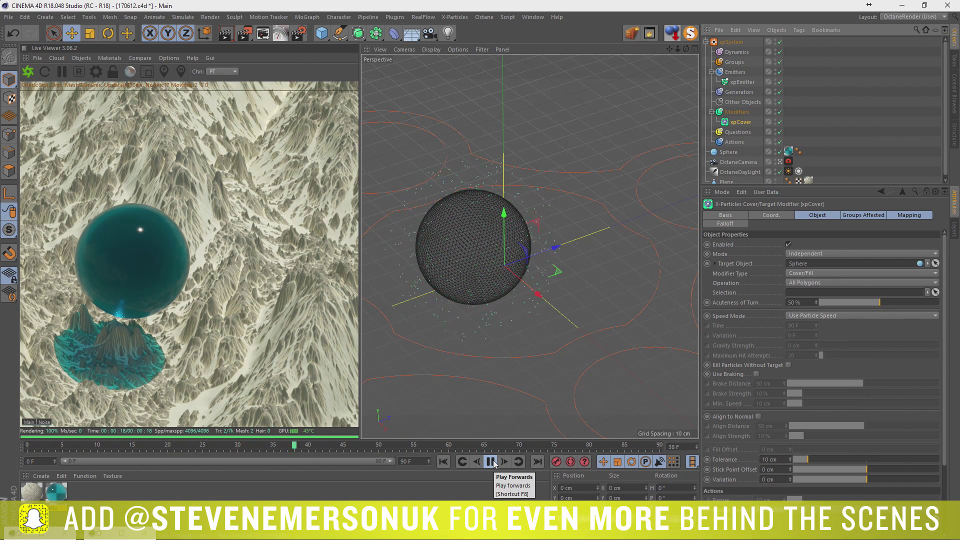
pyautogui.click(493, 462)
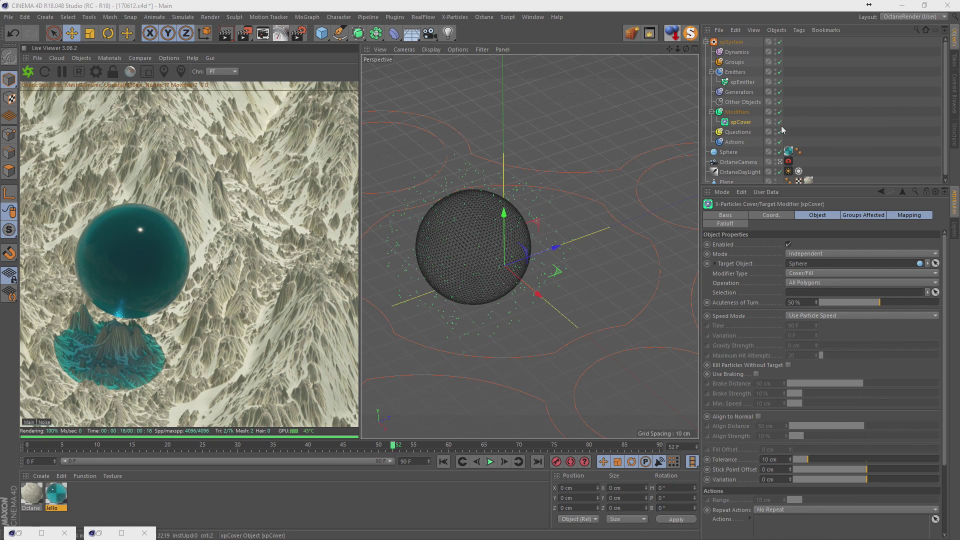
# Add an Octane ObjectTag to the xpEmitter.
pyautogui.click(749, 83)
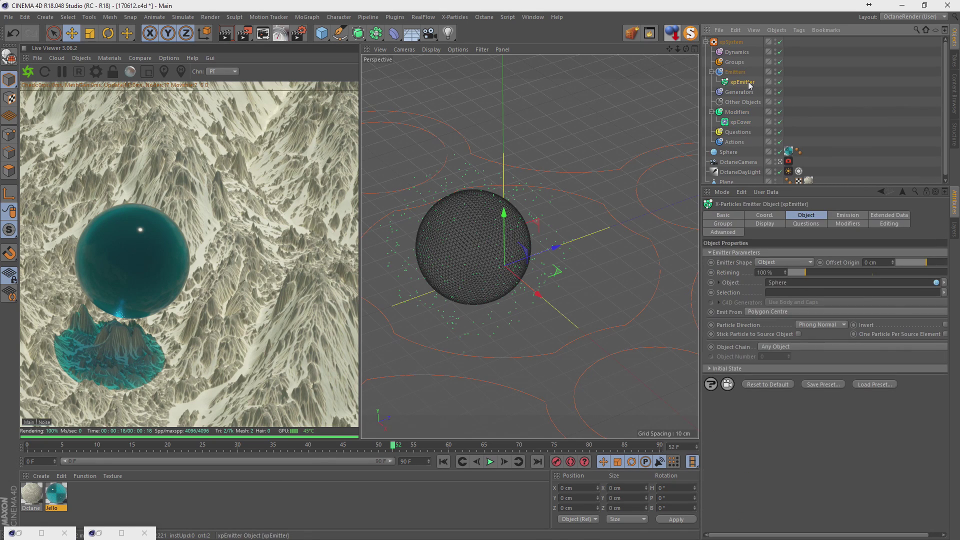
pyautogui.rightClick(750, 84)
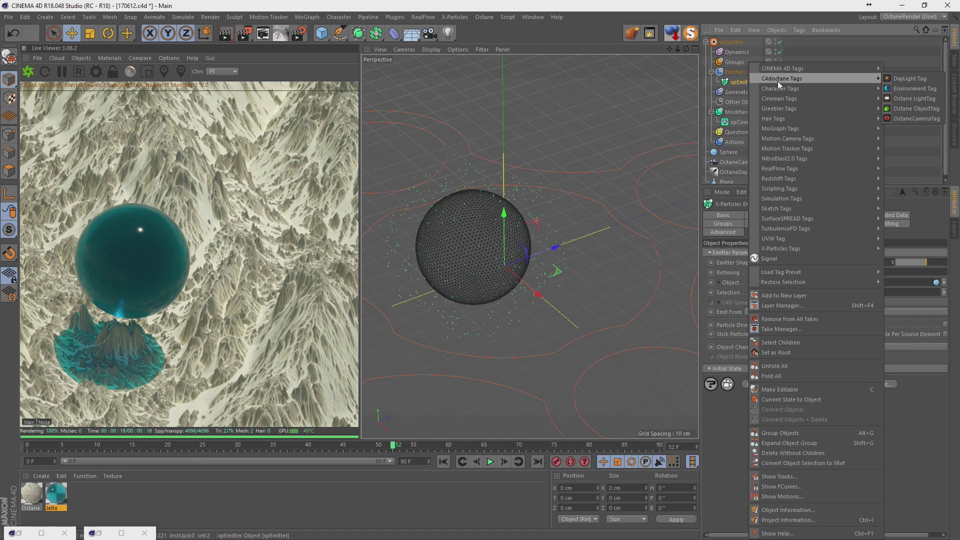
pyautogui.click(900, 101)
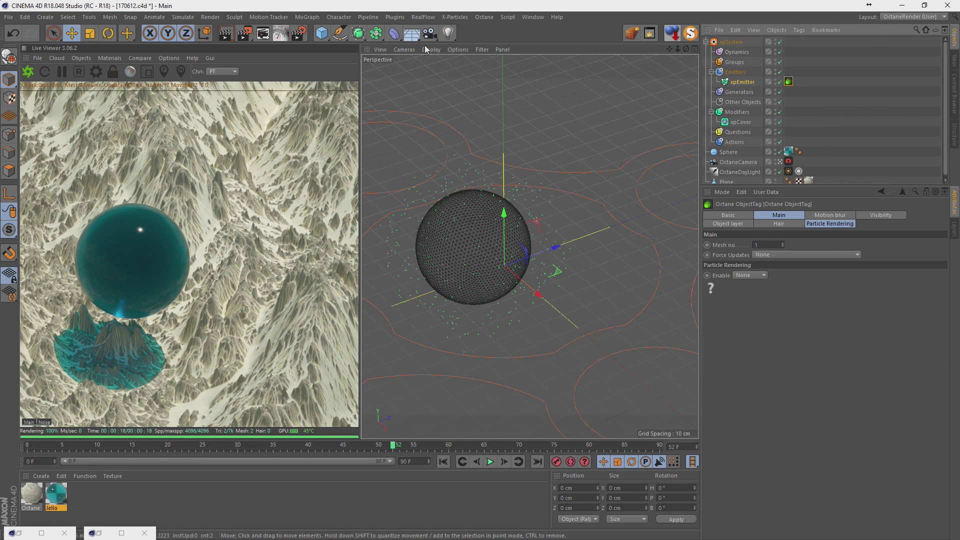
# Add a new sphere with 48 segments and Icosahedron type.
pyautogui.click(321, 33)
pyautogui.click(520, 65)
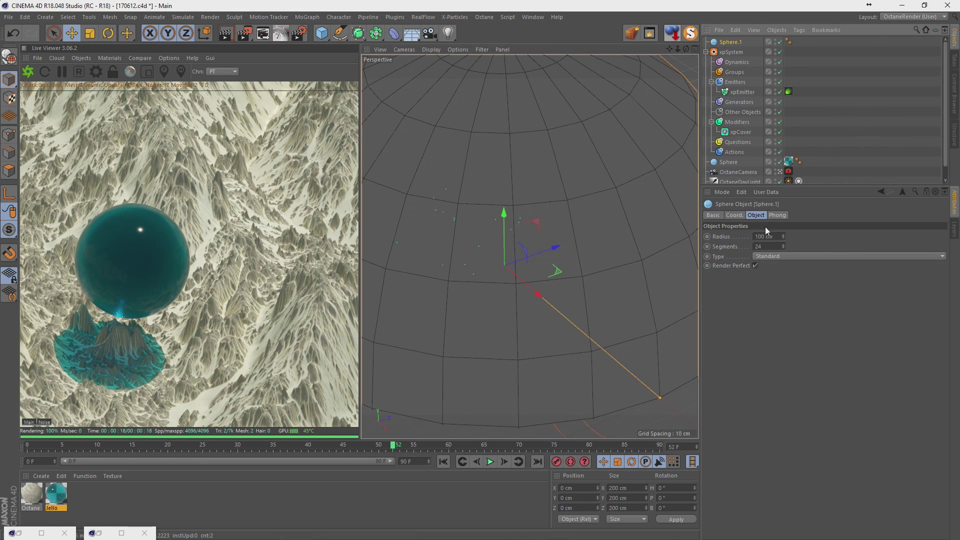
pyautogui.click(759, 246)
pyautogui.write('48')
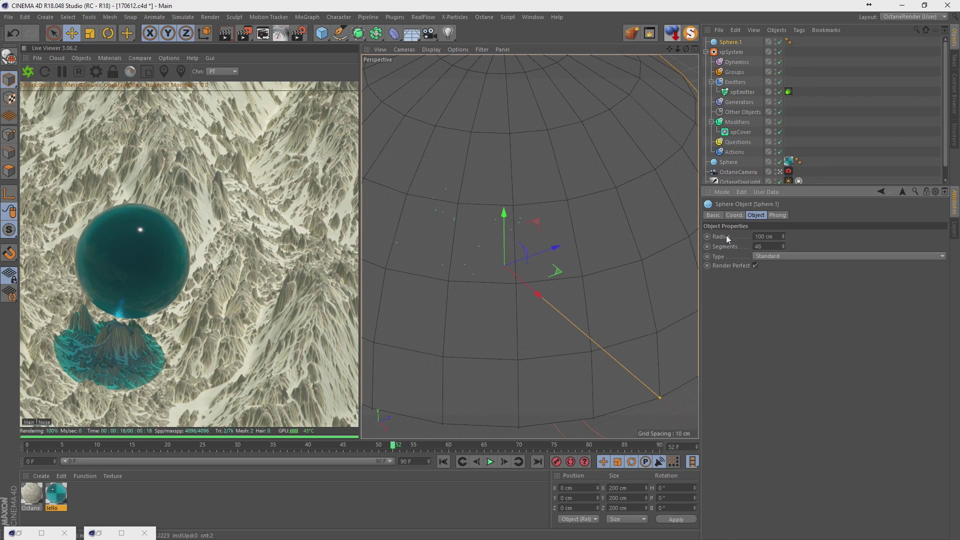
pyautogui.press('Return')
pyautogui.click(781, 255)
pyautogui.click(785, 304)
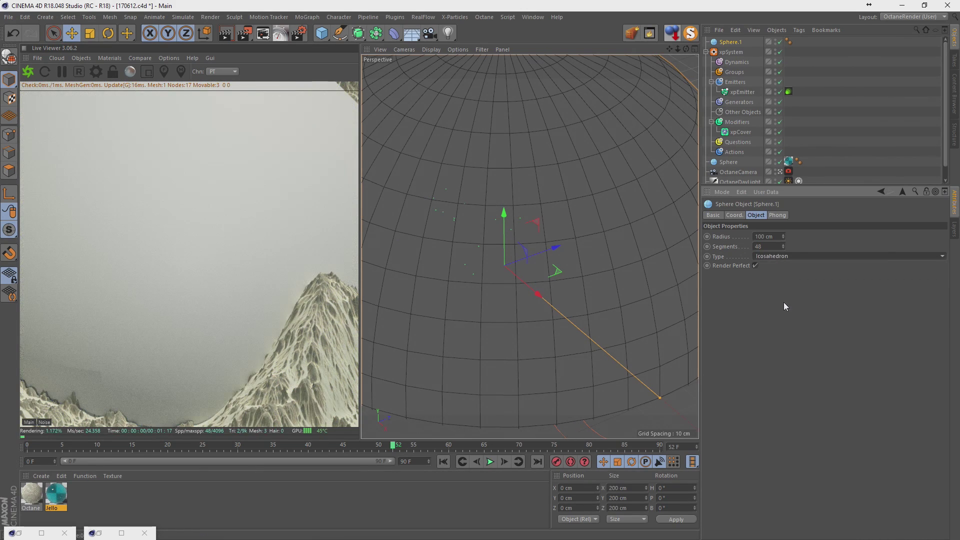
# Set the new sphere's radius to 2 cm and hide it from view.
pyautogui.doubleClick(768, 236)
pyautogui.write('10')
pyautogui.press('Return')
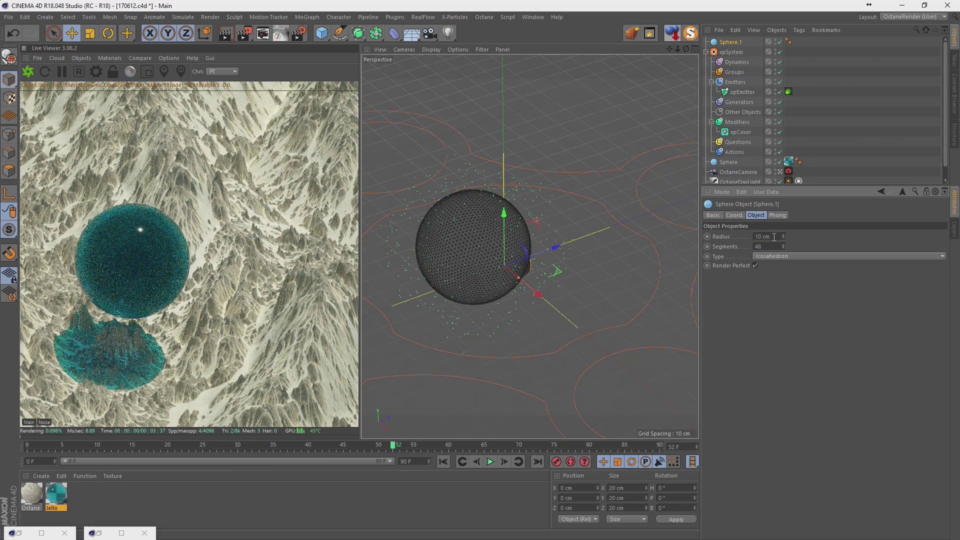
pyautogui.doubleClick(775, 237)
pyautogui.write('2')
pyautogui.press('Return')
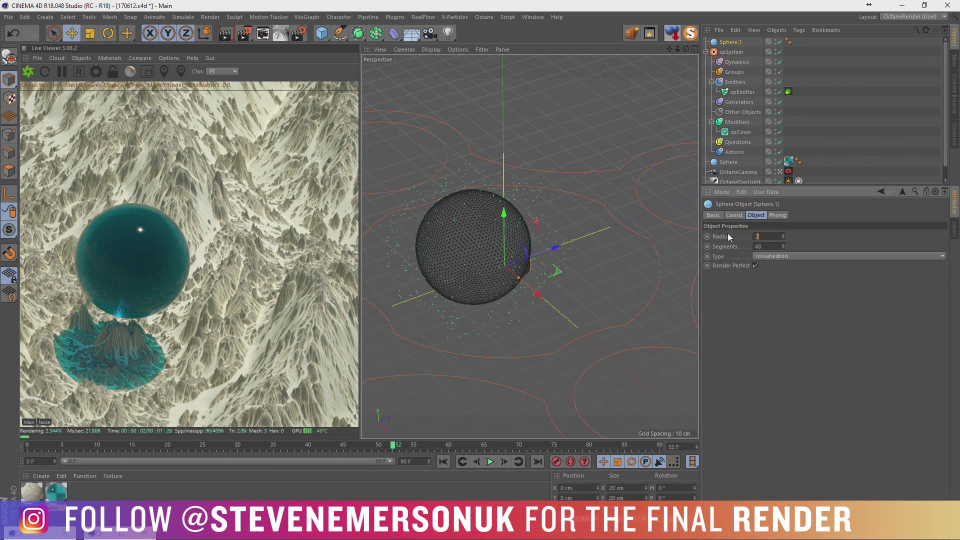
pyautogui.click(776, 41)
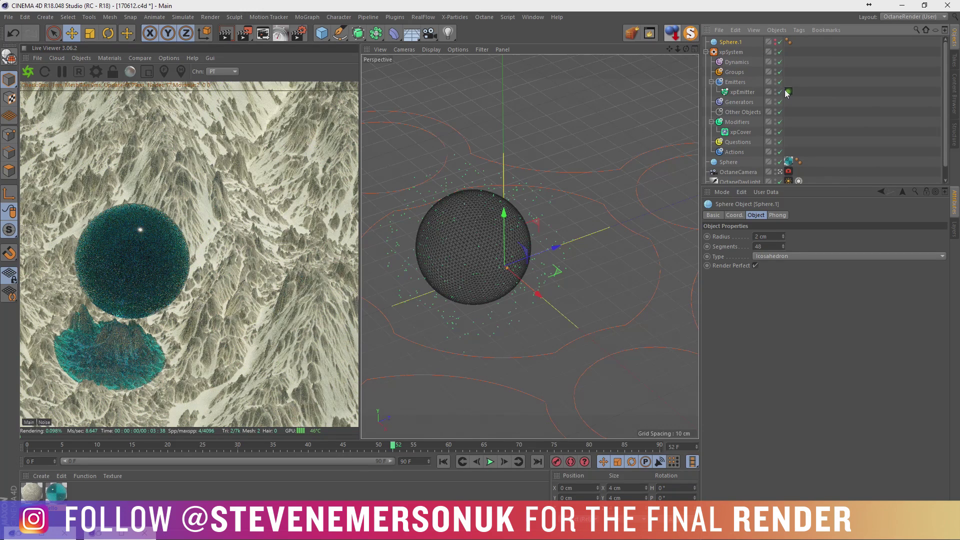
pyautogui.scroll(-1, 775, 179)
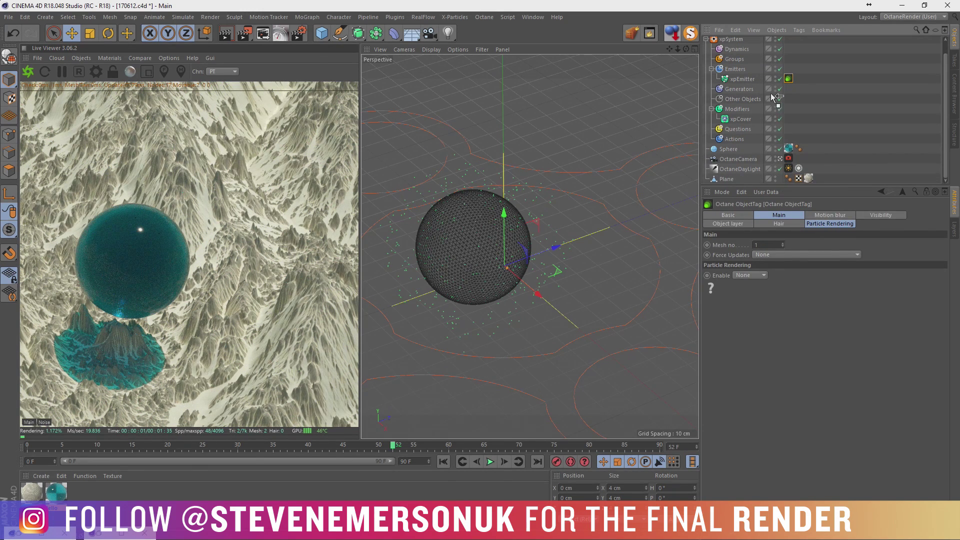
# Render the emitter's particles as Sphere.1 instances via the Octane tag, and replay the simulation.
pyautogui.keyDown('shift'); pyautogui.click(779, 215); pyautogui.keyUp('shift')
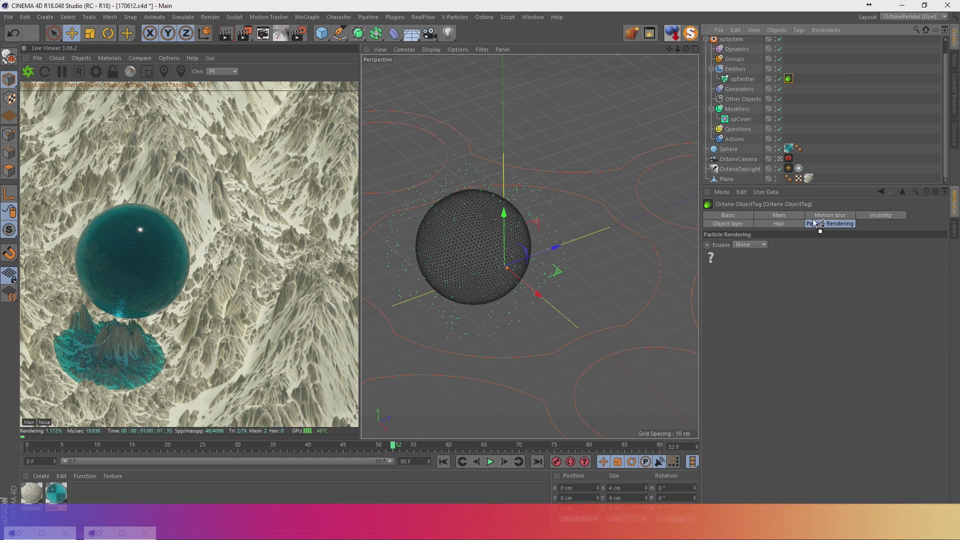
pyautogui.scroll(1, 755, 41)
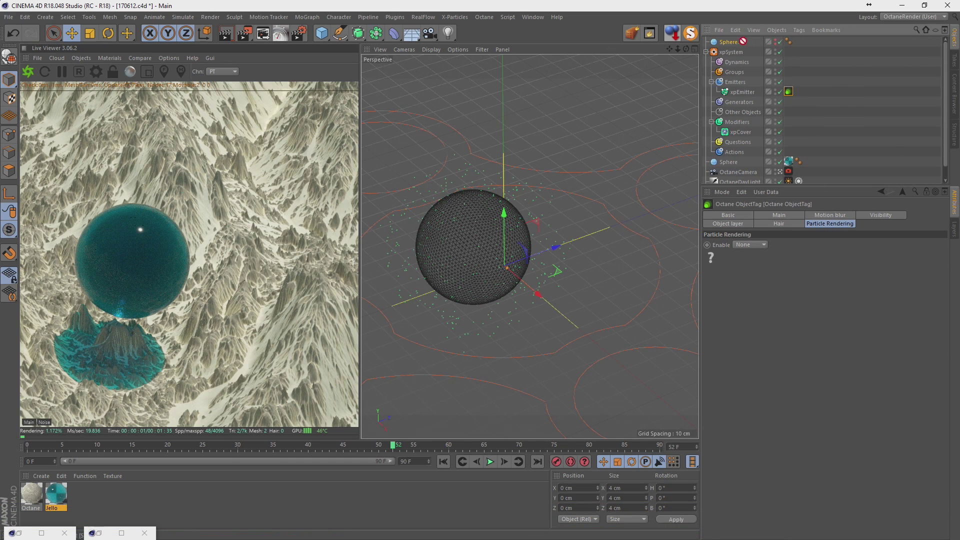
pyautogui.click(799, 97)
pyautogui.click(765, 245)
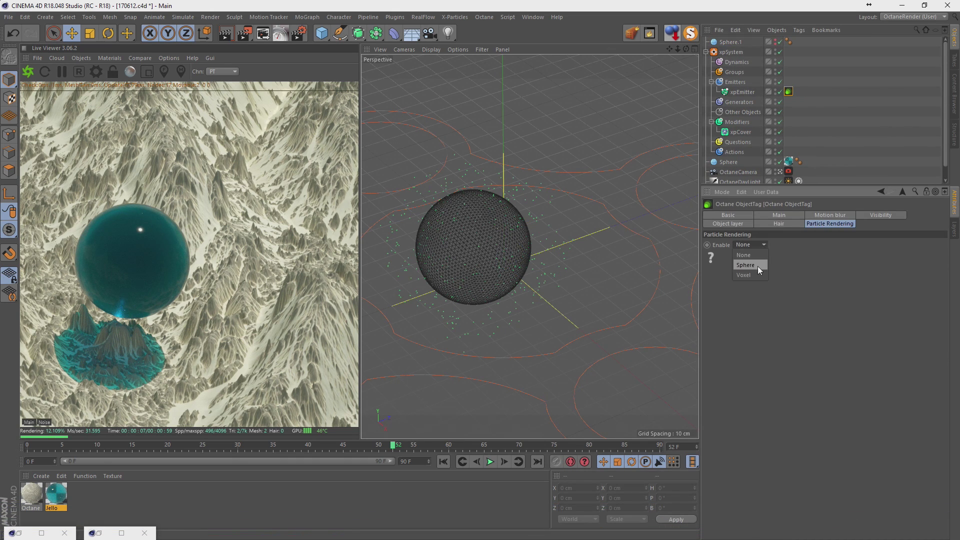
pyautogui.click(758, 266)
pyautogui.moveTo(730, 42); pyautogui.dragTo(789, 260)
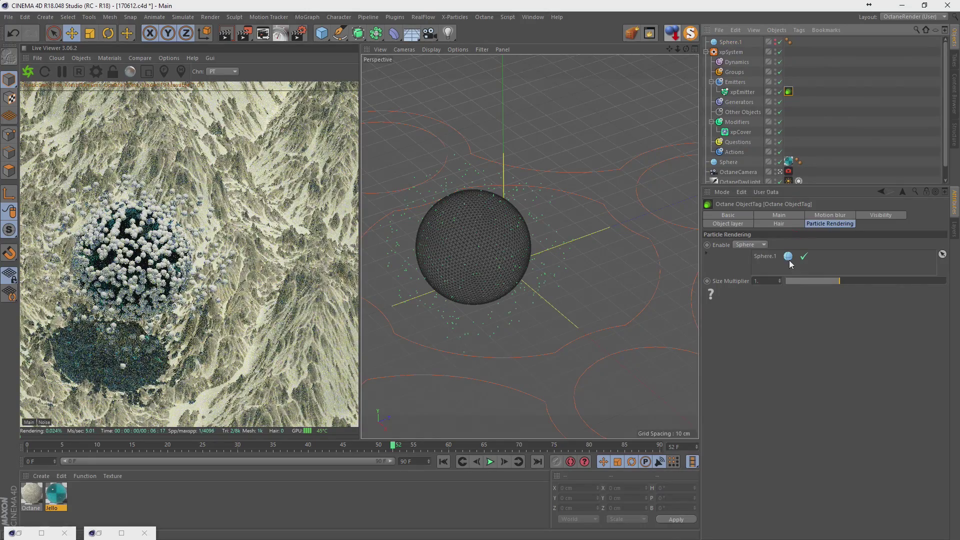
pyautogui.click(444, 461)
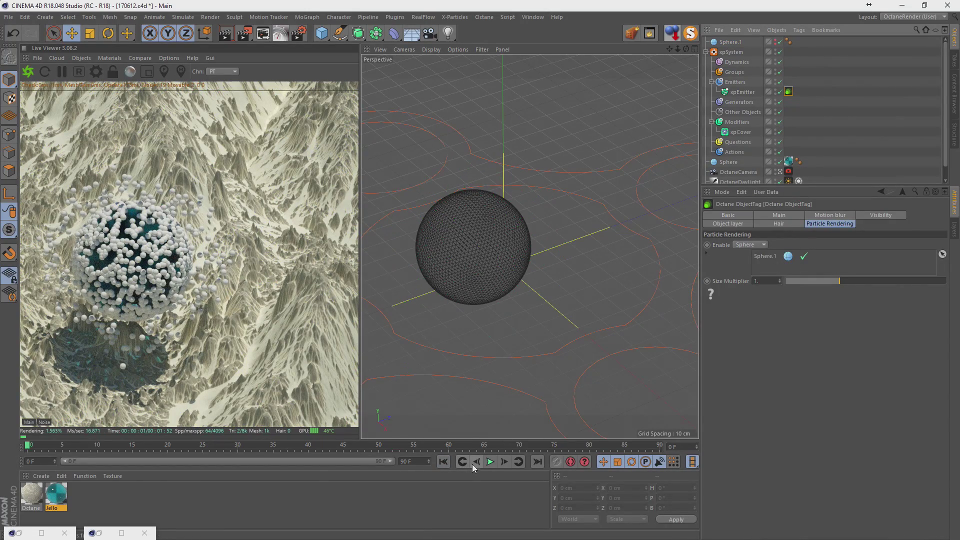
pyautogui.click(492, 467)
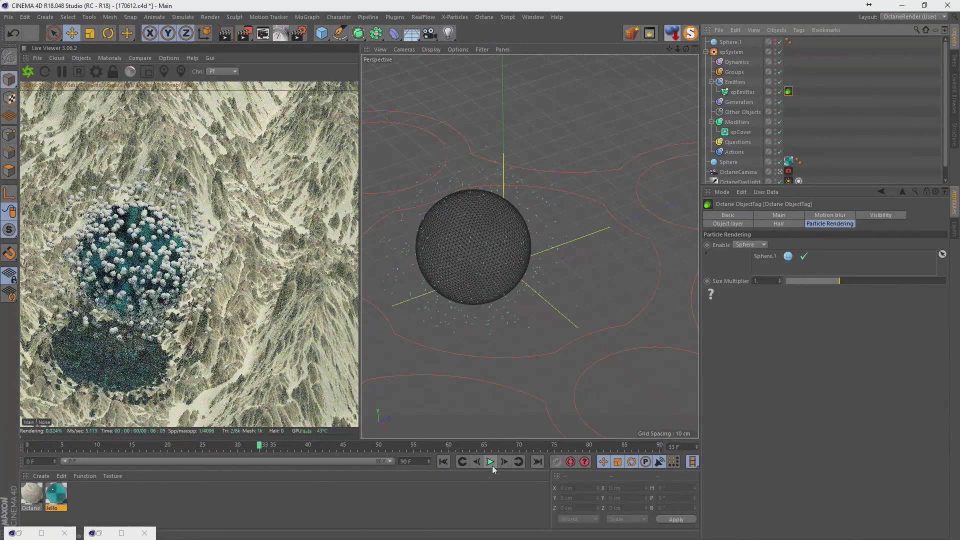
pyautogui.click(745, 133)
# Browse the Modifiers folder's motion modifier list without adding one.
pyautogui.click(740, 123)
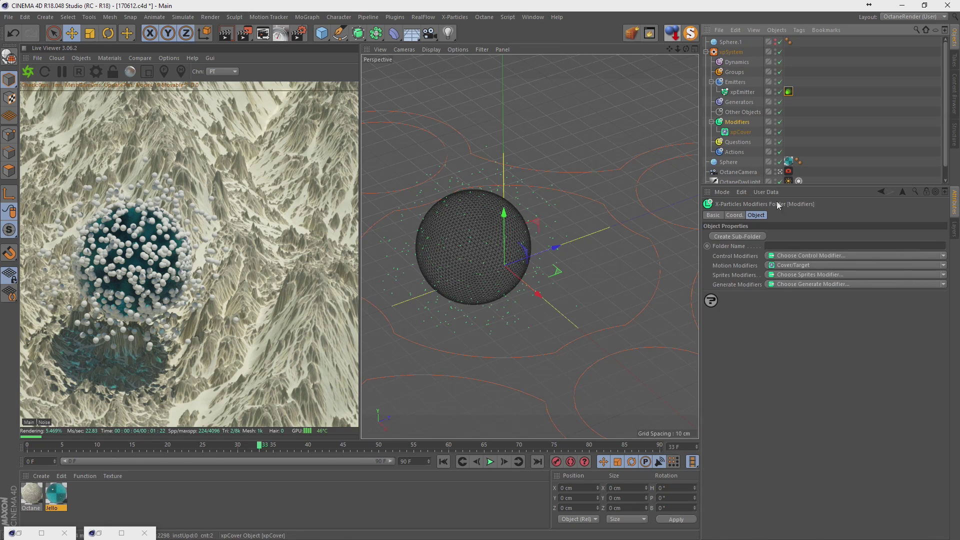
pyautogui.click(943, 265)
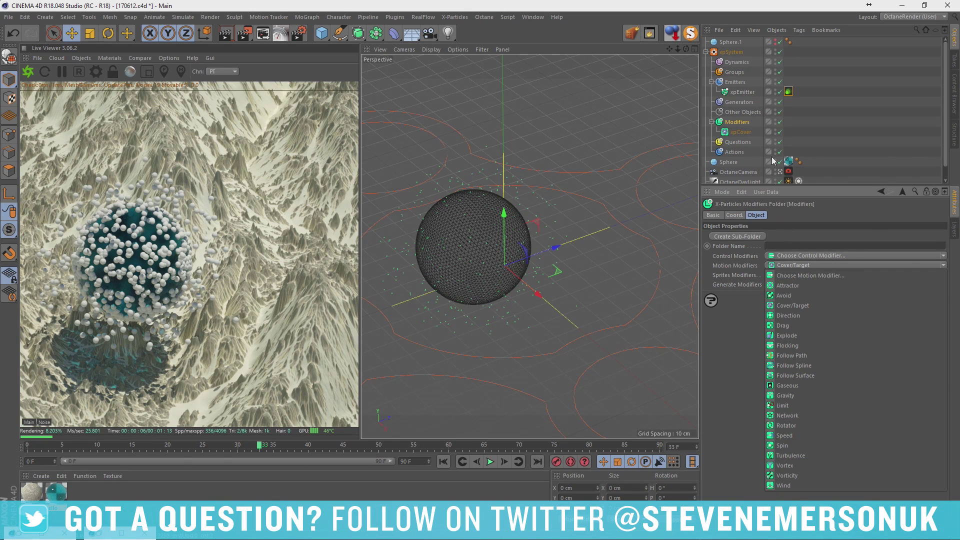
pyautogui.click(749, 85)
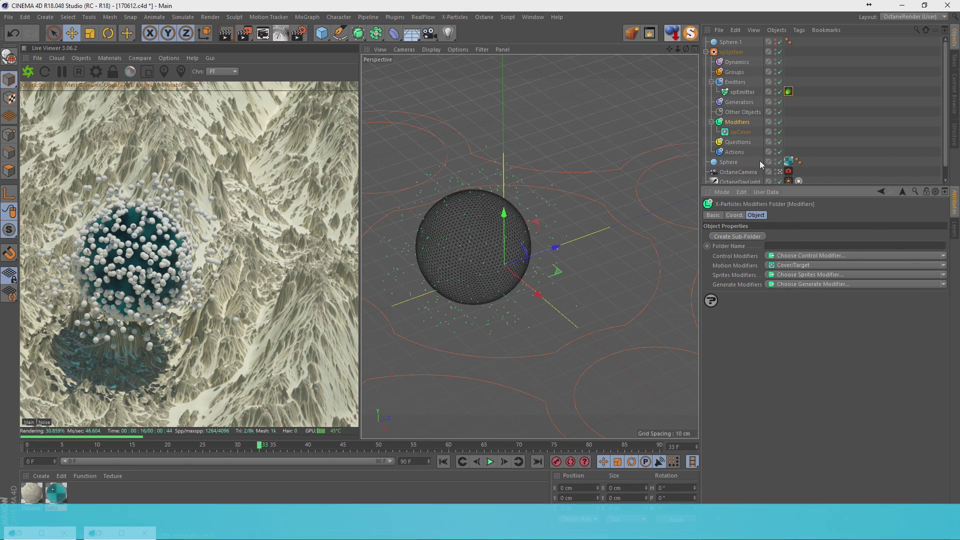
# Set the emitter birthrate to 10, replay the simulation and restart the live render.
pyautogui.click(746, 92)
pyautogui.click(856, 216)
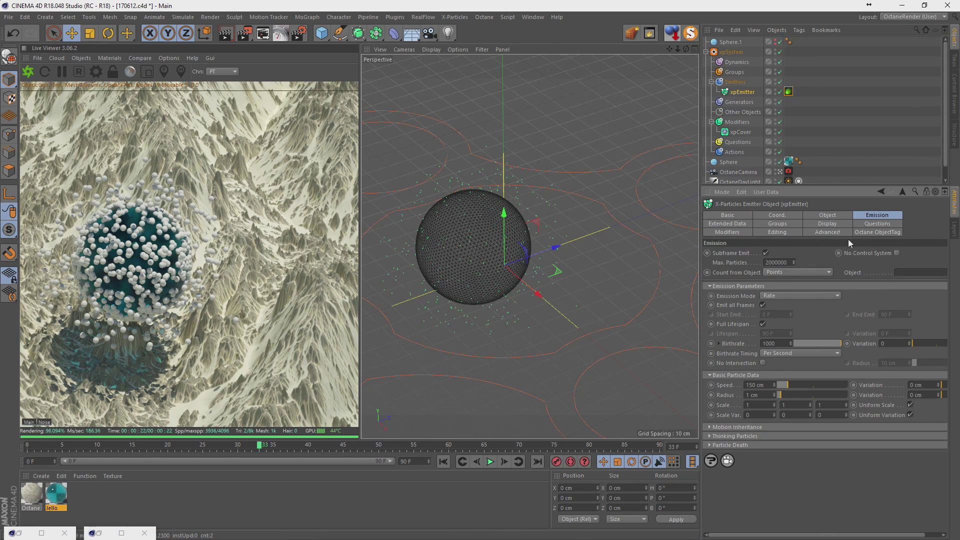
pyautogui.moveTo(782, 344); pyautogui.dragTo(725, 344)
pyautogui.write('10')
pyautogui.press('Return')
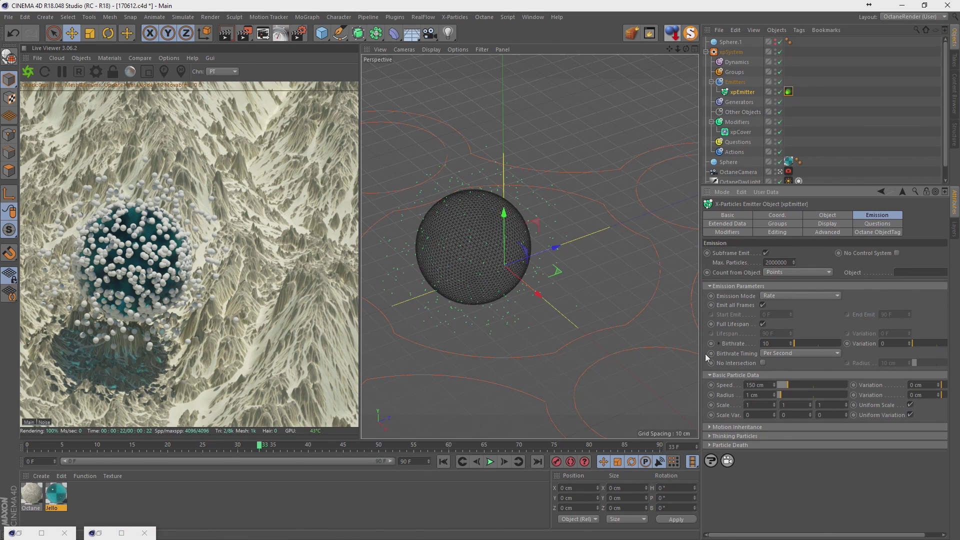
pyautogui.click(443, 462)
pyautogui.click(490, 461)
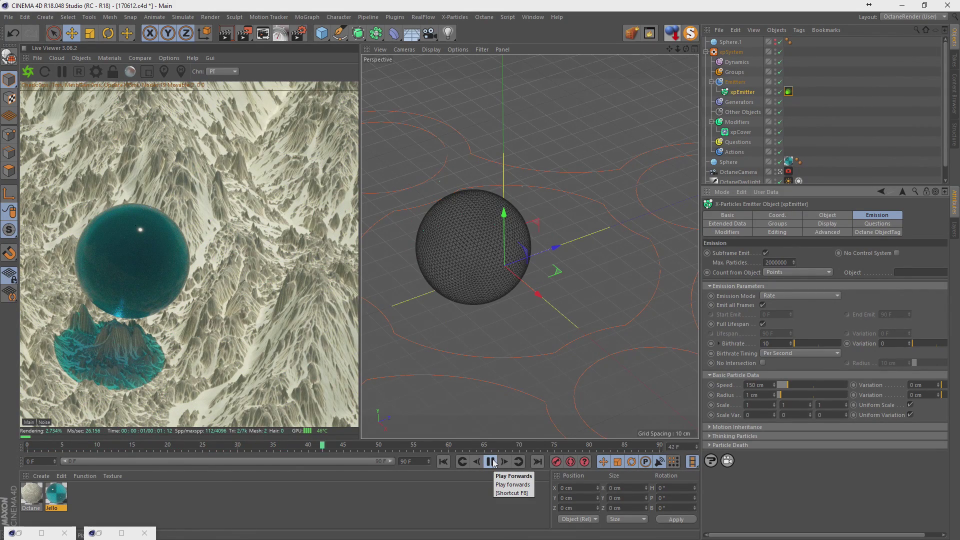
pyautogui.click(491, 462)
pyautogui.click(491, 461)
pyautogui.click(30, 72)
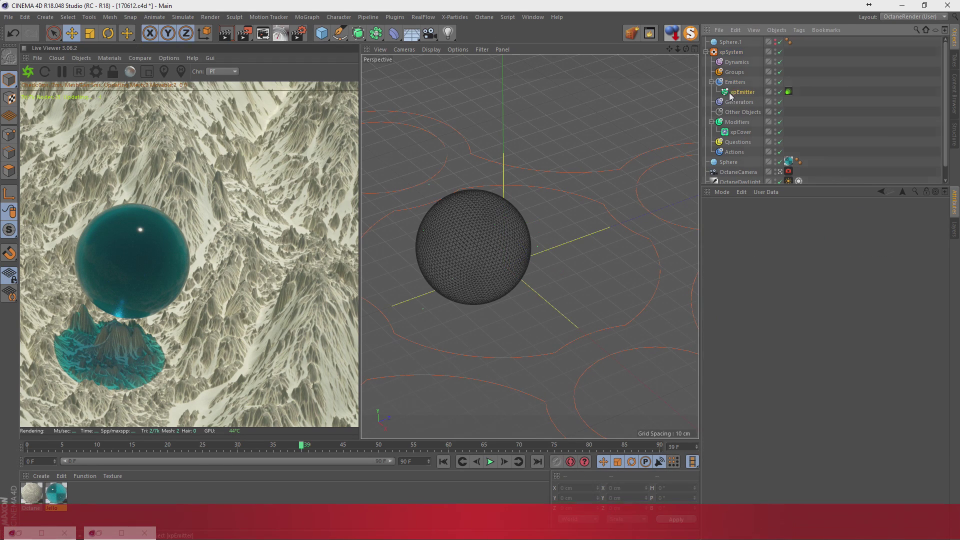
# Raise the birthrate to 50 and replay the simulation, stopping at frame 52.
pyautogui.click(773, 344)
pyautogui.write('50')
pyautogui.press('Return')
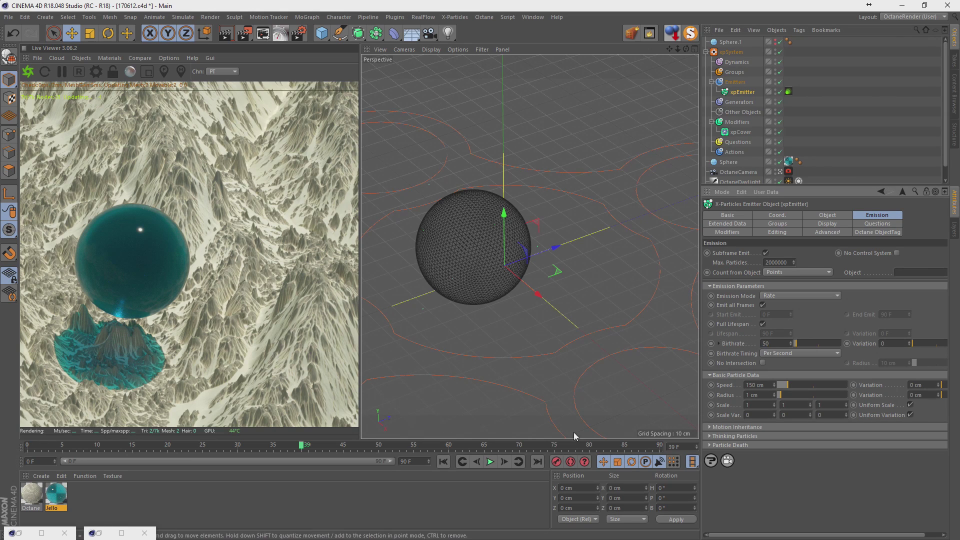
pyautogui.click(444, 462)
pyautogui.click(493, 463)
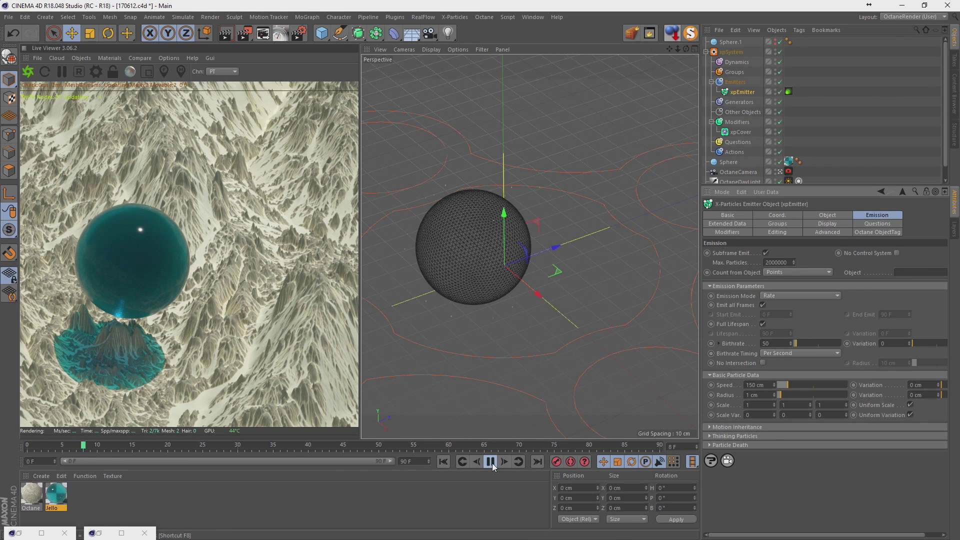
pyautogui.click(492, 463)
pyautogui.click(8, 17)
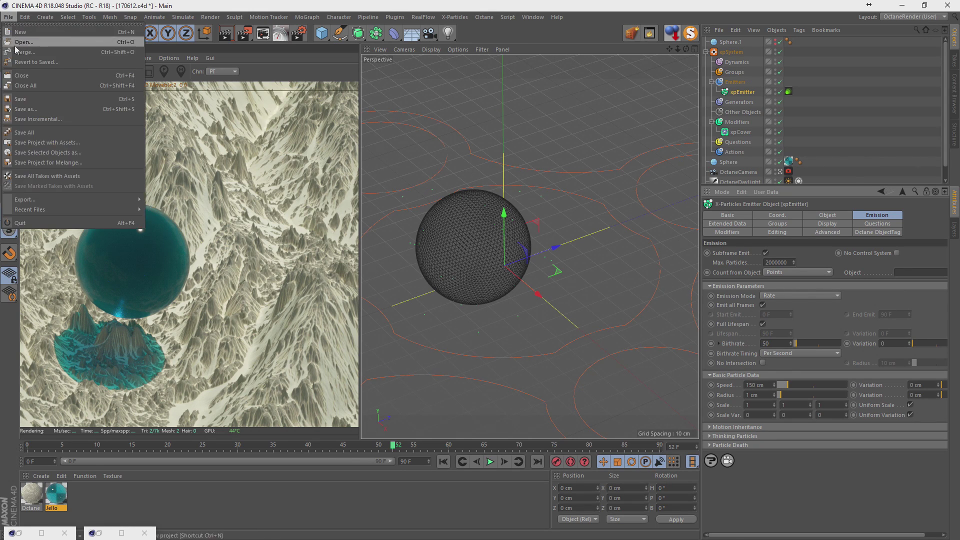
# Save the scene and stop the live render.
pyautogui.click(22, 99)
pyautogui.click(35, 71)
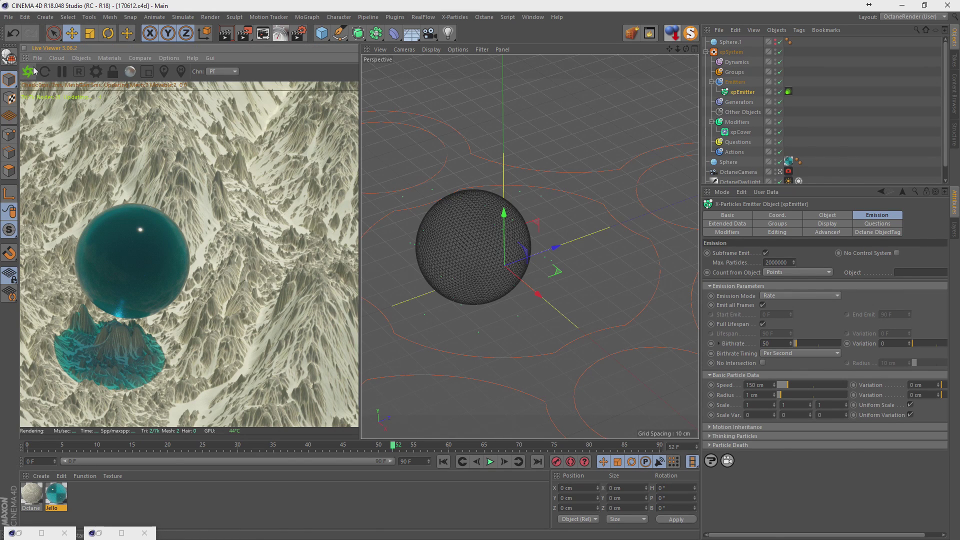
pyautogui.click(78, 73)
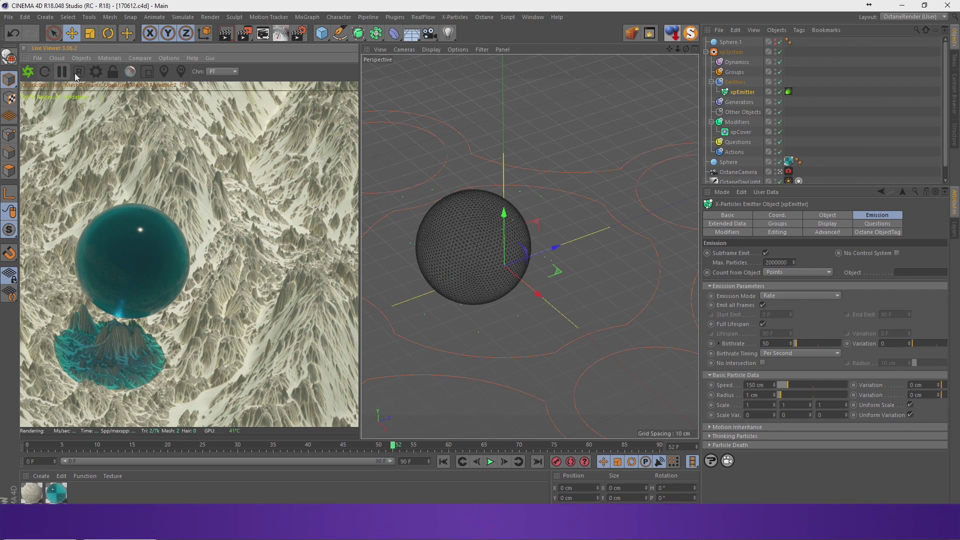
# Quit Cinema 4D, acknowledge the warning, and open Task Manager with Ctrl+Shift+Esc.
pyautogui.click(9, 17)
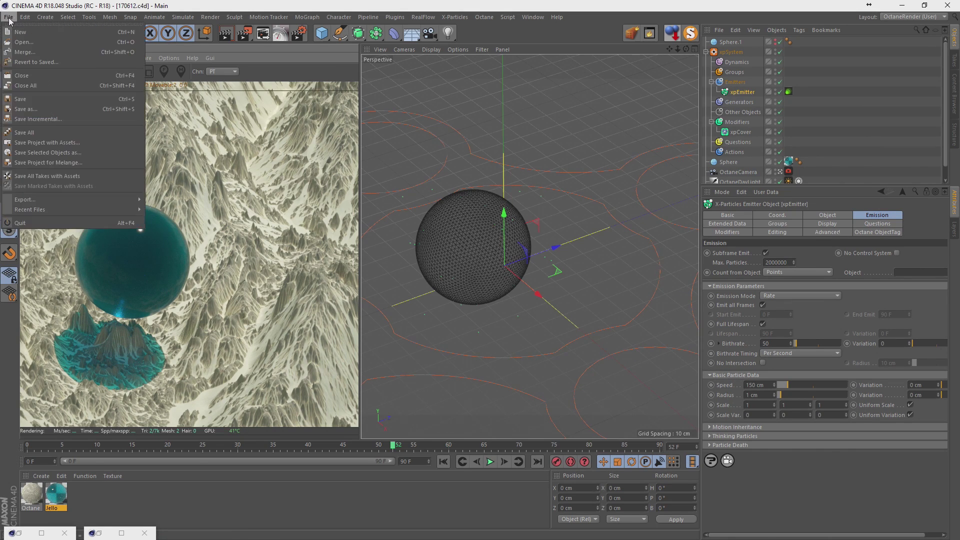
pyautogui.click(41, 223)
pyautogui.click(529, 313)
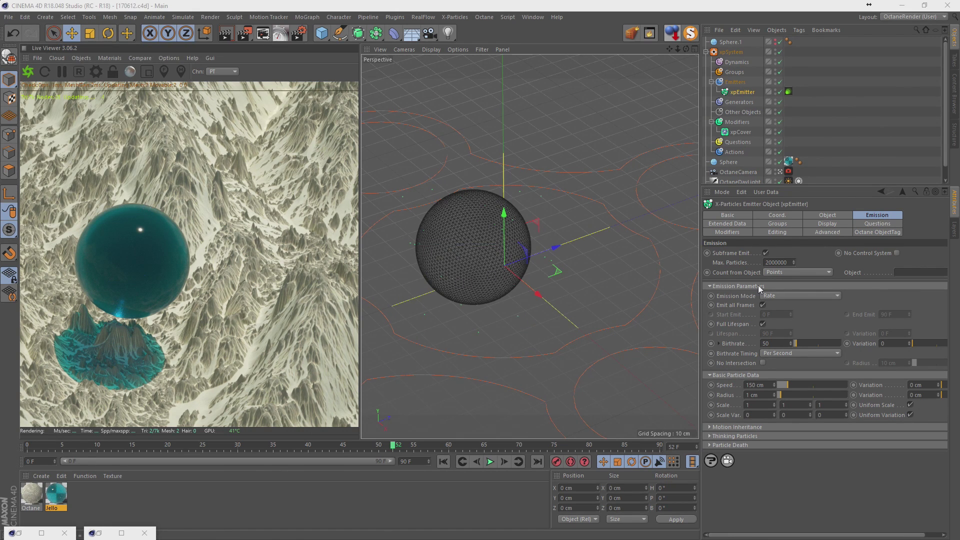
pyautogui.hotkey('ctrl', 'shift', 'Escape')
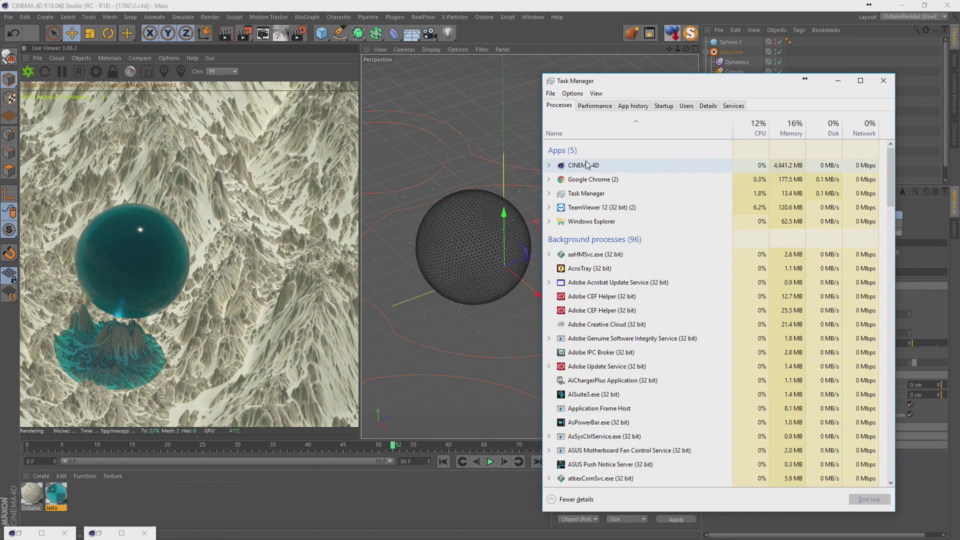
# End the CINEMA 4D task from Task Manager.
pyautogui.rightClick(588, 165)
pyautogui.click(611, 180)
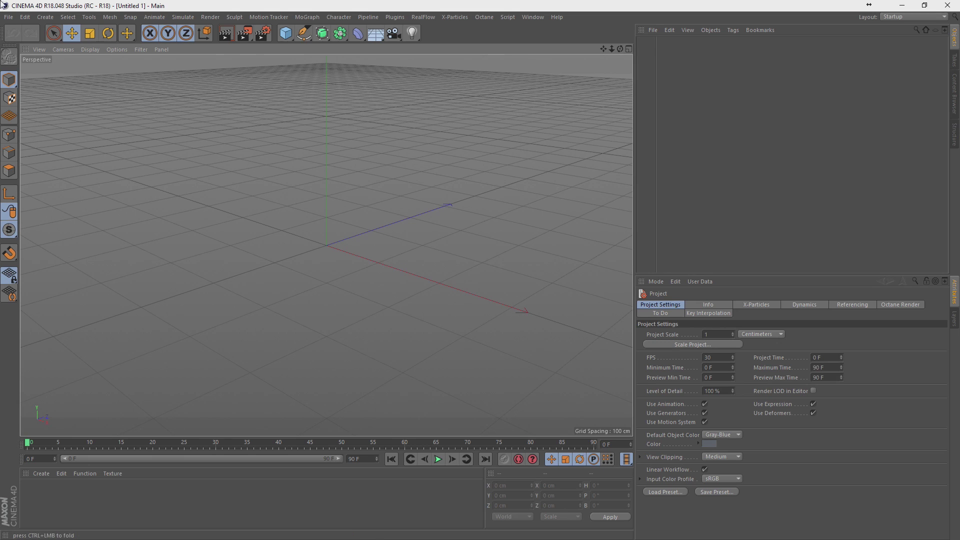
# Reopen 170612.c4d from Recent Files and play the particles, stopping at frame 22.
pyautogui.click(8, 17)
pyautogui.moveTo(30, 209)
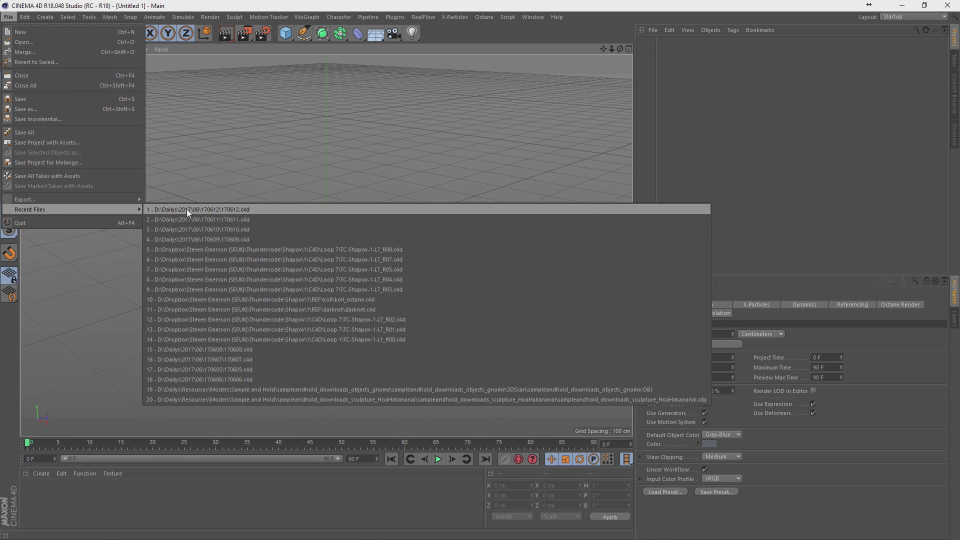
pyautogui.click(187, 209)
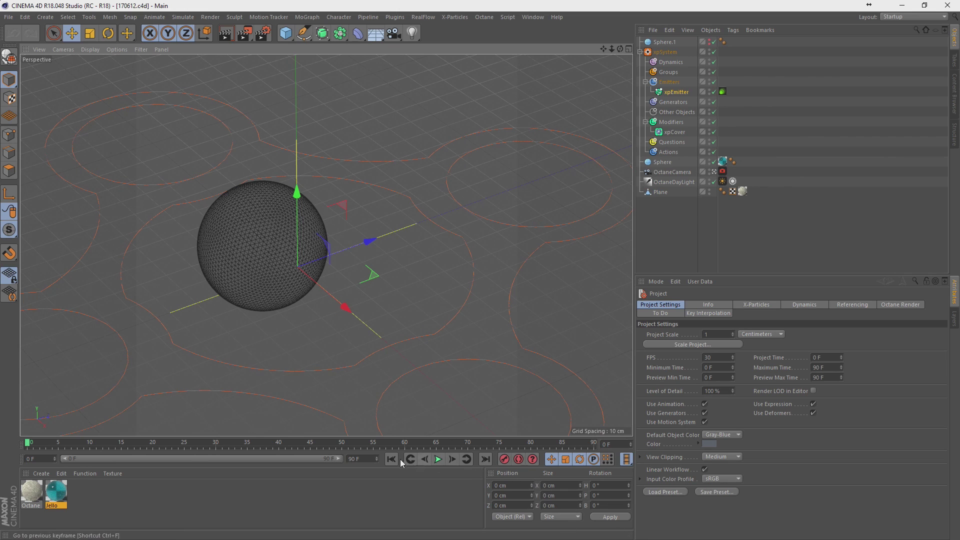
pyautogui.click(438, 460)
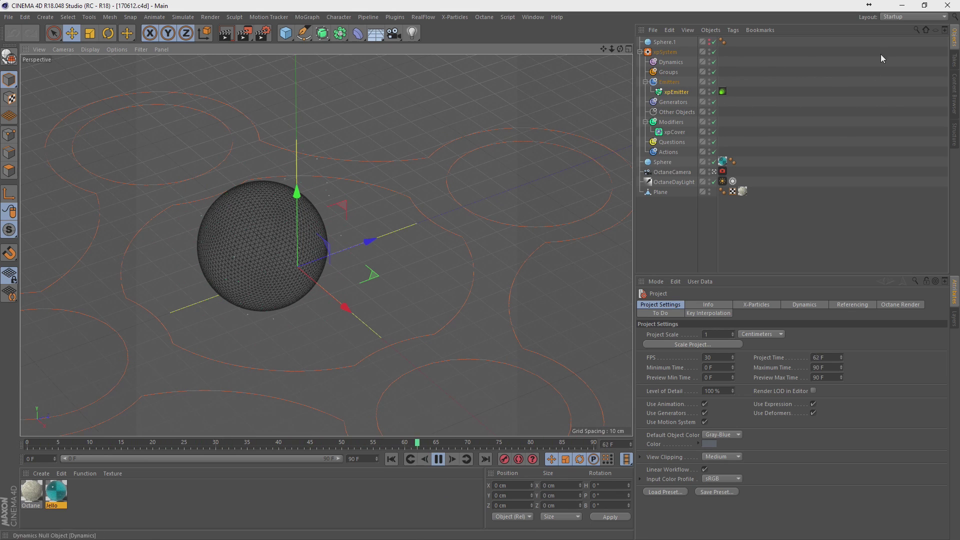
pyautogui.click(439, 460)
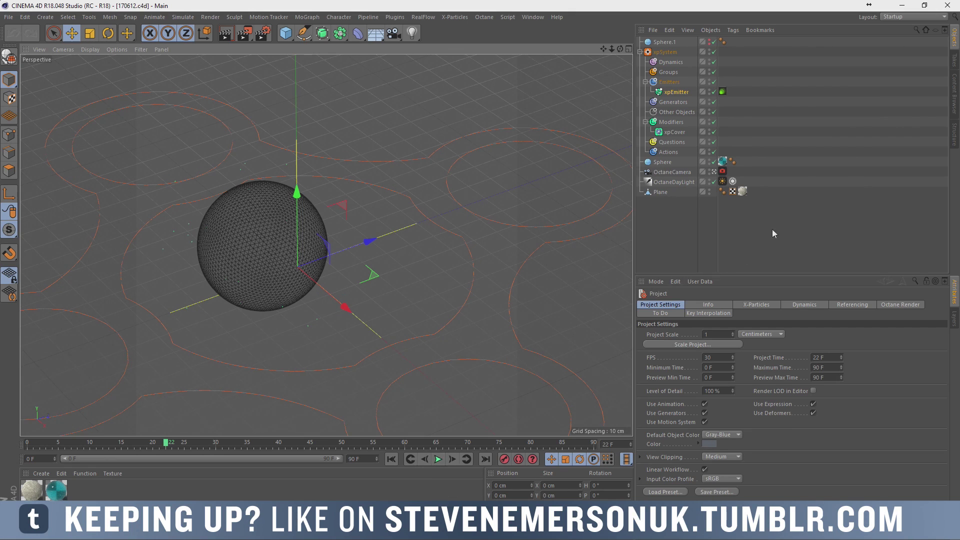
pyautogui.click(898, 17)
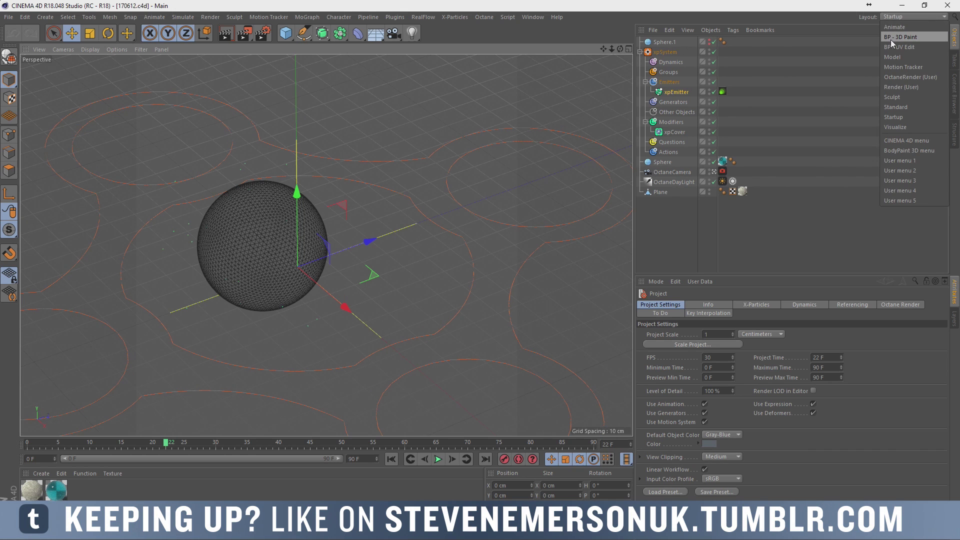
# Switch to the OctaneRender (User) layout and live-render the scene paused at frame 74.
pyautogui.click(913, 78)
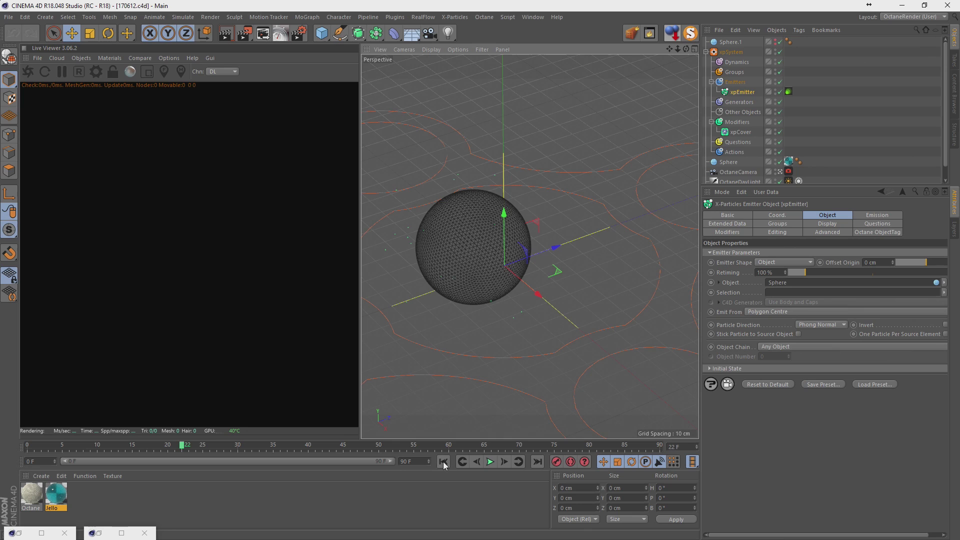
pyautogui.click(443, 461)
pyautogui.click(492, 462)
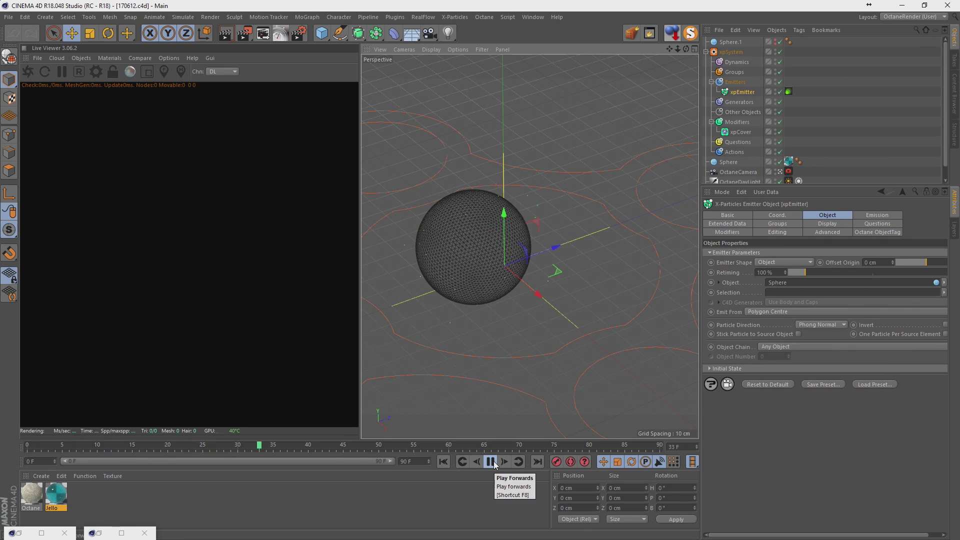
pyautogui.click(493, 461)
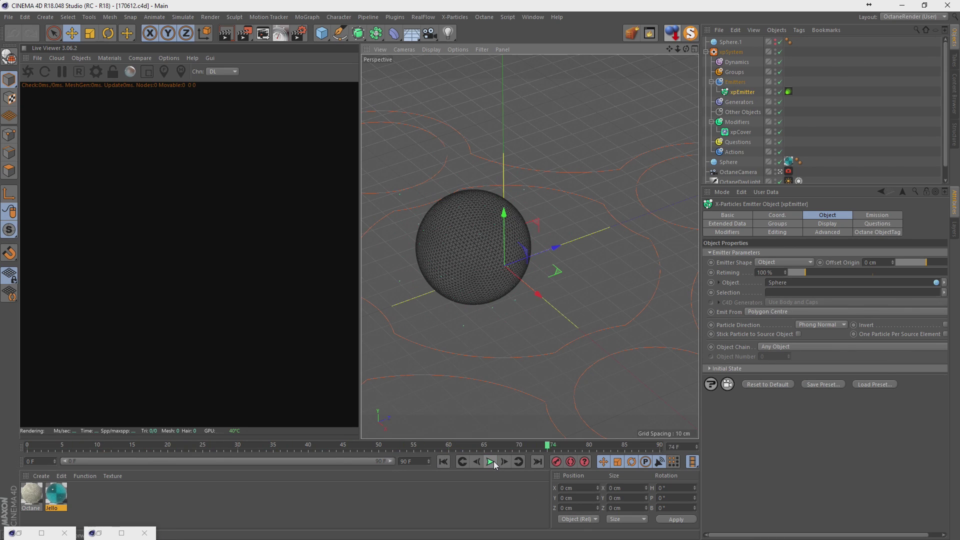
pyautogui.click(29, 72)
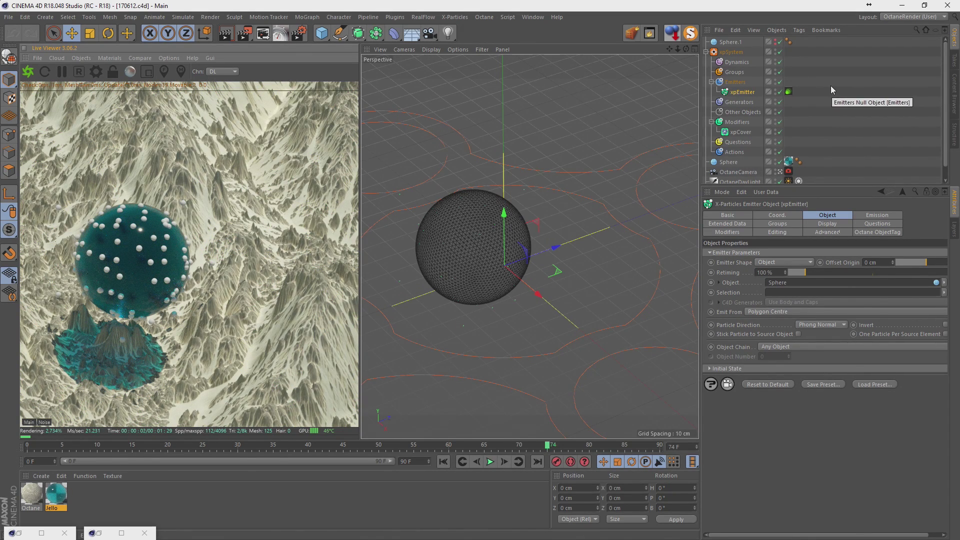
pyautogui.click(860, 215)
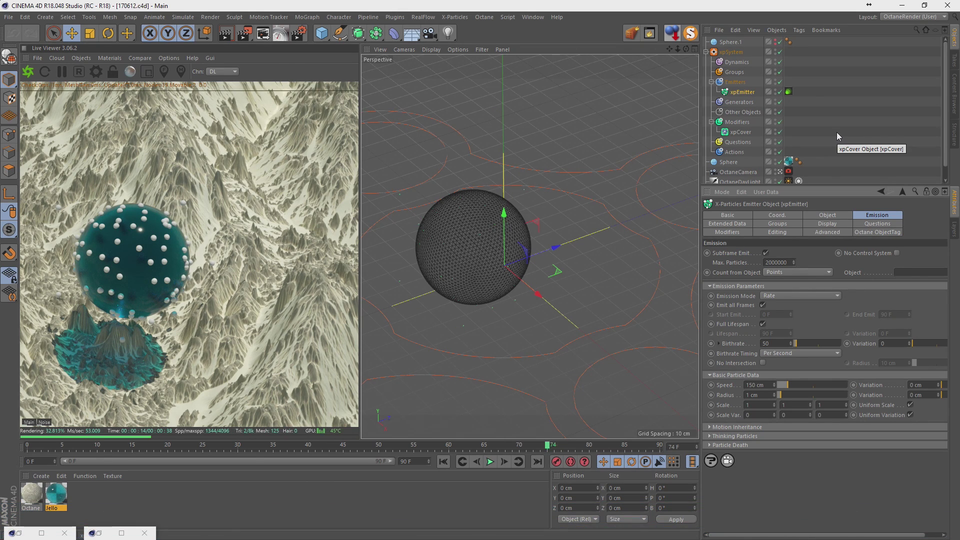
# Set the xpEmitter particle radius and radius variation to 5 cm, then preview playback.
pyautogui.click(764, 393)
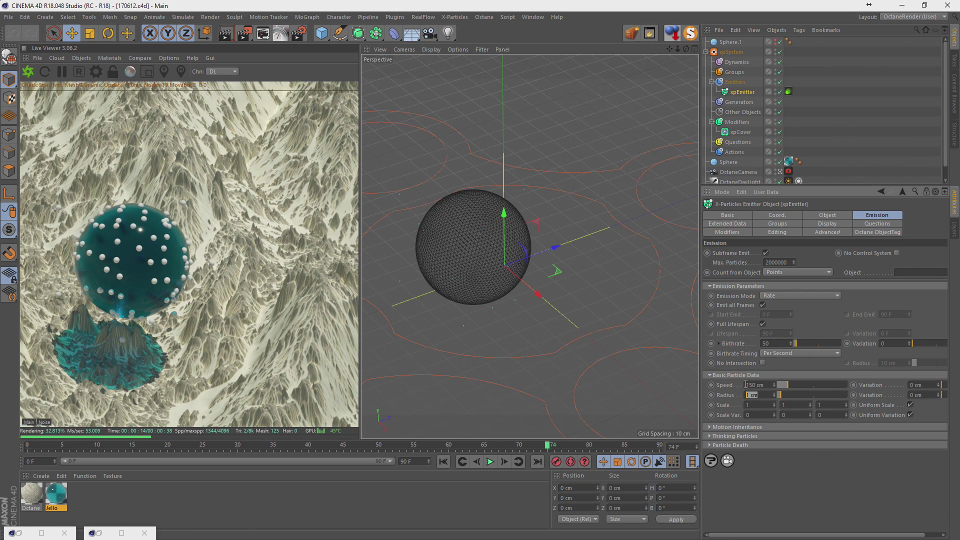
pyautogui.write('5')
pyautogui.click(920, 395)
pyautogui.write('5')
pyautogui.press('Return')
pyautogui.click(491, 461)
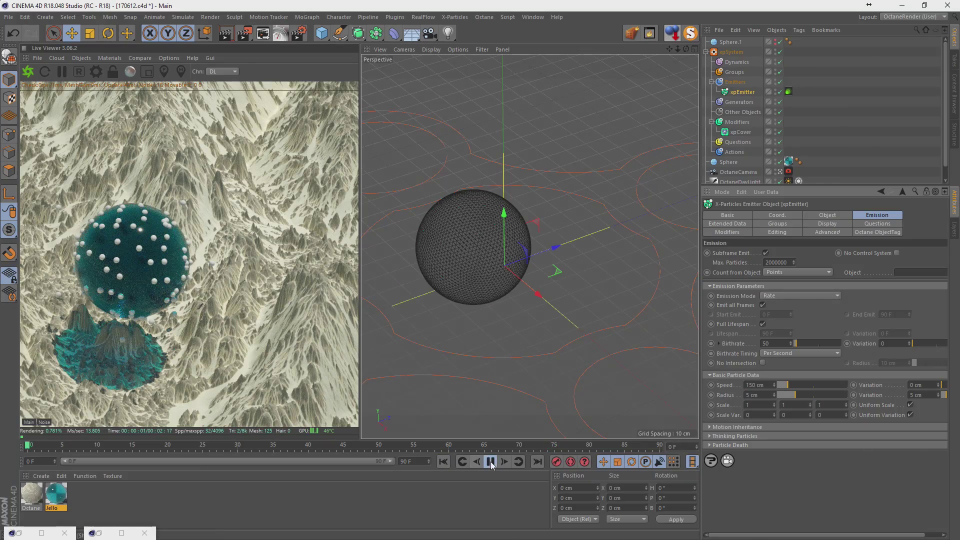
pyautogui.click(491, 461)
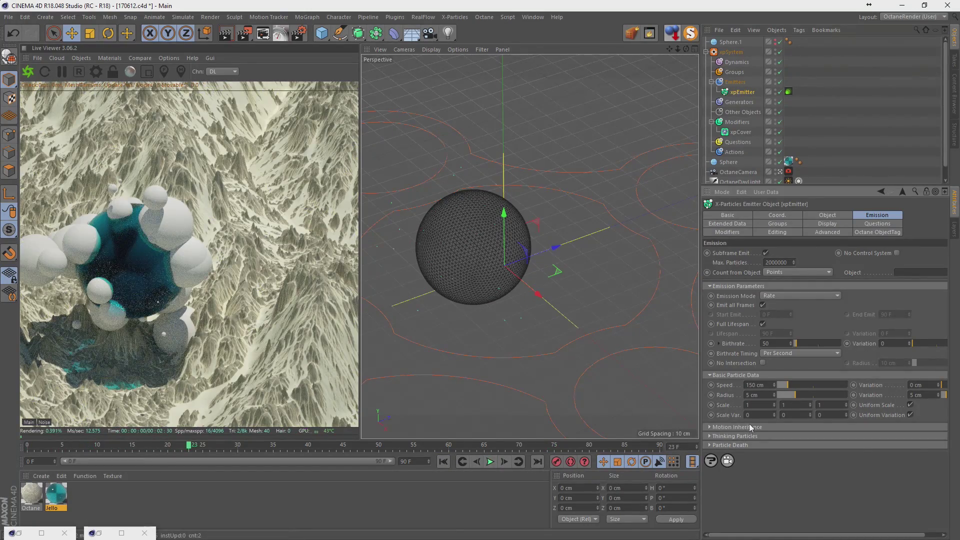
# Shrink Sphere.1 to a 1 cm radius, apply Jello to it, and duplicate Jello as Jello.1.
pyautogui.click(766, 397)
pyautogui.click(735, 42)
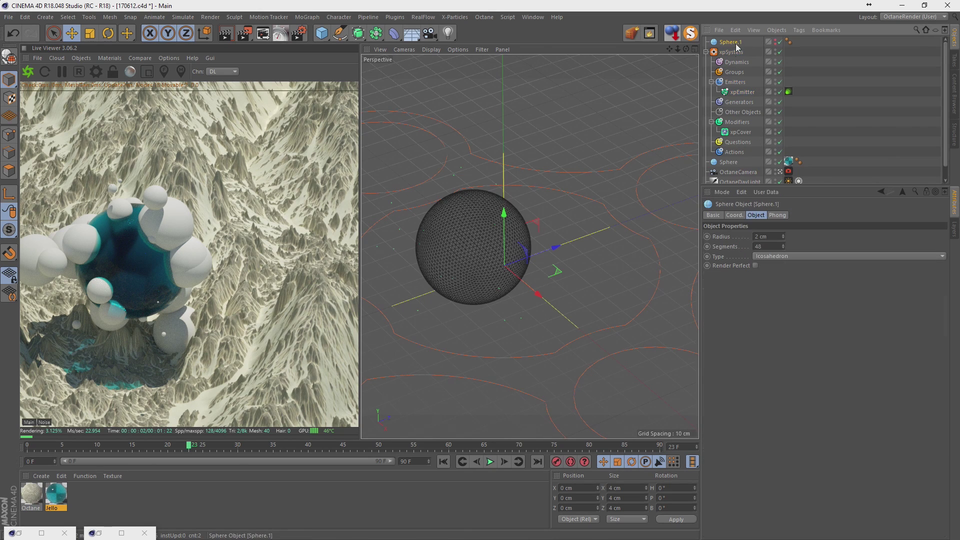
pyautogui.write('1')
pyautogui.press('Return')
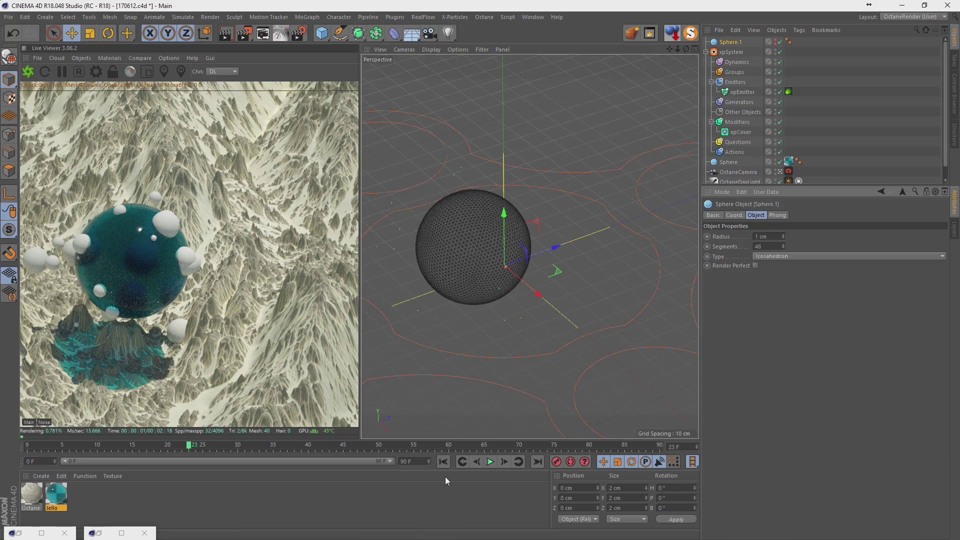
pyautogui.click(490, 461)
pyautogui.click(490, 462)
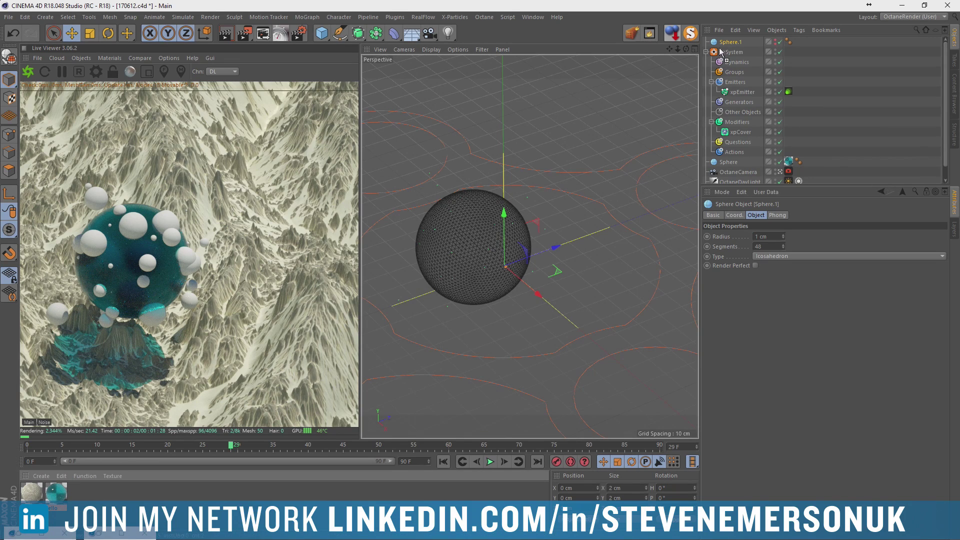
pyautogui.moveTo(90, 501); pyautogui.dragTo(726, 42)
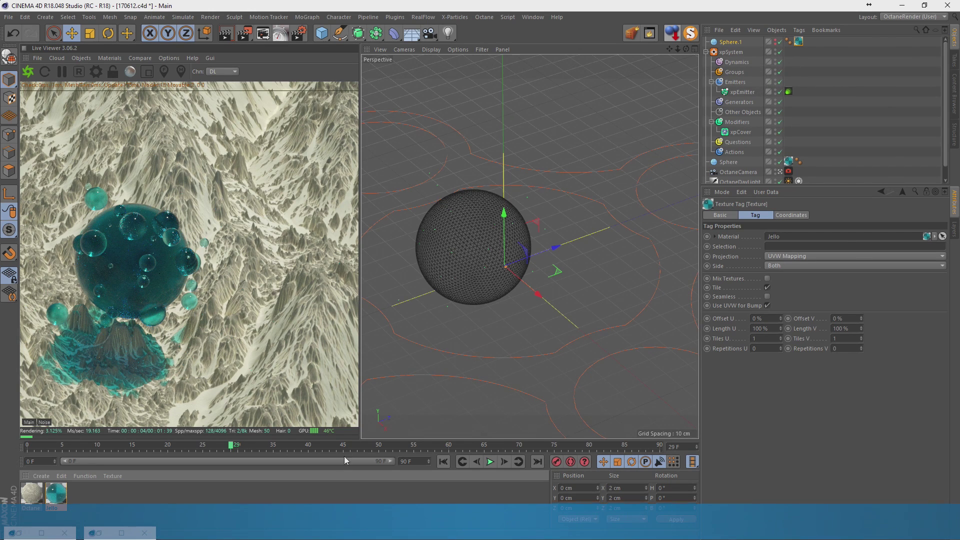
pyautogui.moveTo(56, 493)
pyautogui.keyDown('ctrl'); pyautogui.mouseDown()
pyautogui.moveTo(100, 495)
pyautogui.moveTo(799, 42)
pyautogui.mouseUp(); pyautogui.keyUp('ctrl')
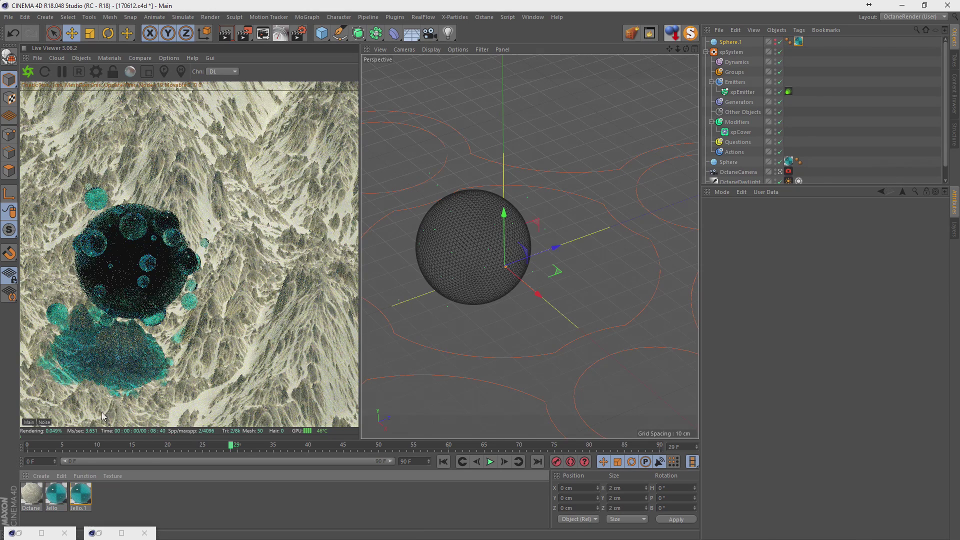
# Open Jello.1's Medium absorption shader and try densities of 20 and 10.
pyautogui.doubleClick(81, 494)
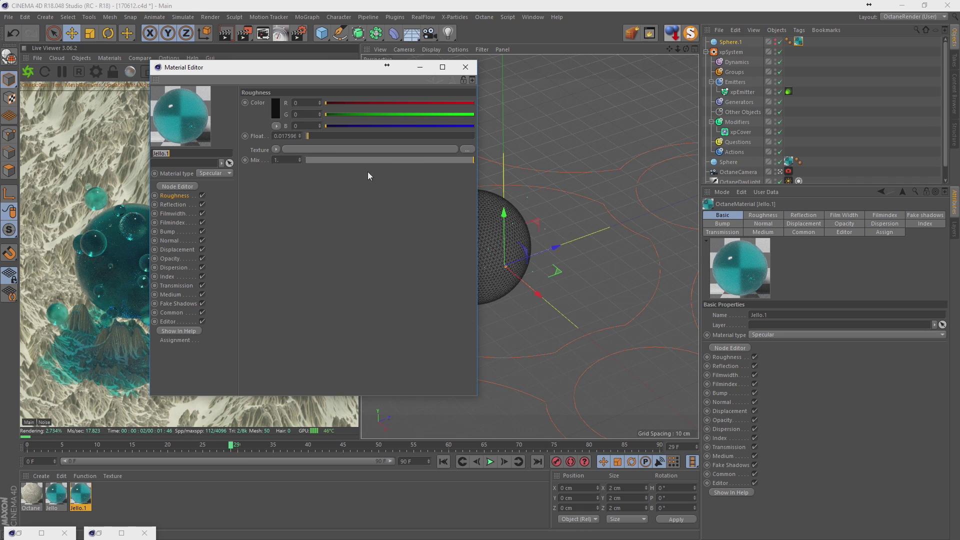
pyautogui.moveTo(300, 67); pyautogui.dragTo(519, 91)
pyautogui.click(390, 314)
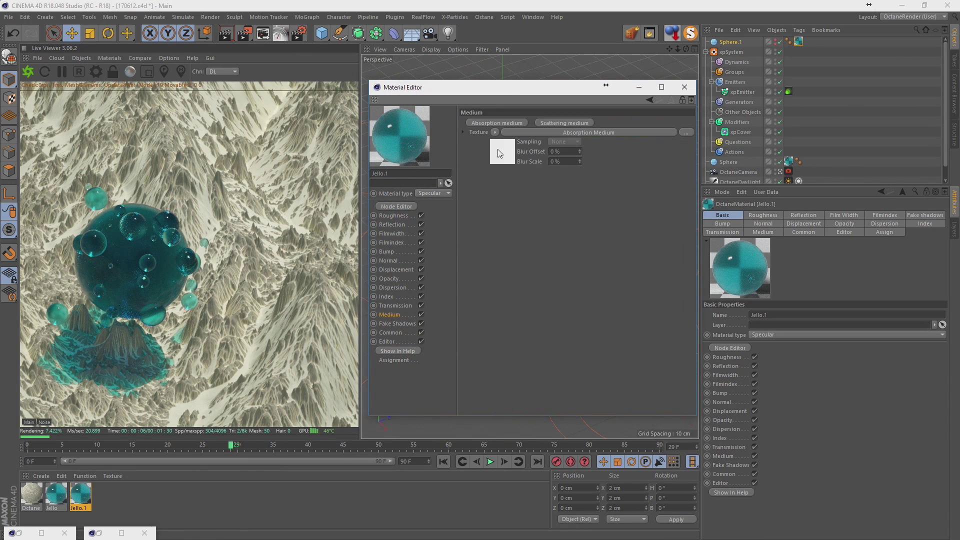
pyautogui.click(553, 133)
pyautogui.write('20')
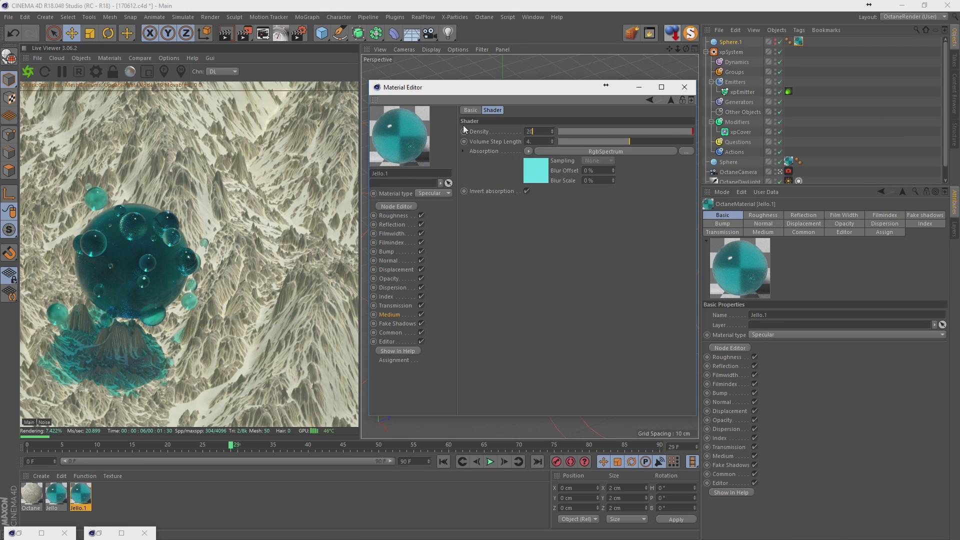
pyautogui.press('Return')
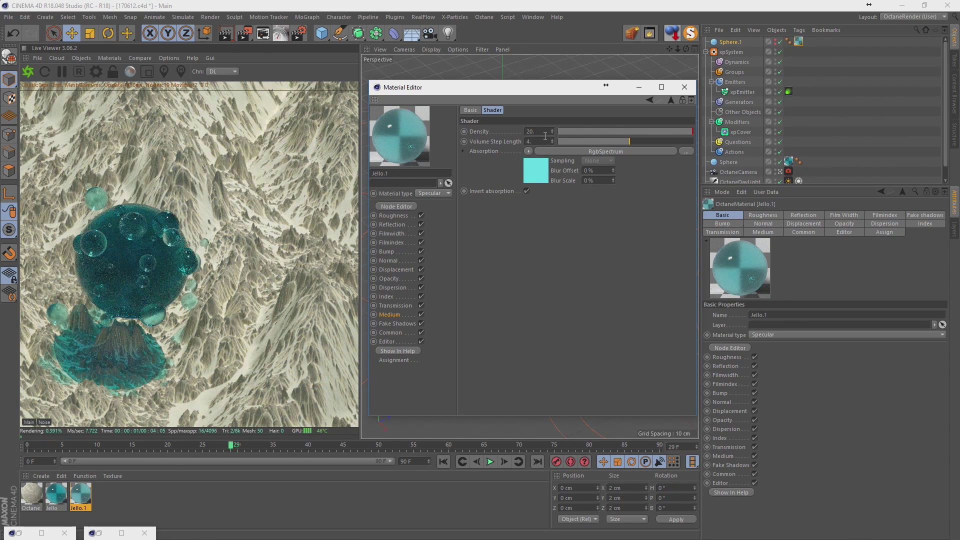
pyautogui.write('10')
pyautogui.press('Return')
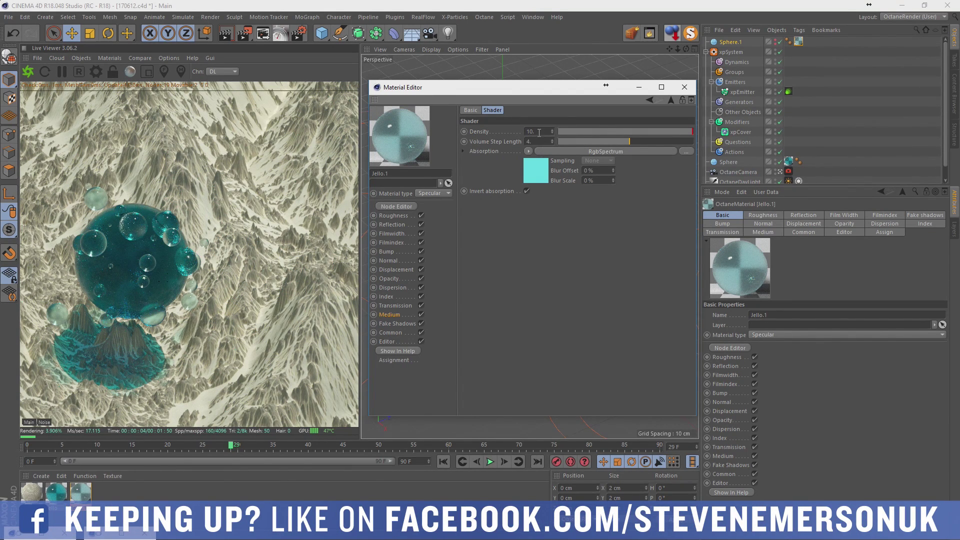
pyautogui.write('5.')
# Keep testing Jello.1's medium density at 5, 1, 200 and 400.
pyautogui.press('Return')
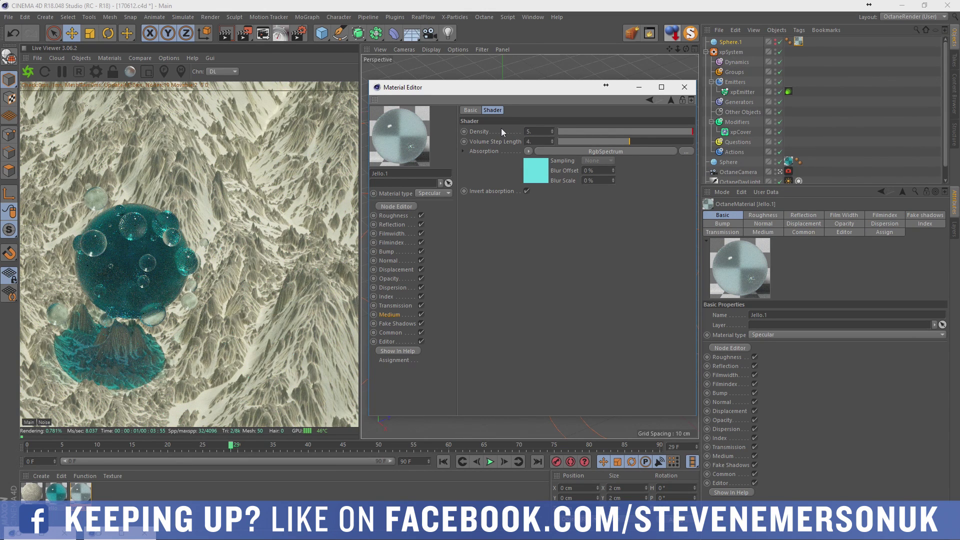
pyautogui.doubleClick(531, 131)
pyautogui.write('1')
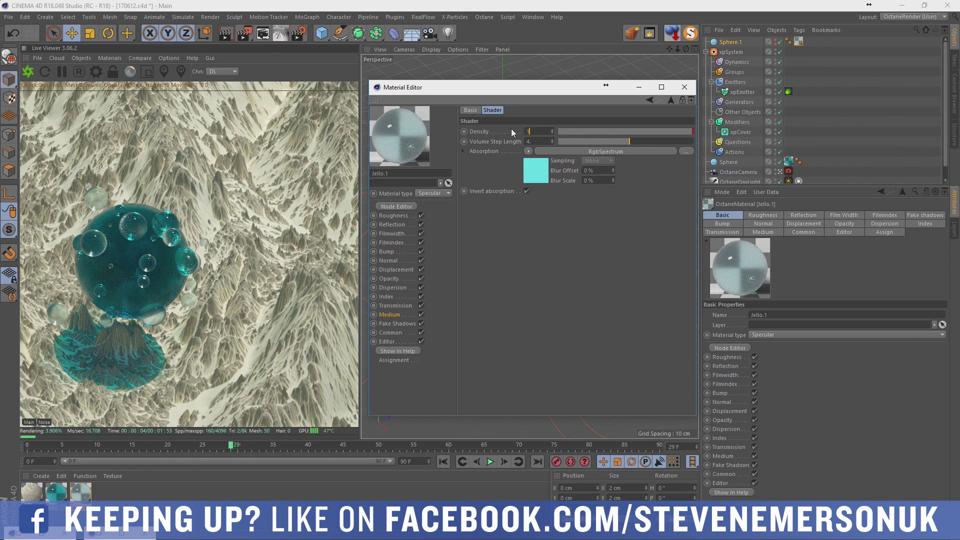
pyautogui.press('Return')
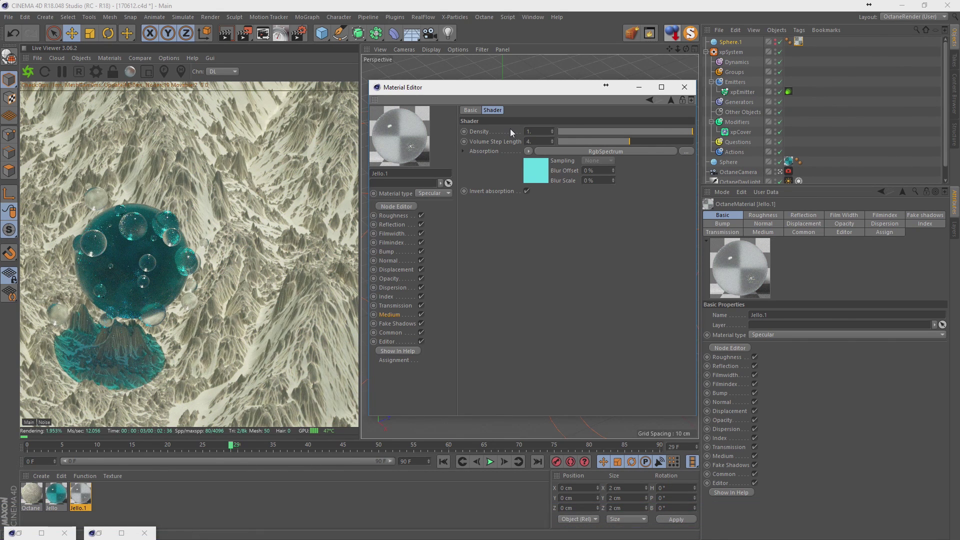
pyautogui.doubleClick(531, 131)
pyautogui.write('200')
pyautogui.press('Return')
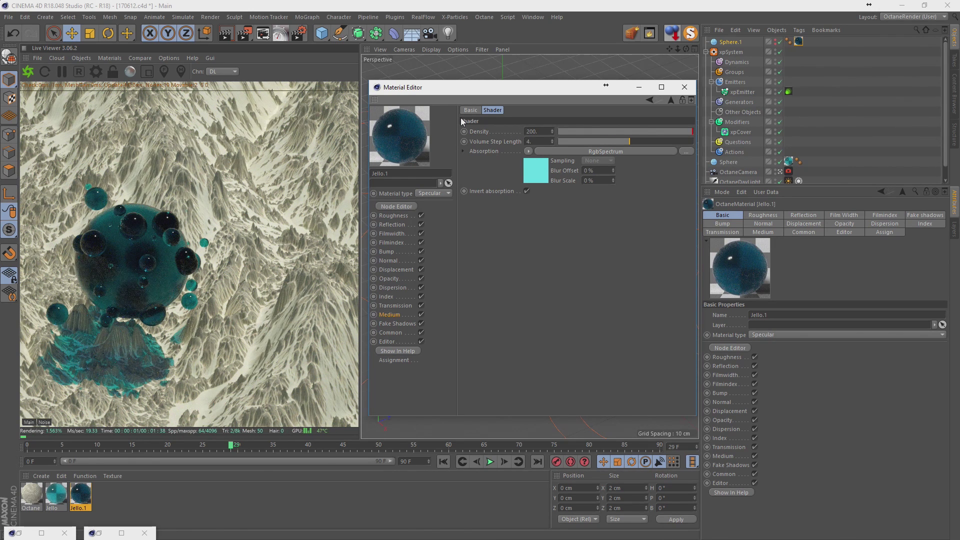
pyautogui.doubleClick(547, 134)
pyautogui.write('400')
pyautogui.press('Return')
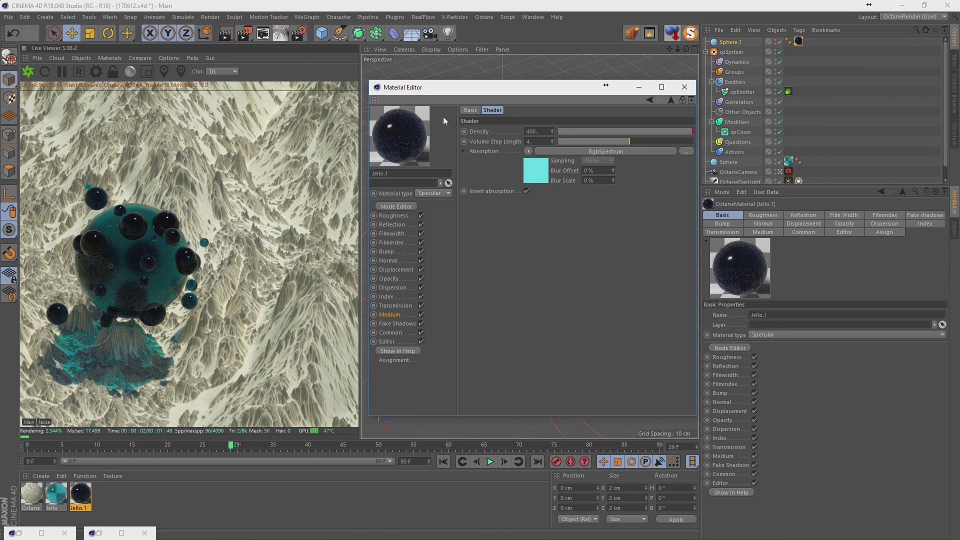
# Set the original Jello material's medium density to 10, then 15.
pyautogui.click(56, 495)
pyautogui.doubleClick(531, 131)
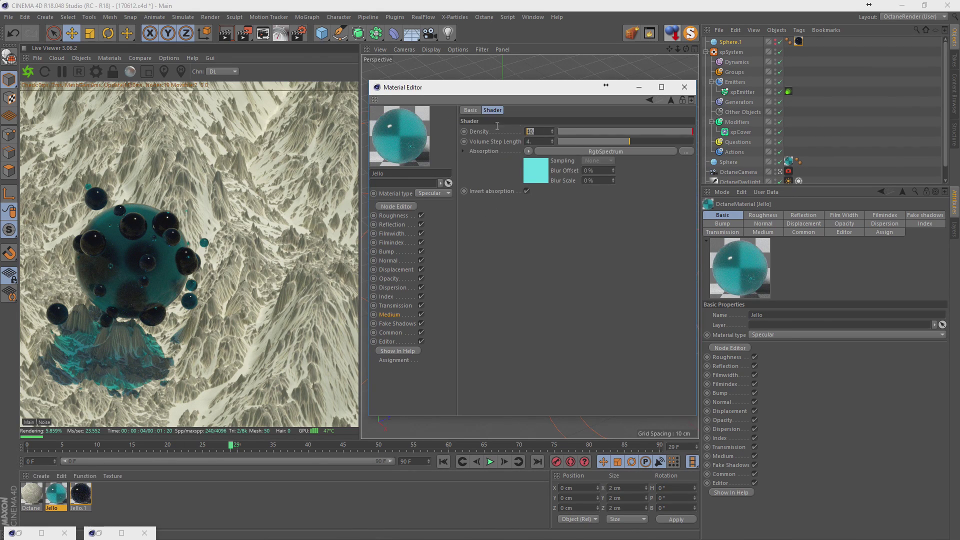
pyautogui.write('10')
pyautogui.press('Return')
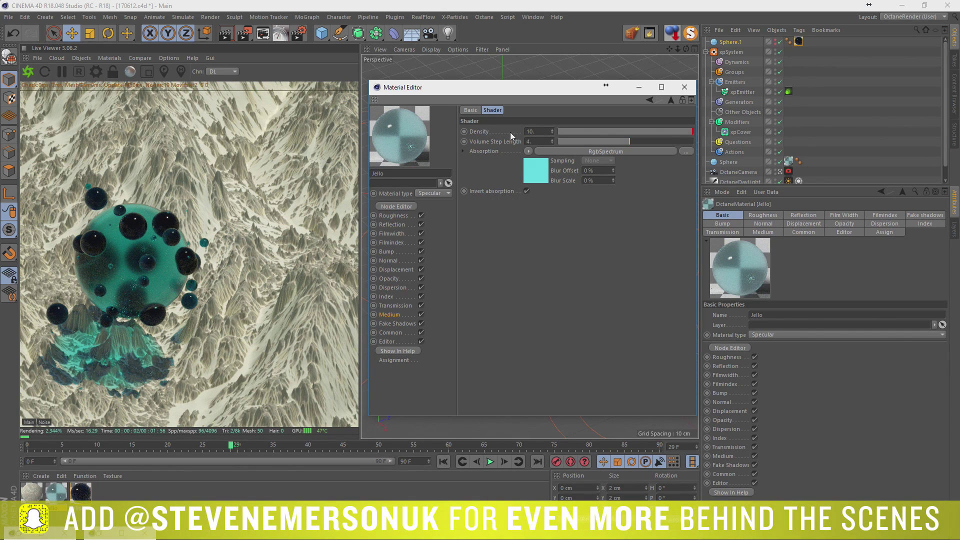
pyautogui.write('15.')
pyautogui.press('Return')
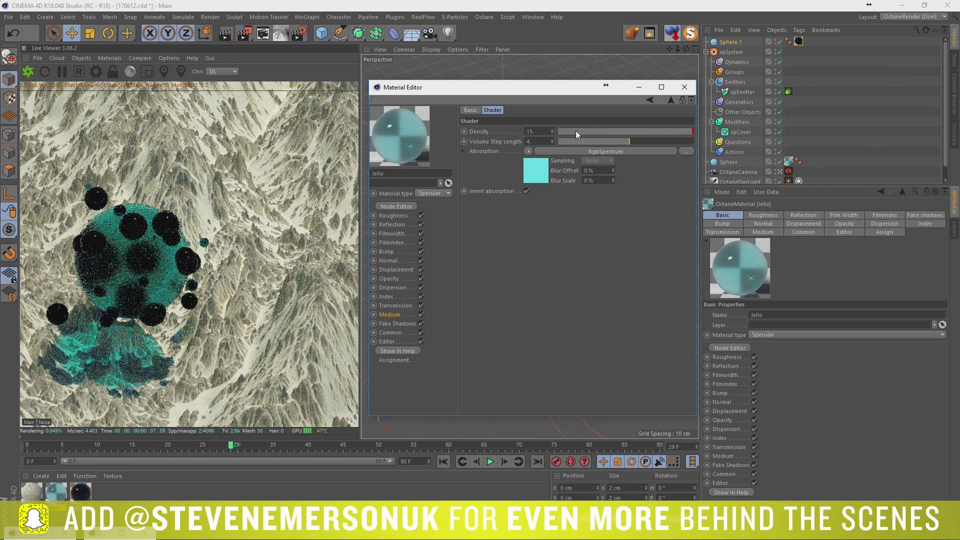
pyautogui.click(683, 88)
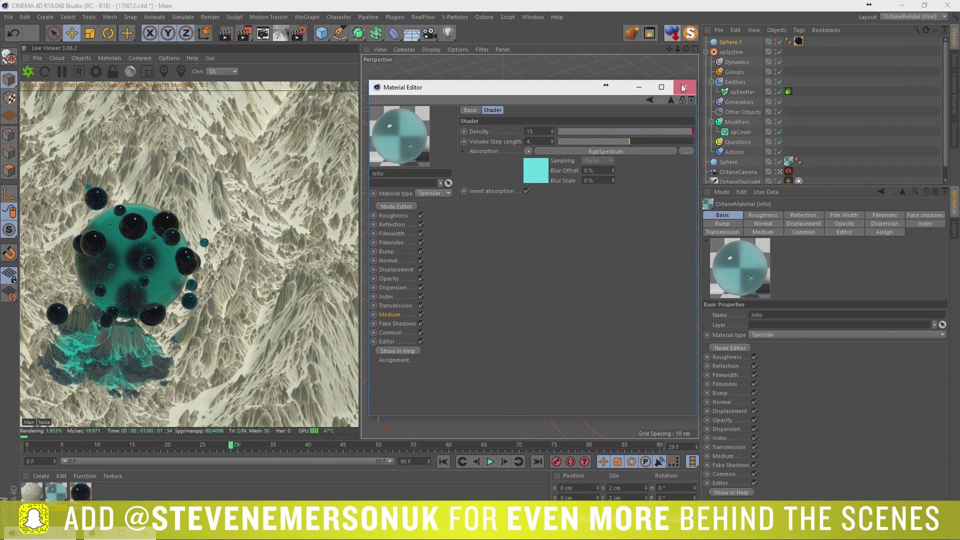
pyautogui.click(393, 216)
# In the Jello Bump channel, load an ImageTexture into the texture slot, then clear it.
pyautogui.click(390, 252)
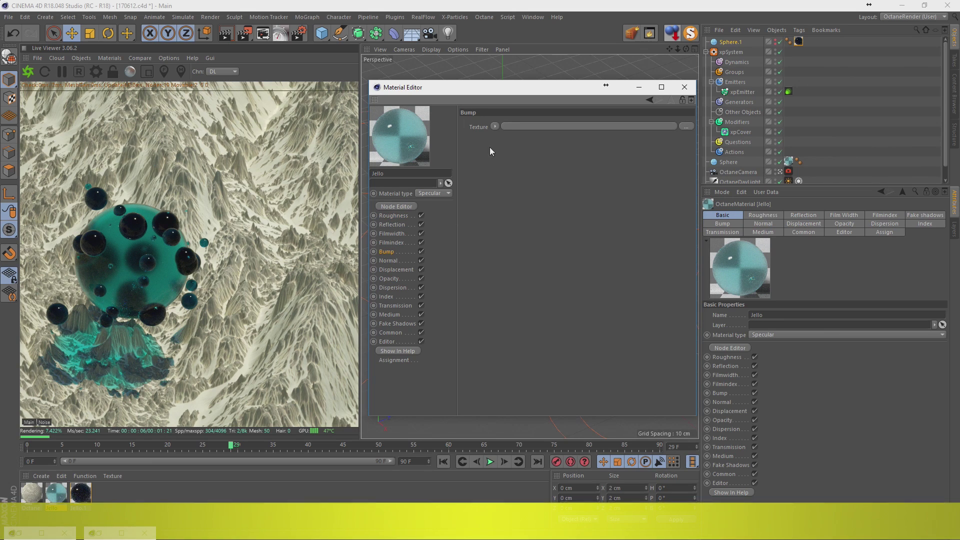
pyautogui.click(494, 127)
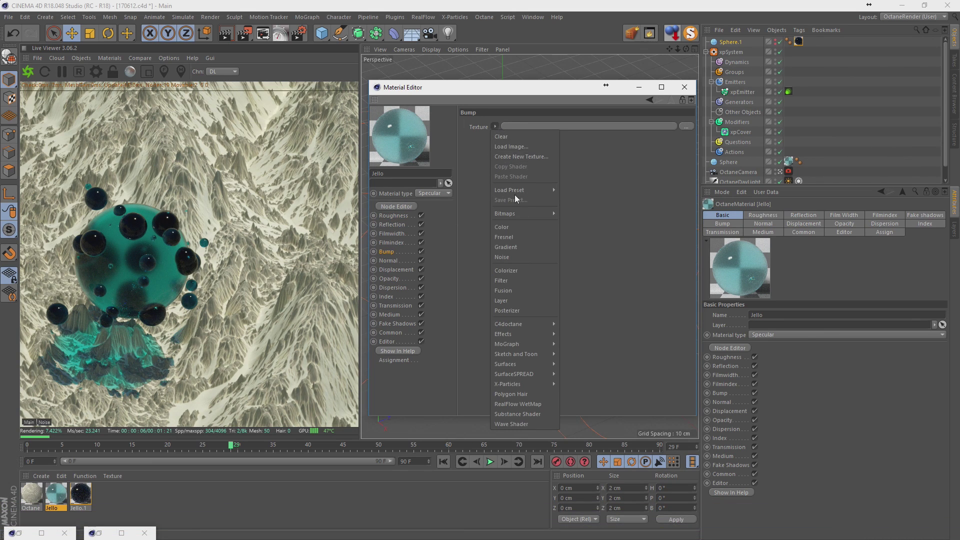
pyautogui.moveTo(510, 323)
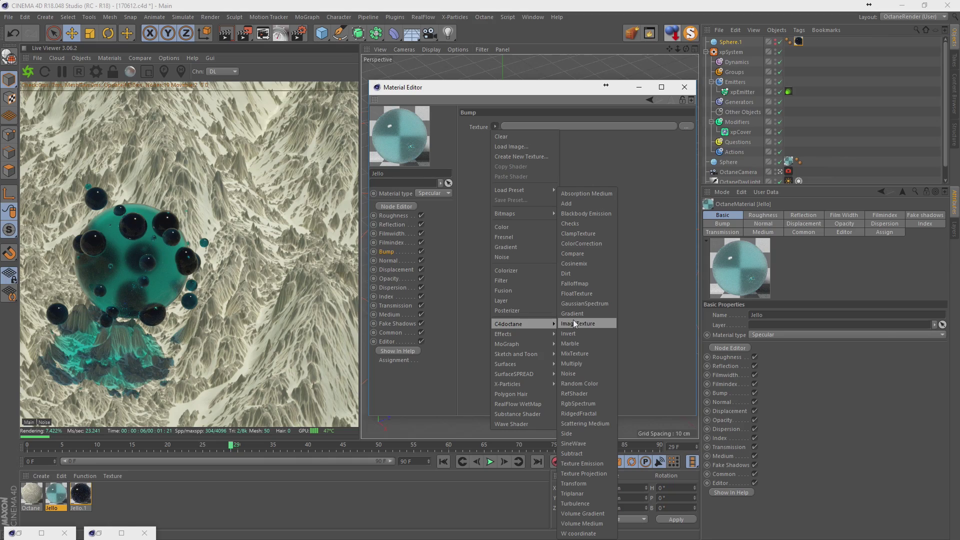
pyautogui.click(582, 323)
pyautogui.click(494, 127)
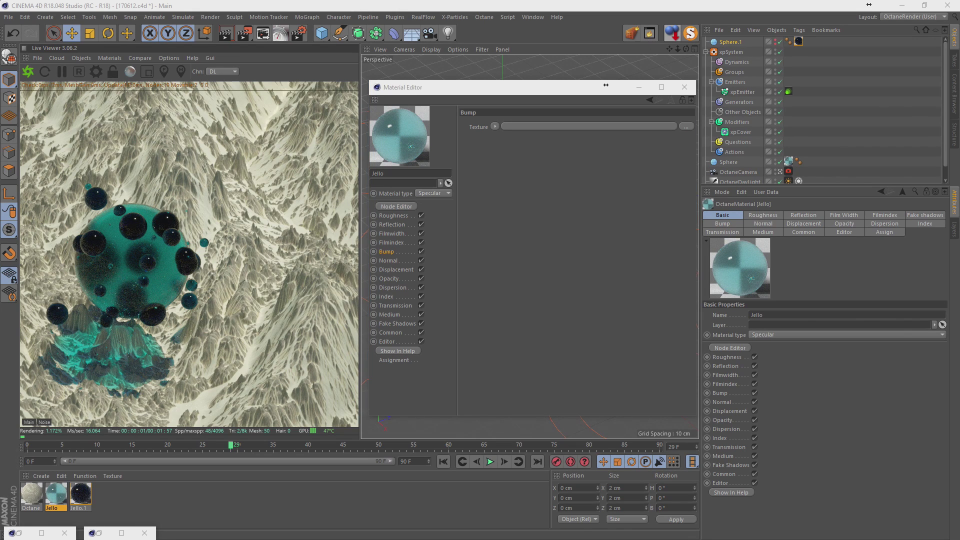
# Add a Noise shader to the bump texture and set its noise type to Electric.
pyautogui.click(495, 127)
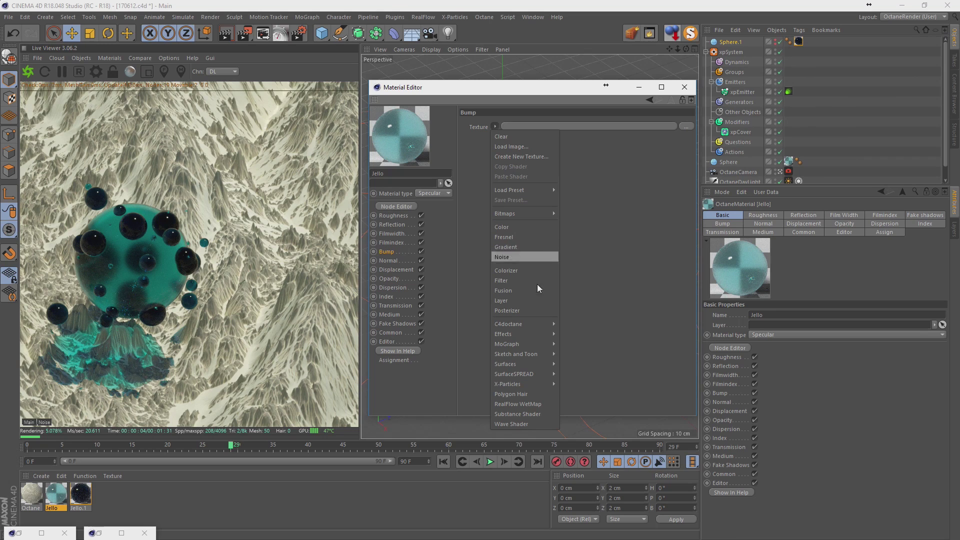
pyautogui.click(515, 229)
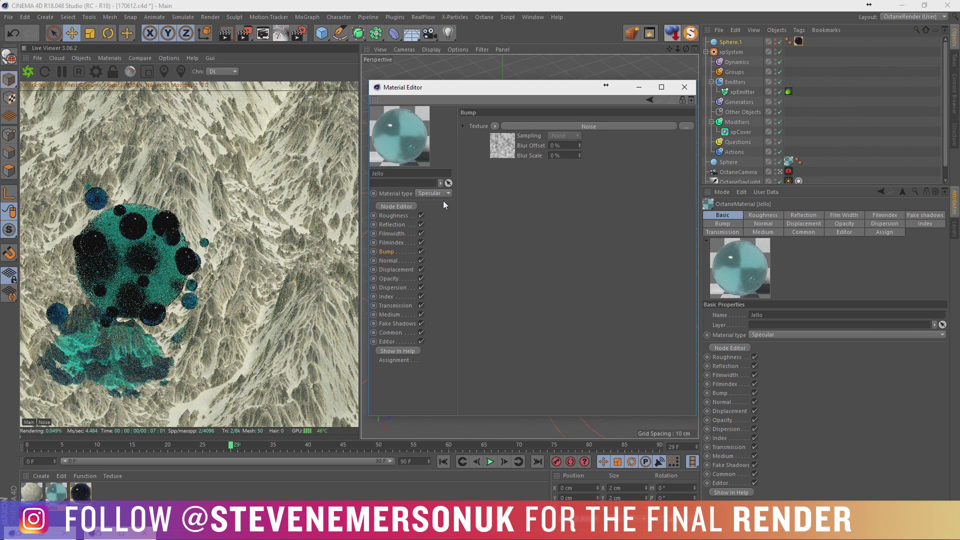
pyautogui.click(499, 149)
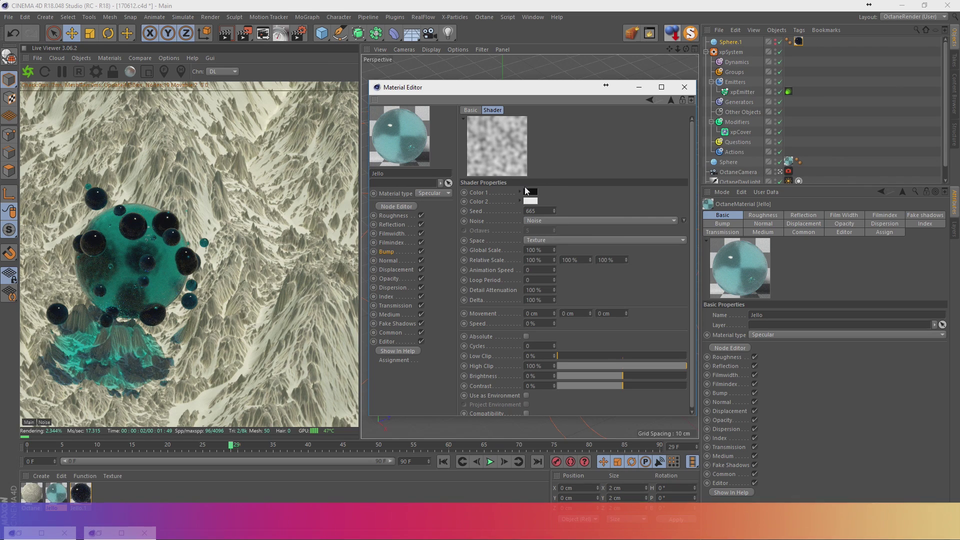
pyautogui.click(559, 223)
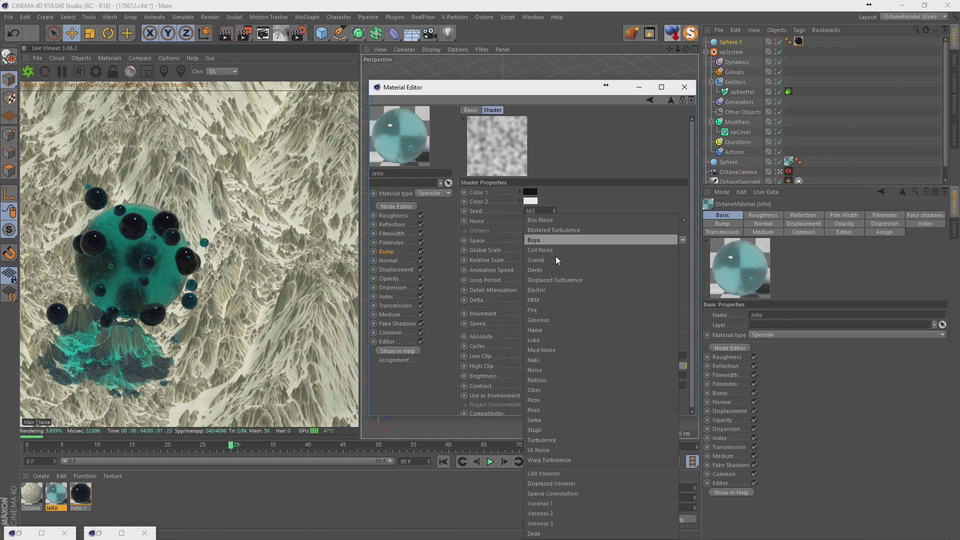
pyautogui.click(555, 287)
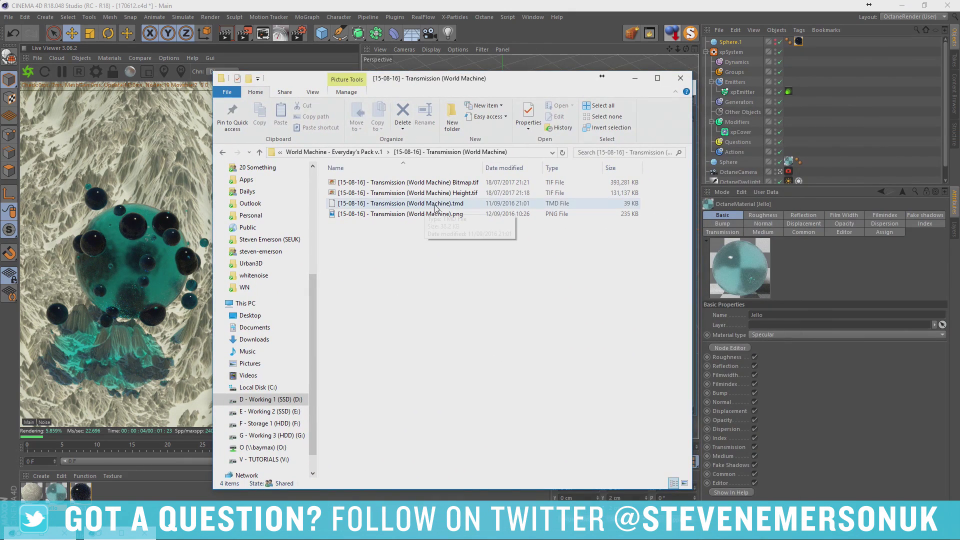
# Go up to Resources, open Textures, and browse the zomax-net glossy and 4k displacement folders.
pyautogui.click(329, 152)
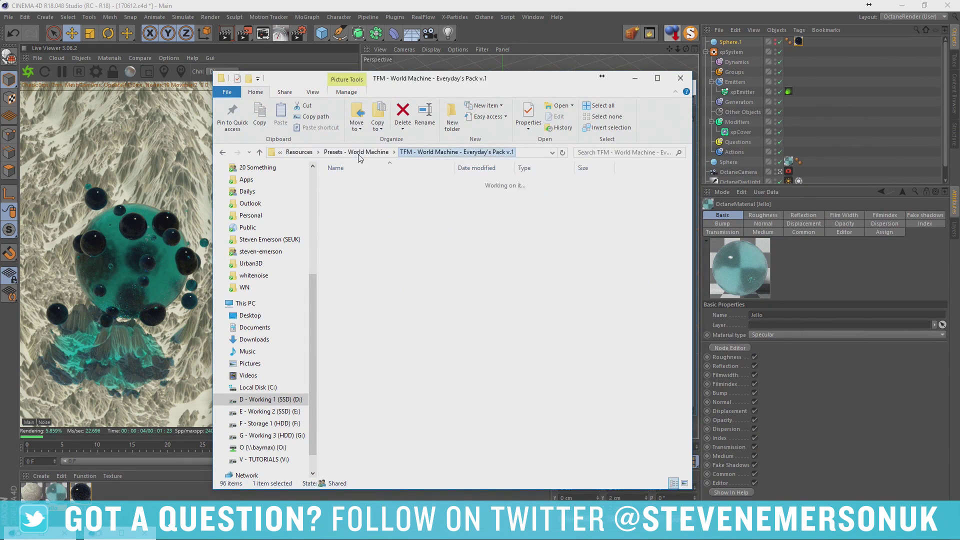
pyautogui.click(369, 153)
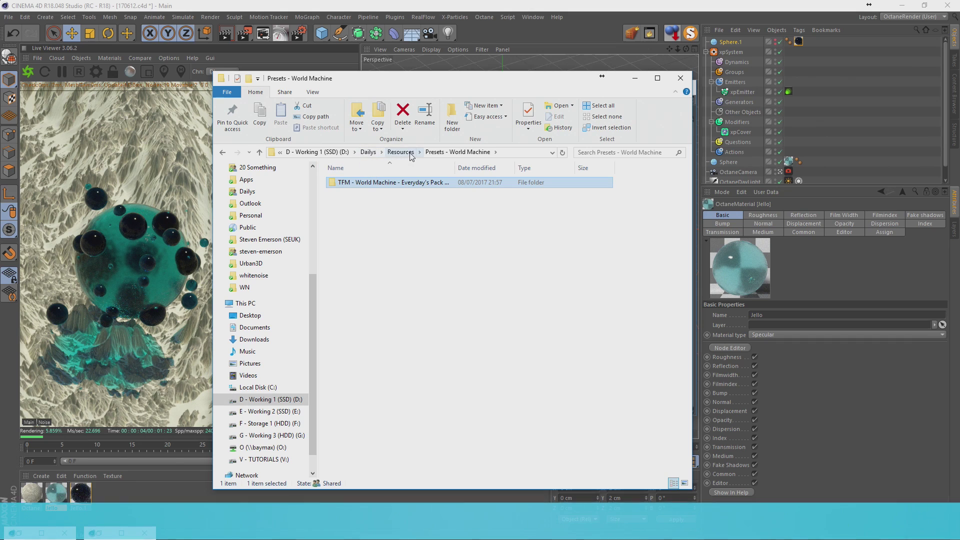
pyautogui.click(426, 152)
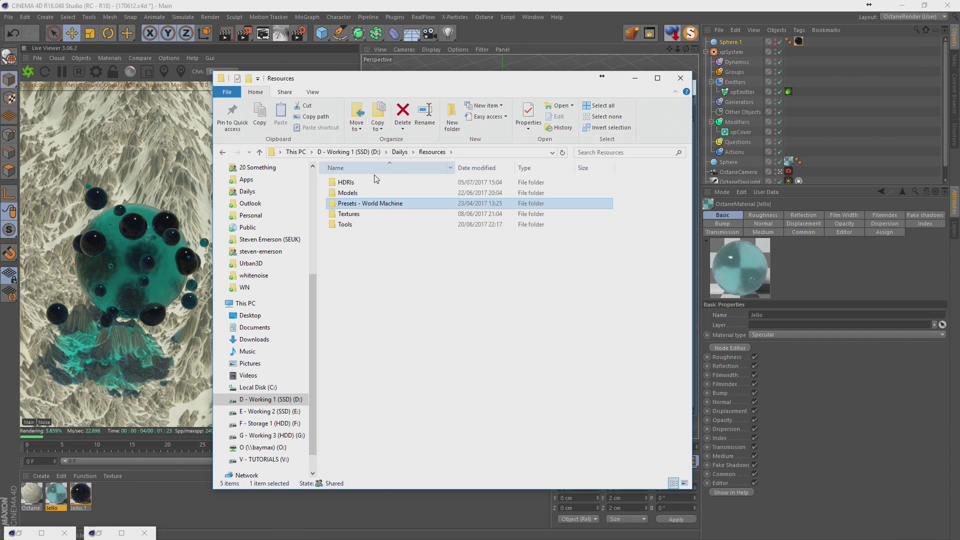
pyautogui.doubleClick(353, 214)
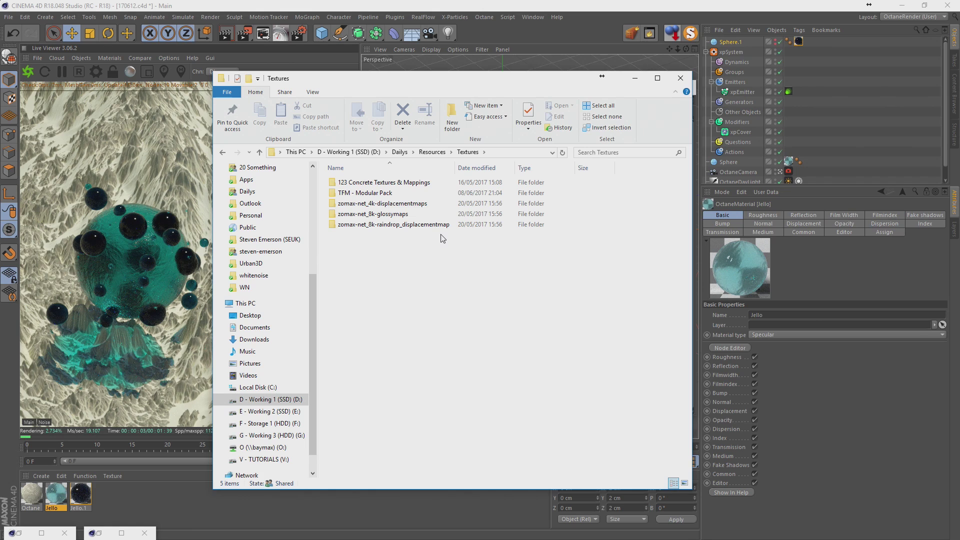
pyautogui.doubleClick(400, 214)
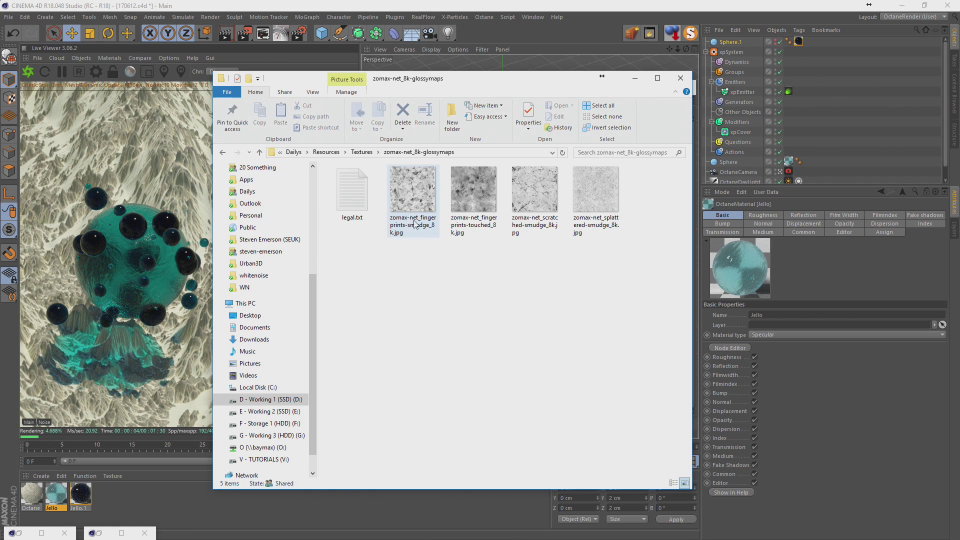
pyautogui.press('BackSpace')
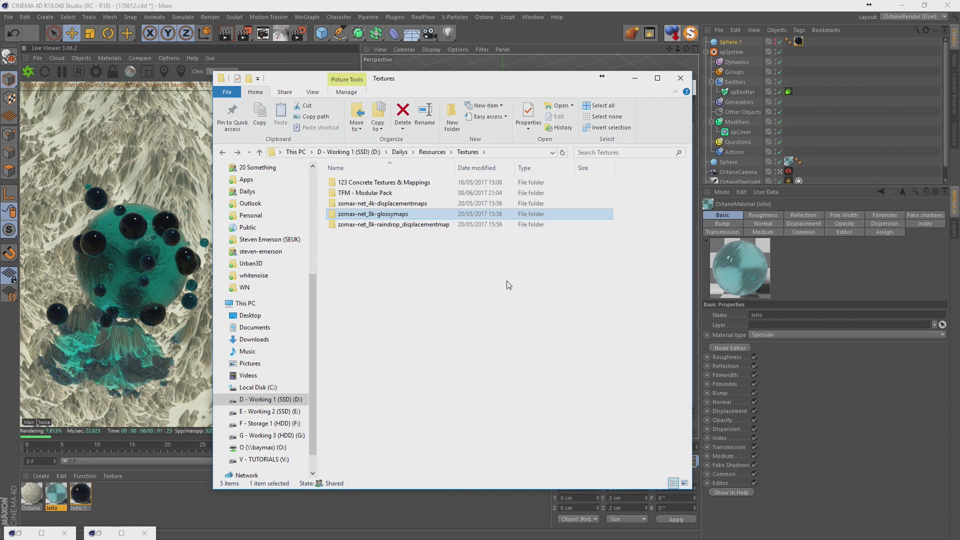
pyautogui.doubleClick(396, 203)
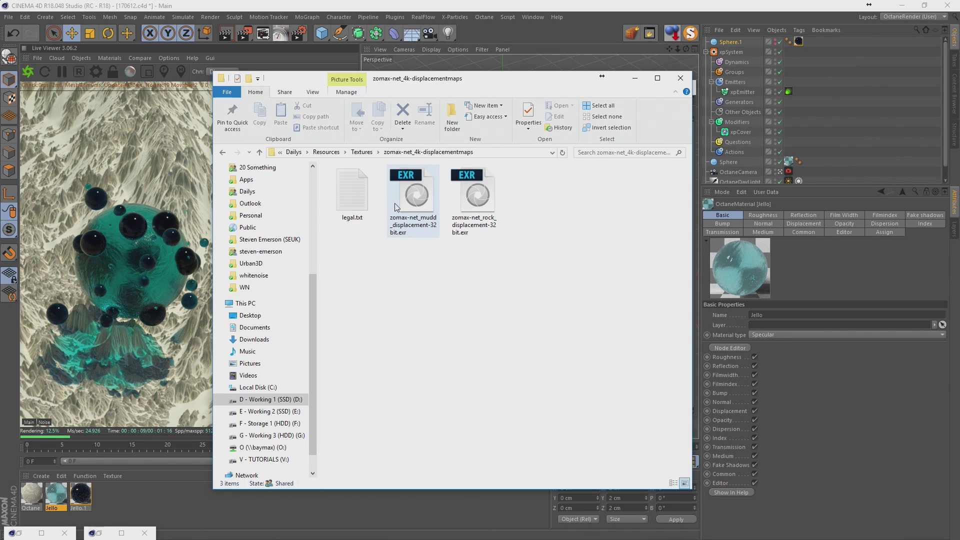
pyautogui.press('BackSpace')
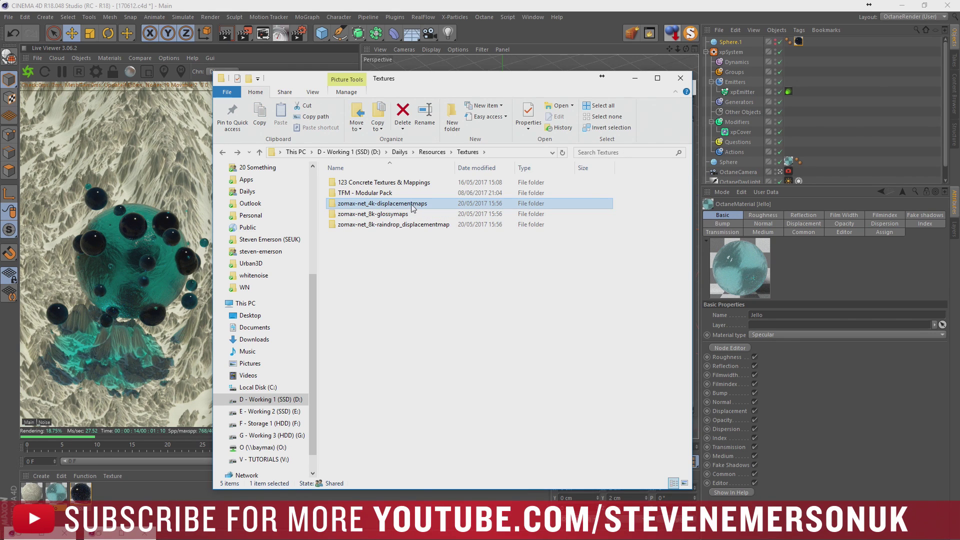
# Back in Cinema 4D, change the Jello bump Noise shader's type from Electric to Luka.
pyautogui.click(416, 214)
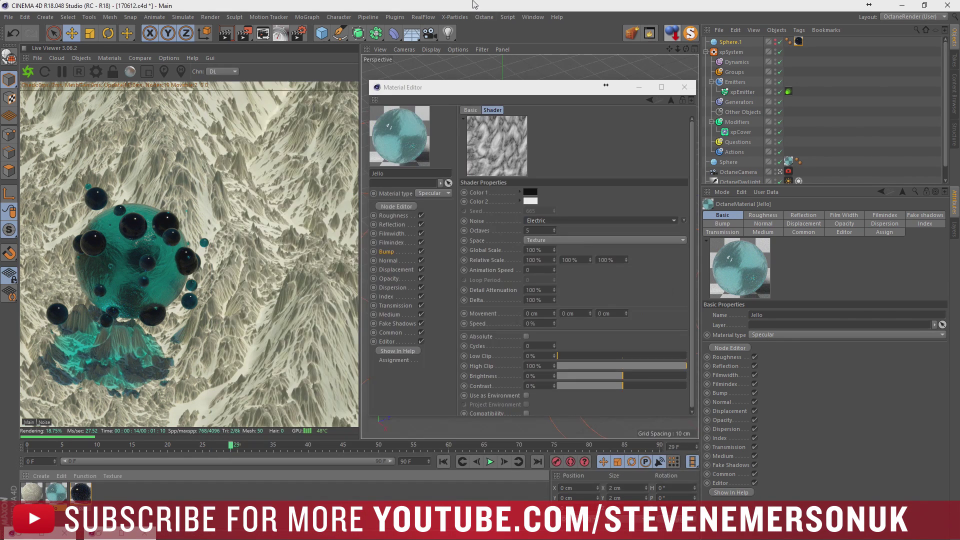
pyautogui.click(478, 62)
pyautogui.click(396, 270)
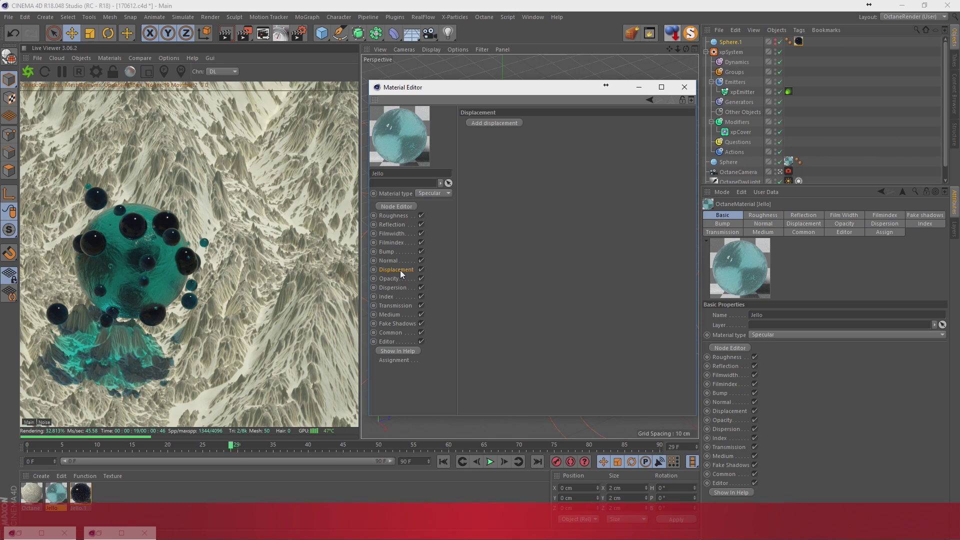
pyautogui.click(394, 260)
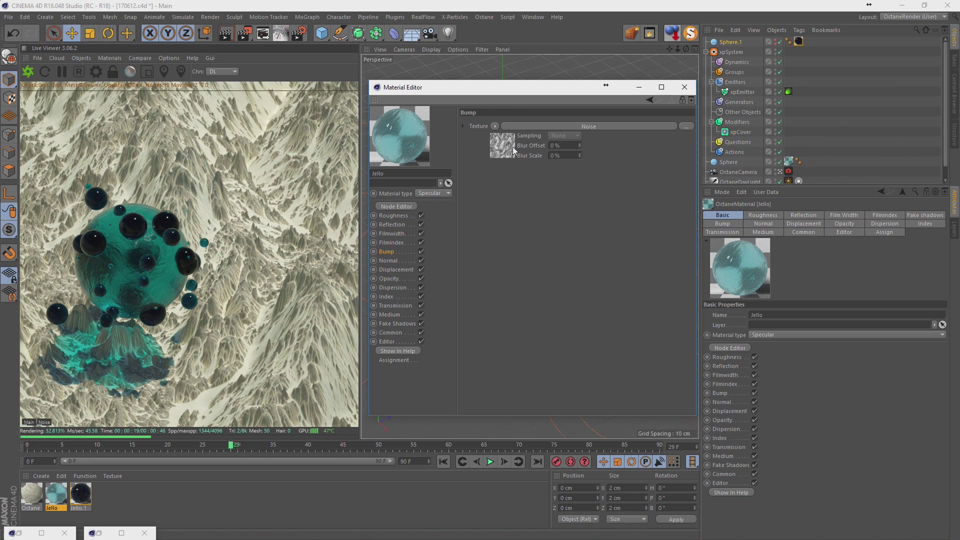
pyautogui.click(513, 147)
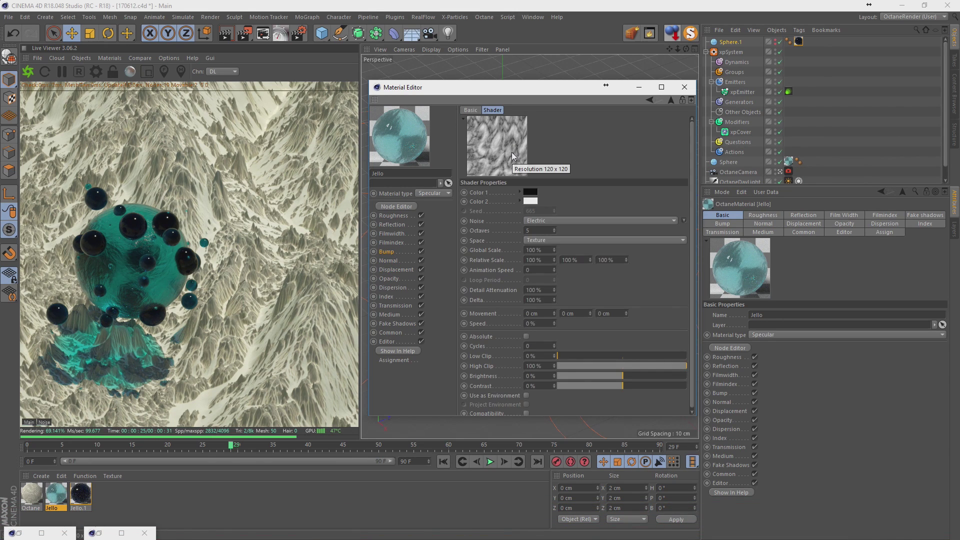
pyautogui.click(559, 221)
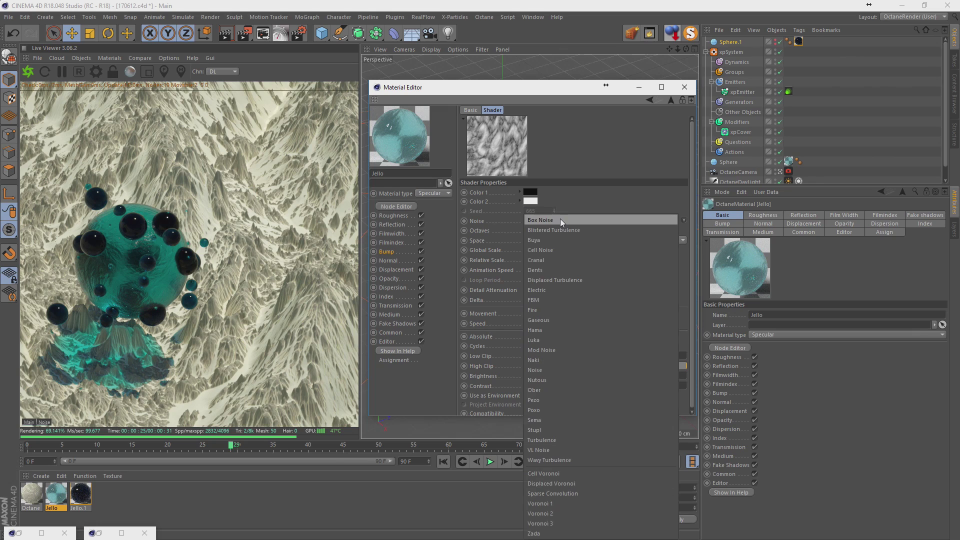
pyautogui.click(546, 338)
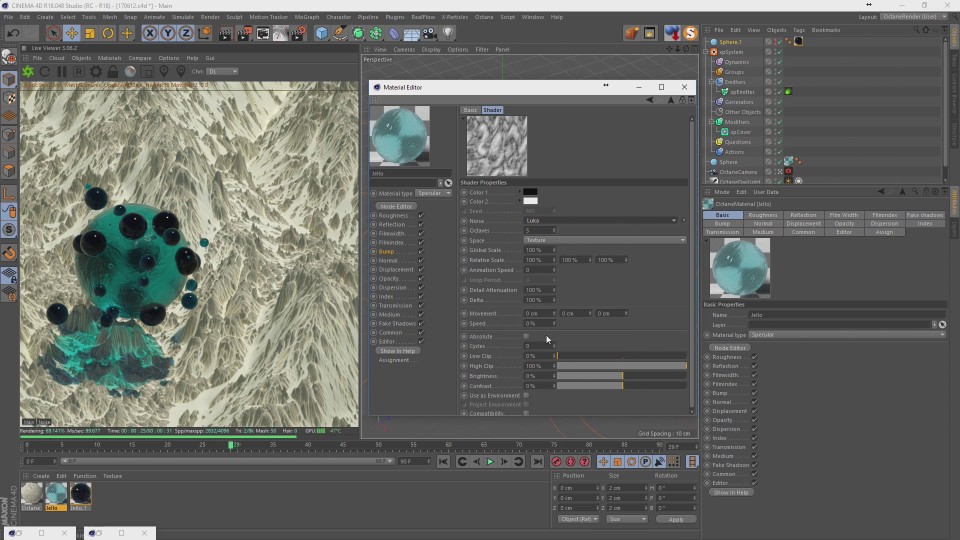
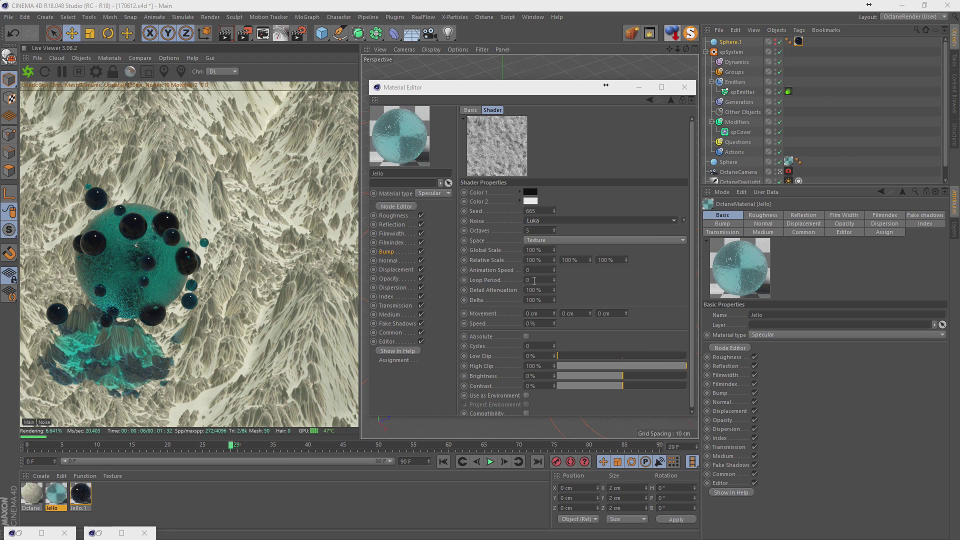
# Open the Jello Bump channel's Noise shader and lower its High Clip to 74%.
pyautogui.click(386, 251)
pyautogui.click(502, 146)
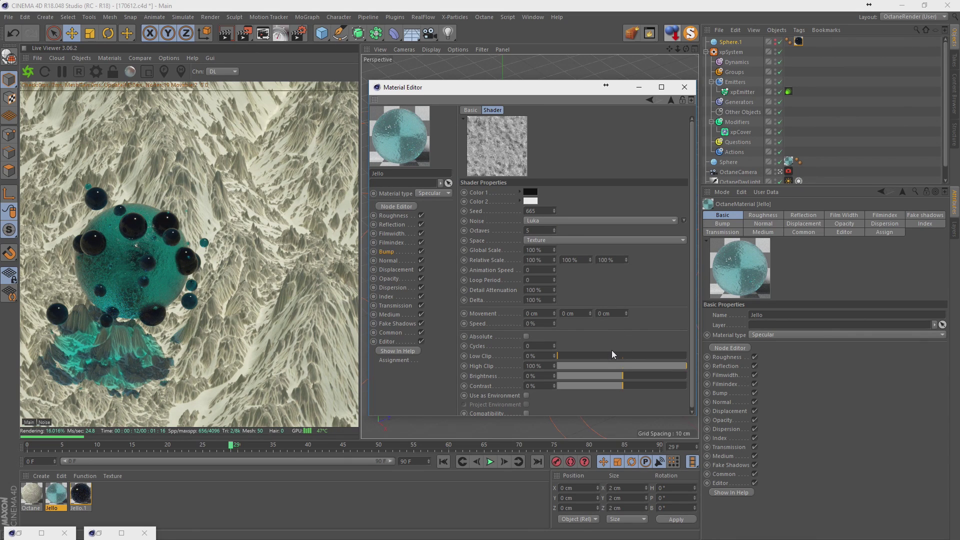
pyautogui.click(651, 366)
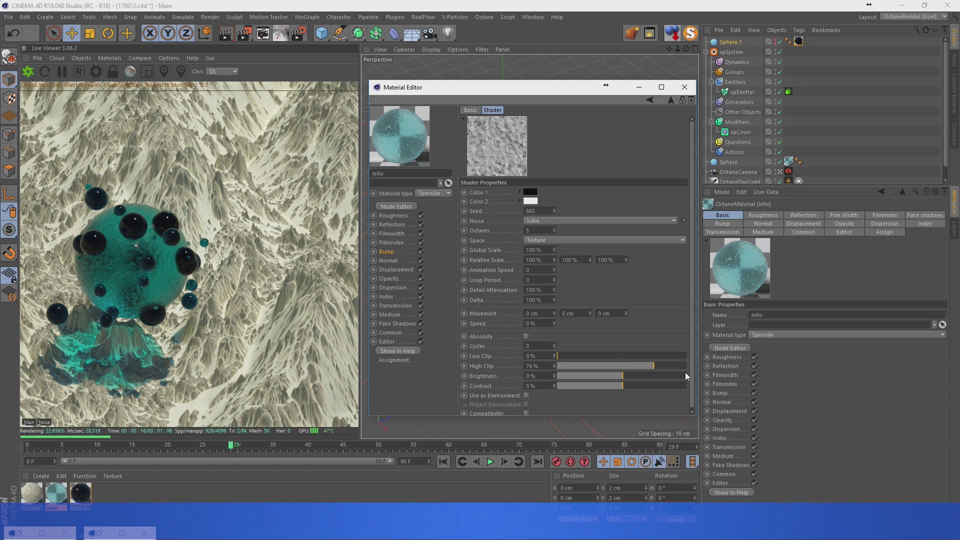
# Drop the bump noise High Clip to 54%, then nudge it back up to 56%.
pyautogui.click(613, 366)
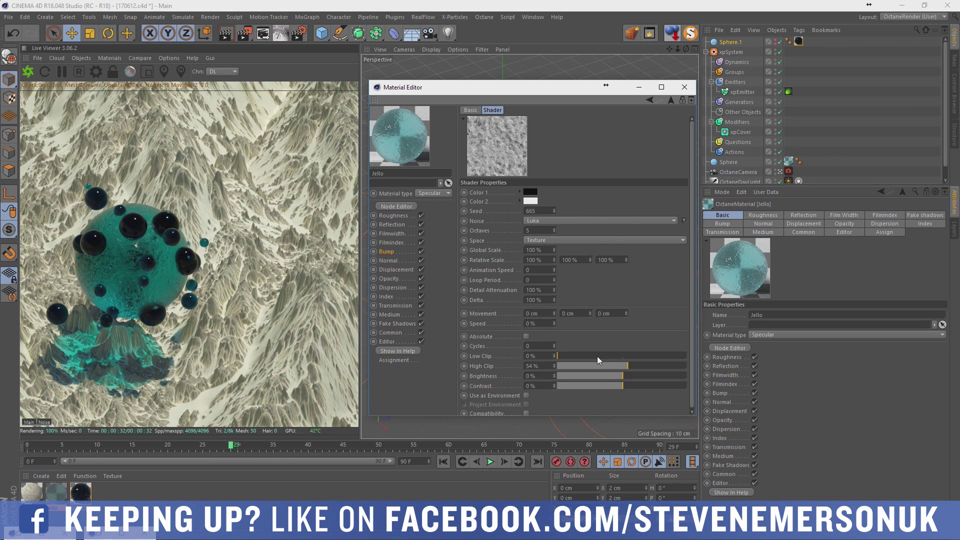
pyautogui.press('Up')
pyautogui.press('Up')
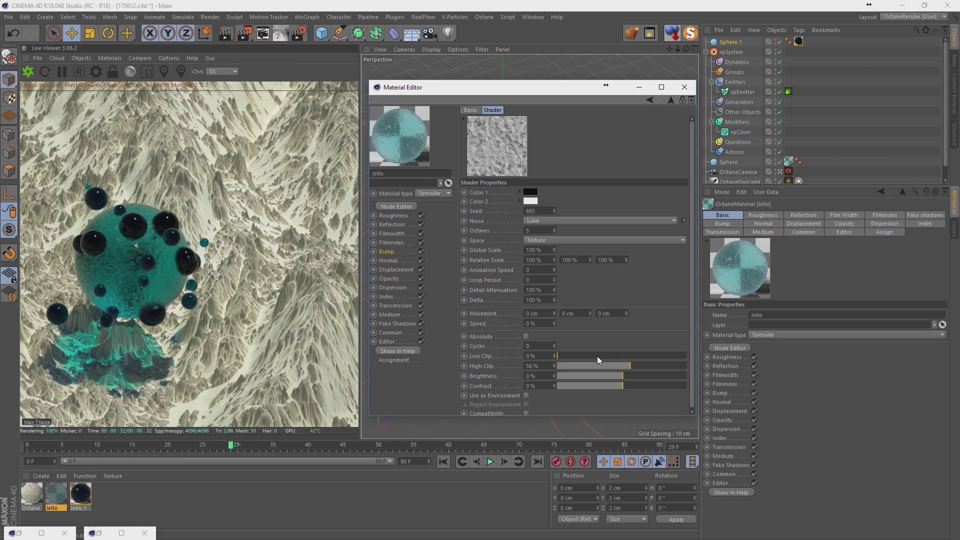
# Set the bump noise Low Clip to 30% and its Contrast to -40%.
pyautogui.click(597, 356)
pyautogui.click(597, 386)
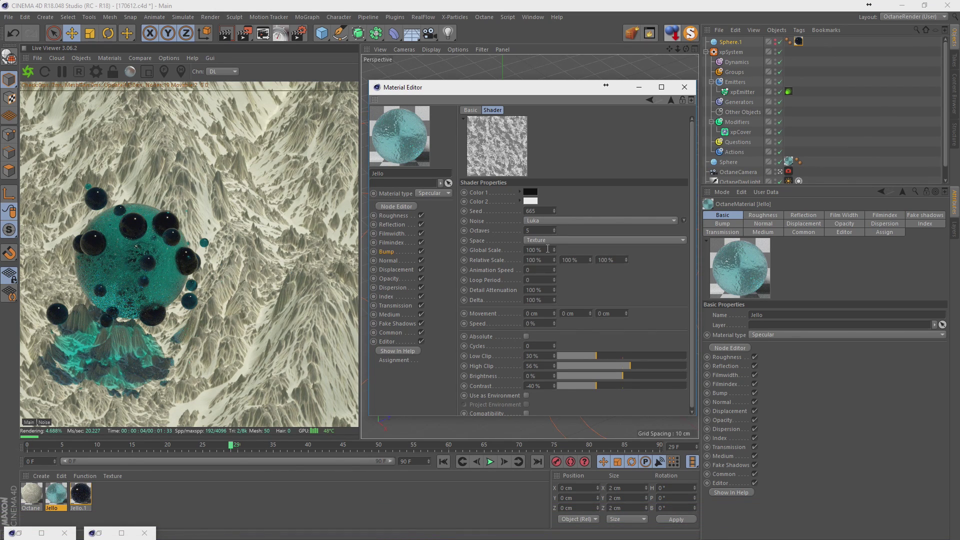
# Enter 200% as the Jello bump noise's Global Scale.
pyautogui.click(534, 250)
pyautogui.write('200')
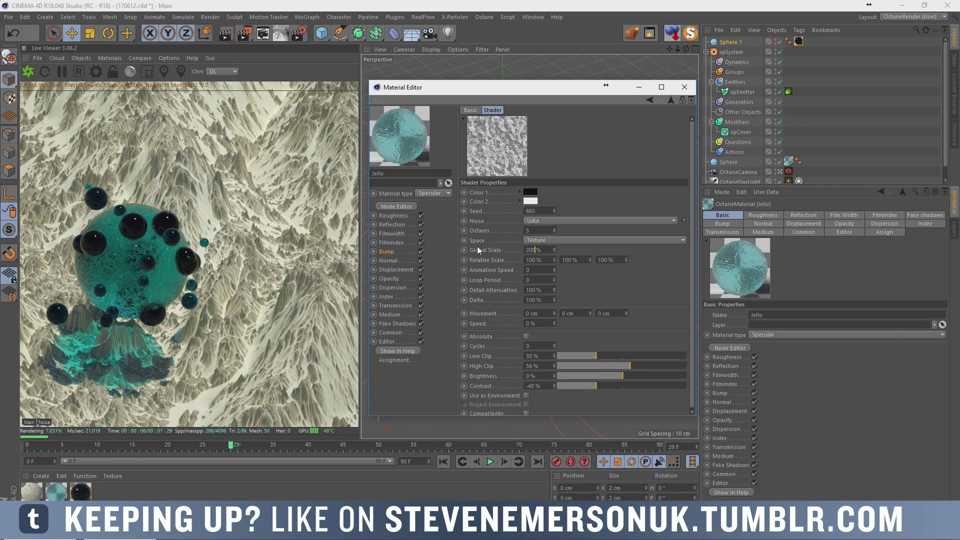
pyautogui.press('Return')
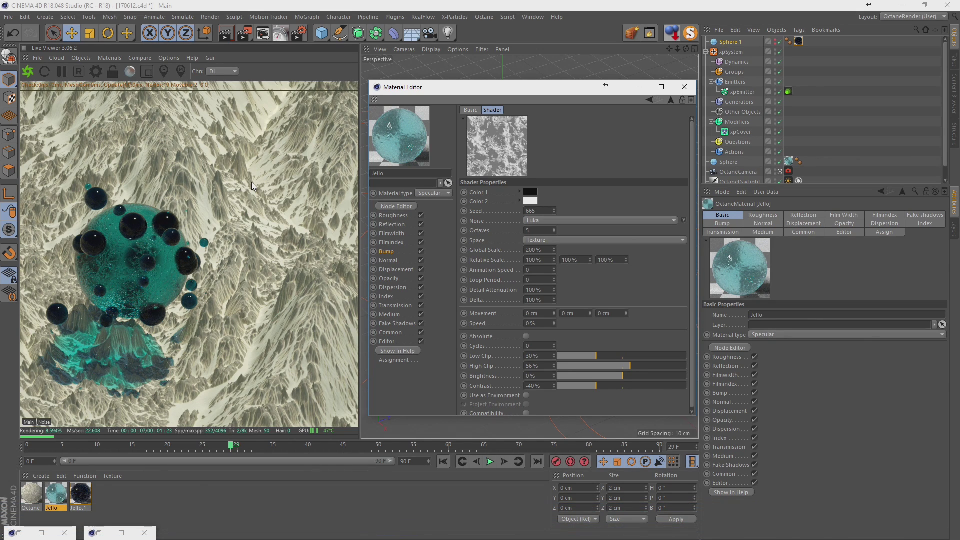
# Open the terrain's Octane material node graph and select its ColorCorrection node.
pyautogui.click(684, 87)
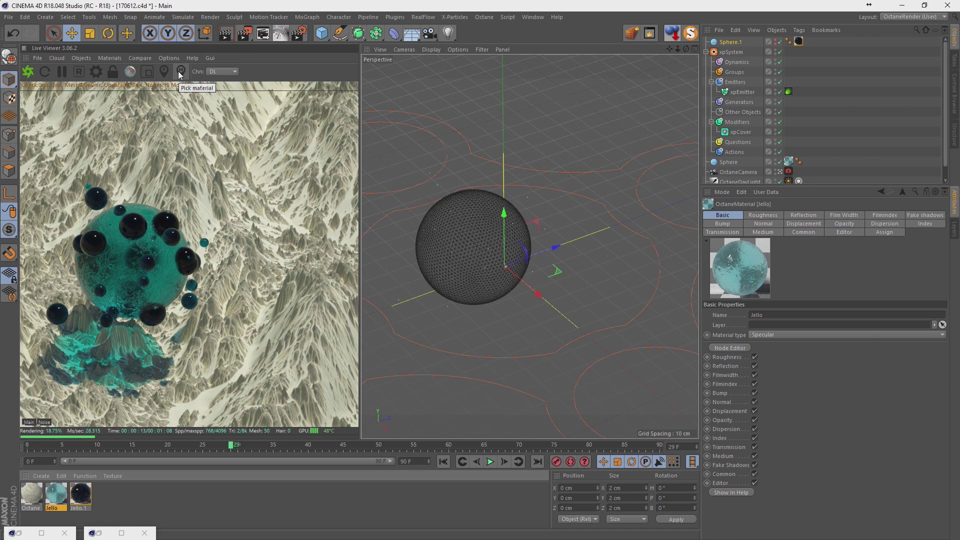
pyautogui.click(34, 495)
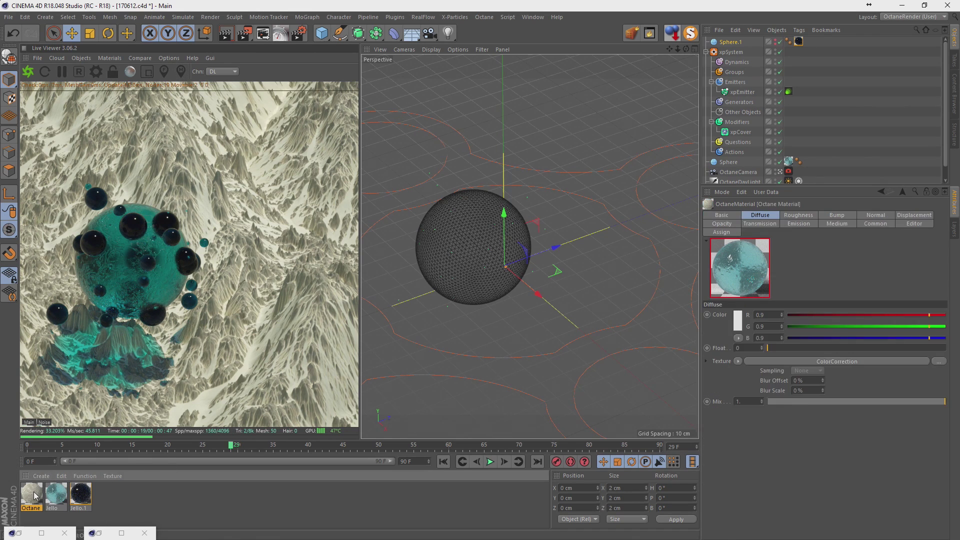
pyautogui.doubleClick(34, 495)
pyautogui.moveTo(317, 67); pyautogui.dragTo(528, 91)
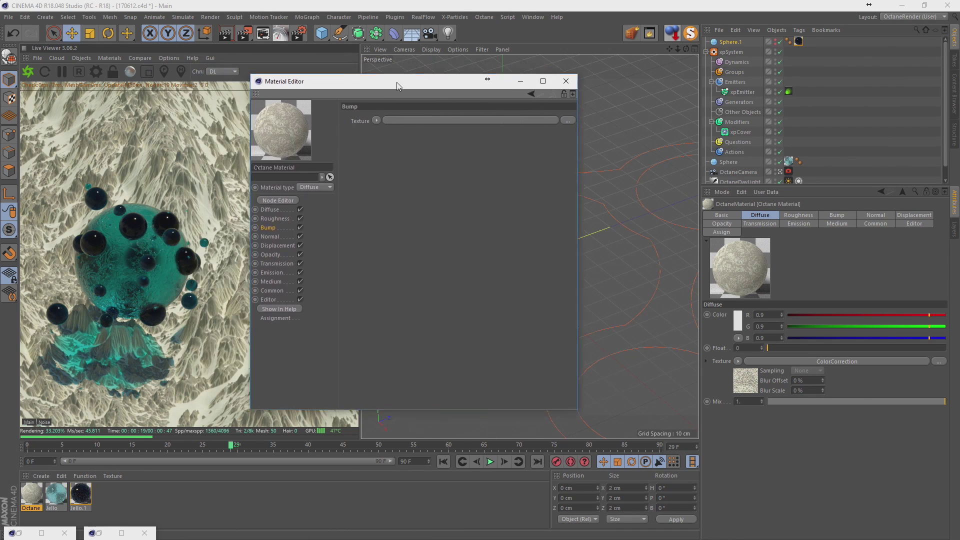
pyautogui.click(388, 210)
pyautogui.click(385, 302)
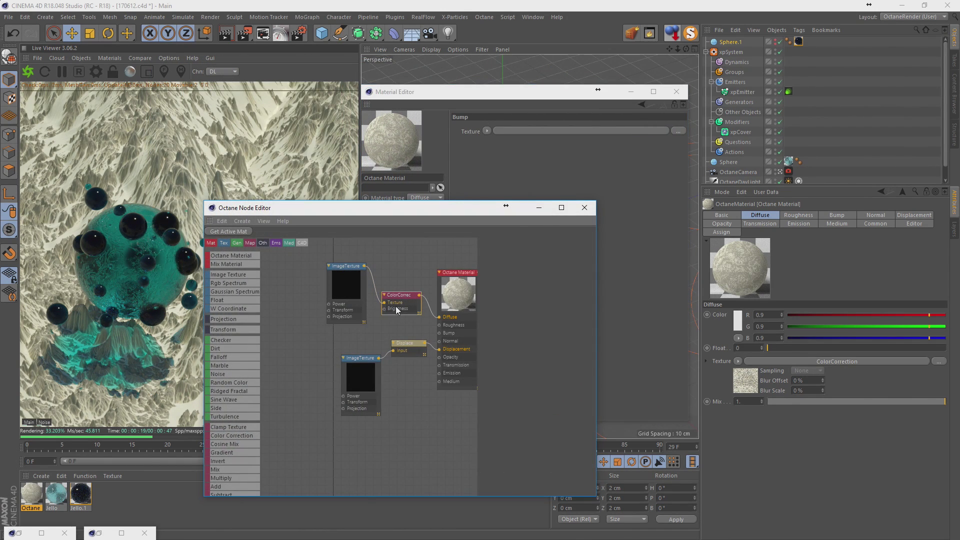
pyautogui.moveTo(506, 205); pyautogui.dragTo(674, 109)
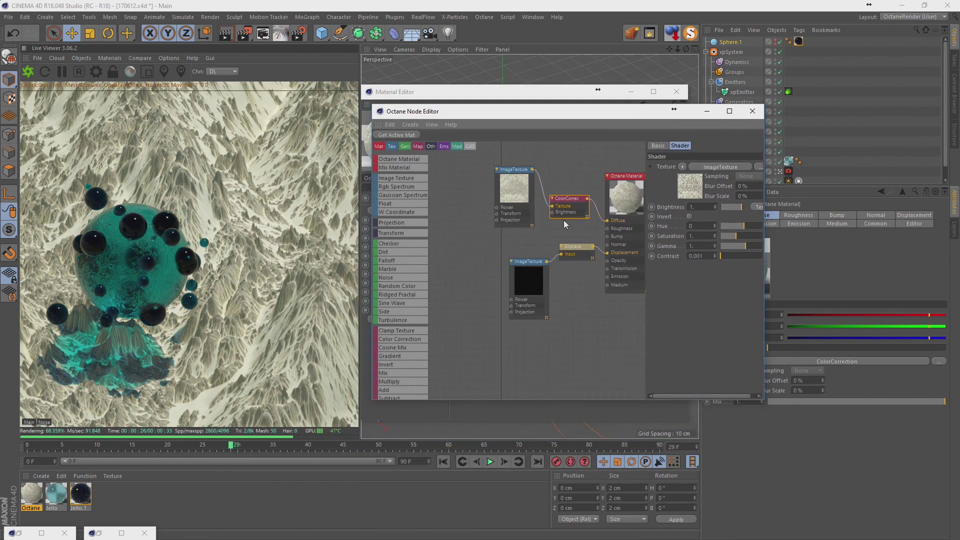
# Try a negative Color Correction hue, undo it, and widen the node editor's settings area.
pyautogui.moveTo(744, 226)
pyautogui.mouseDown()
pyautogui.moveTo(727, 229)
pyautogui.moveTo(763, 237)
pyautogui.moveTo(721, 223)
pyautogui.mouseUp()
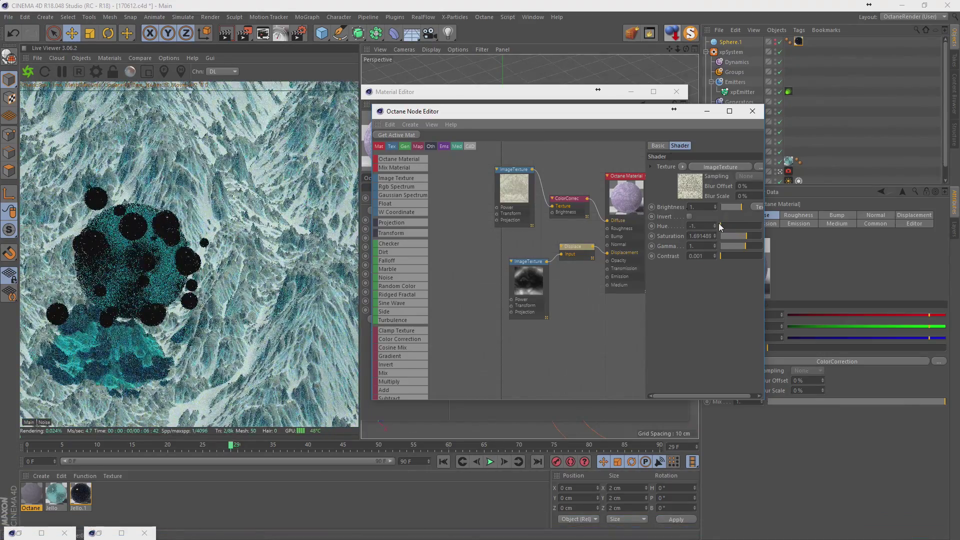
pyautogui.moveTo(722, 223)
pyautogui.mouseDown()
pyautogui.moveTo(713, 228)
pyautogui.moveTo(759, 230)
pyautogui.mouseUp()
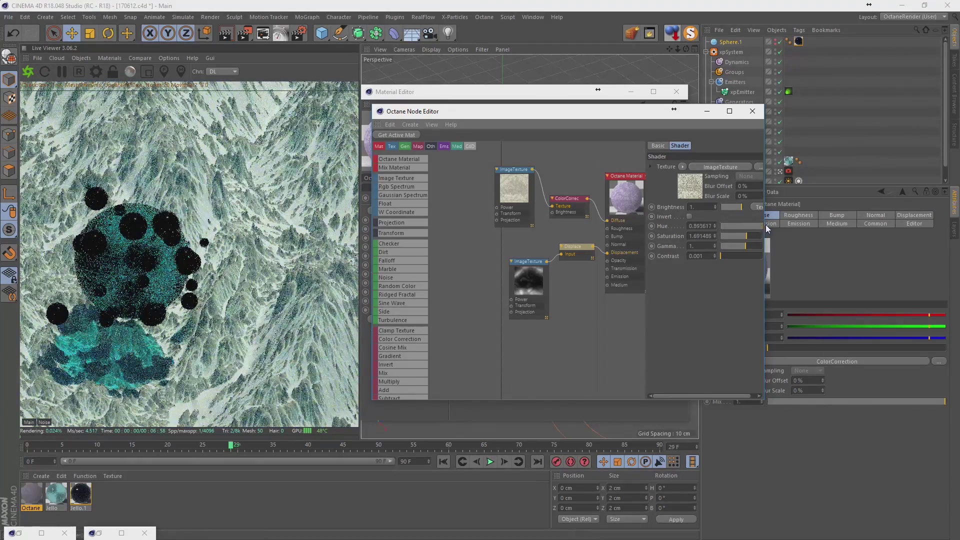
pyautogui.hotkey('ctrl', 'z')
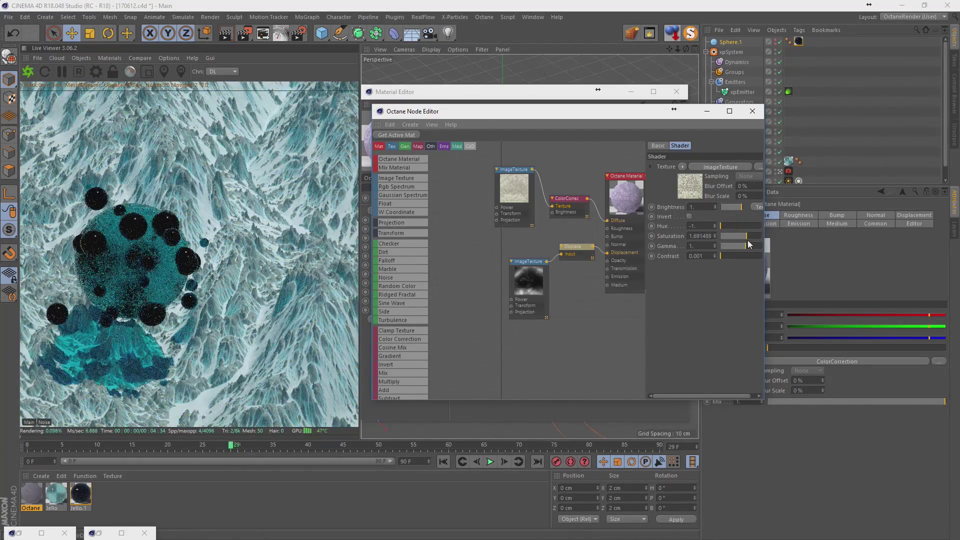
pyautogui.moveTo(765, 242); pyautogui.dragTo(889, 245)
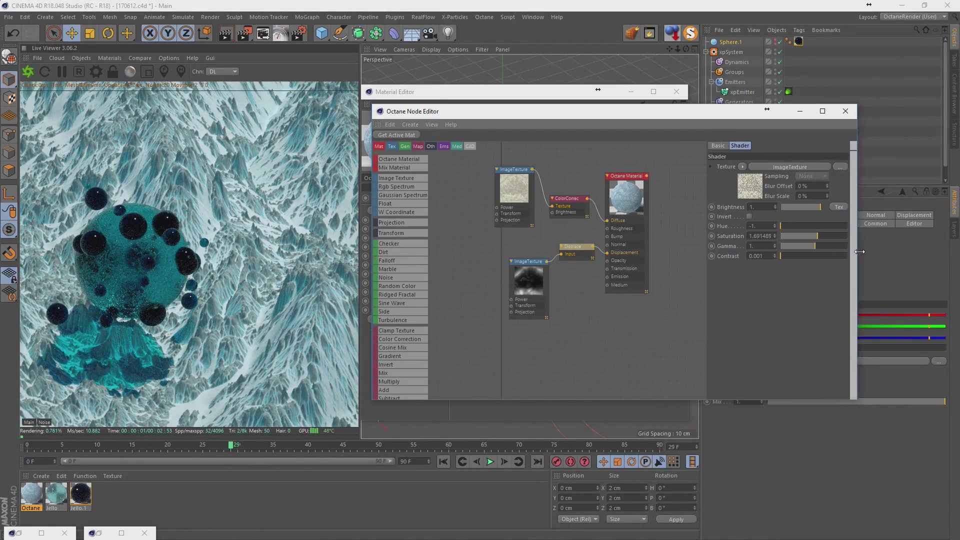
pyautogui.moveTo(733, 256); pyautogui.dragTo(674, 255)
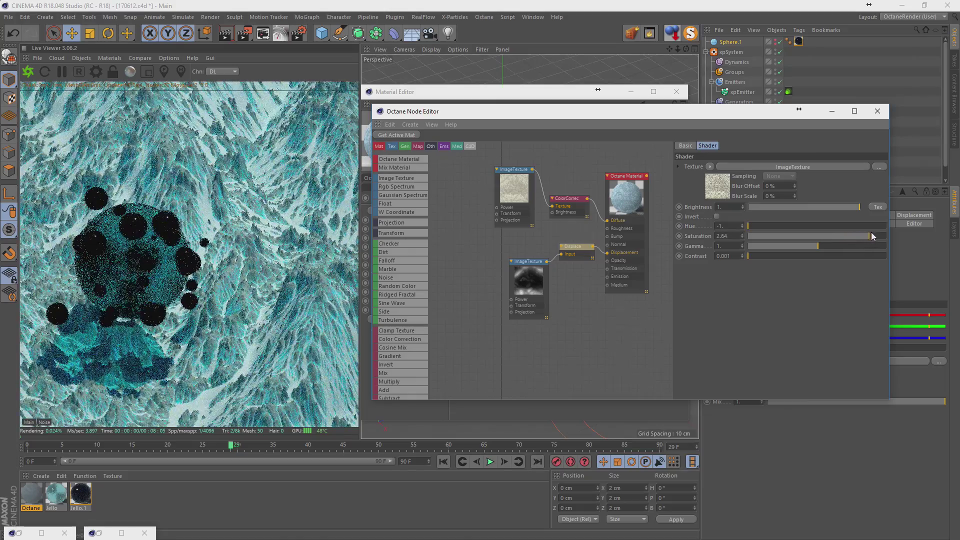
# Tune Color Correction hue, saturation 1.254545 and gamma 5.833879 for dark brown terrain.
pyautogui.moveTo(816, 232)
pyautogui.mouseDown()
pyautogui.moveTo(785, 233)
pyautogui.moveTo(825, 231)
pyautogui.moveTo(797, 247)
pyautogui.moveTo(845, 245)
pyautogui.moveTo(825, 247)
pyautogui.mouseUp()
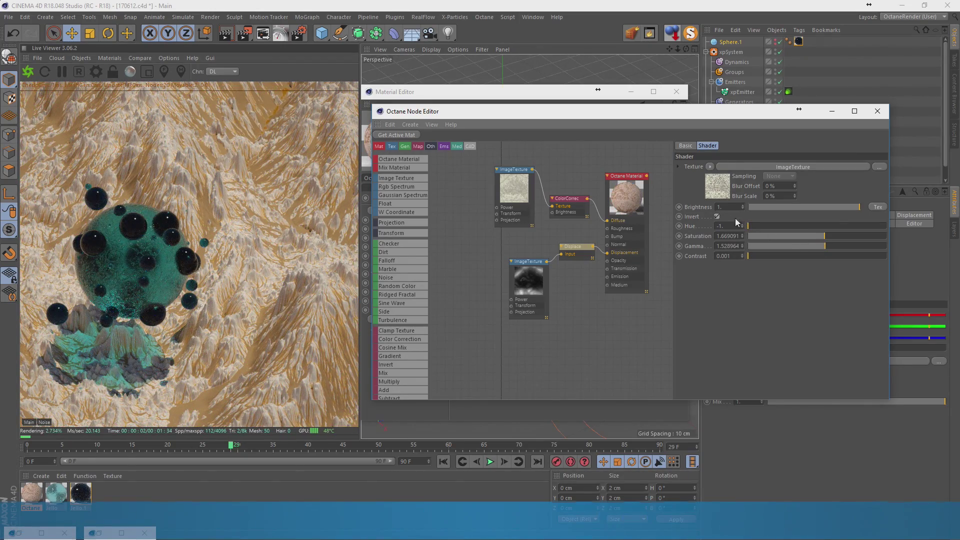
pyautogui.moveTo(825, 236)
pyautogui.mouseDown()
pyautogui.moveTo(790, 236)
pyautogui.moveTo(847, 236)
pyautogui.moveTo(808, 247)
pyautogui.moveTo(828, 247)
pyautogui.mouseUp()
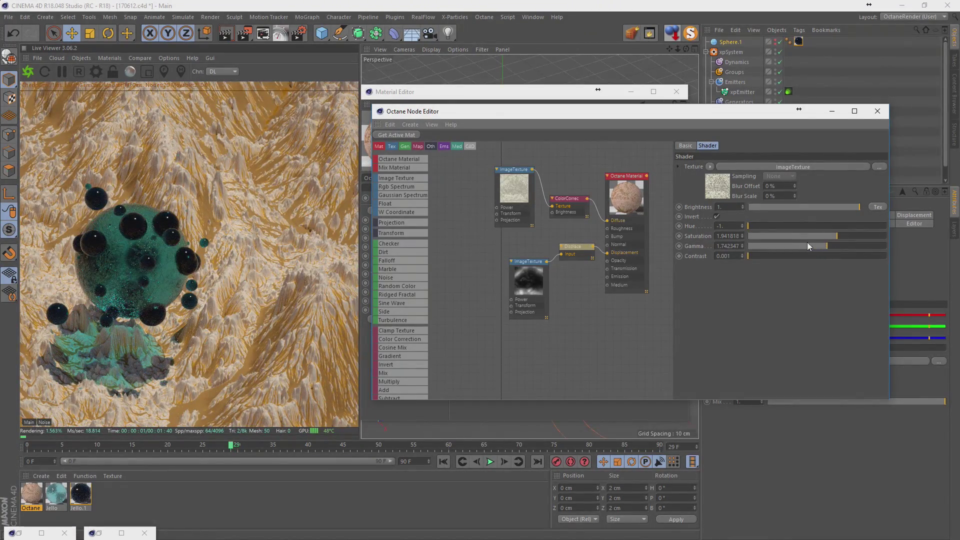
pyautogui.moveTo(763, 226); pyautogui.dragTo(809, 226)
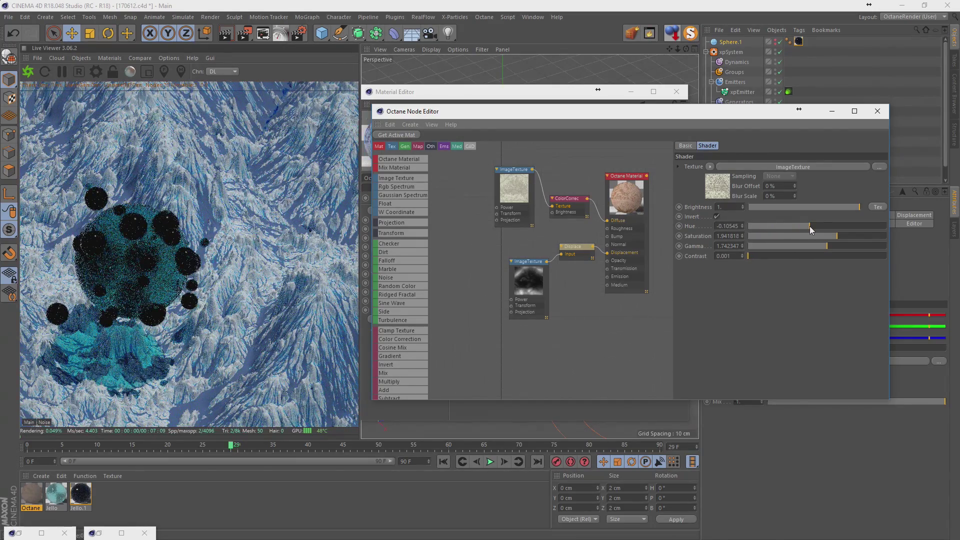
pyautogui.moveTo(810, 226); pyautogui.dragTo(803, 229)
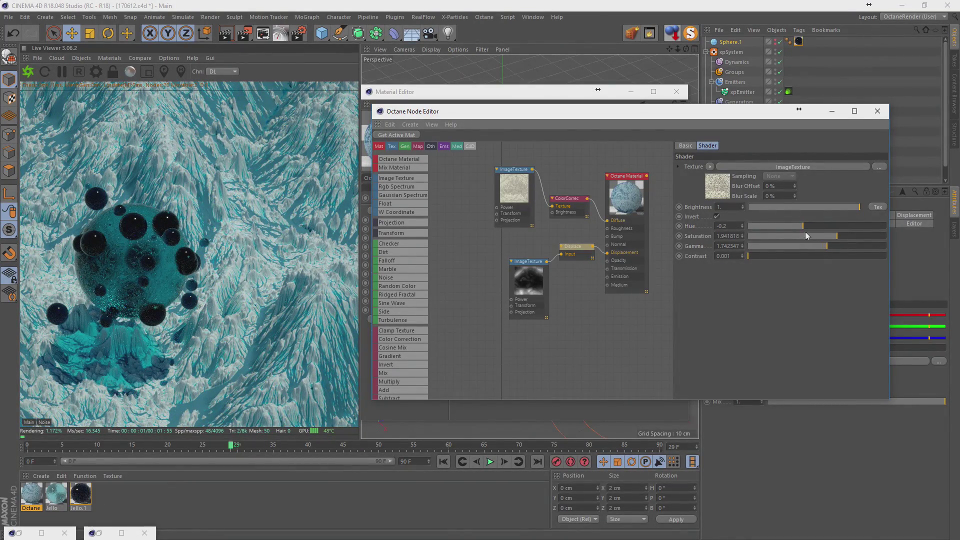
pyautogui.moveTo(801, 228); pyautogui.dragTo(749, 230)
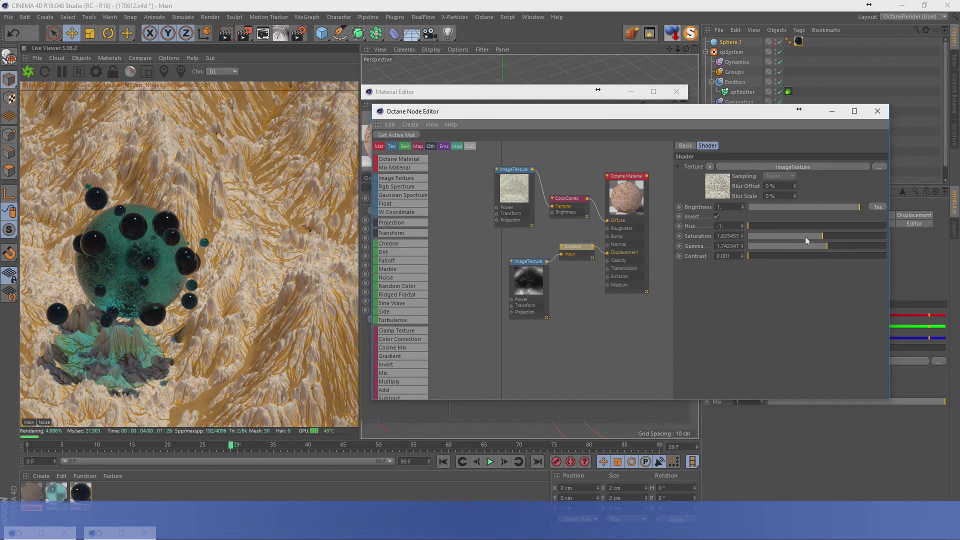
pyautogui.moveTo(827, 236)
pyautogui.mouseDown()
pyautogui.moveTo(771, 237)
pyautogui.moveTo(805, 237)
pyautogui.mouseUp()
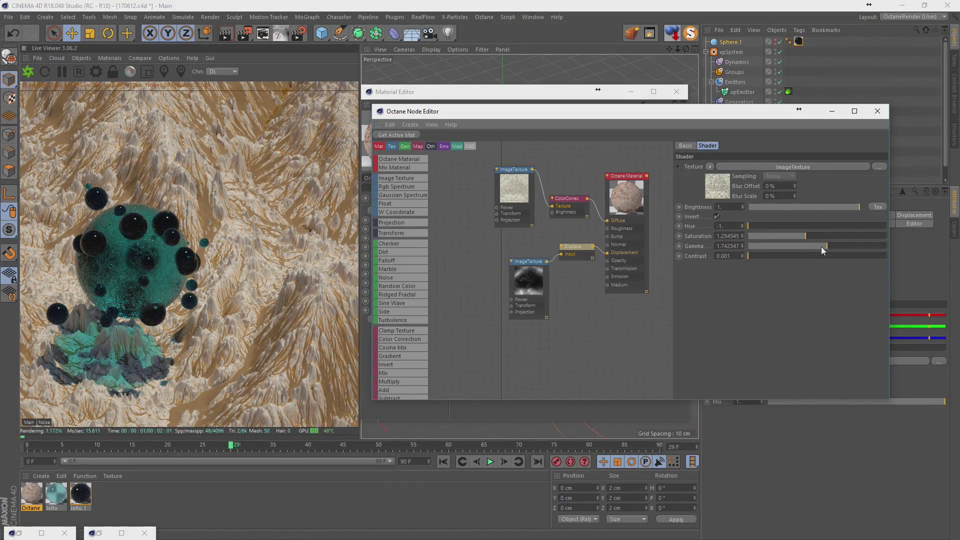
pyautogui.moveTo(809, 245)
pyautogui.mouseDown()
pyautogui.moveTo(860, 244)
pyautogui.moveTo(832, 247)
pyautogui.moveTo(845, 246)
pyautogui.mouseUp()
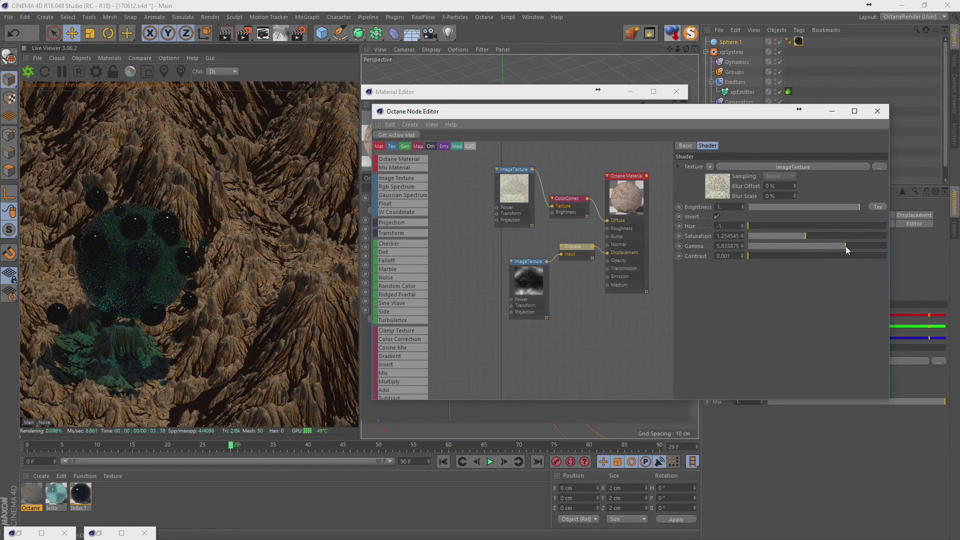
pyautogui.moveTo(736, 115); pyautogui.dragTo(672, 203)
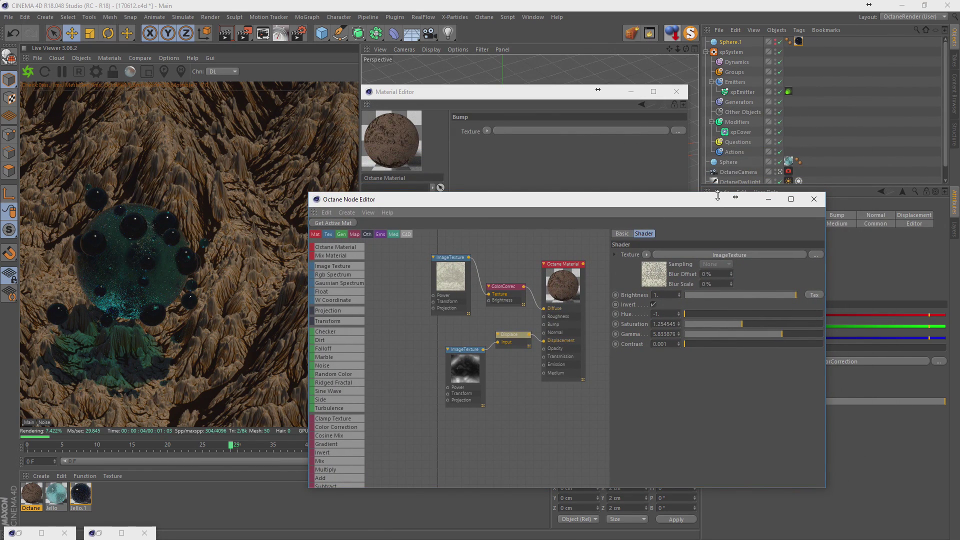
# Select OctaneDayLight and set its DayLight Tag Power to 1.
pyautogui.click(744, 181)
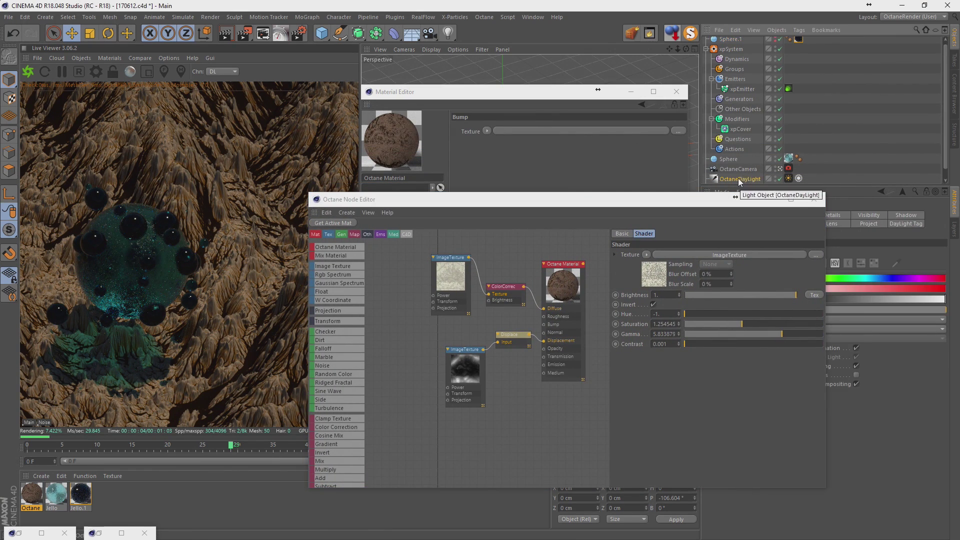
pyautogui.moveTo(678, 205); pyautogui.dragTo(571, 181)
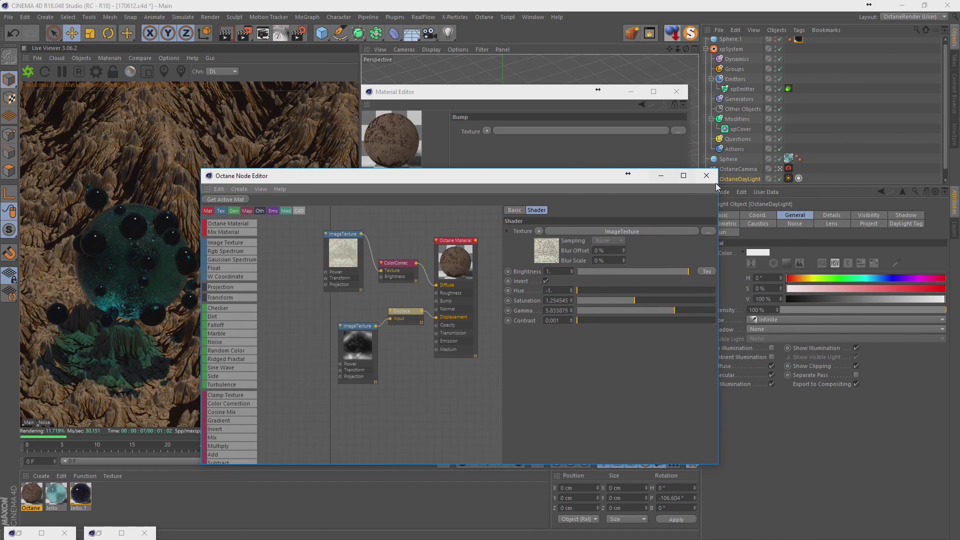
pyautogui.click(788, 179)
pyautogui.click(788, 179)
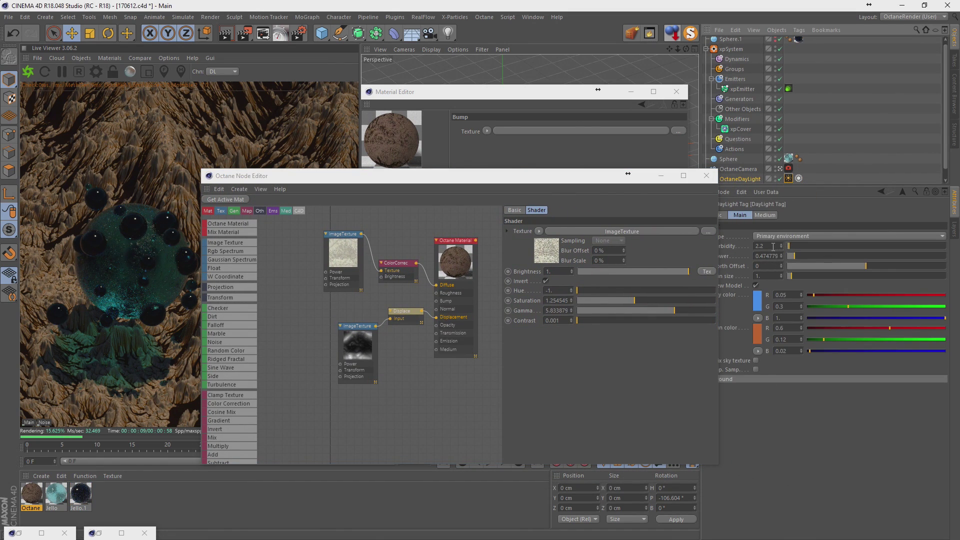
pyautogui.write('1')
pyautogui.press('Return')
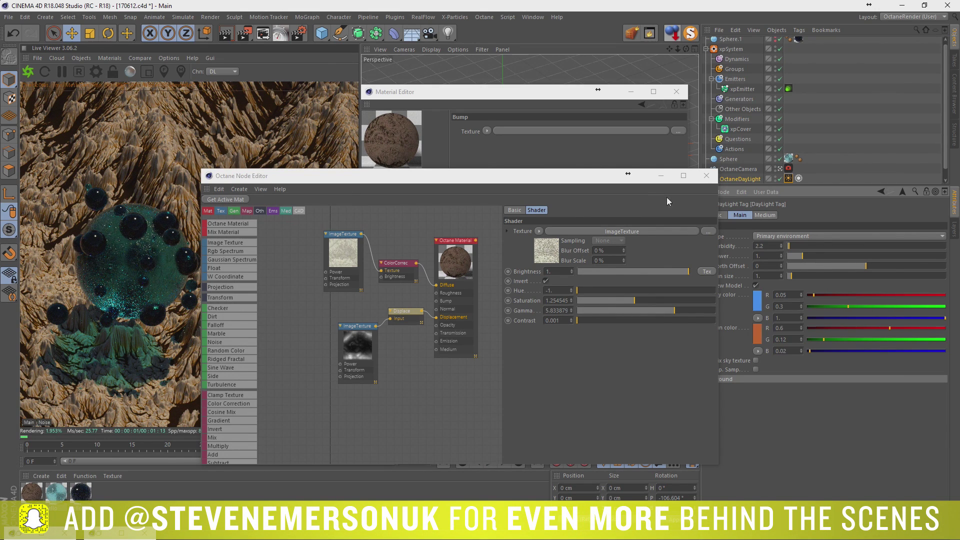
# Close the node and material editors and raise the daylight Power to 1.5.
pyautogui.click(702, 179)
pyautogui.click(674, 94)
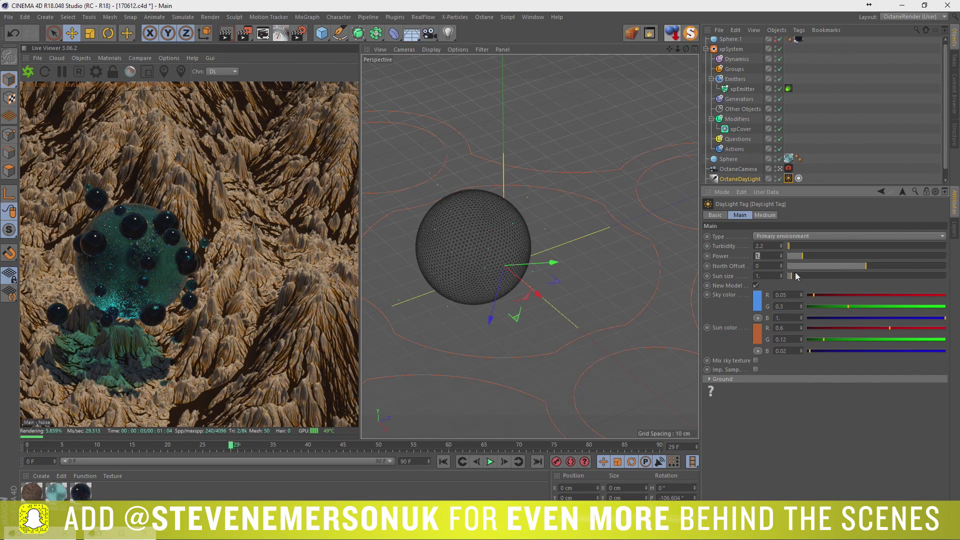
pyautogui.write('1.5')
pyautogui.press('Return')
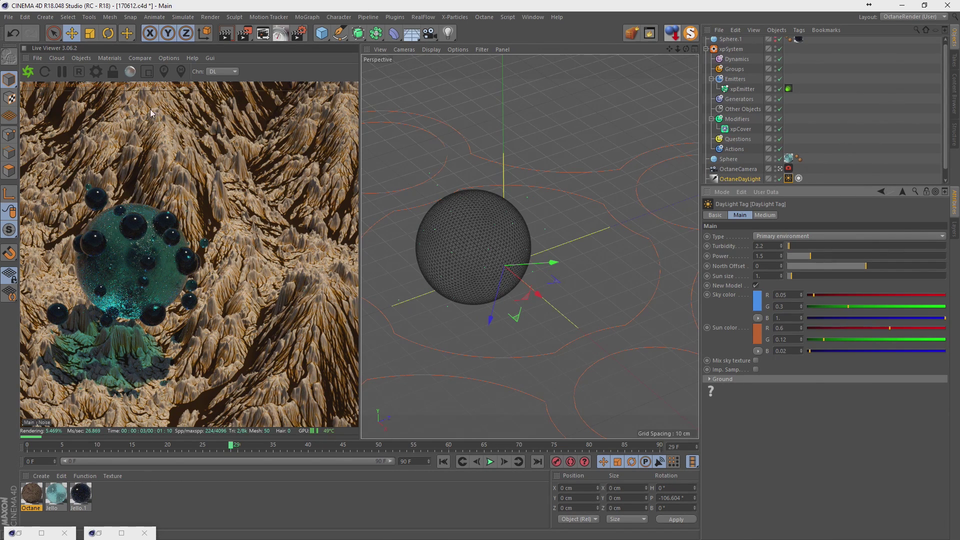
# Dismiss the Octane render settings, show the camera tag's lens settings, and save the scene.
pyautogui.click(97, 71)
pyautogui.moveTo(88, 10); pyautogui.dragTo(377, 39)
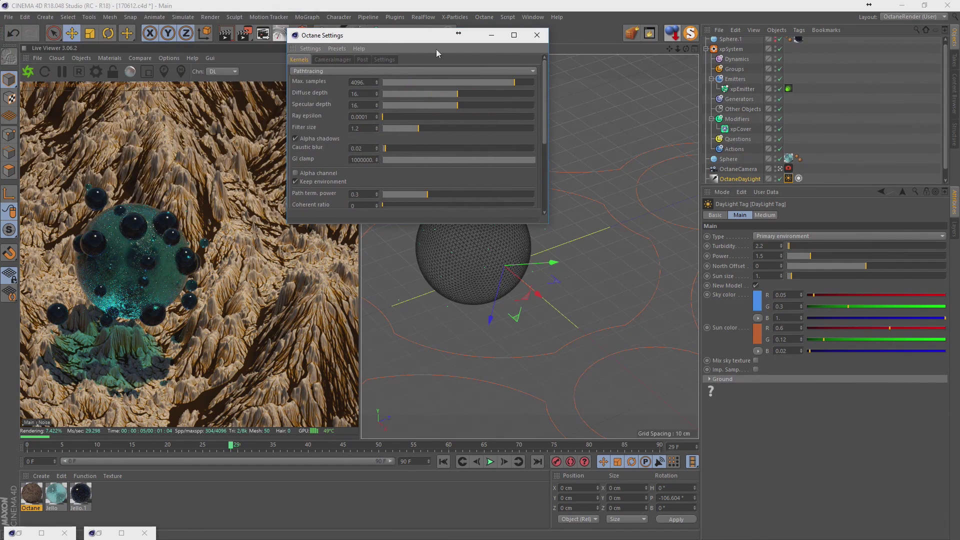
pyautogui.click(537, 34)
pyautogui.doubleClick(789, 169)
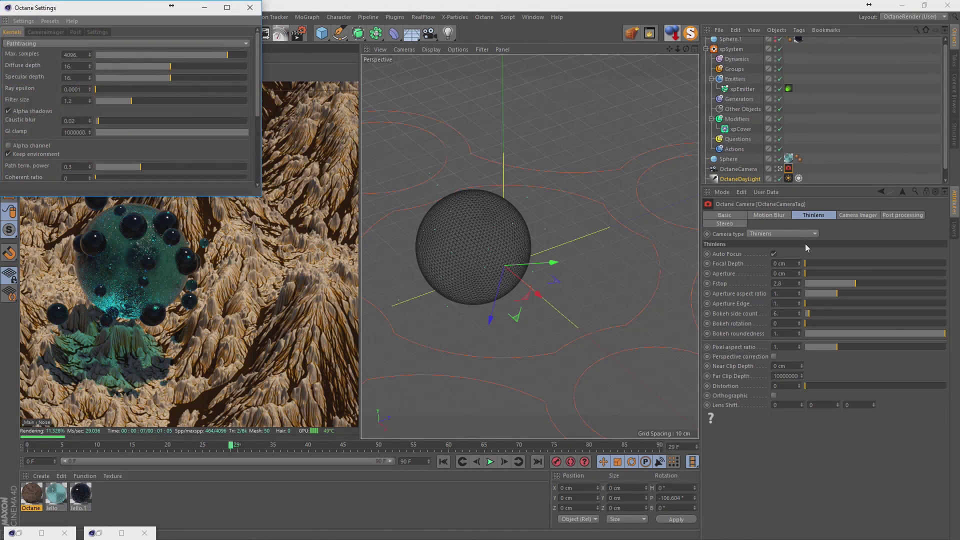
pyautogui.click(250, 8)
pyautogui.click(9, 17)
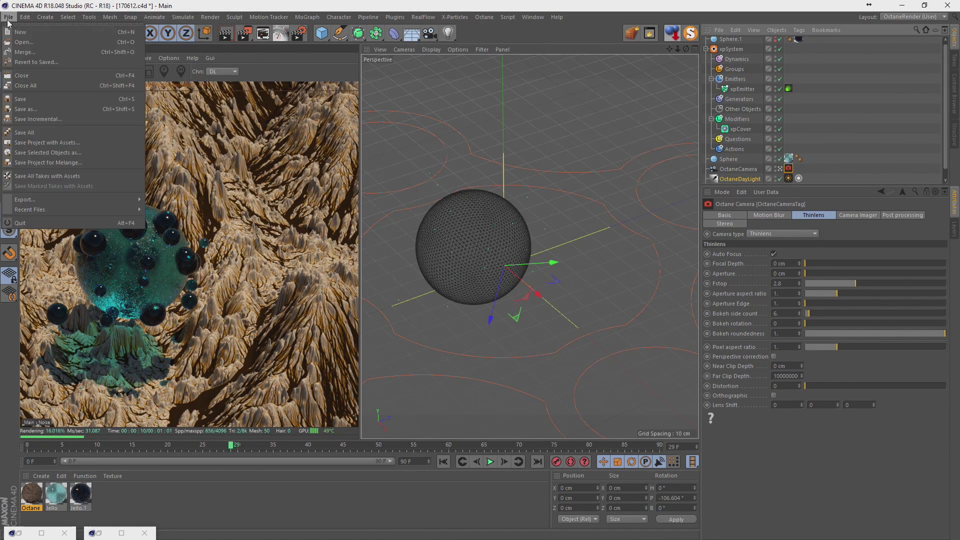
pyautogui.click(25, 100)
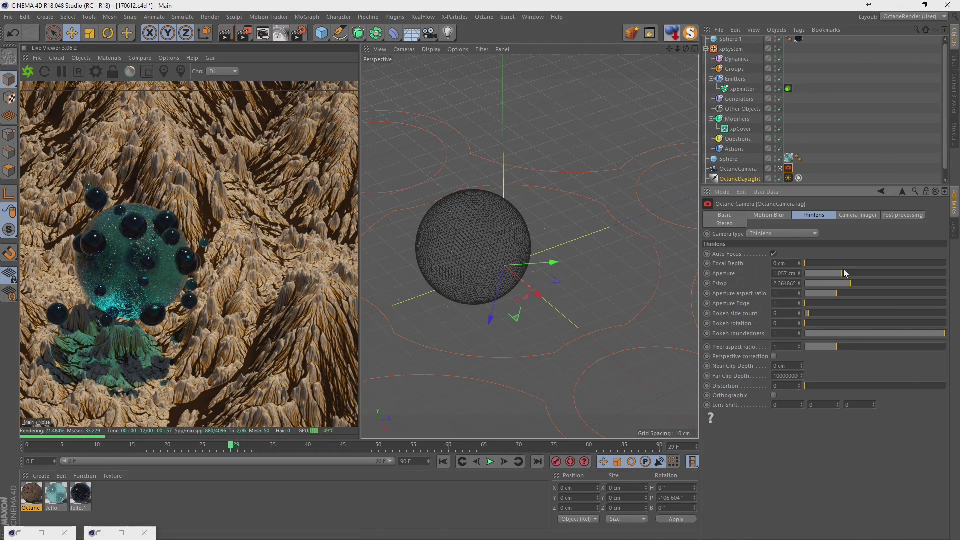
# Disable Auto Focus, focus on the jelly sphere, and set the Thinlens aperture to about 2.714 cm.
pyautogui.moveTo(838, 273); pyautogui.dragTo(899, 273)
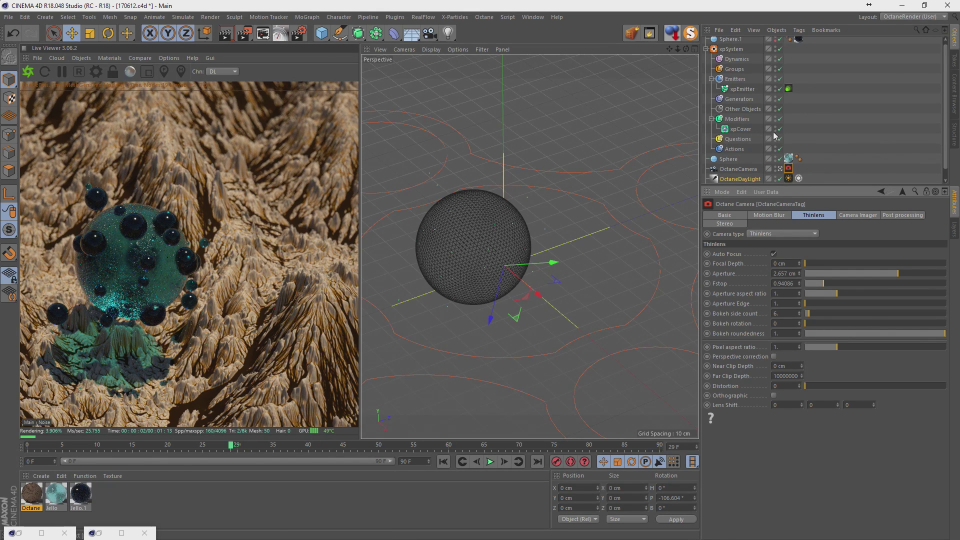
pyautogui.click(839, 89)
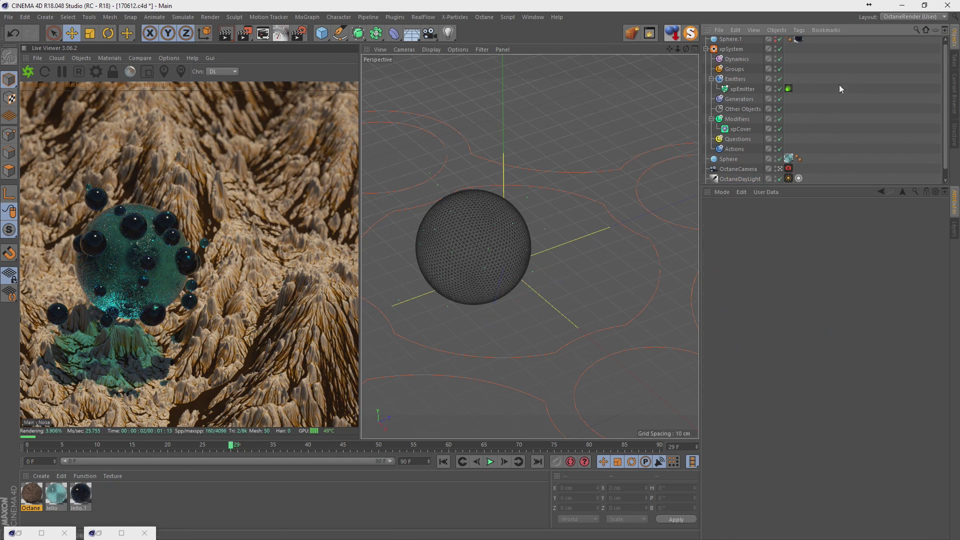
pyautogui.click(789, 168)
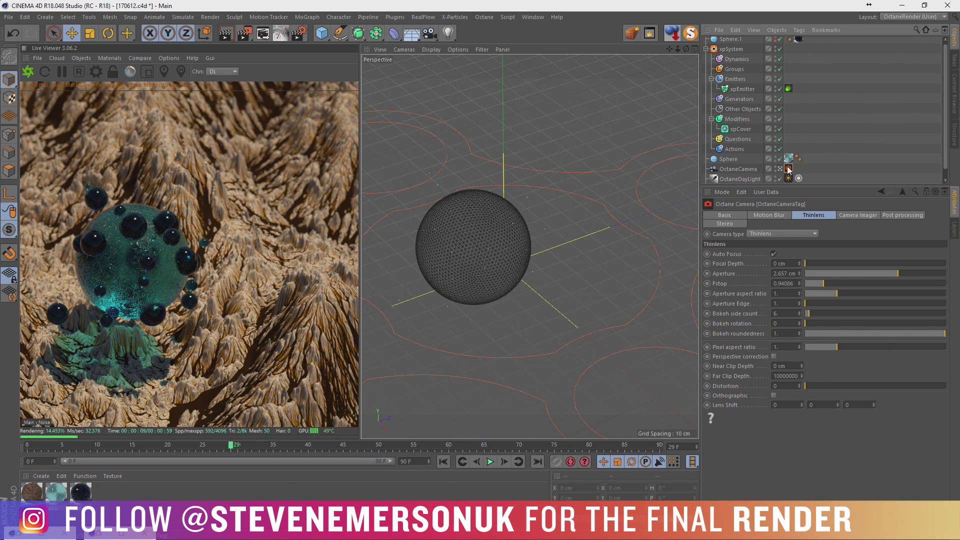
pyautogui.click(774, 254)
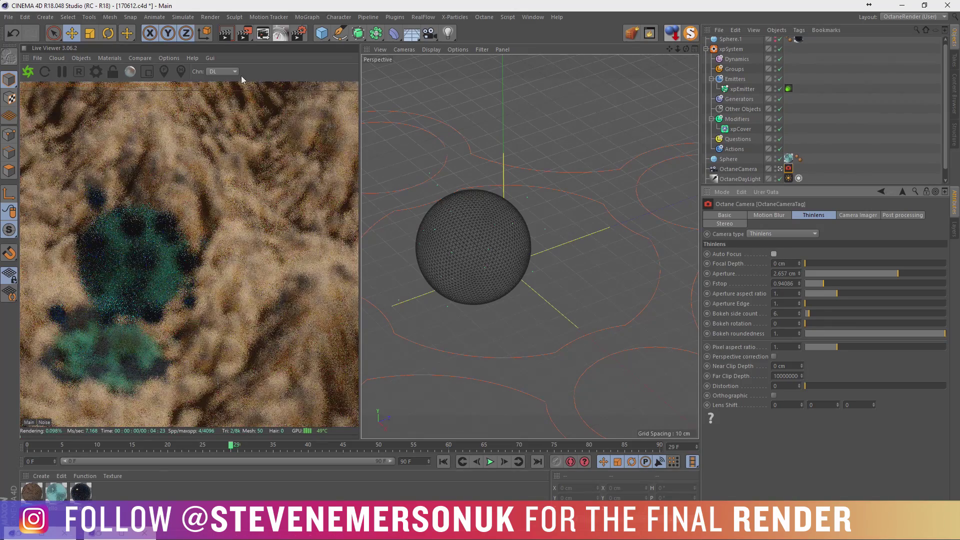
pyautogui.click(164, 71)
pyautogui.click(140, 246)
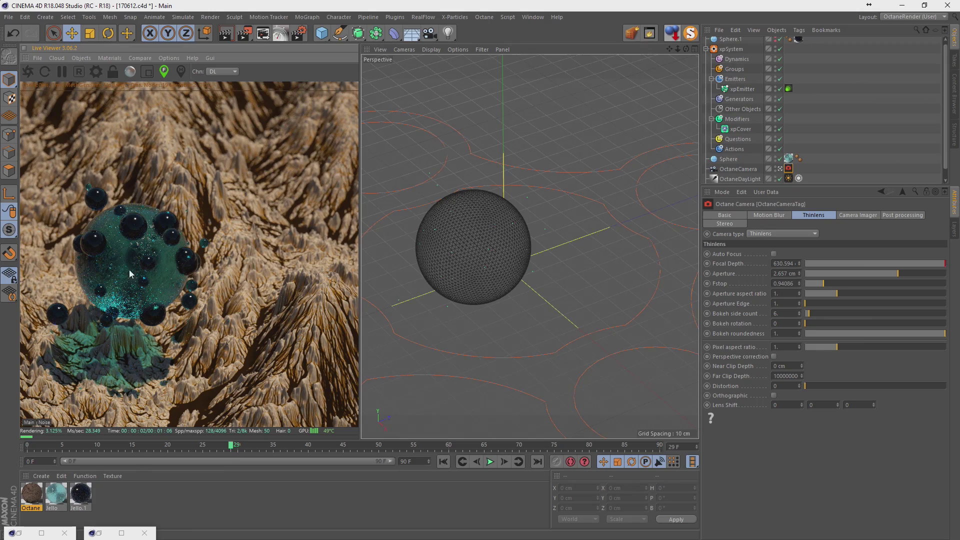
pyautogui.click(130, 259)
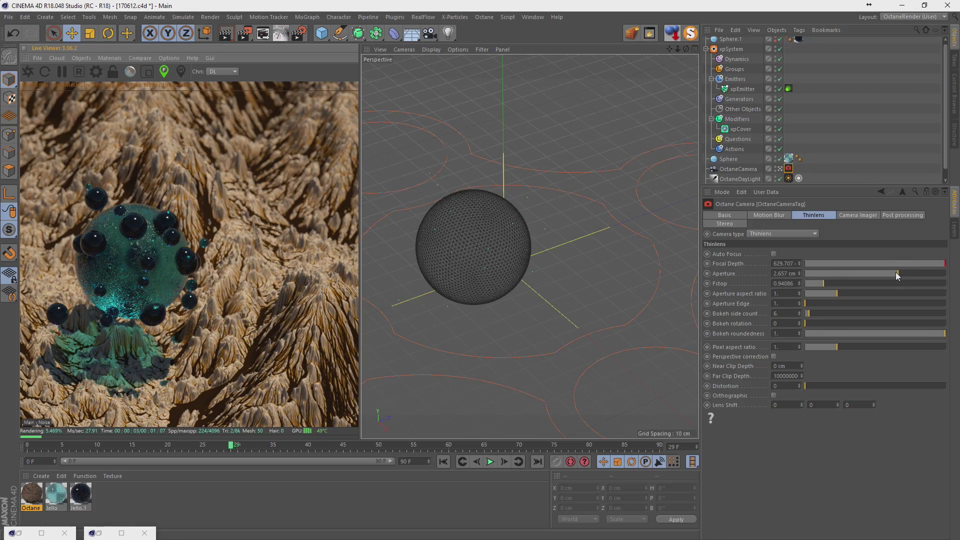
pyautogui.moveTo(896, 273); pyautogui.dragTo(948, 275)
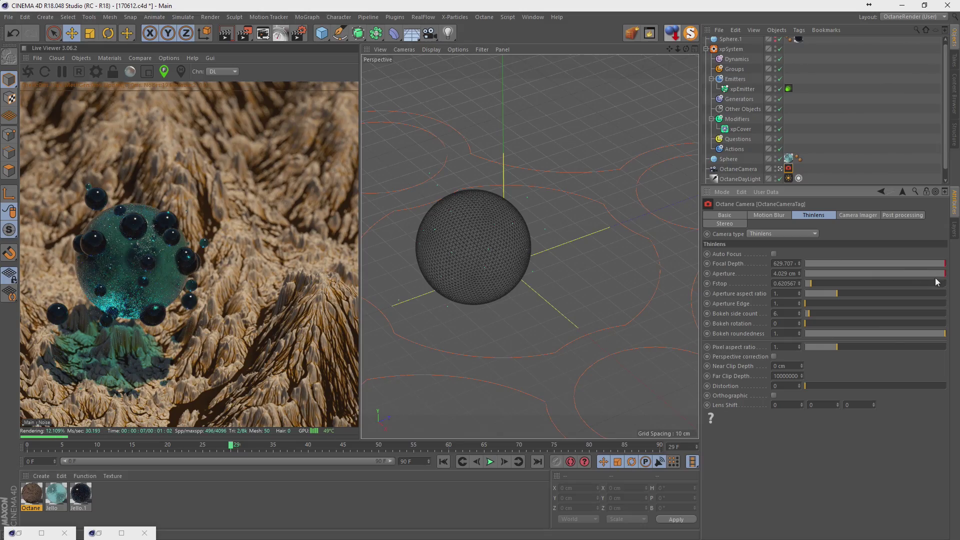
pyautogui.moveTo(945, 278)
pyautogui.mouseDown()
pyautogui.moveTo(861, 277)
pyautogui.moveTo(900, 276)
pyautogui.mouseUp()
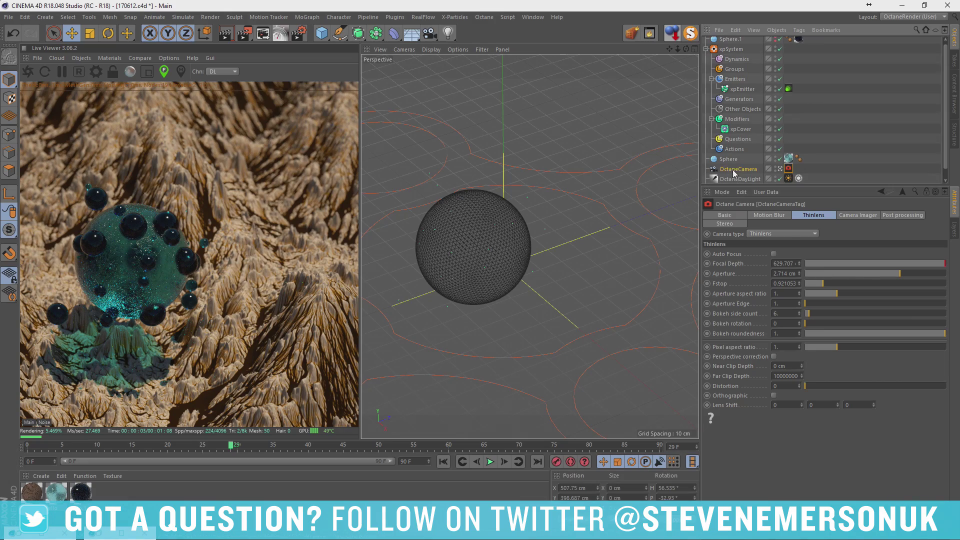
# Duplicate the camera as OctaneCamera.1, lower it, tilt pitch to -16.93°, and shift it along X.
pyautogui.keyDown('ctrl'); pyautogui.moveTo(735, 169); pyautogui.dragTo(736, 180); pyautogui.keyUp('ctrl')
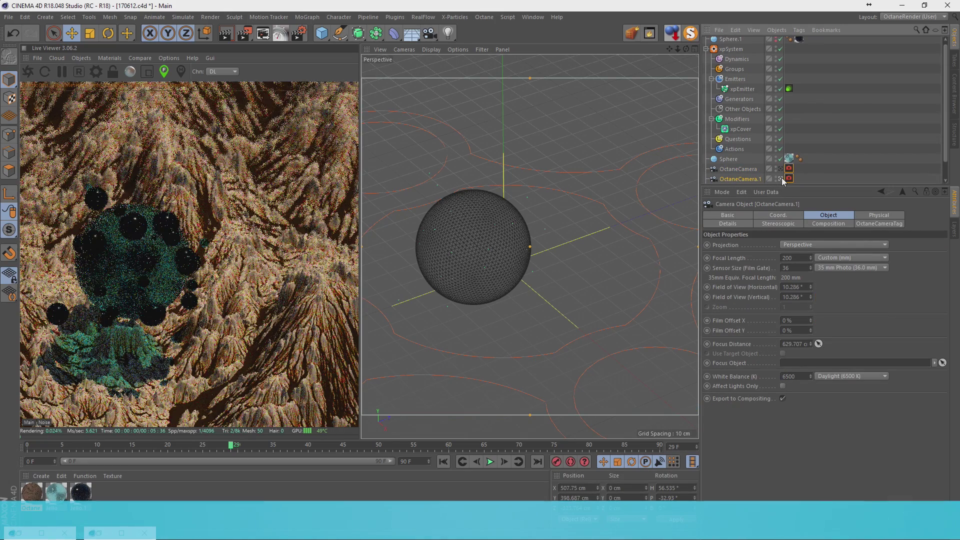
pyautogui.click(778, 215)
pyautogui.moveTo(755, 255); pyautogui.dragTo(755, 295)
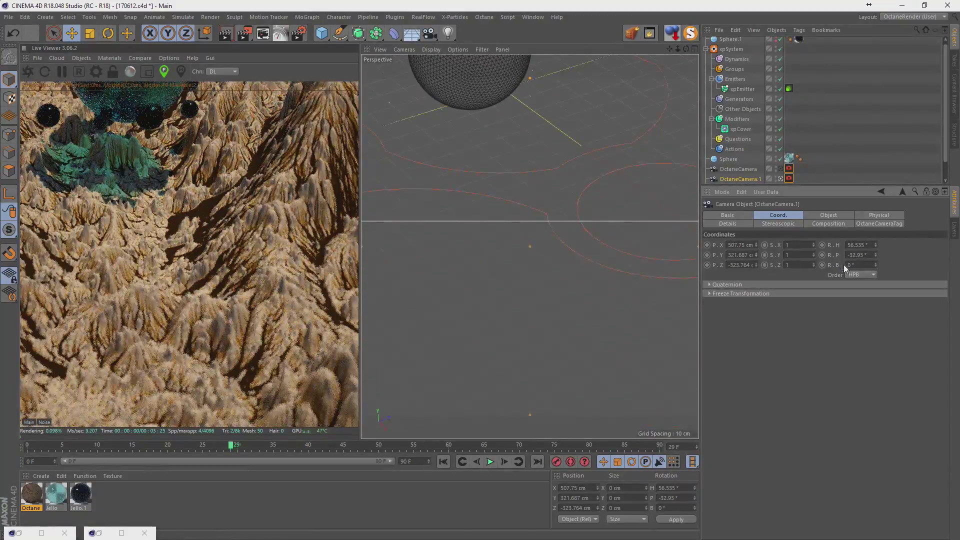
pyautogui.moveTo(876, 255); pyautogui.dragTo(875, 252)
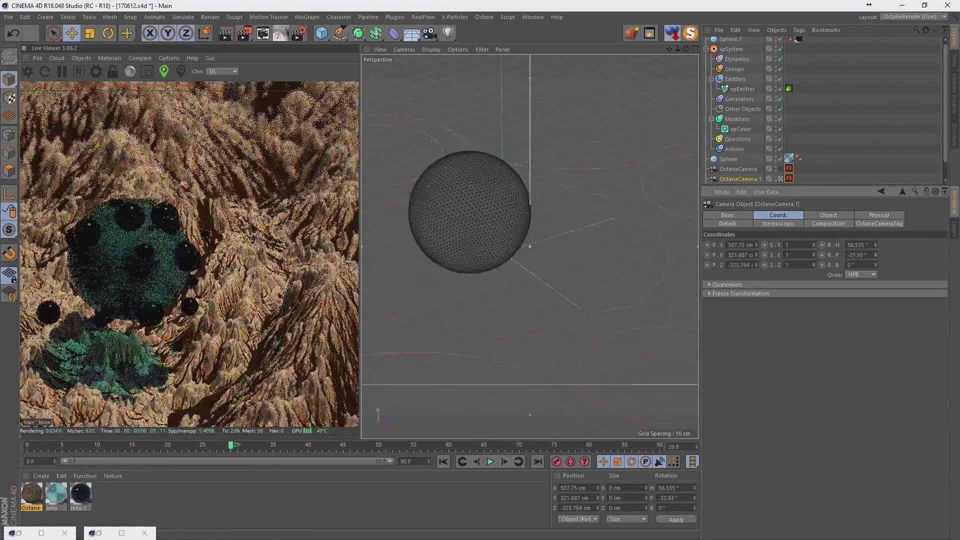
pyautogui.click(875, 253)
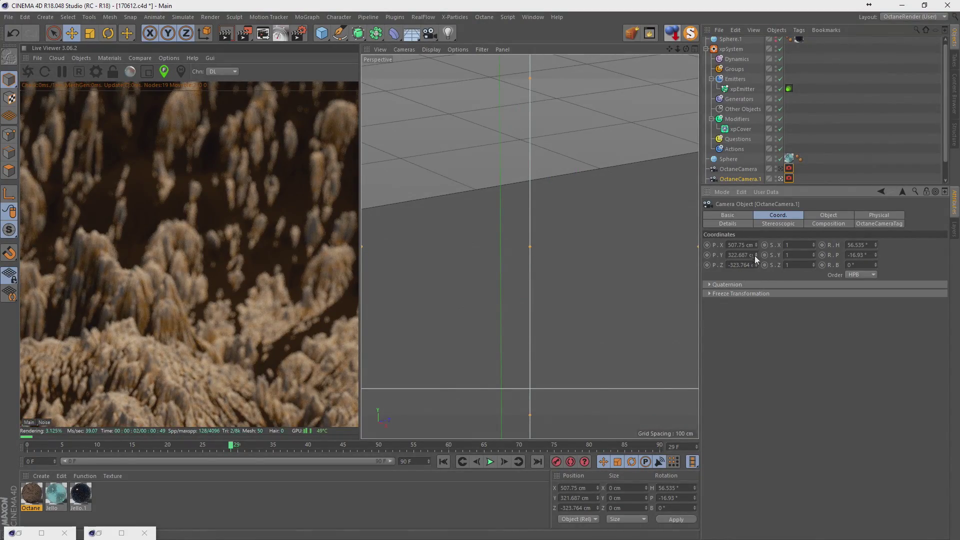
pyautogui.moveTo(756, 255)
pyautogui.mouseDown()
pyautogui.moveTo(756, 281)
pyautogui.moveTo(756, 265)
pyautogui.mouseUp()
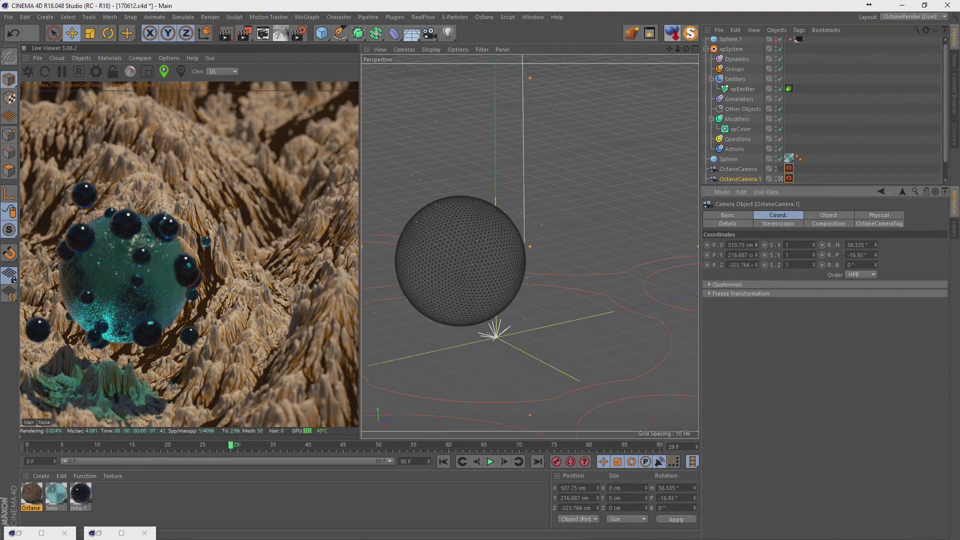
pyautogui.click(756, 243)
pyautogui.moveTo(757, 245)
pyautogui.mouseDown()
pyautogui.moveTo(756, 262)
pyautogui.moveTo(755, 244)
pyautogui.mouseUp()
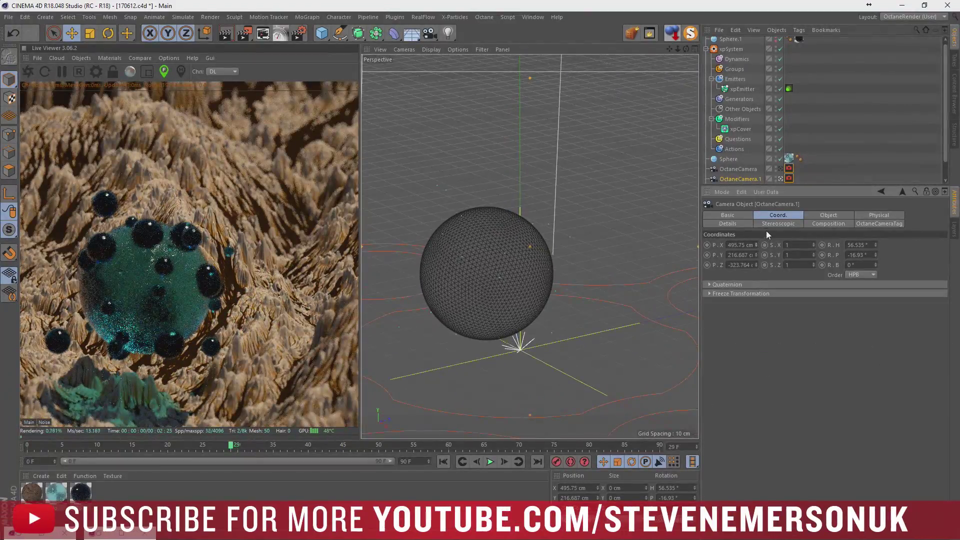
pyautogui.click(829, 215)
pyautogui.click(794, 257)
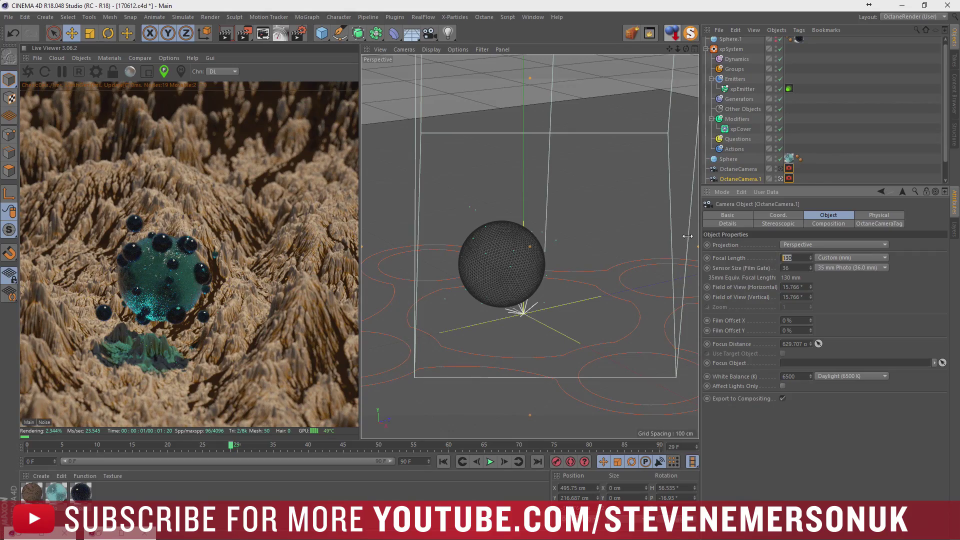
# Set OctaneCamera.1's focal length to 260 mm.
pyautogui.click(787, 258)
pyautogui.write('60')
pyautogui.press('Return')
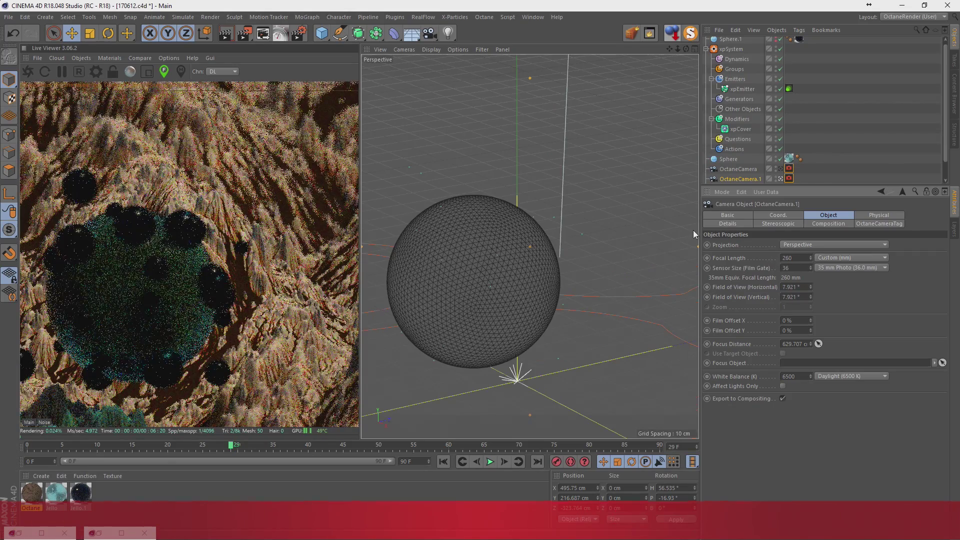
pyautogui.moveTo(678, 49)
pyautogui.mouseDown()
pyautogui.moveTo(678, 70)
pyautogui.moveTo(679, 56)
pyautogui.mouseUp()
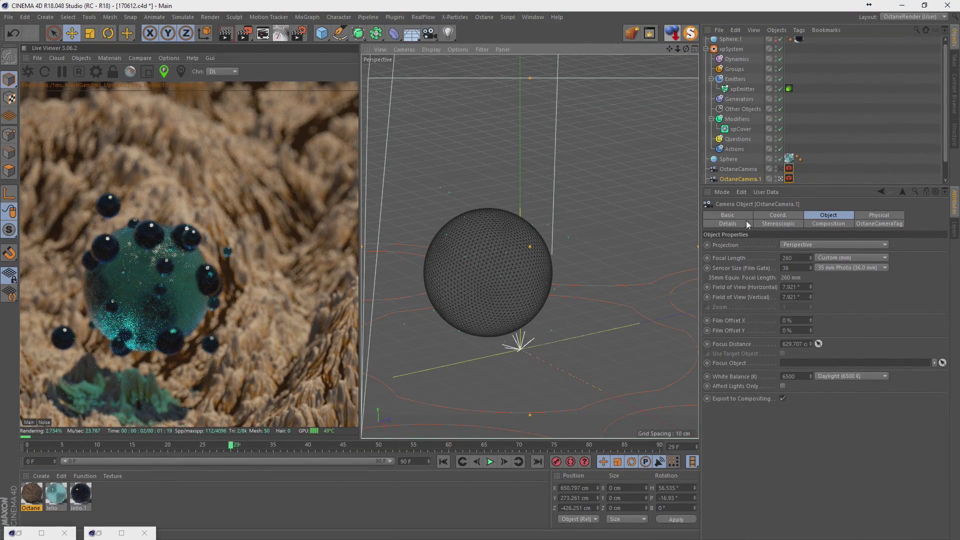
# Adjust the camera's height slightly and restart the live render.
pyautogui.click(767, 214)
pyautogui.moveTo(754, 256); pyautogui.dragTo(754, 263)
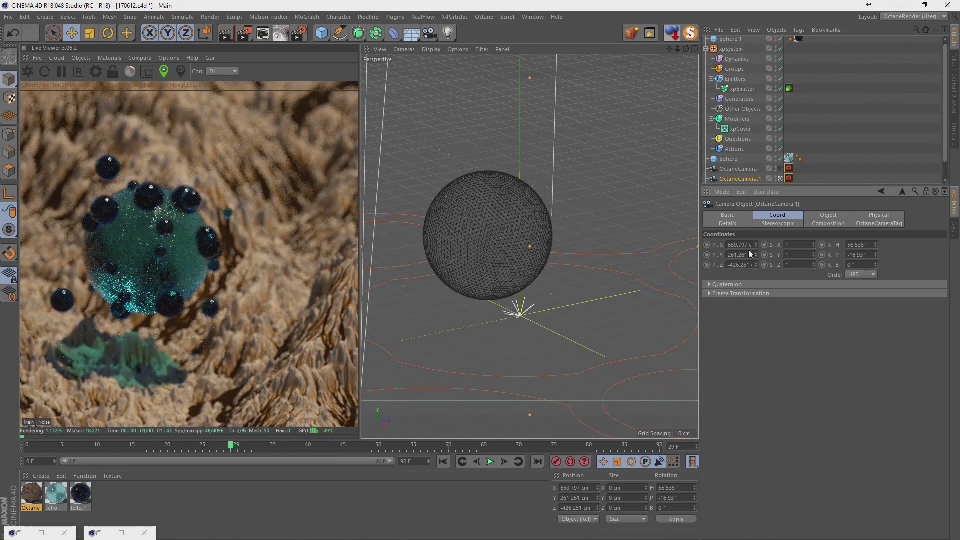
pyautogui.moveTo(755, 254); pyautogui.dragTo(755, 250)
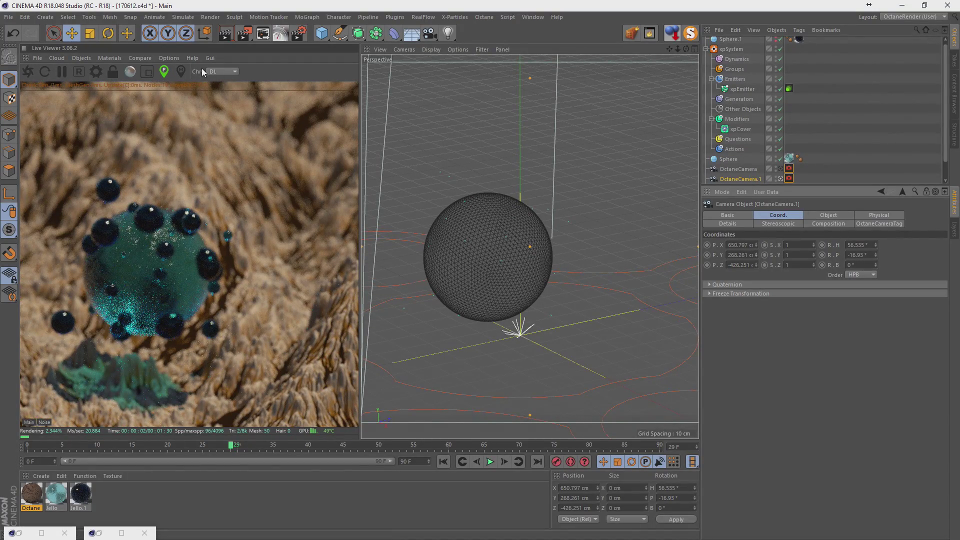
pyautogui.click(143, 265)
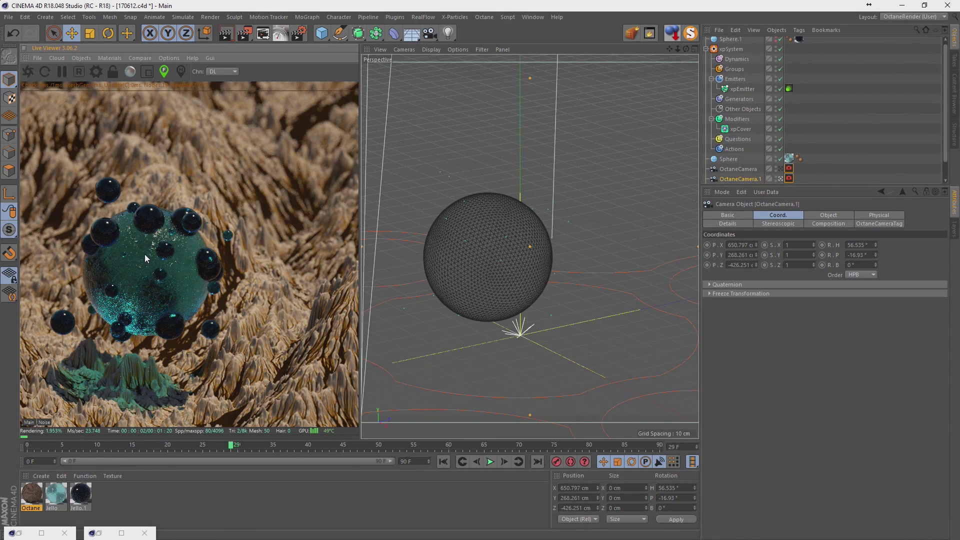
pyautogui.click(136, 252)
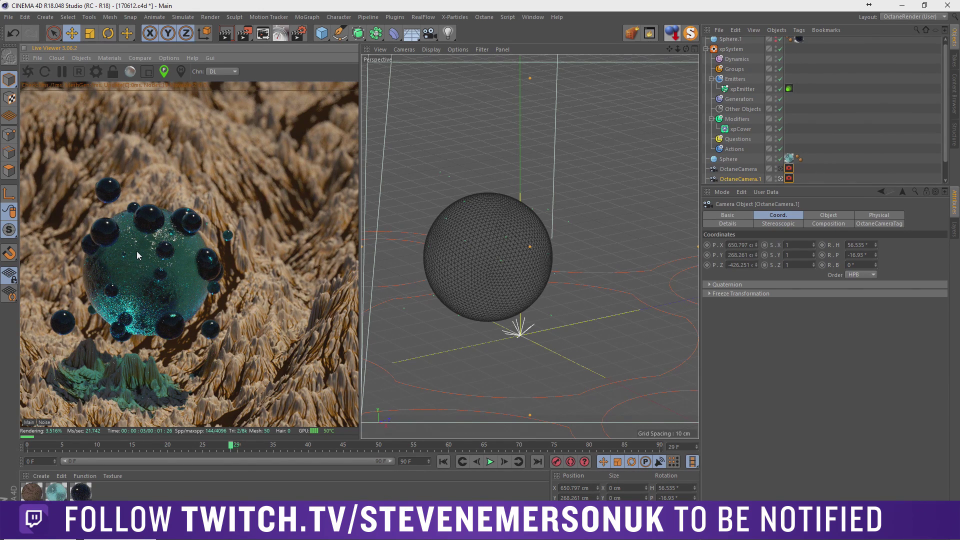
# Look through OctaneCamera.1 and shift it along X to frame the sphere.
pyautogui.click(781, 169)
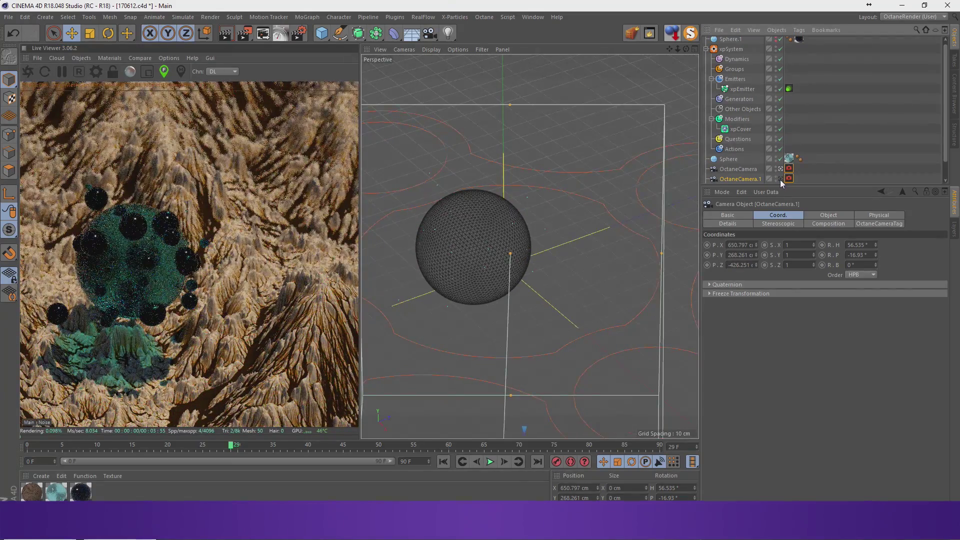
pyautogui.click(780, 179)
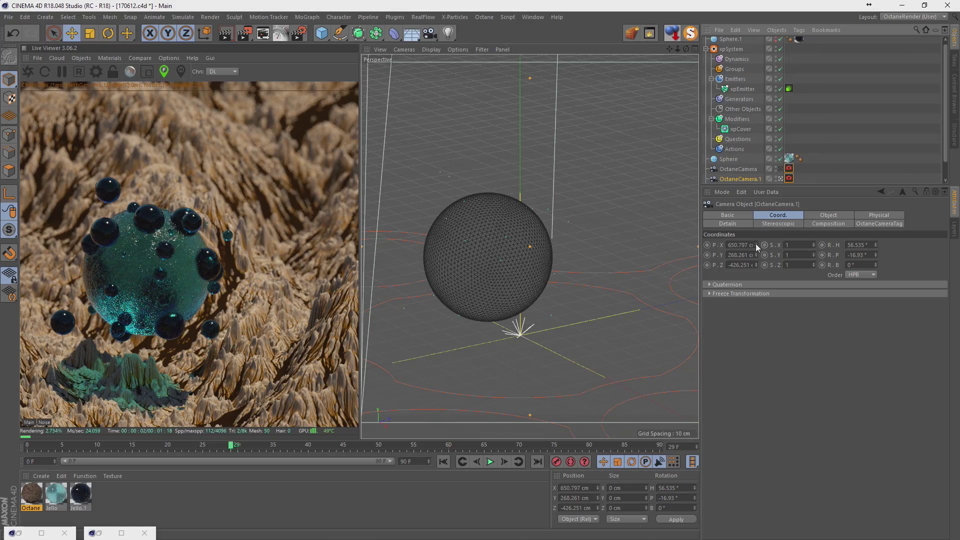
pyautogui.moveTo(755, 244); pyautogui.dragTo(755, 261)
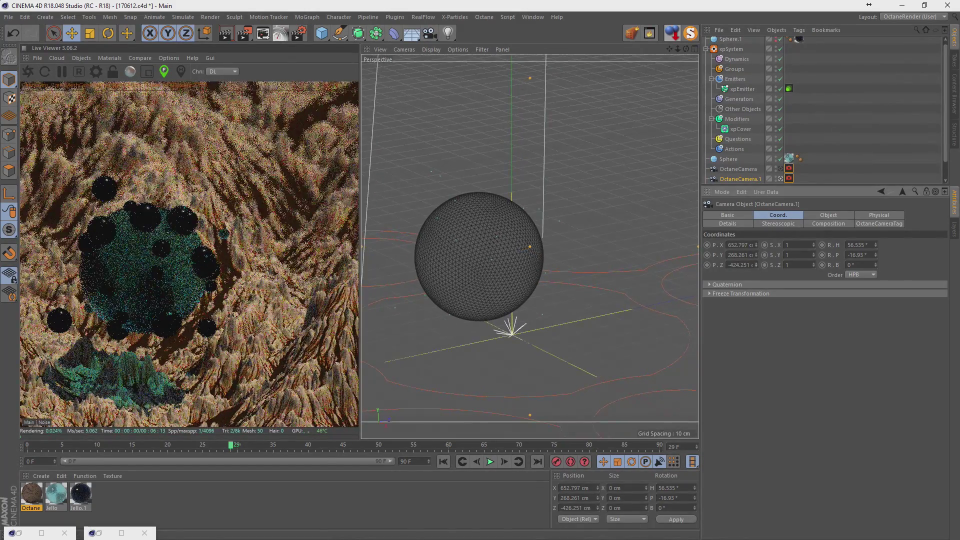
pyautogui.moveTo(756, 245); pyautogui.dragTo(754, 244)
pyautogui.click(754, 247)
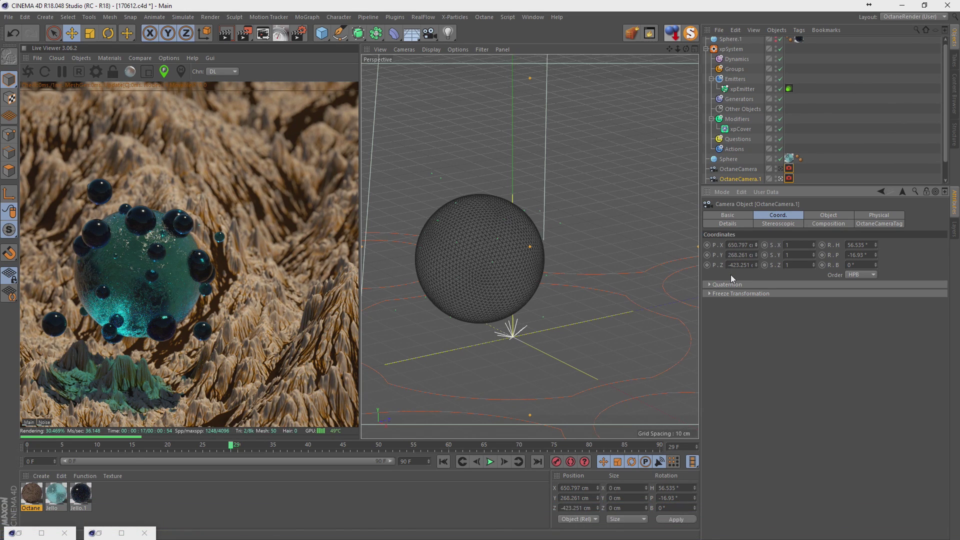
# Save the scene with Ctrl+S and lock the Live Viewer resolution.
pyautogui.hotkey('ctrl', 's')
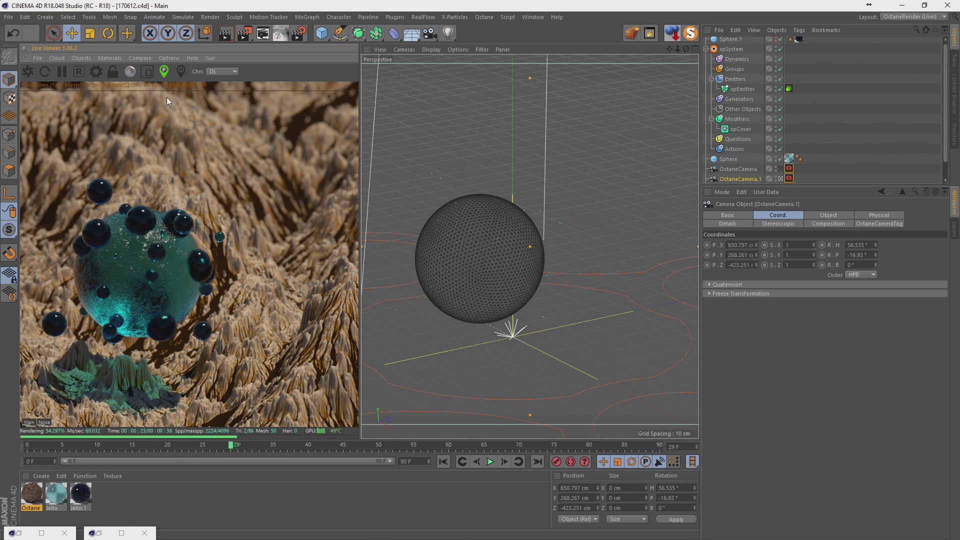
pyautogui.click(113, 73)
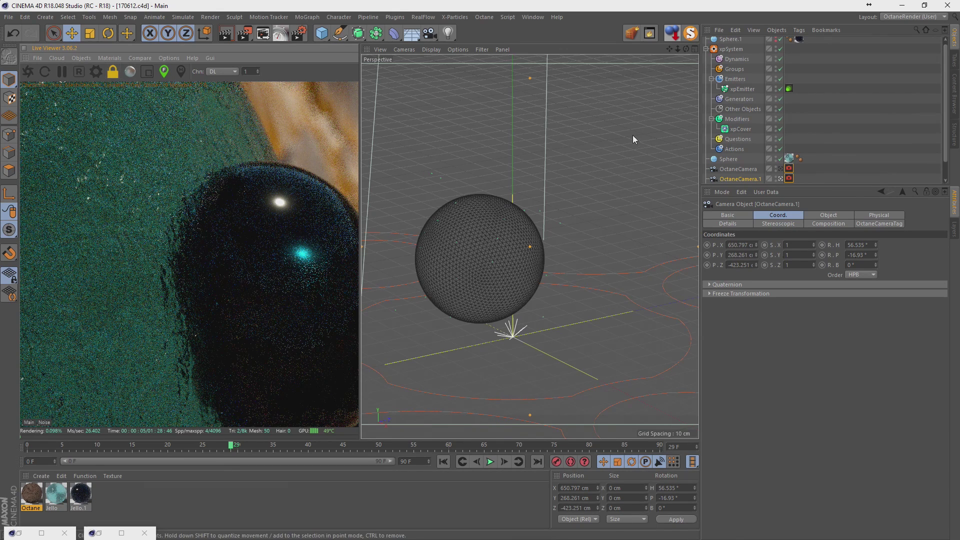
# Pause the live render and select the xpEmitter under xpSystem in the Object Manager.
pyautogui.click(738, 89)
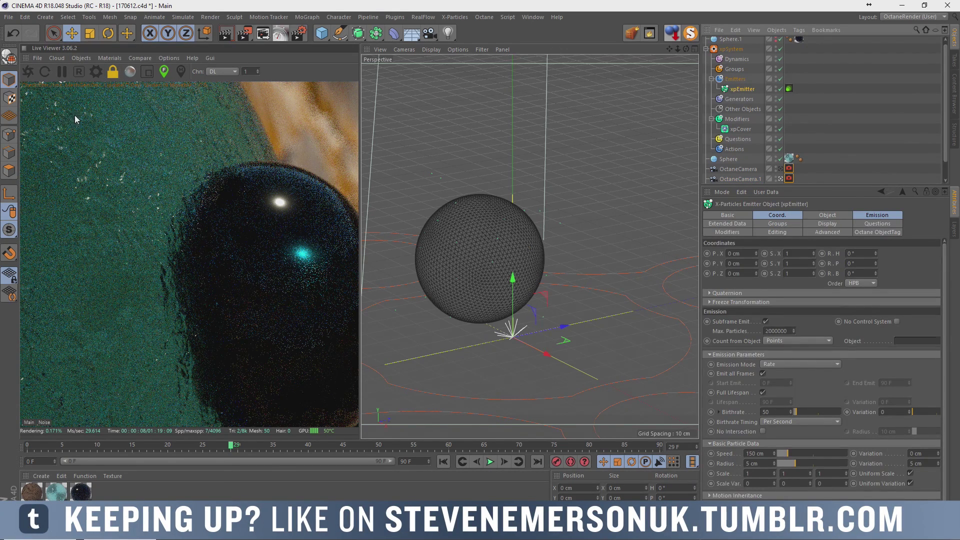
pyautogui.click(62, 71)
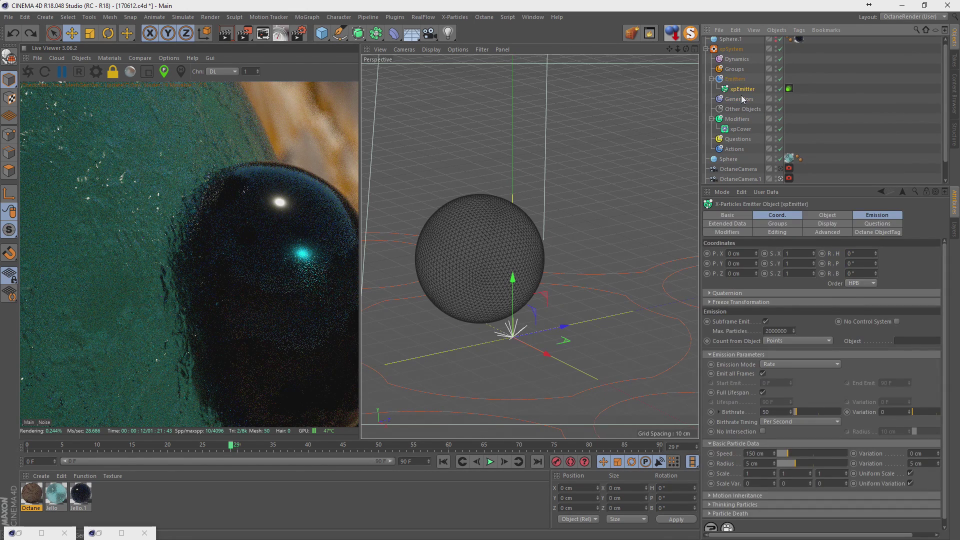
pyautogui.click(797, 104)
pyautogui.click(745, 89)
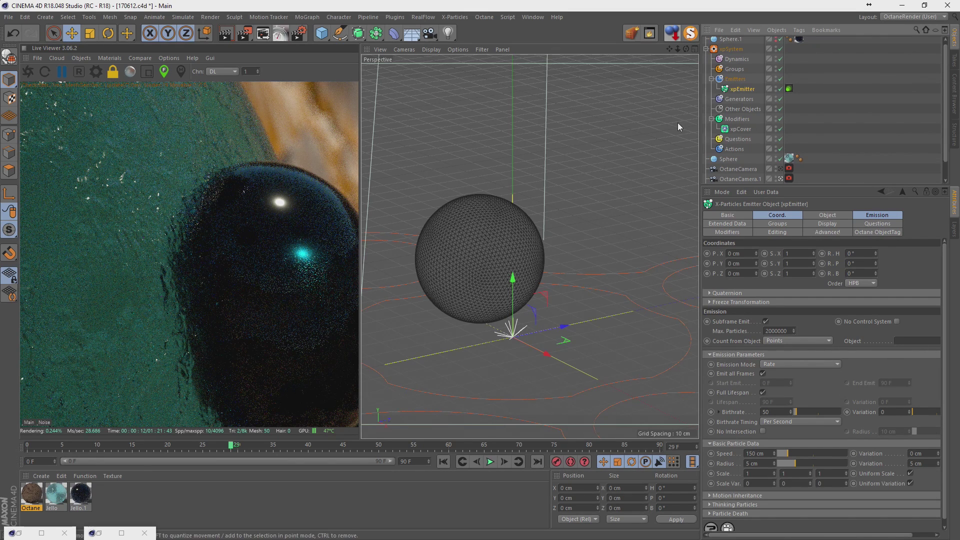
pyautogui.click(705, 49)
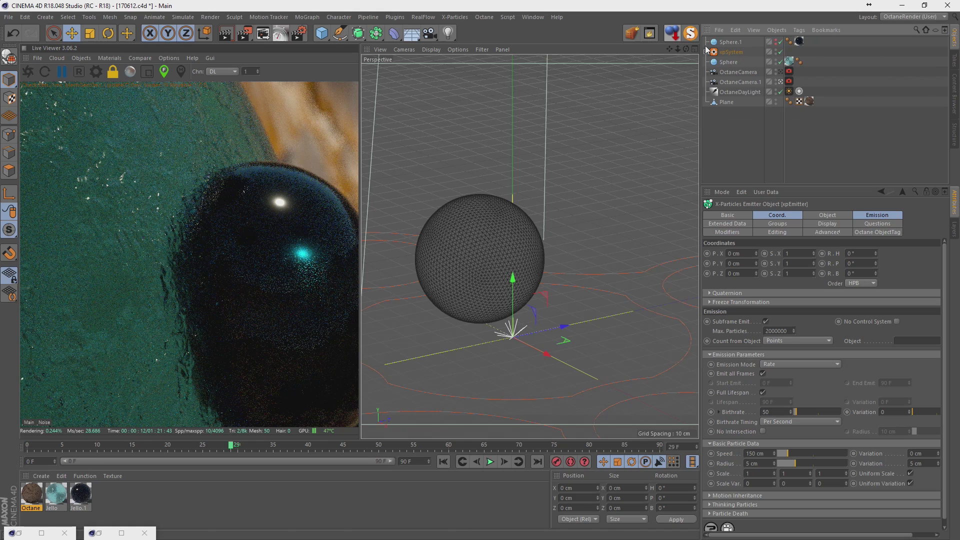
pyautogui.click(706, 52)
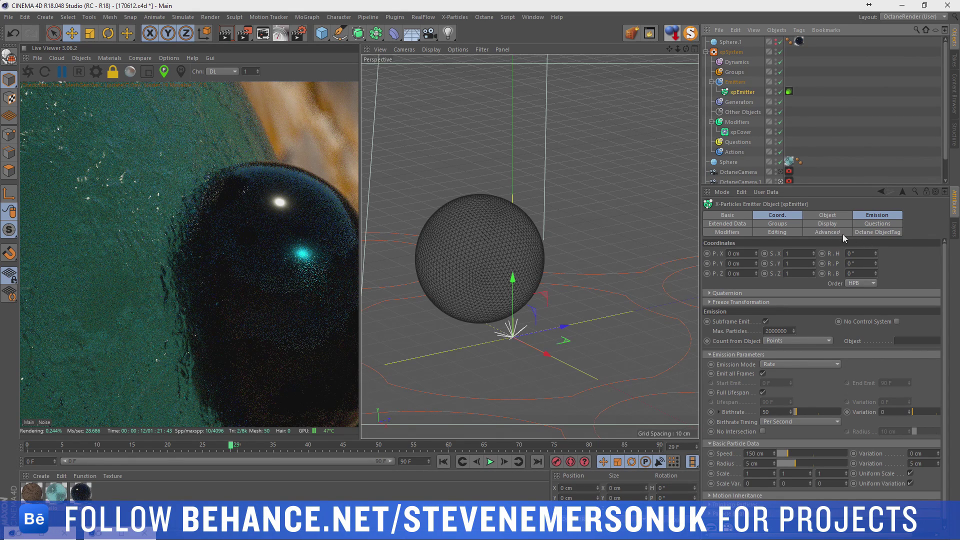
# Browse the emitter's tabs, then expand Initial State on its Object tab.
pyautogui.click(731, 231)
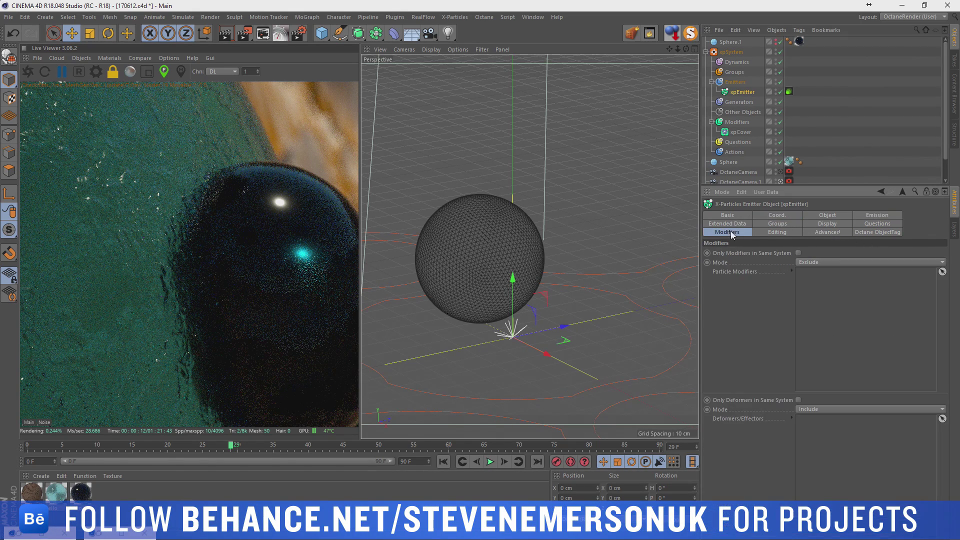
pyautogui.click(784, 232)
pyautogui.click(833, 233)
pyautogui.click(875, 233)
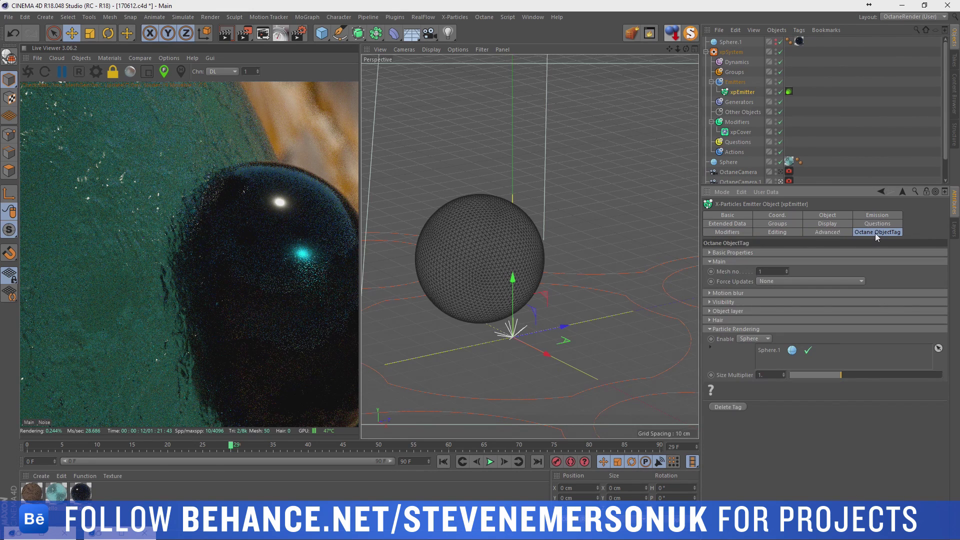
pyautogui.click(870, 215)
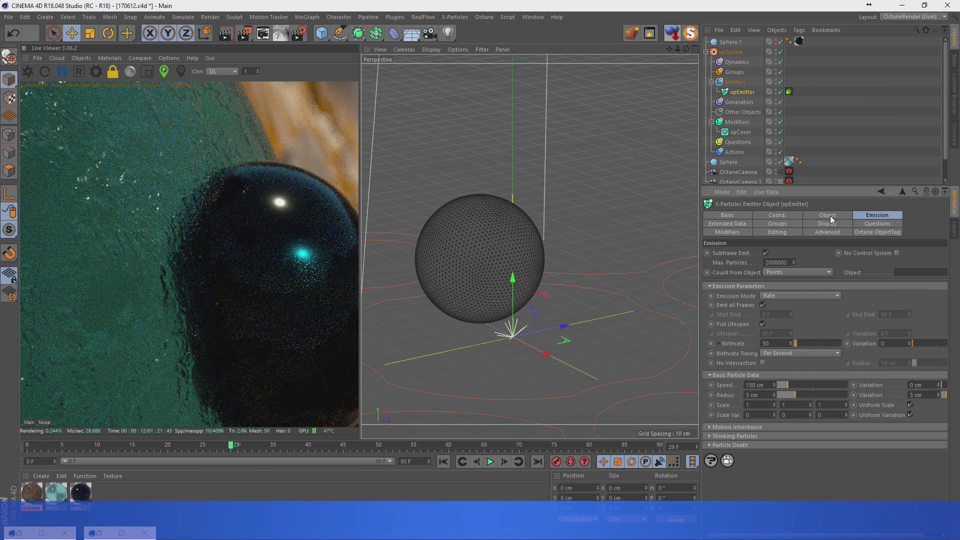
pyautogui.click(829, 216)
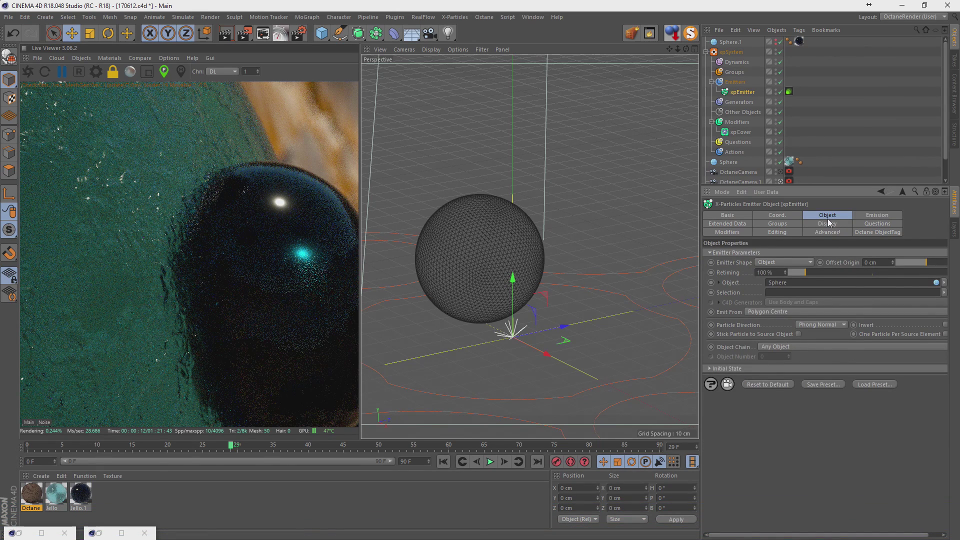
pyautogui.click(866, 217)
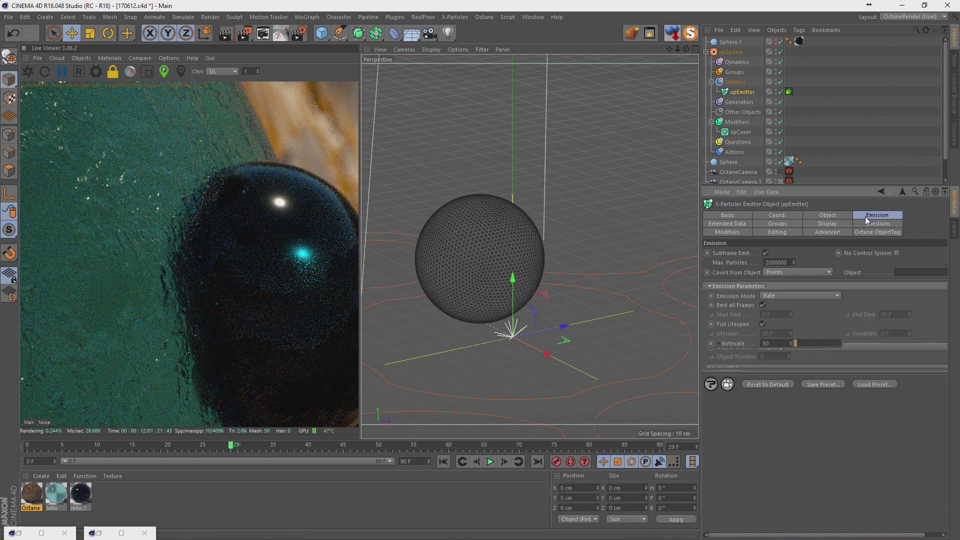
pyautogui.click(838, 215)
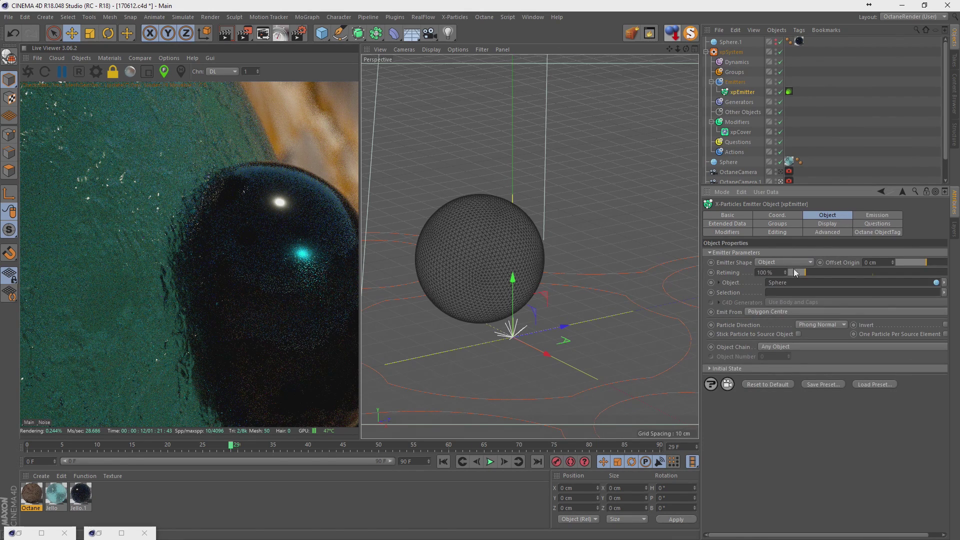
pyautogui.click(711, 368)
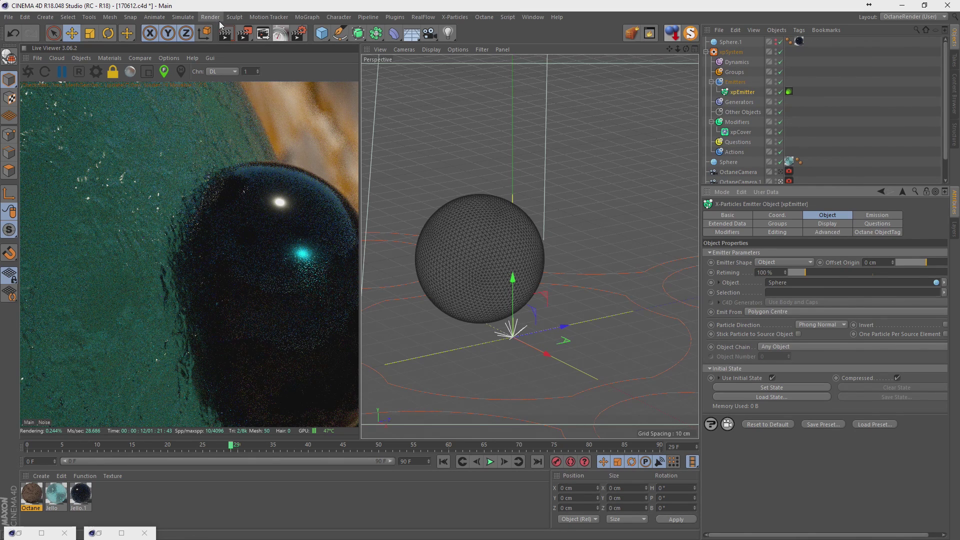
# Save the scene and set render output to Photoshop (PSD) at 16 Bit/Channel.
pyautogui.hotkey('ctrl', 's')
pyautogui.click(299, 33)
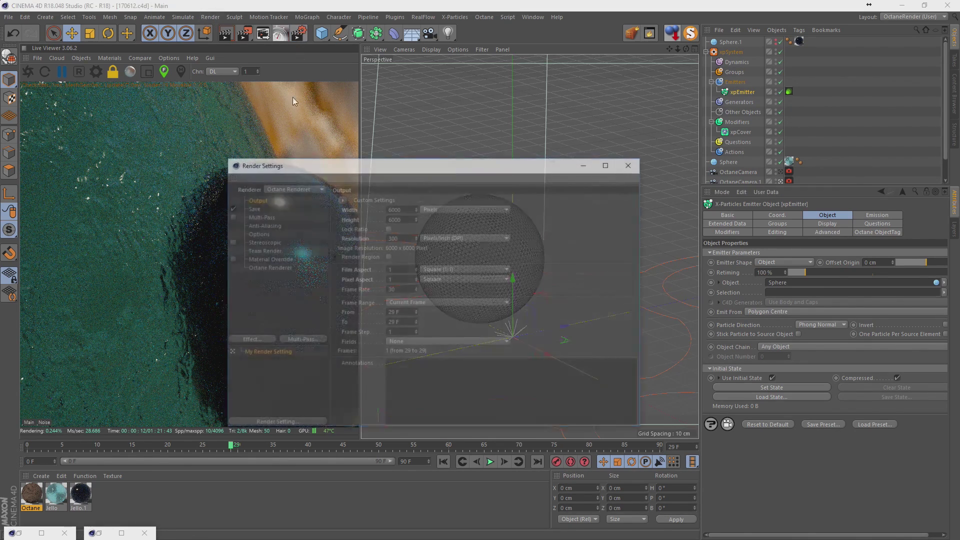
pyautogui.click(256, 208)
pyautogui.click(448, 226)
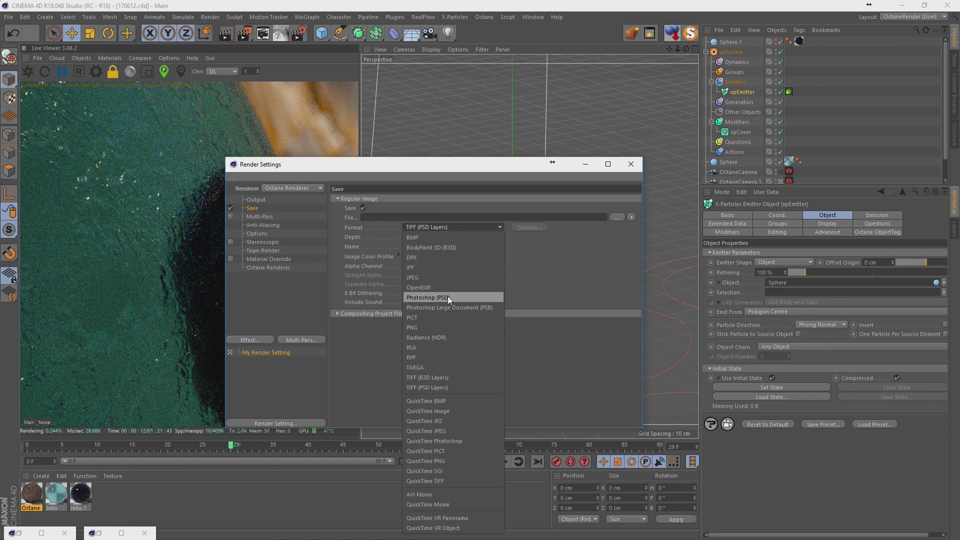
pyautogui.click(448, 296)
pyautogui.click(437, 236)
pyautogui.click(437, 257)
# Browse the render save location to the Dailys/2017/06 folder.
pyautogui.click(617, 217)
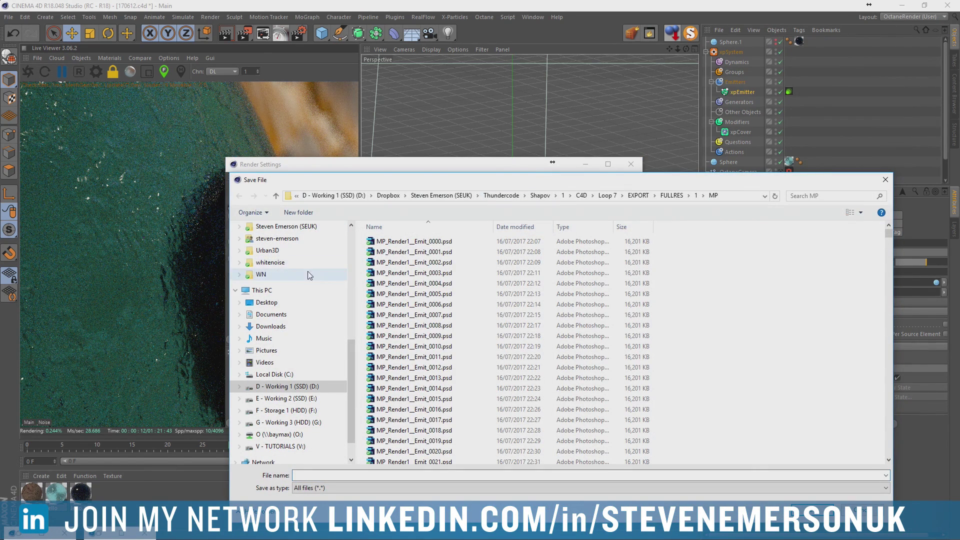
pyautogui.scroll(2, 283, 278)
pyautogui.click(263, 239)
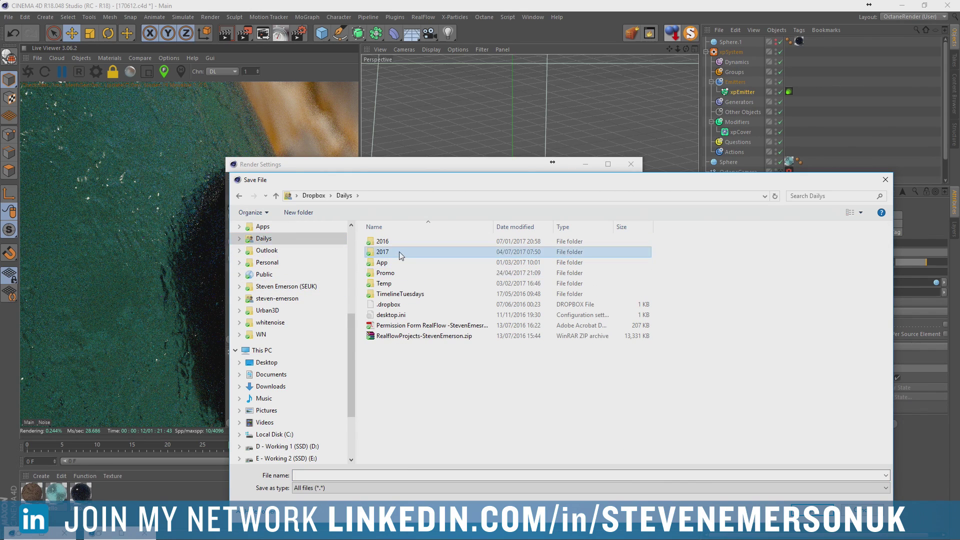
pyautogui.doubleClick(383, 252)
pyautogui.doubleClick(383, 295)
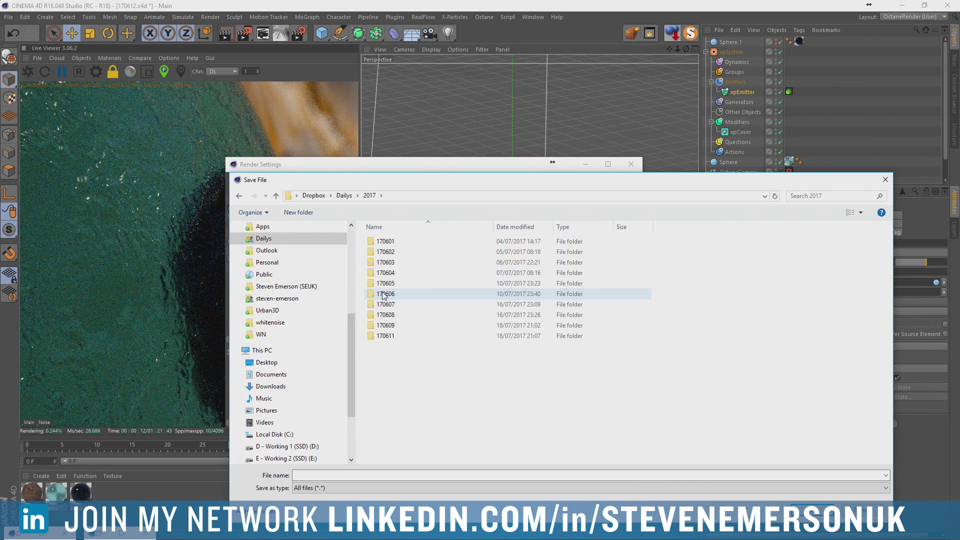
pyautogui.doubleClick(397, 333)
pyautogui.press('BackSpace')
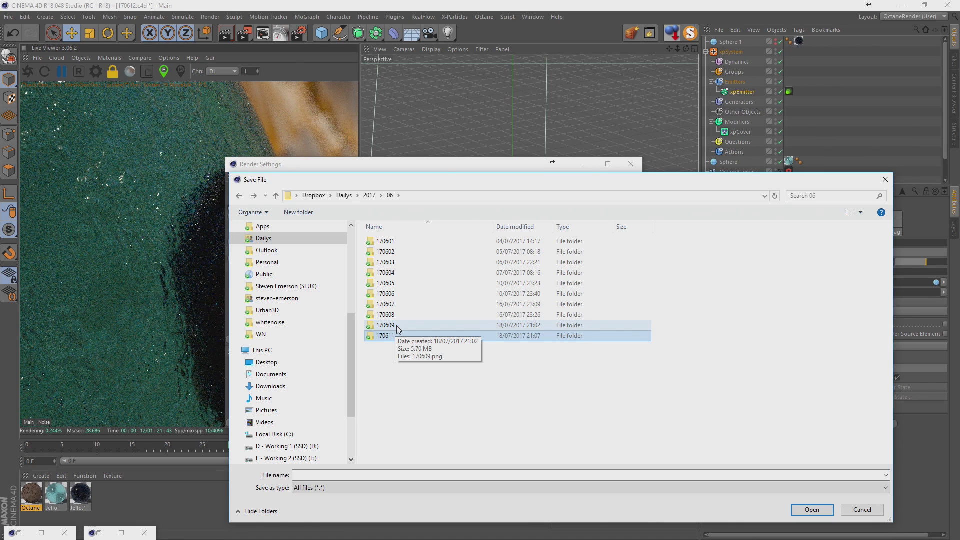
# Create a new 170612 folder, name the file 170612, and close render settings.
pyautogui.click(308, 215)
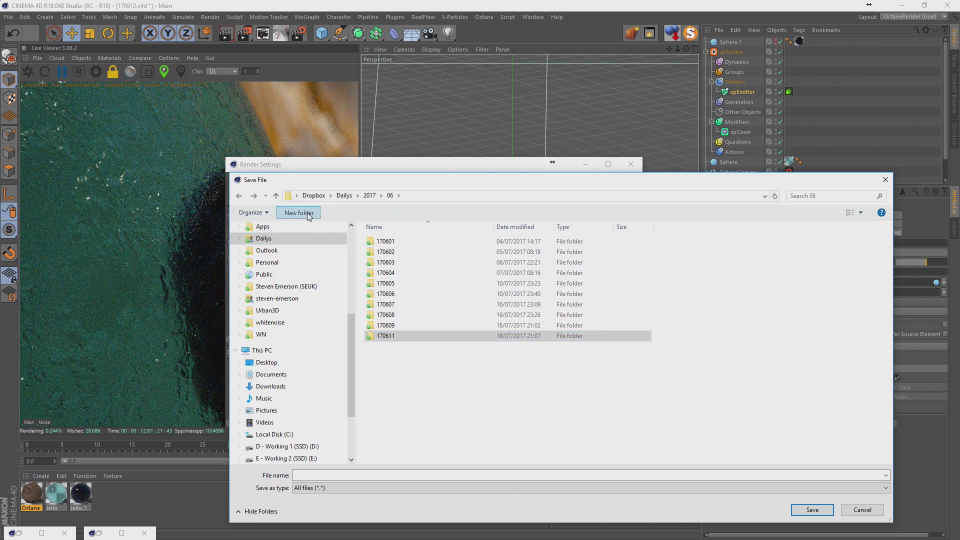
pyautogui.write('170612')
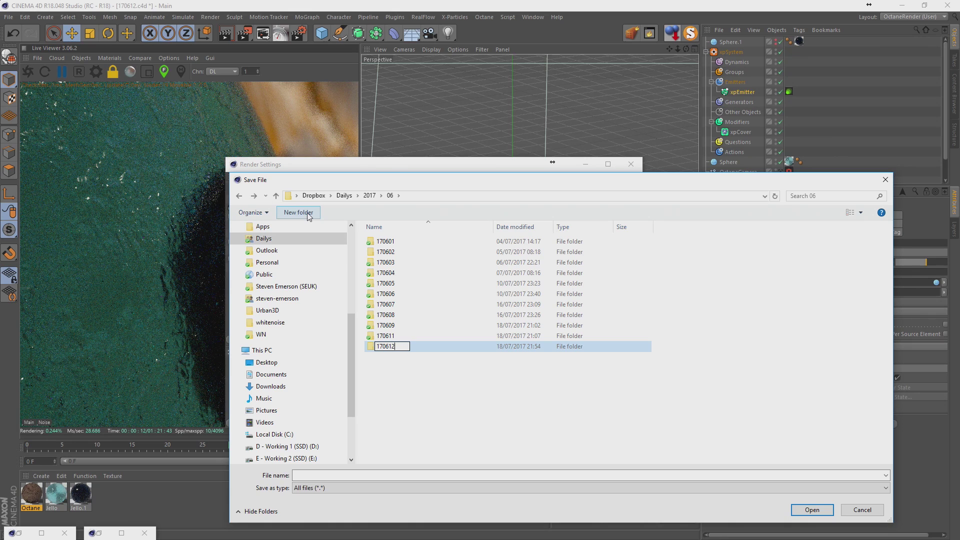
pyautogui.press('Return')
pyautogui.press('Return')
pyautogui.write('1')
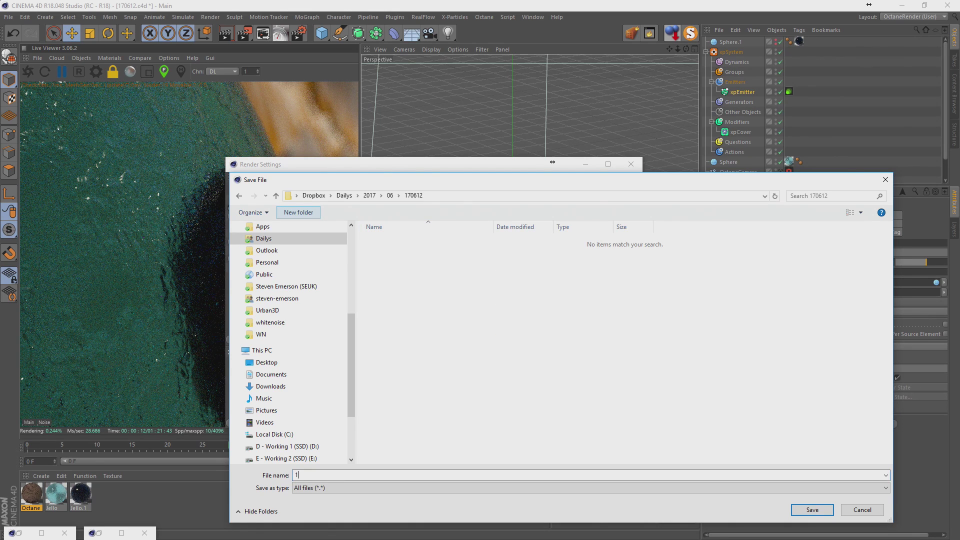
pyautogui.write('70612')
pyautogui.press('Return')
pyautogui.hotkey('ctrl', 's')
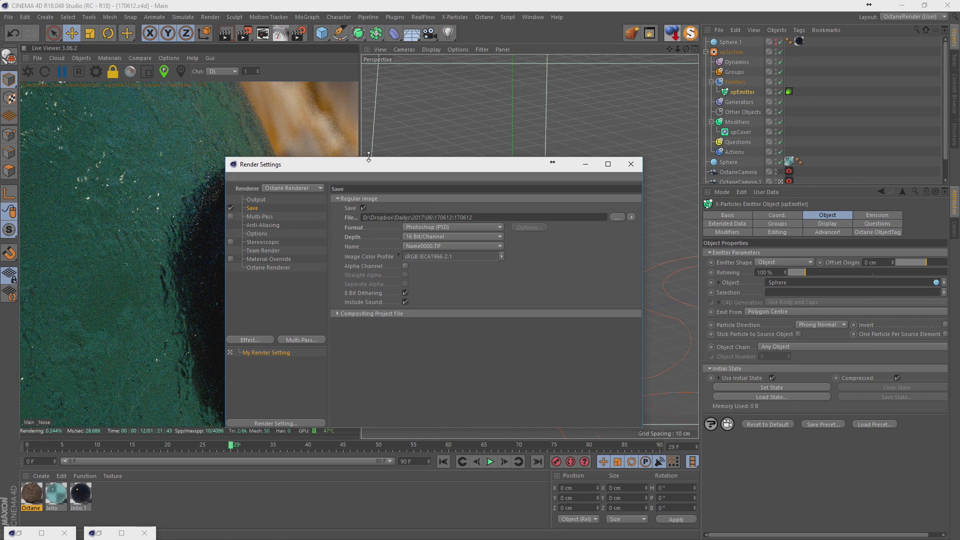
pyautogui.click(631, 165)
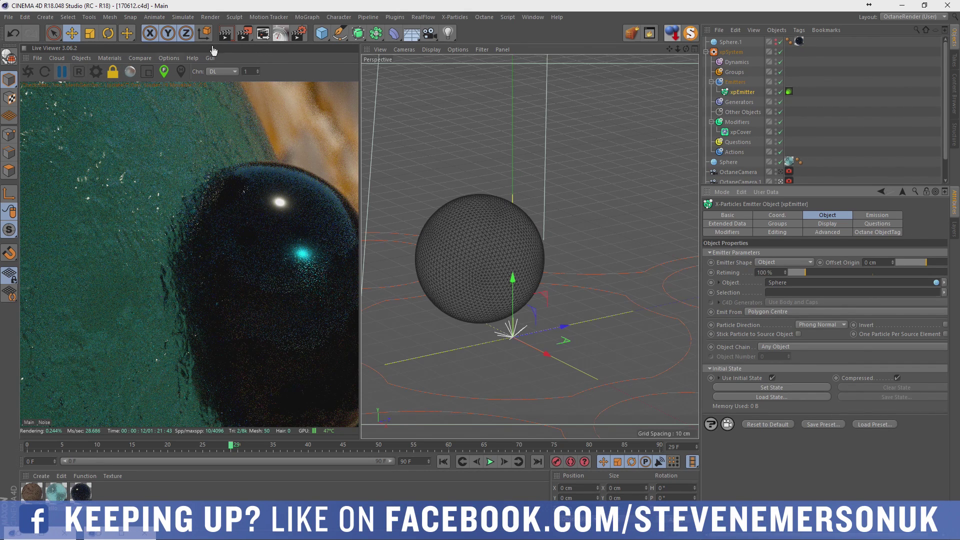
# Render to the Picture Viewer, widen it, fit the image to screen, and allow EVGA Precision XOC.
pyautogui.click(245, 35)
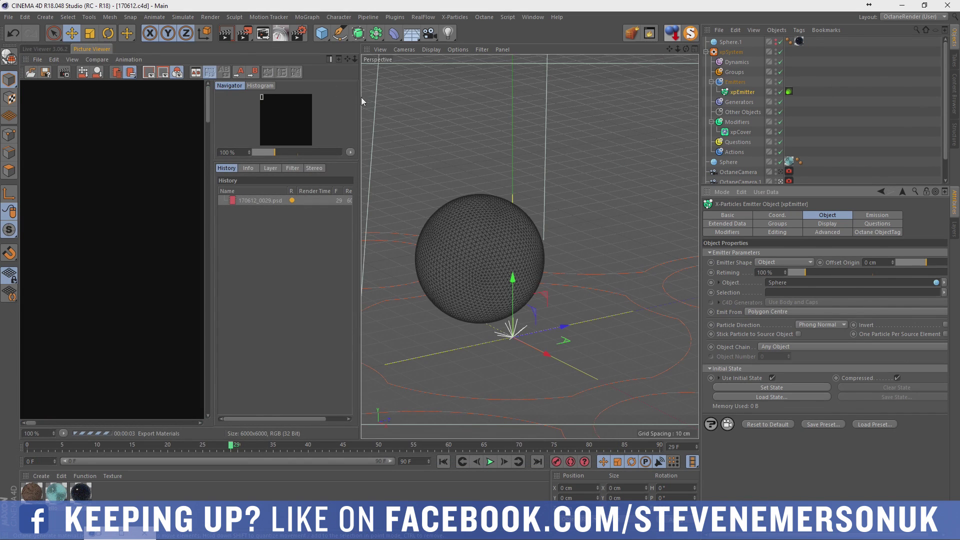
pyautogui.moveTo(360, 95); pyautogui.dragTo(504, 95)
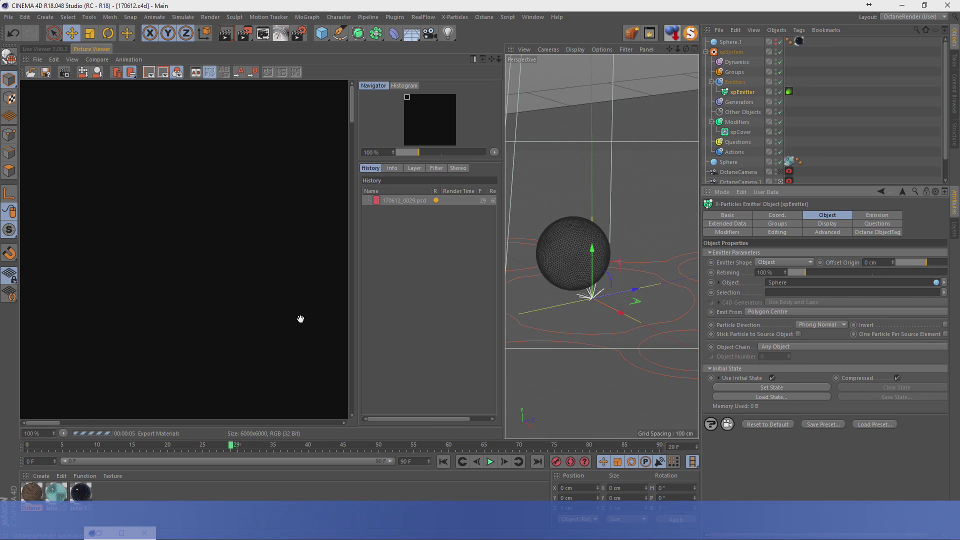
pyautogui.click(63, 434)
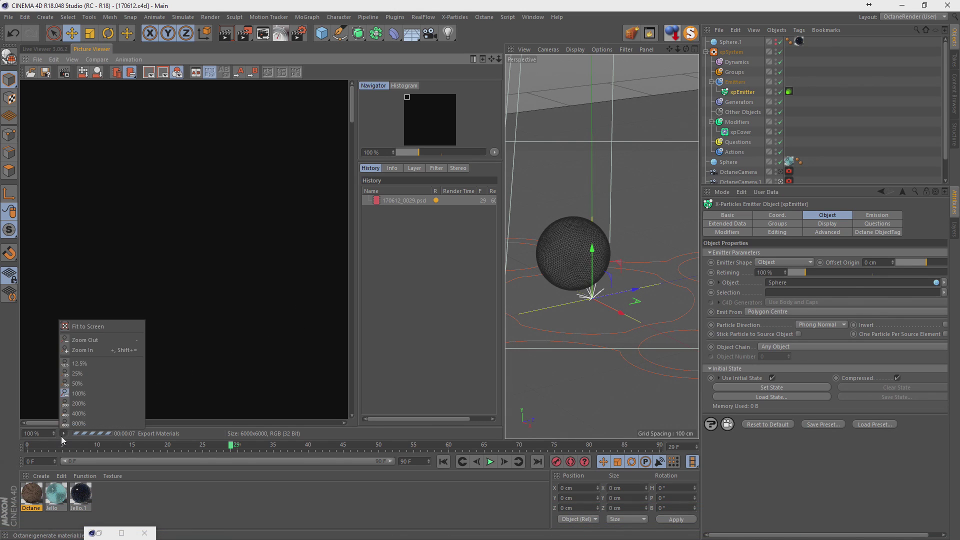
pyautogui.click(83, 326)
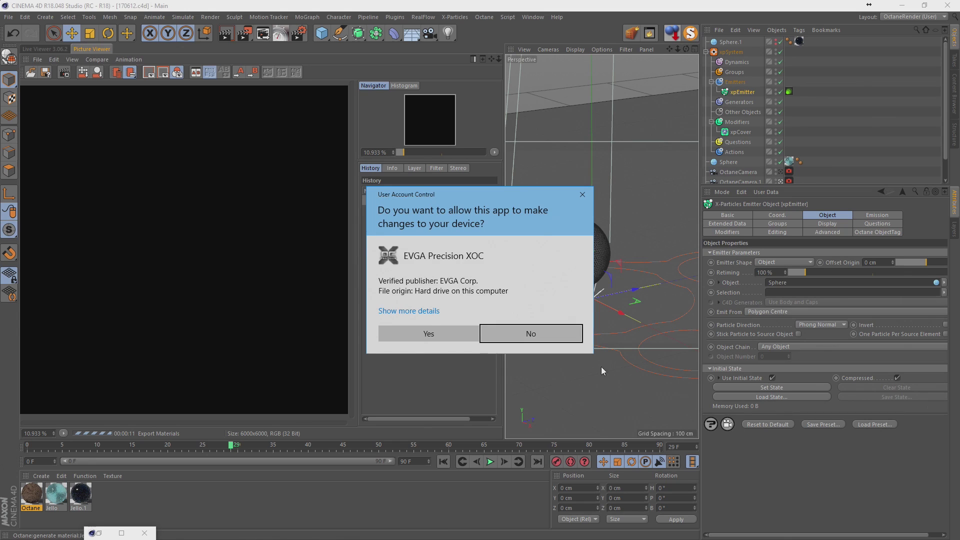
pyautogui.click(457, 334)
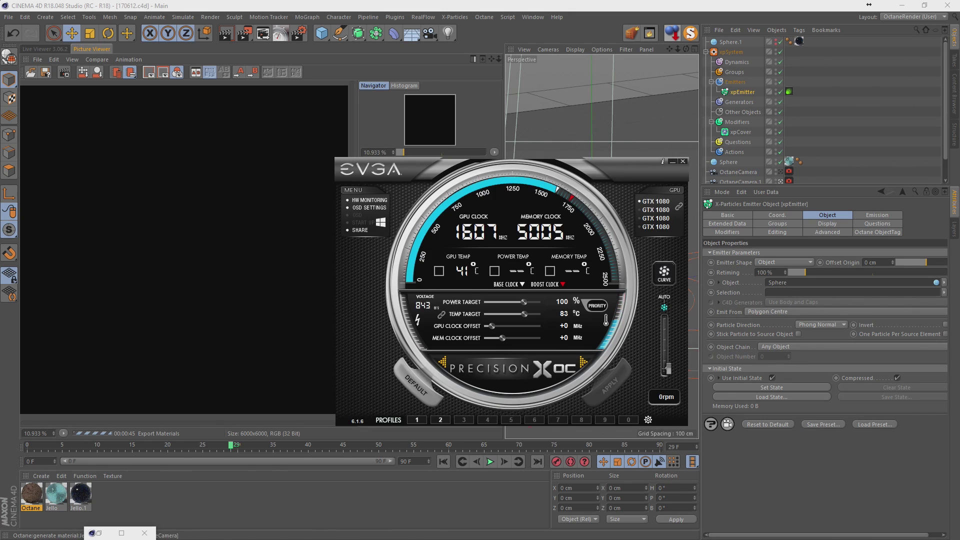
# Switch the graphics cards to EVGA Precision XOC profile 2.
pyautogui.click(440, 421)
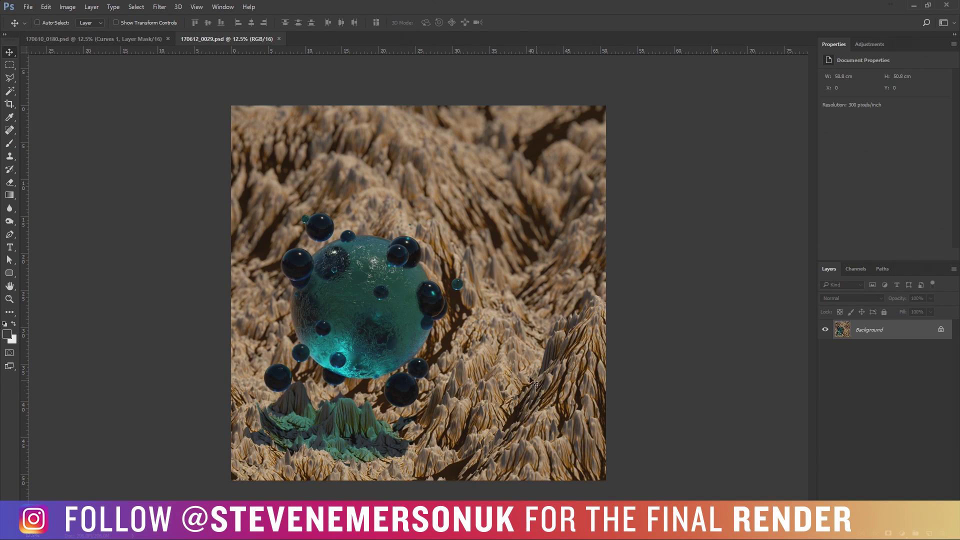
# Close 170610_0180.psd and launch Filter > Nik Collection > Analog Efex Pro 2 on the render.
pyautogui.click(168, 38)
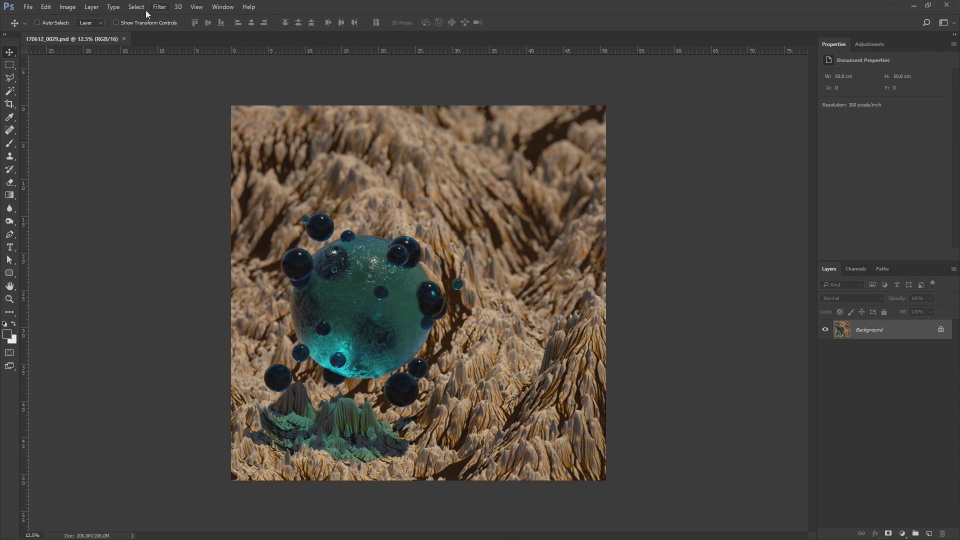
pyautogui.click(164, 11)
pyautogui.click(342, 218)
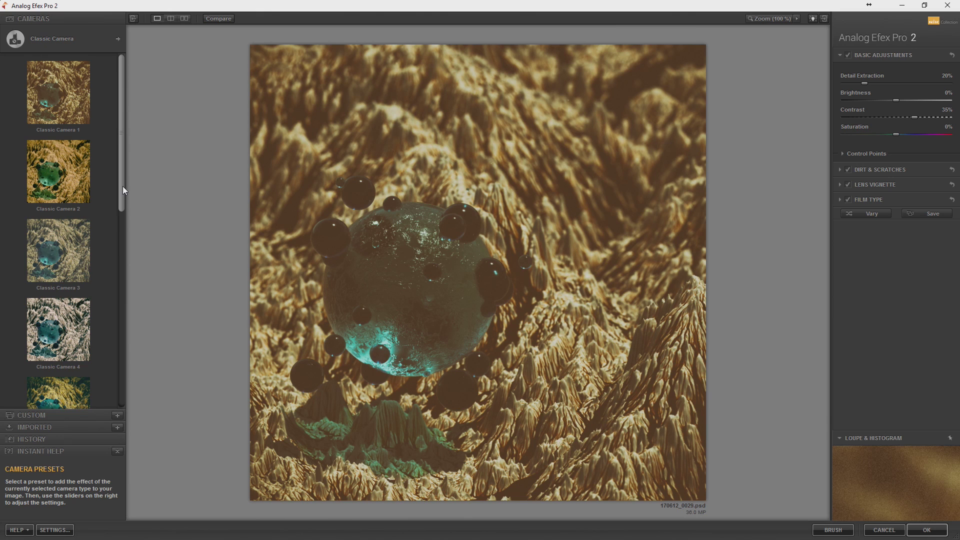
# Try the Classic Camera 5, 8 and 6 presets.
pyautogui.scroll(-2, 90, 205)
pyautogui.scroll(-2, 107, 216)
pyautogui.scroll(-1, 111, 208)
pyautogui.click(112, 245)
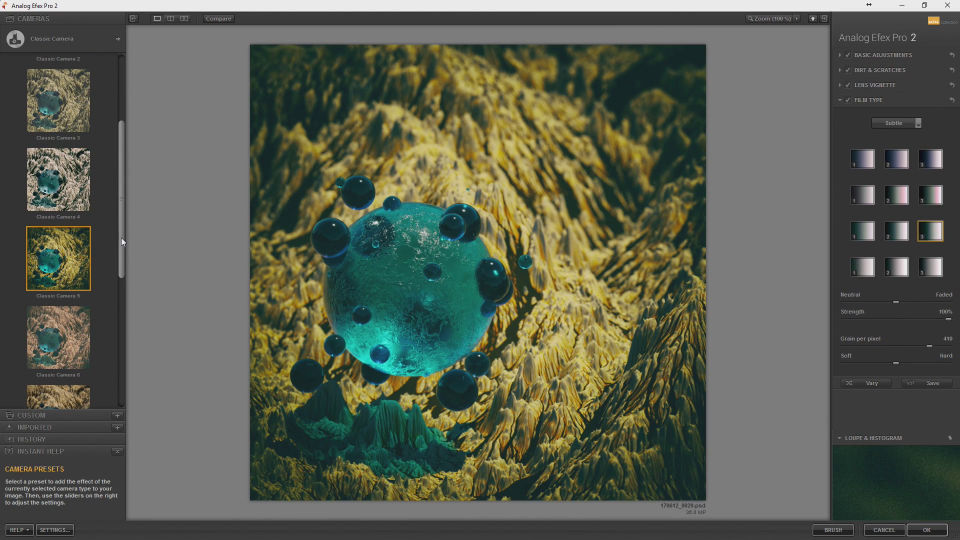
pyautogui.scroll(-1, 120, 240)
pyautogui.moveTo(119, 255); pyautogui.dragTo(122, 305)
pyautogui.click(53, 257)
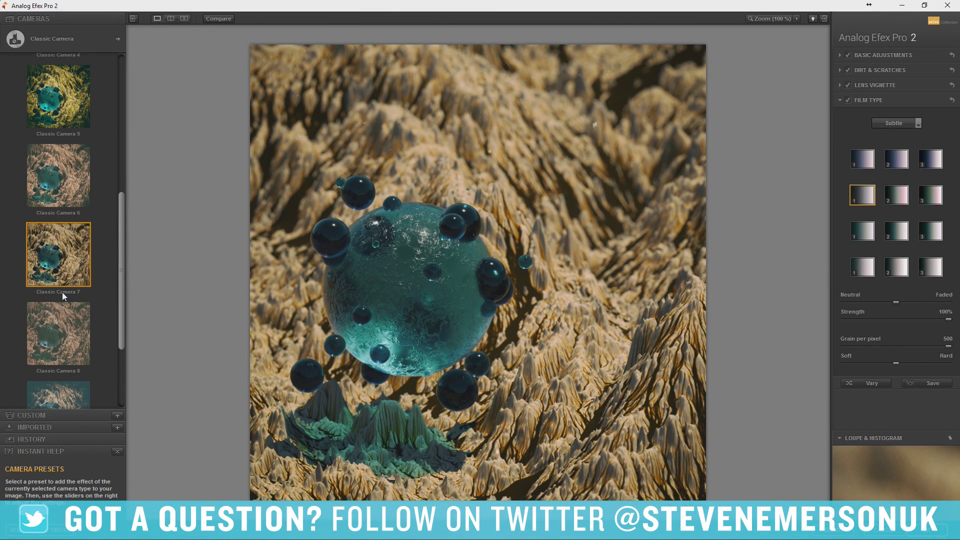
pyautogui.click(62, 306)
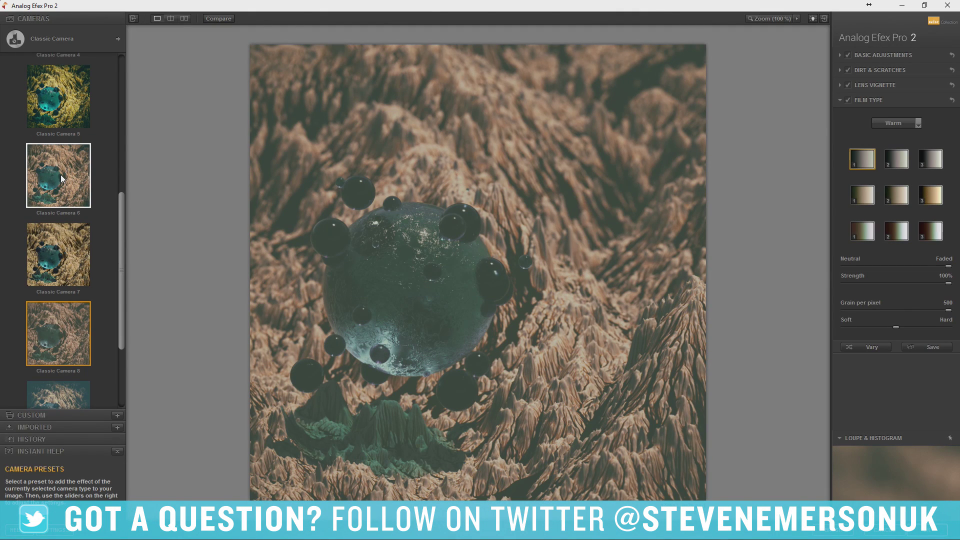
pyautogui.click(61, 175)
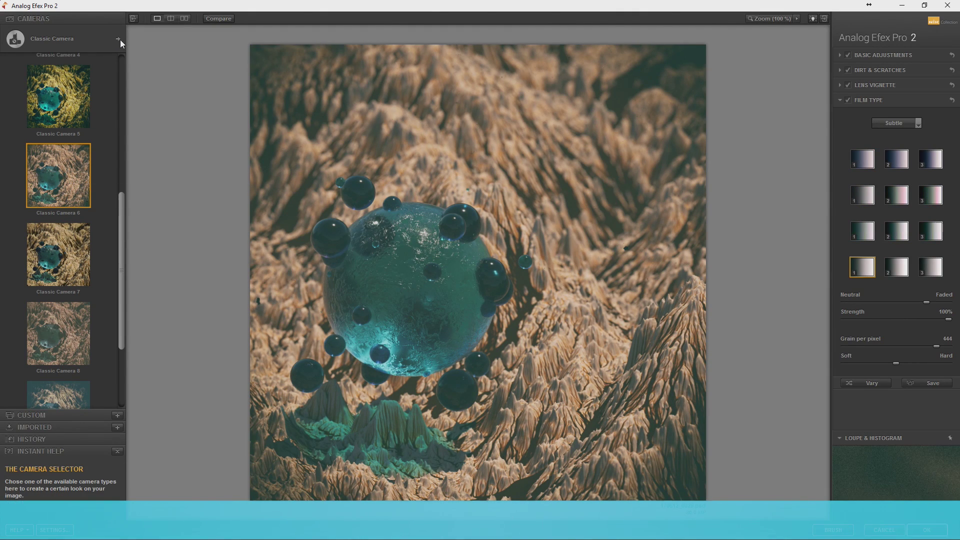
# Turn off vignette and dirt, reduce the fade, and set Film Type strength to 84%.
pyautogui.click(118, 39)
pyautogui.click(314, 285)
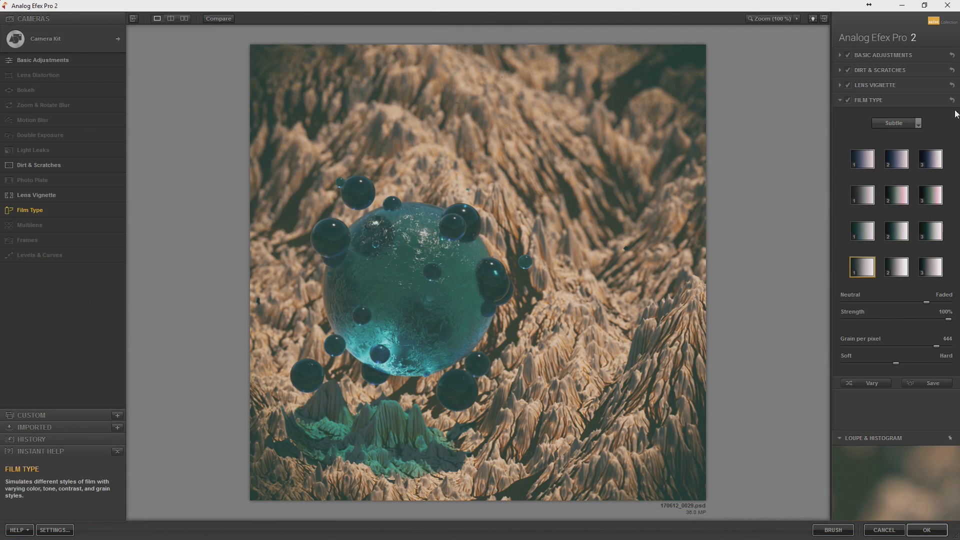
pyautogui.click(848, 86)
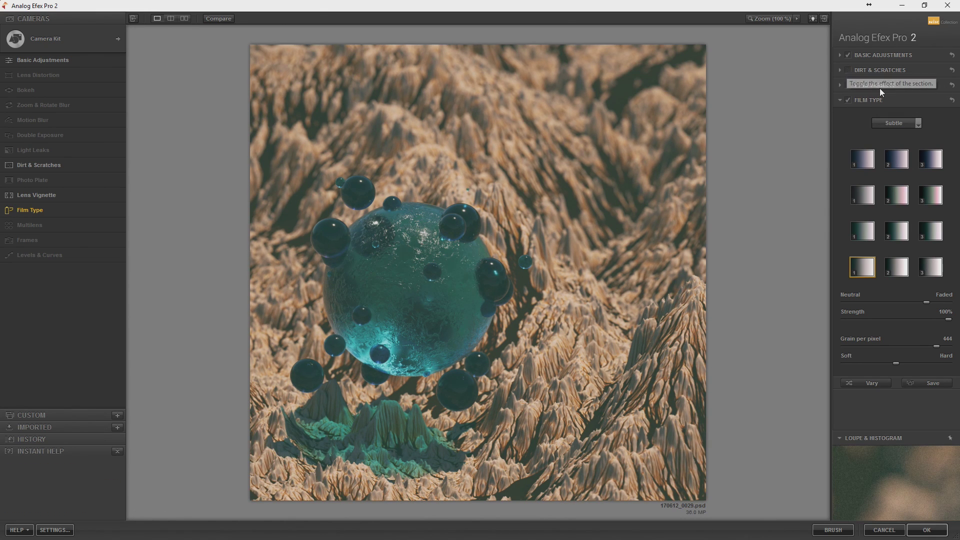
pyautogui.moveTo(931, 302); pyautogui.dragTo(909, 301)
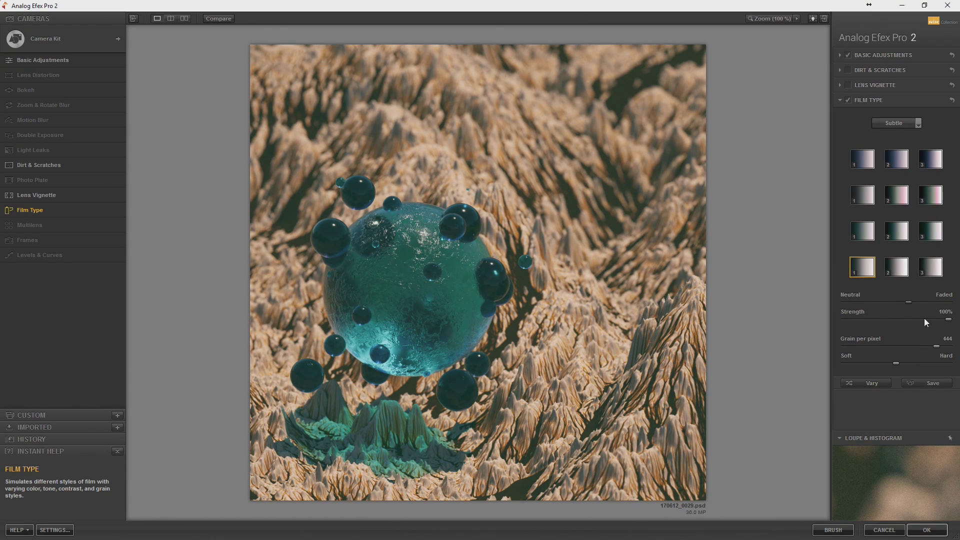
pyautogui.moveTo(948, 319); pyautogui.dragTo(931, 319)
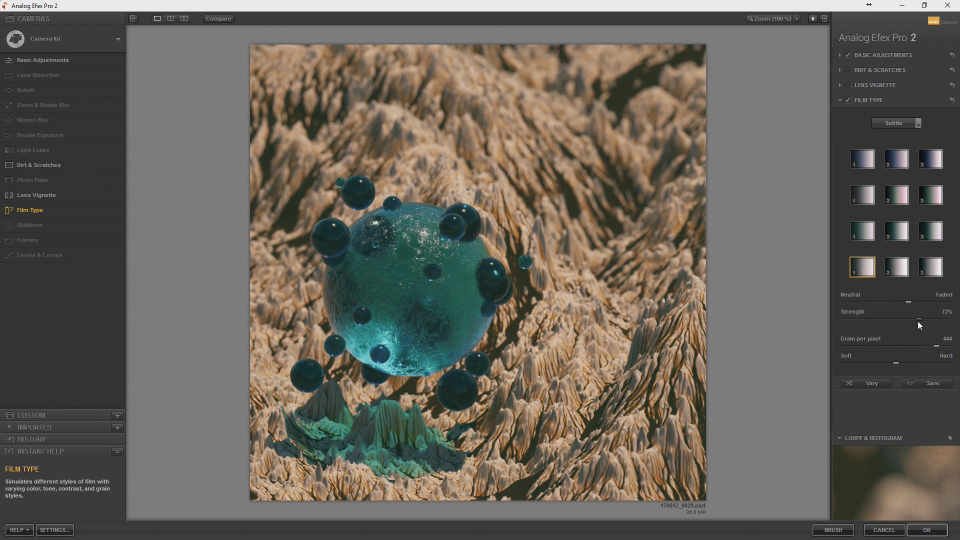
# Set Basic Adjustments to Detail Extraction 24%, Contrast -20% and Saturation 33%.
pyautogui.click(885, 55)
pyautogui.moveTo(862, 82)
pyautogui.mouseDown()
pyautogui.moveTo(882, 81)
pyautogui.moveTo(888, 100)
pyautogui.mouseUp()
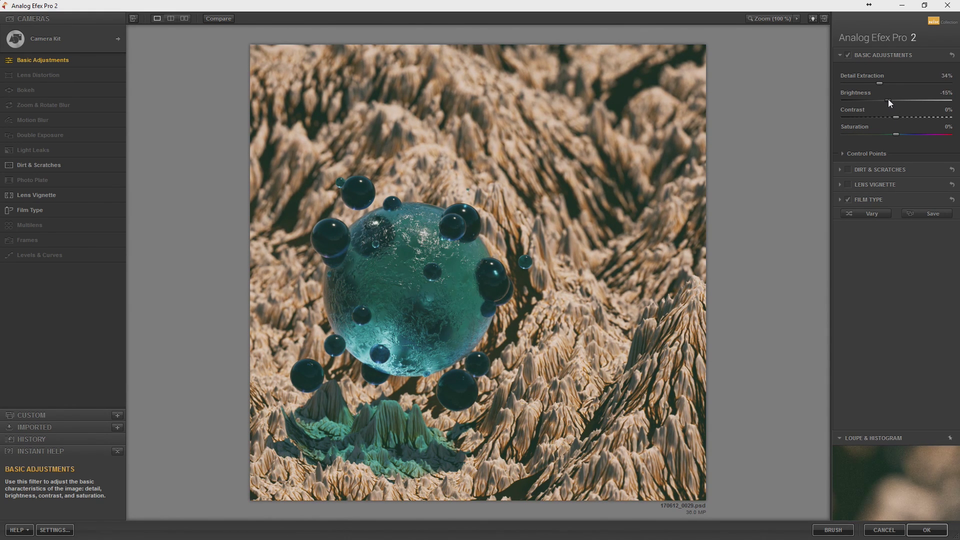
pyautogui.moveTo(911, 134); pyautogui.dragTo(913, 135)
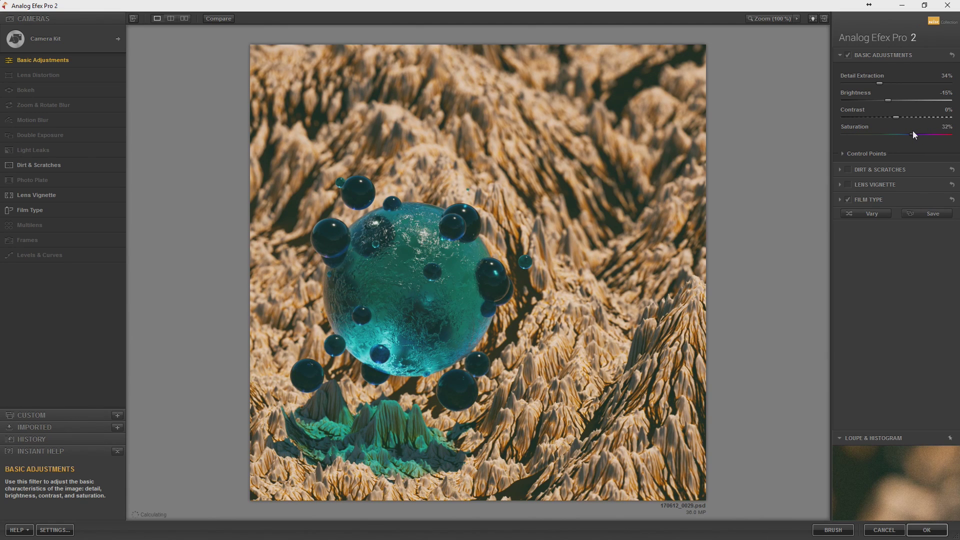
pyautogui.moveTo(879, 83); pyautogui.dragTo(872, 83)
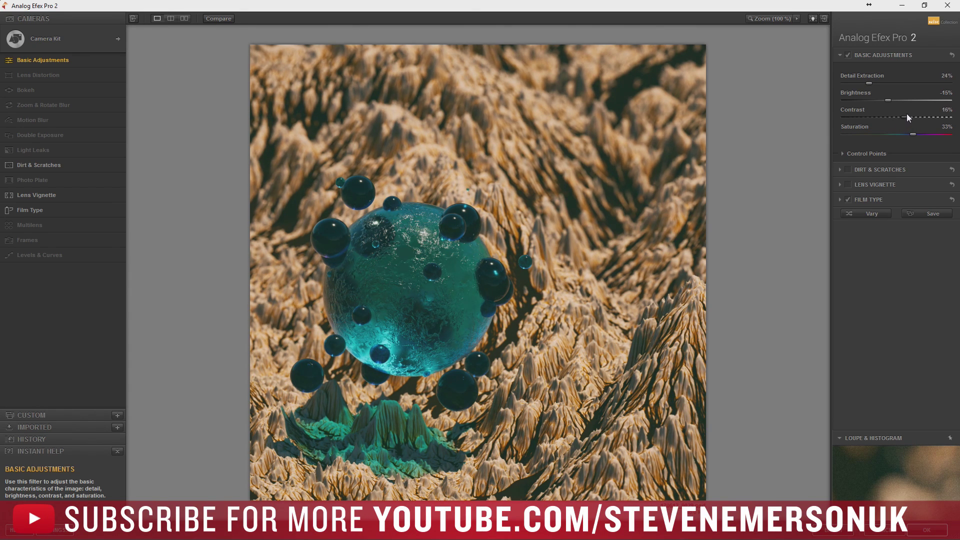
pyautogui.moveTo(897, 116); pyautogui.dragTo(887, 116)
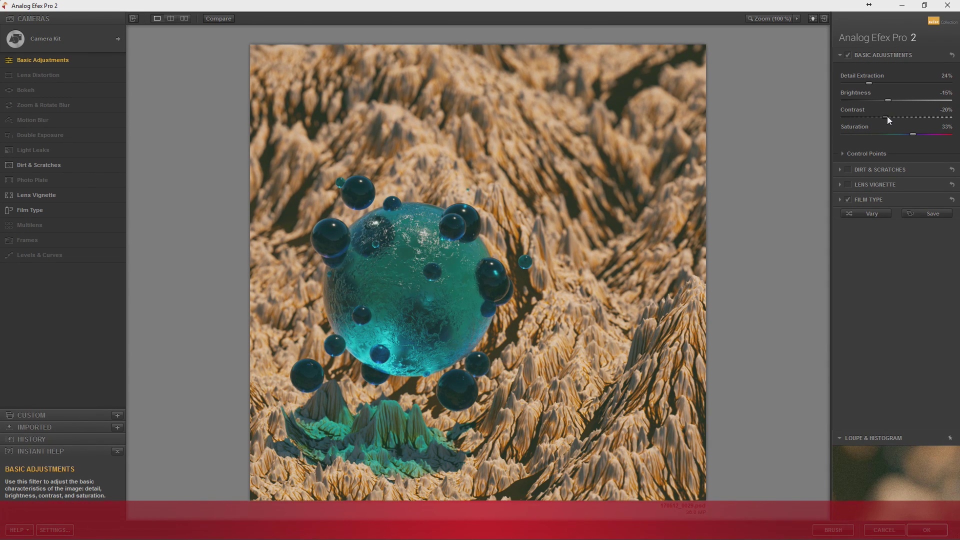
pyautogui.click(845, 53)
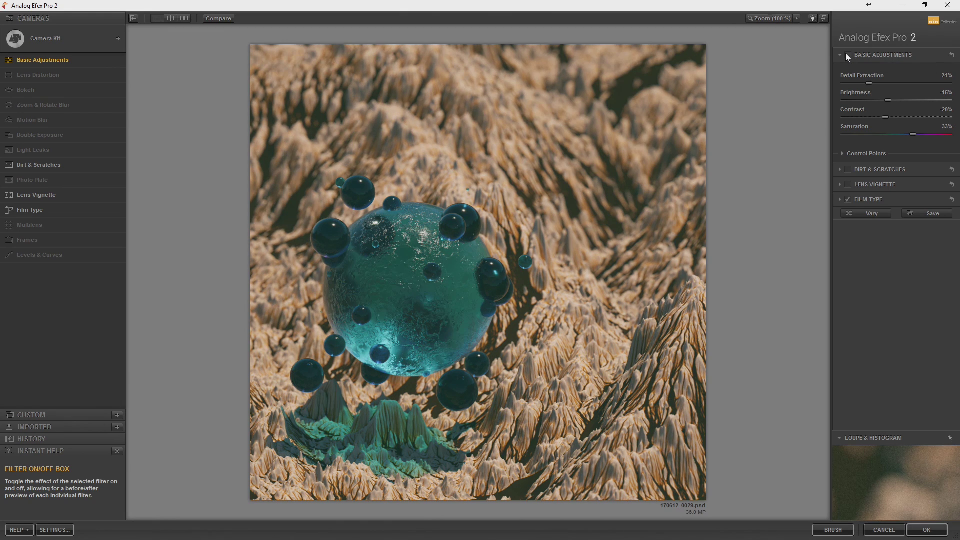
pyautogui.click(846, 53)
# Make the film type slightly more faded and raise grain per pixel to 500.
pyautogui.click(845, 53)
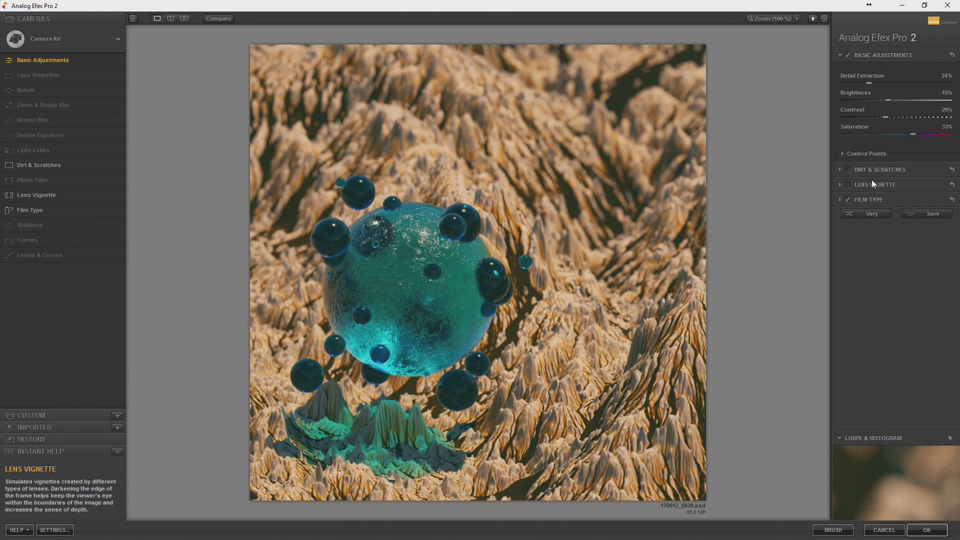
pyautogui.click(880, 200)
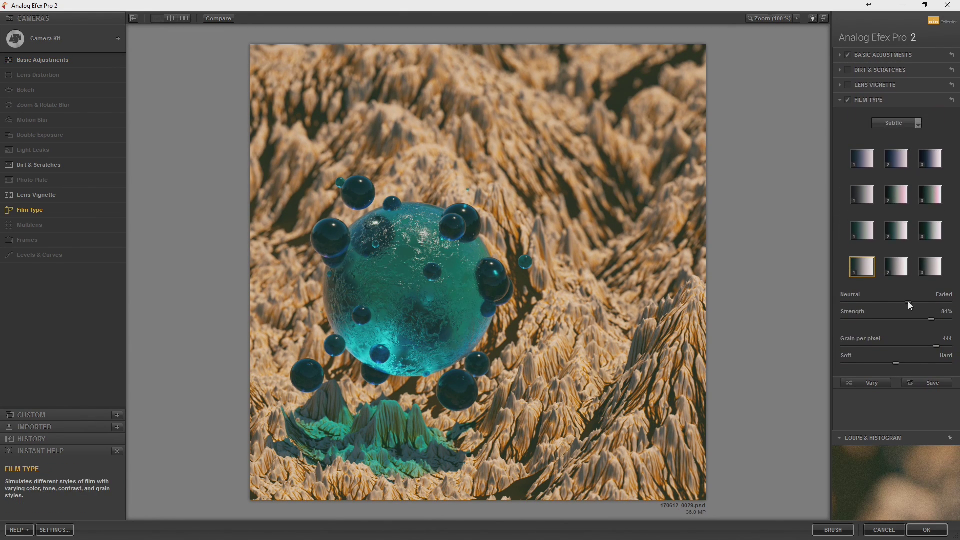
pyautogui.moveTo(909, 302); pyautogui.dragTo(929, 302)
pyautogui.moveTo(946, 345); pyautogui.dragTo(948, 346)
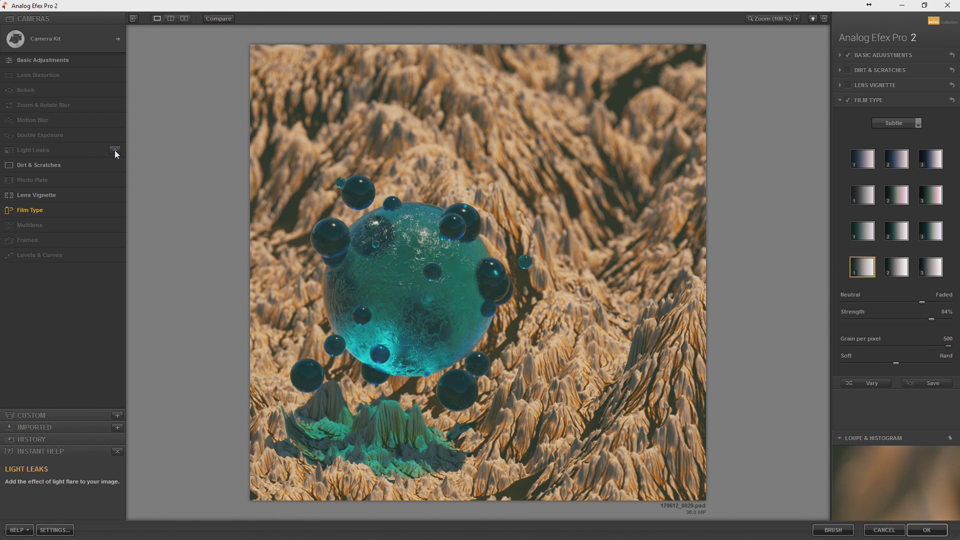
# Add Light Leaks and try the dark red, dark blue, yellow and pink-streak presets.
pyautogui.click(115, 151)
pyautogui.click(858, 224)
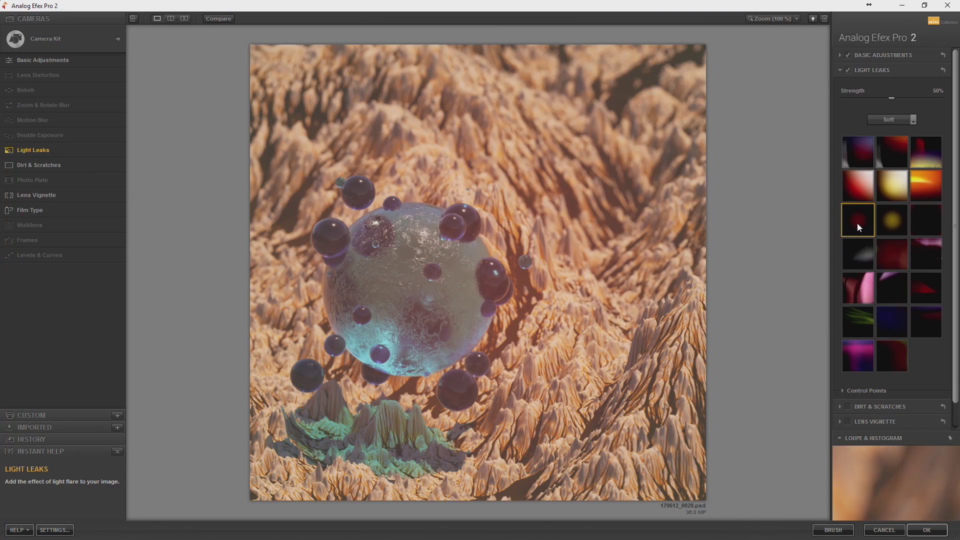
pyautogui.click(884, 332)
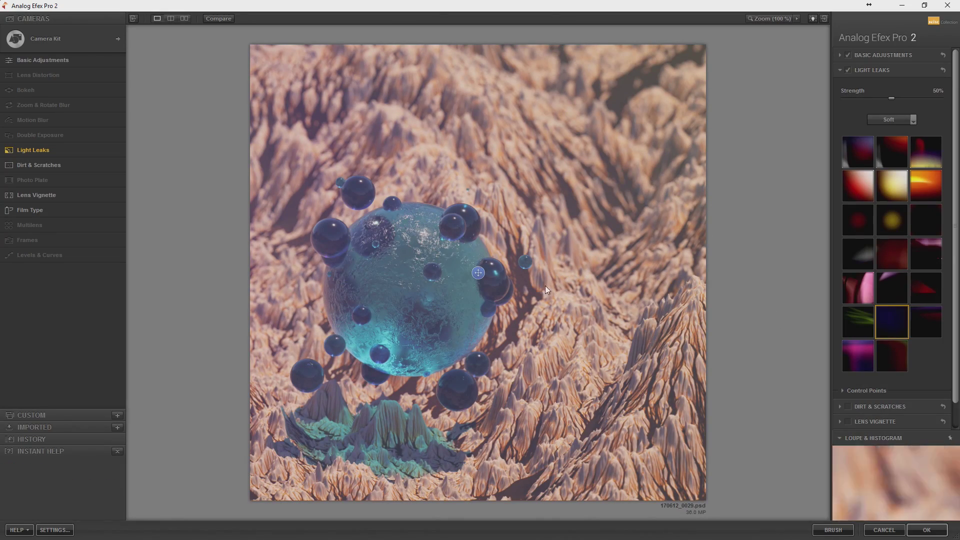
pyautogui.click(895, 224)
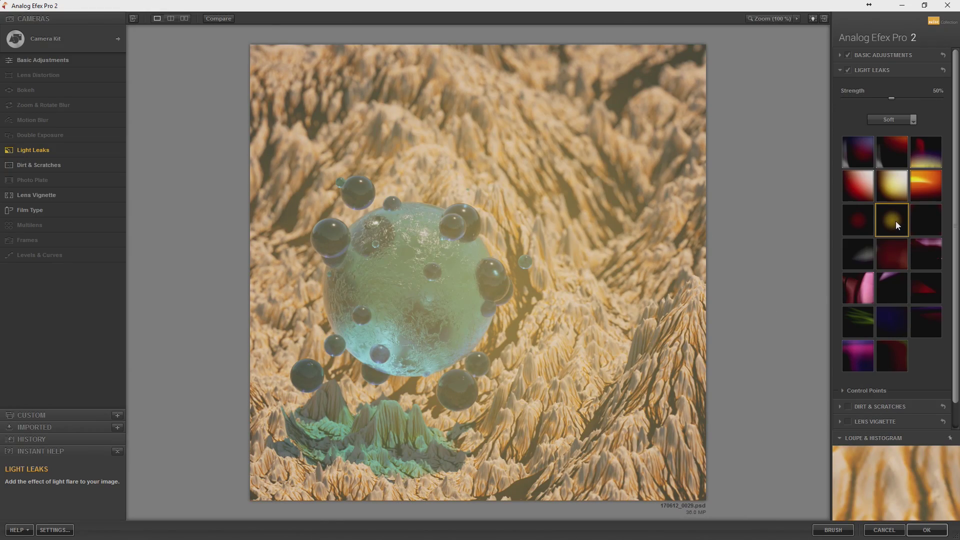
pyautogui.click(923, 252)
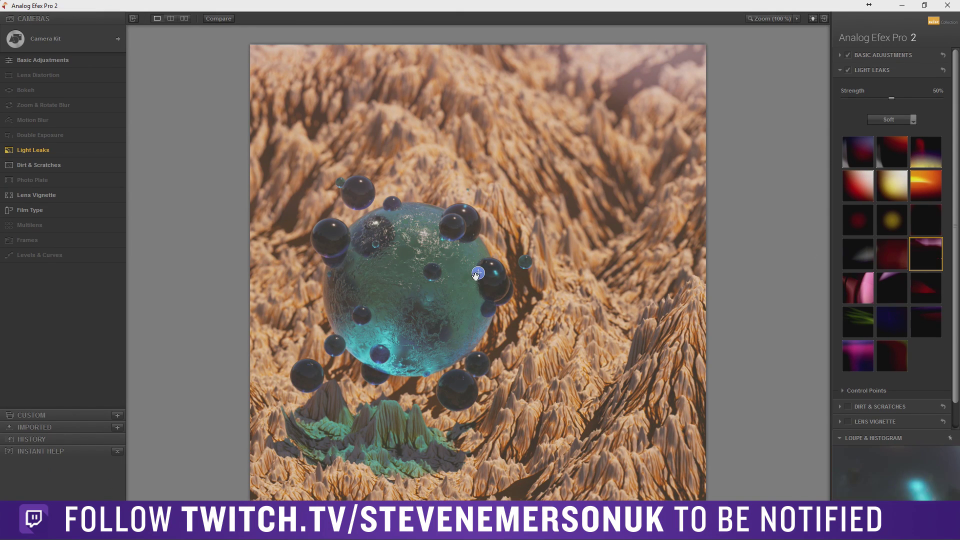
pyautogui.moveTo(472, 358)
pyautogui.mouseDown()
pyautogui.moveTo(430, 468)
pyautogui.moveTo(358, 468)
pyautogui.mouseUp()
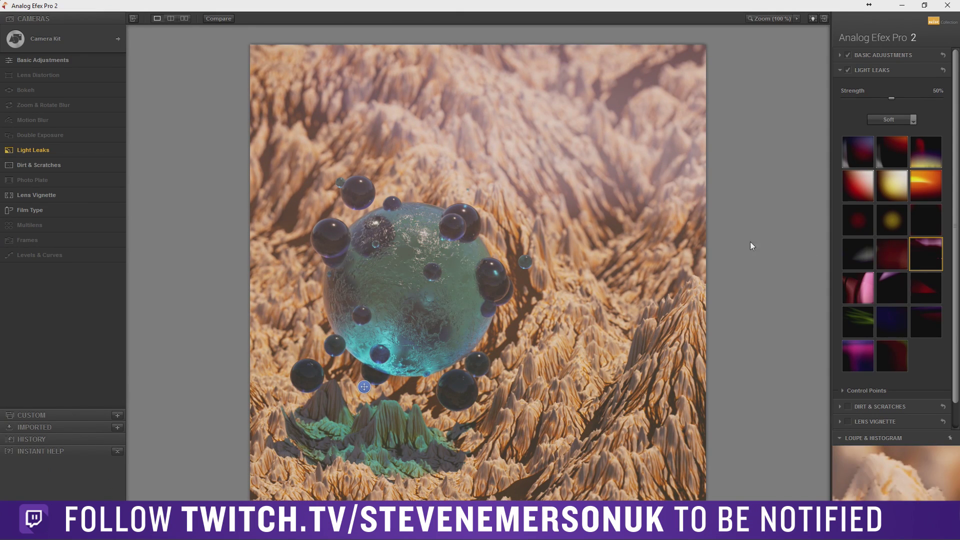
# Move the glow above the sphere, settle on dark red, and set strength to 29%.
pyautogui.click(918, 191)
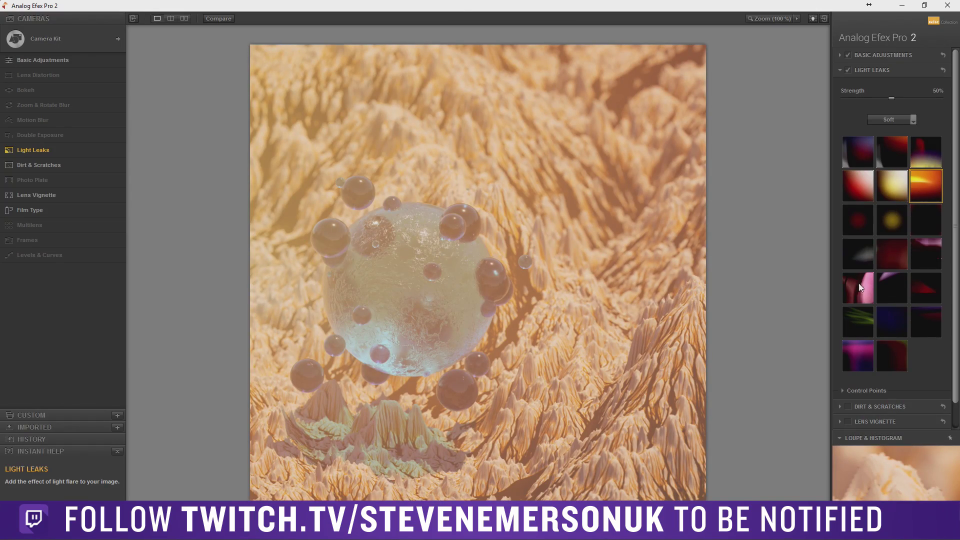
pyautogui.click(869, 299)
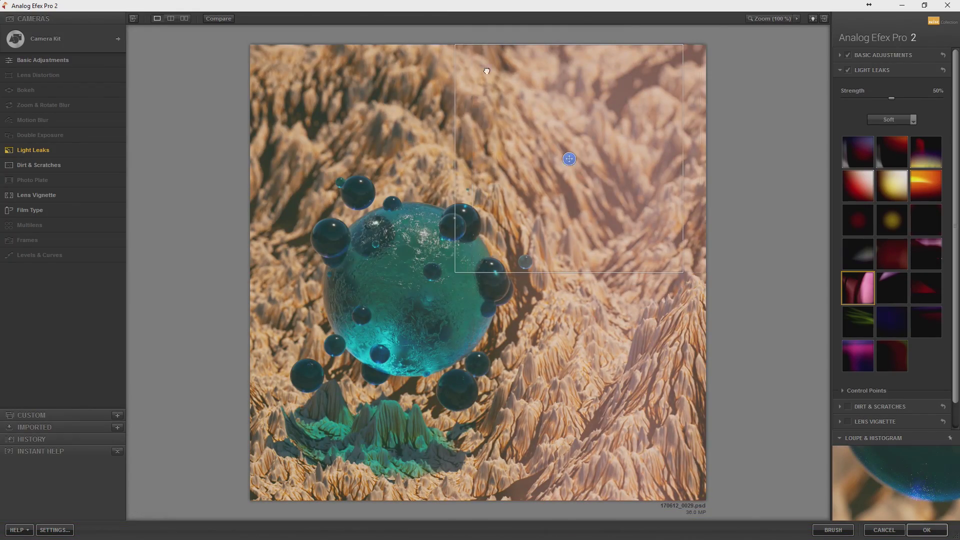
pyautogui.moveTo(554, 195); pyautogui.dragTo(364, 159)
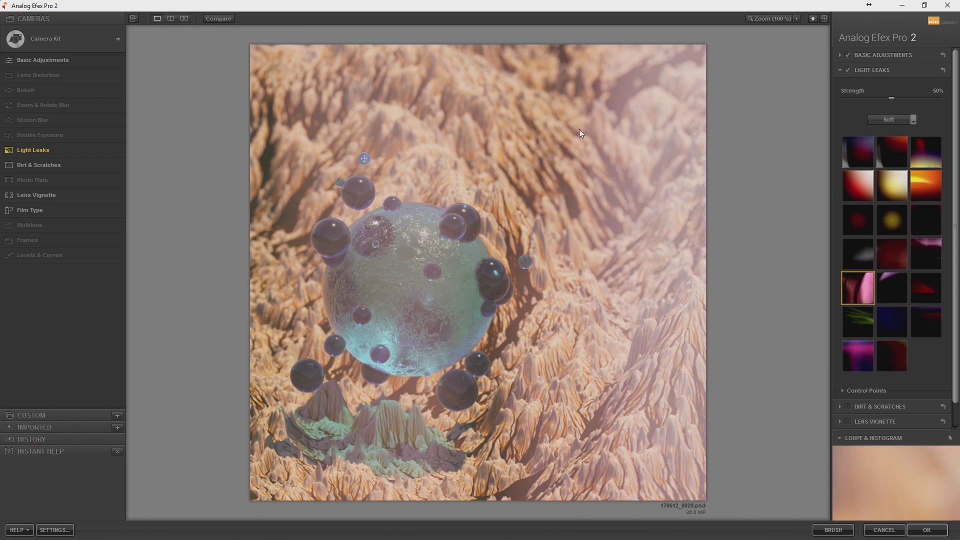
pyautogui.click(855, 347)
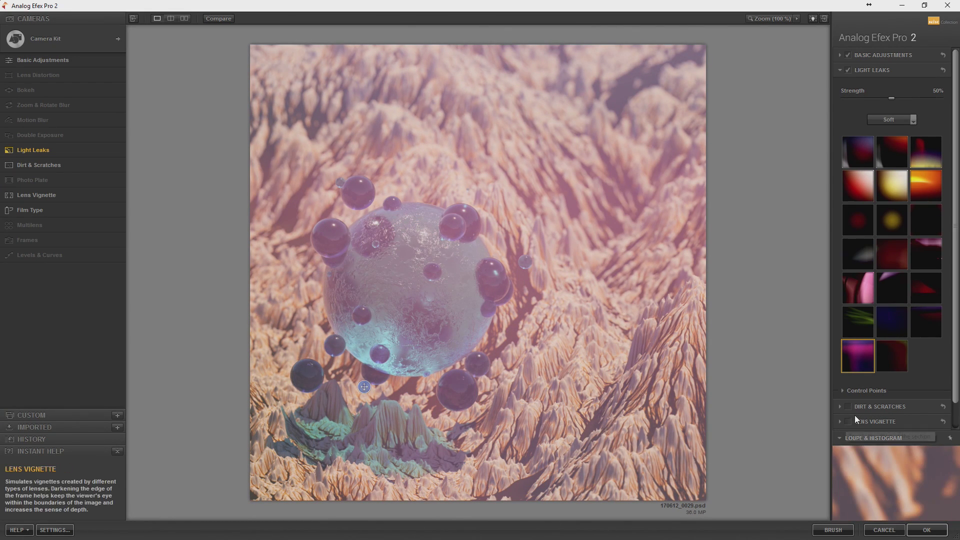
pyautogui.click(904, 368)
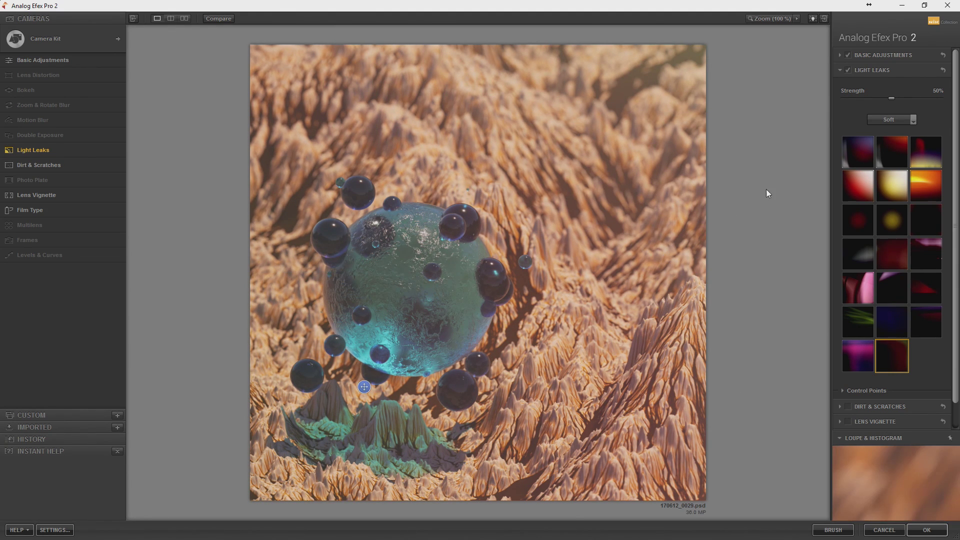
pyautogui.moveTo(895, 99)
pyautogui.mouseDown()
pyautogui.moveTo(940, 98)
pyautogui.moveTo(873, 106)
pyautogui.mouseUp()
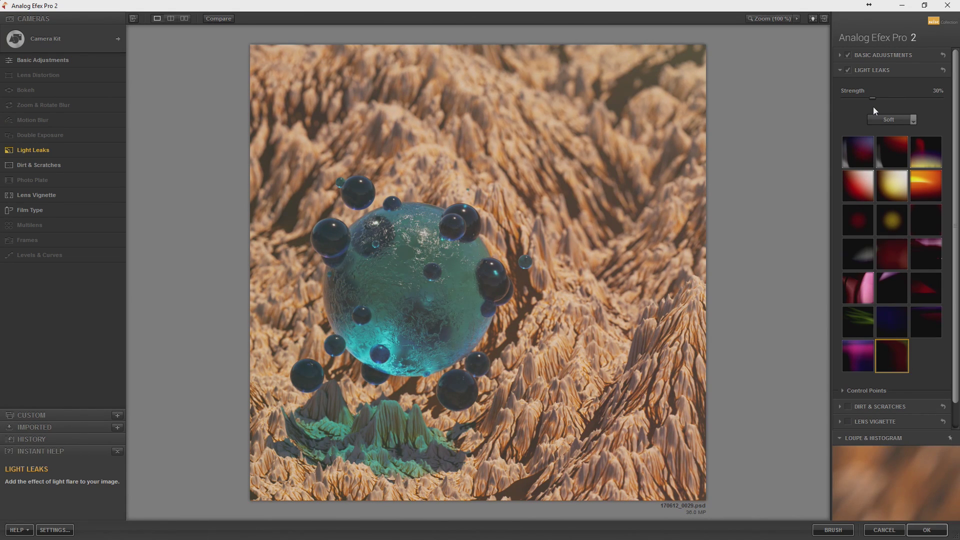
pyautogui.click(850, 71)
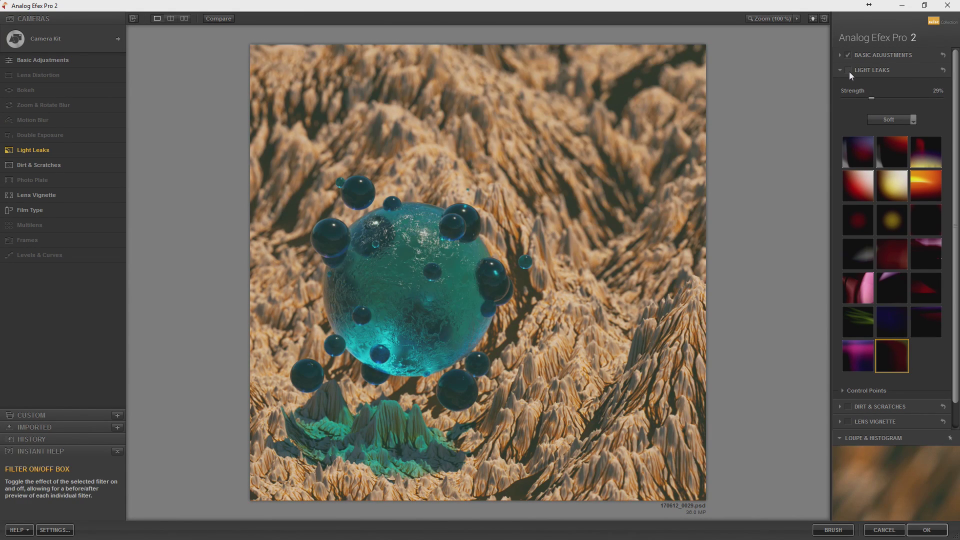
pyautogui.click(849, 71)
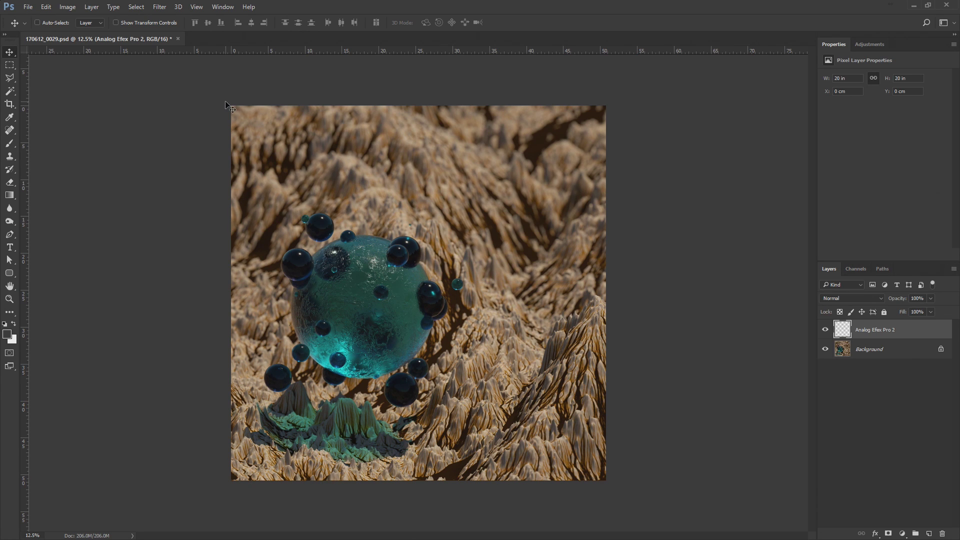
# Add Levels 1 and Curves 1 adjustment layers via Layer > New Adjustment Layer.
pyautogui.click(92, 7)
pyautogui.moveTo(120, 117)
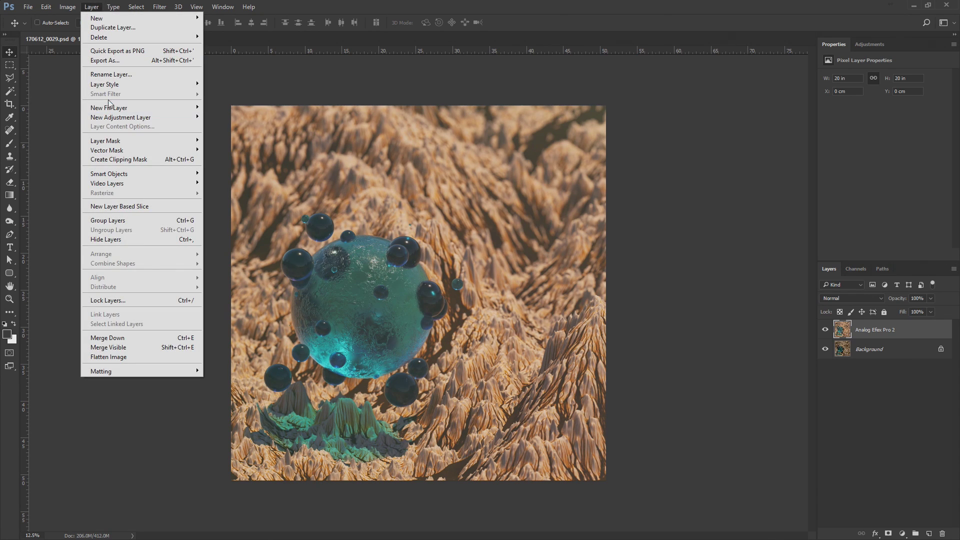
pyautogui.click(213, 128)
pyautogui.click(91, 7)
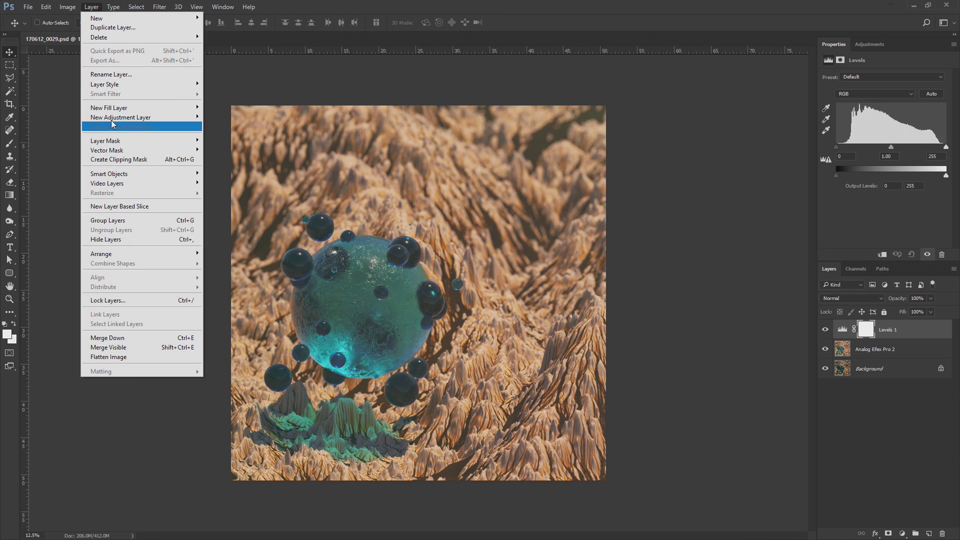
pyautogui.click(224, 137)
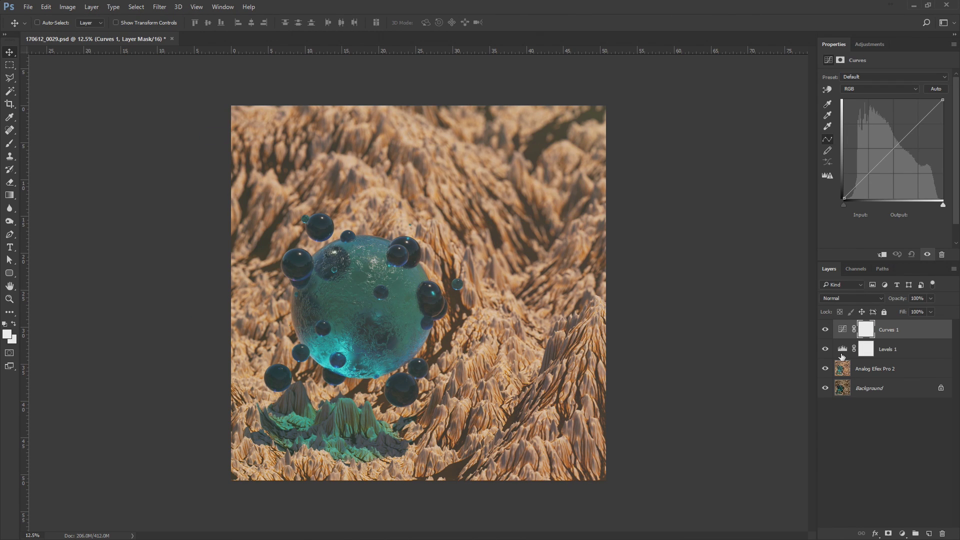
# On Curves 1, lift the RGB black point and add raised shadow and midtone points.
pyautogui.click(841, 354)
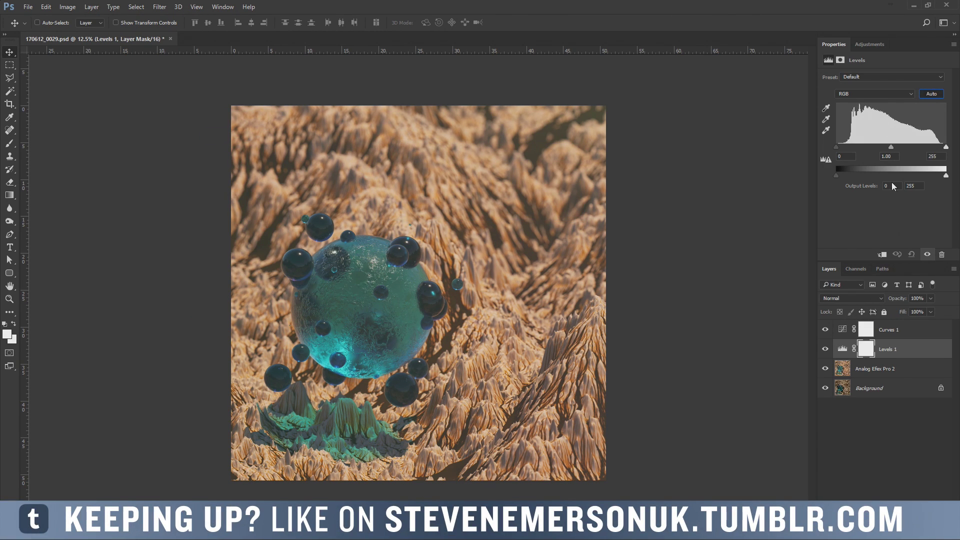
pyautogui.click(842, 329)
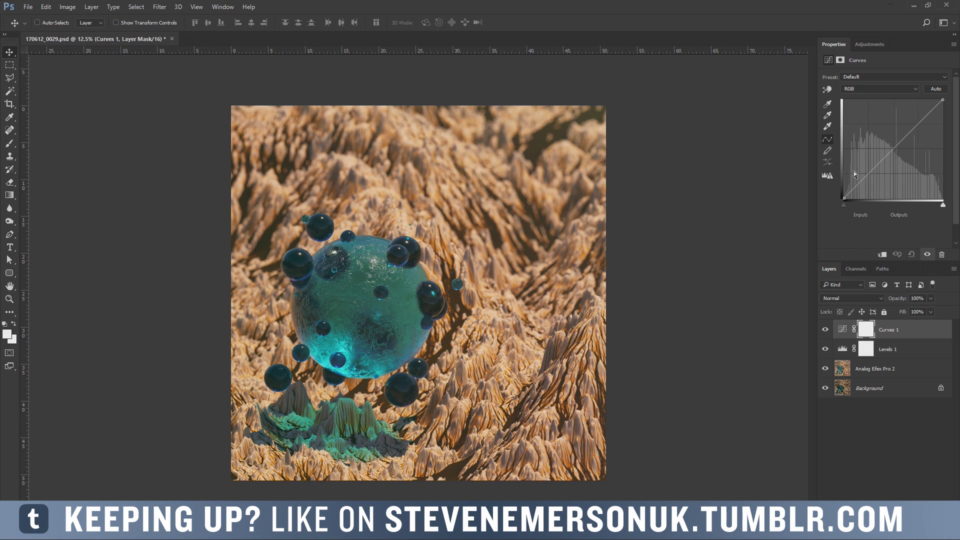
pyautogui.moveTo(847, 198); pyautogui.dragTo(845, 192)
pyautogui.click(867, 174)
pyautogui.moveTo(890, 150); pyautogui.dragTo(894, 148)
pyautogui.click(843, 192)
pyautogui.moveTo(838, 192); pyautogui.dragTo(866, 178)
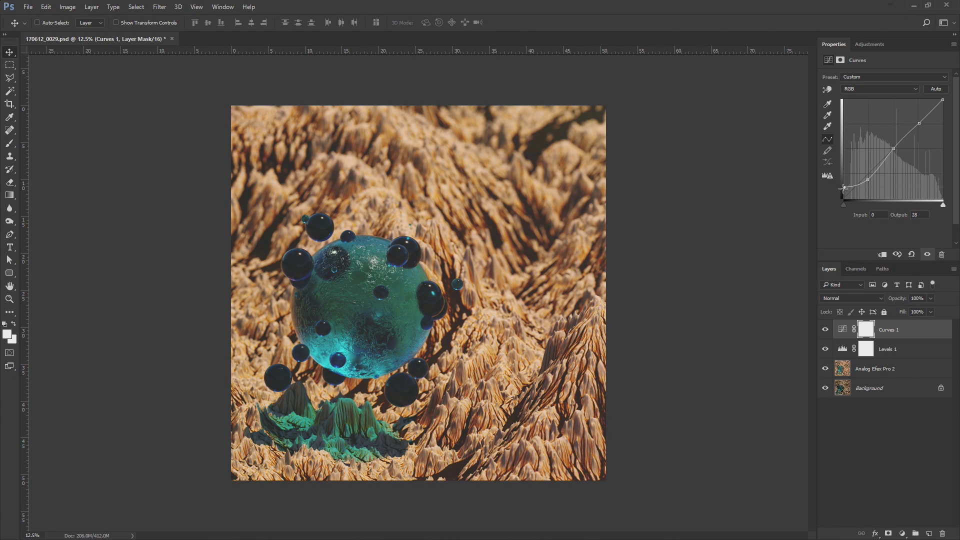
pyautogui.moveTo(867, 179); pyautogui.dragTo(859, 178)
pyautogui.moveTo(894, 149); pyautogui.dragTo(892, 147)
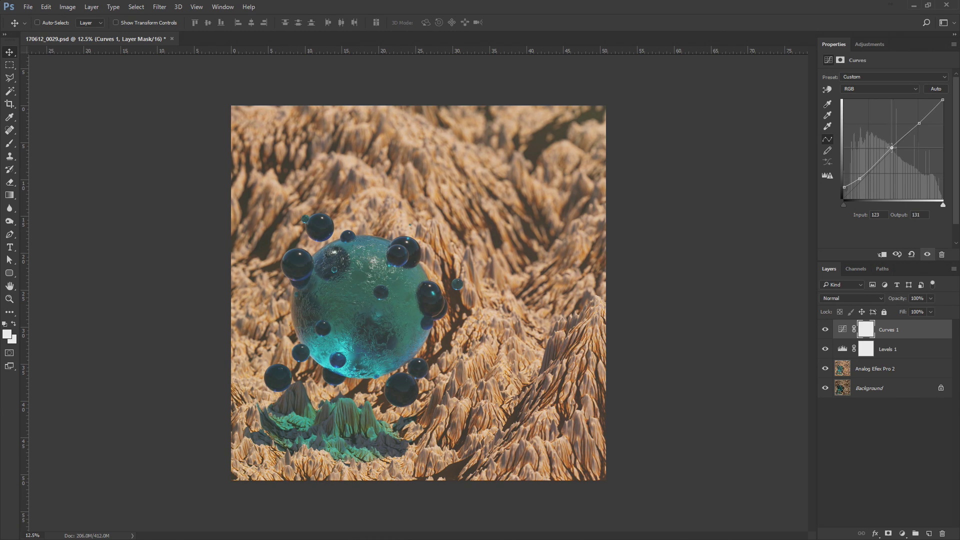
pyautogui.moveTo(844, 199); pyautogui.dragTo(837, 193)
pyautogui.moveTo(892, 150); pyautogui.dragTo(915, 121)
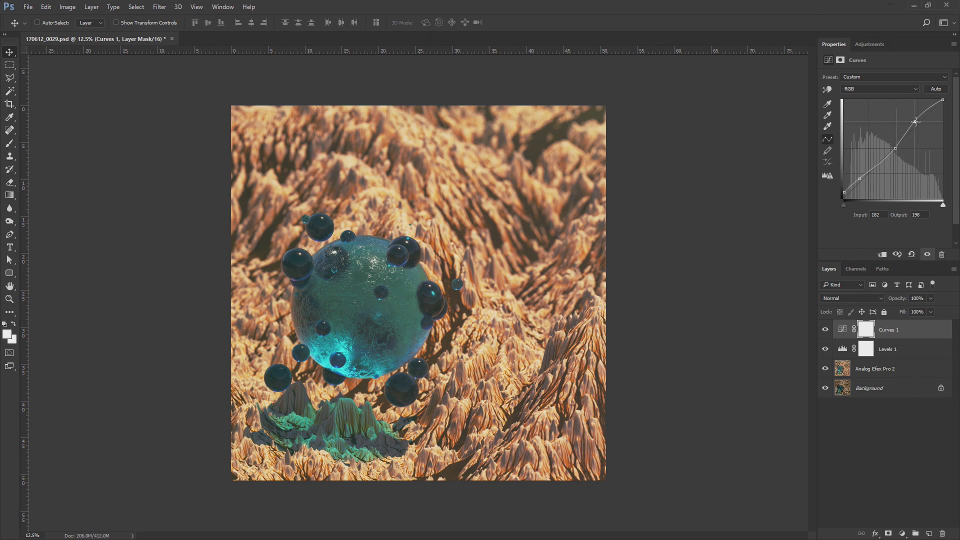
# Undo the last edit and refine the curve, e.g. 43→50 and 188→200.
pyautogui.hotkey('ctrl', 'z')
pyautogui.click(894, 148)
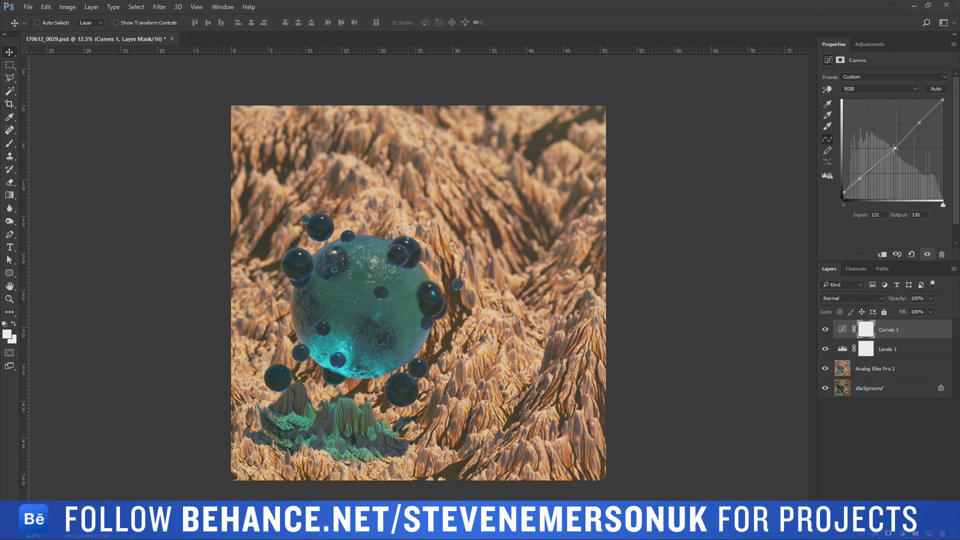
pyautogui.moveTo(894, 149); pyautogui.dragTo(891, 146)
pyautogui.moveTo(844, 198); pyautogui.dragTo(843, 194)
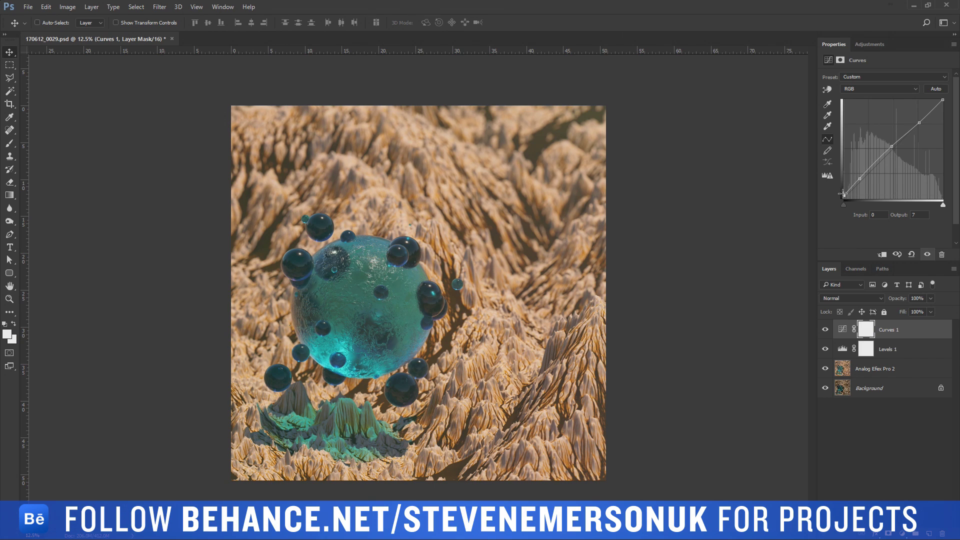
pyautogui.click(862, 178)
pyautogui.moveTo(861, 179); pyautogui.dragTo(863, 179)
pyautogui.click(892, 146)
pyautogui.moveTo(919, 122); pyautogui.dragTo(916, 120)
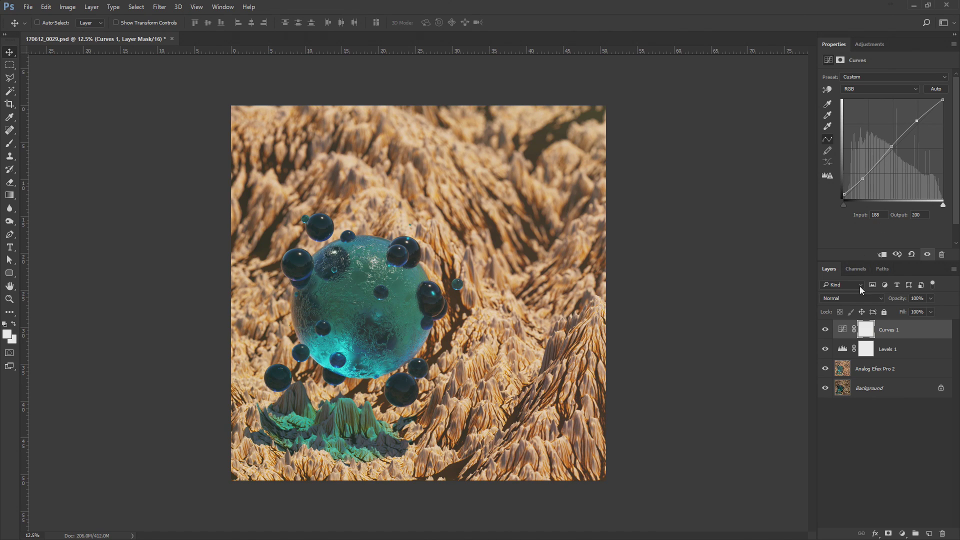
pyautogui.click(907, 90)
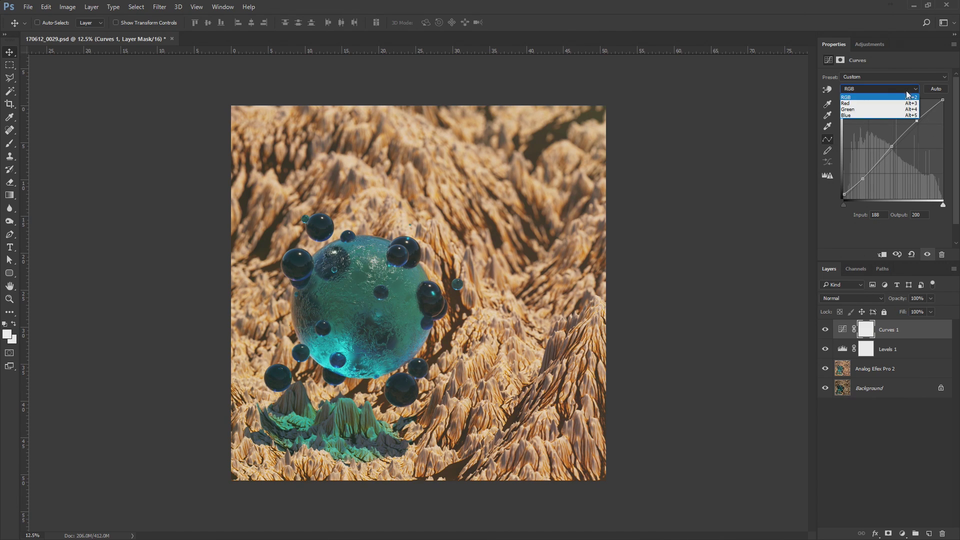
# On the Blue channel, pull the highlight endpoint down and reset the black endpoint to 0.
pyautogui.click(889, 116)
pyautogui.moveTo(943, 99)
pyautogui.mouseDown()
pyautogui.moveTo(948, 109)
pyautogui.moveTo(951, 100)
pyautogui.moveTo(926, 78)
pyautogui.moveTo(955, 77)
pyautogui.moveTo(937, 74)
pyautogui.mouseUp()
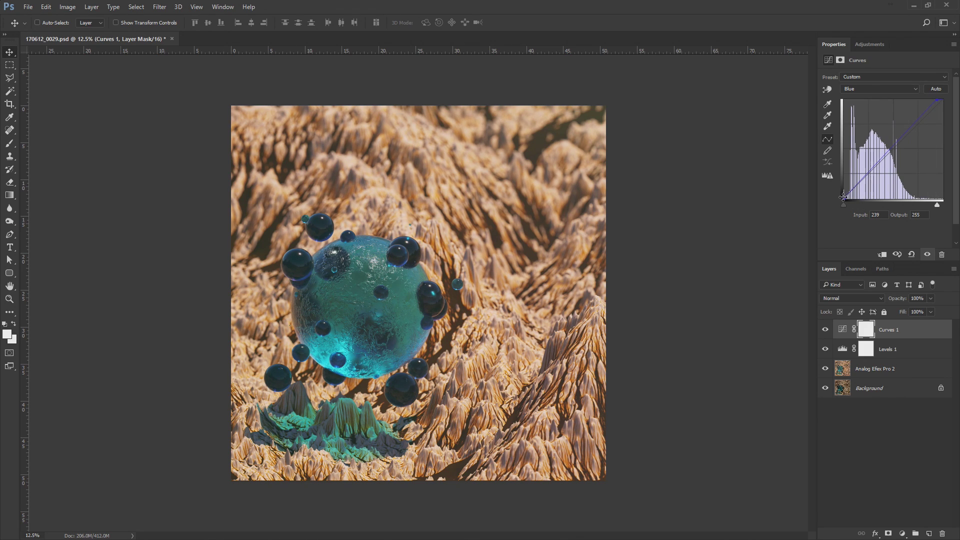
pyautogui.moveTo(843, 197); pyautogui.dragTo(845, 199)
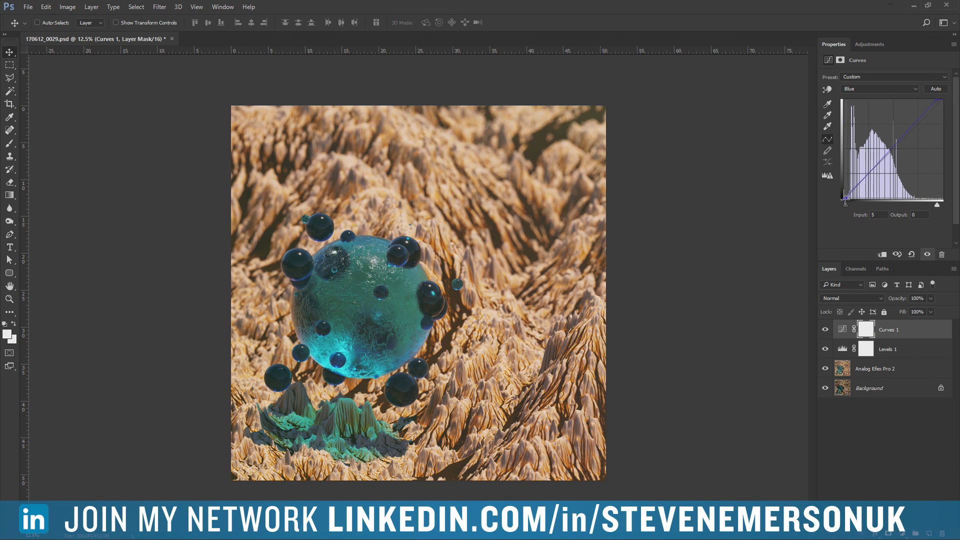
pyautogui.press('Left')
pyautogui.press('Left')
pyautogui.press('Left')
# Resize the image to 1920 px and export it with Save for Web as PNG-24.
pyautogui.hotkey('ctrl', 'alt', 'i')
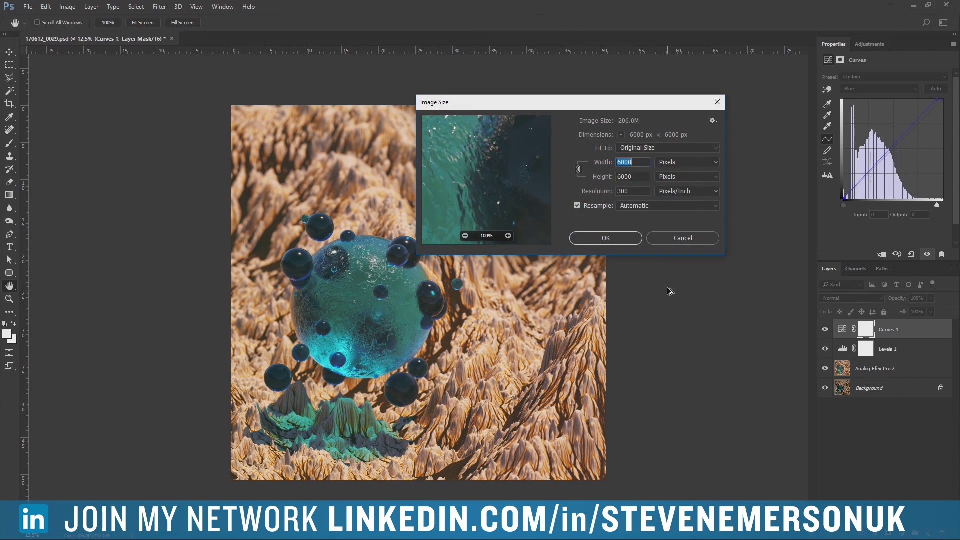
pyautogui.press('Return')
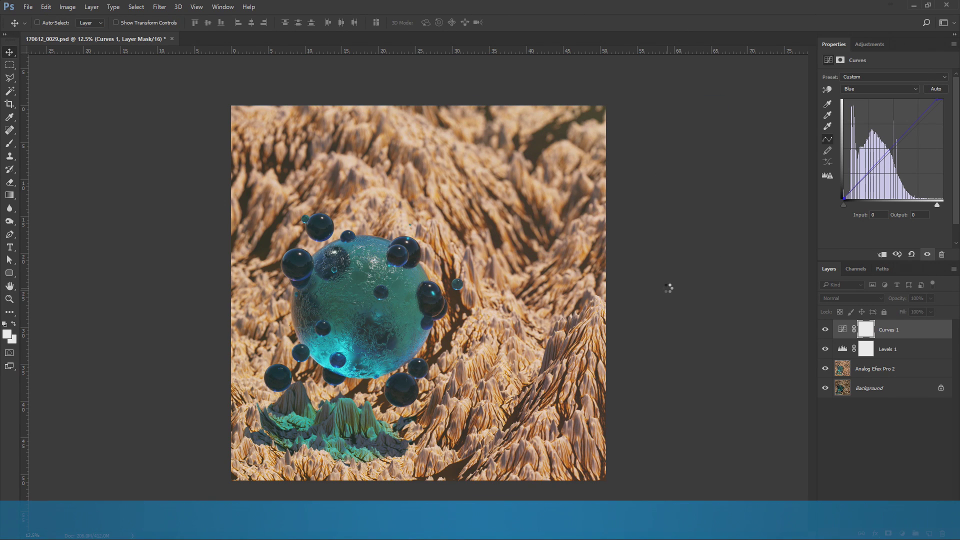
pyautogui.hotkey('ctrl', 'shift', 'alt', 's')
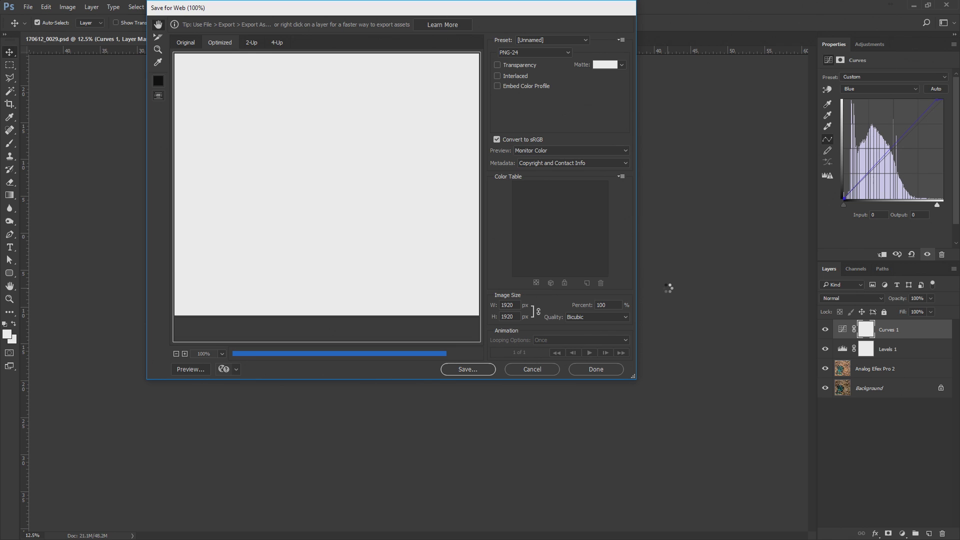
pyautogui.press('Return')
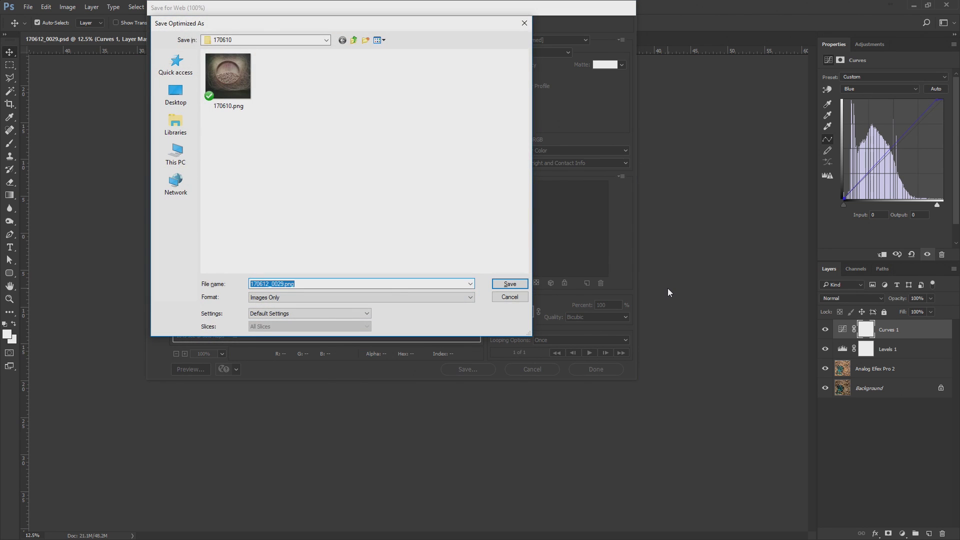
# Save the PNG as 170612_0029.png in the 170612 folder, then undo the resize.
pyautogui.click(353, 40)
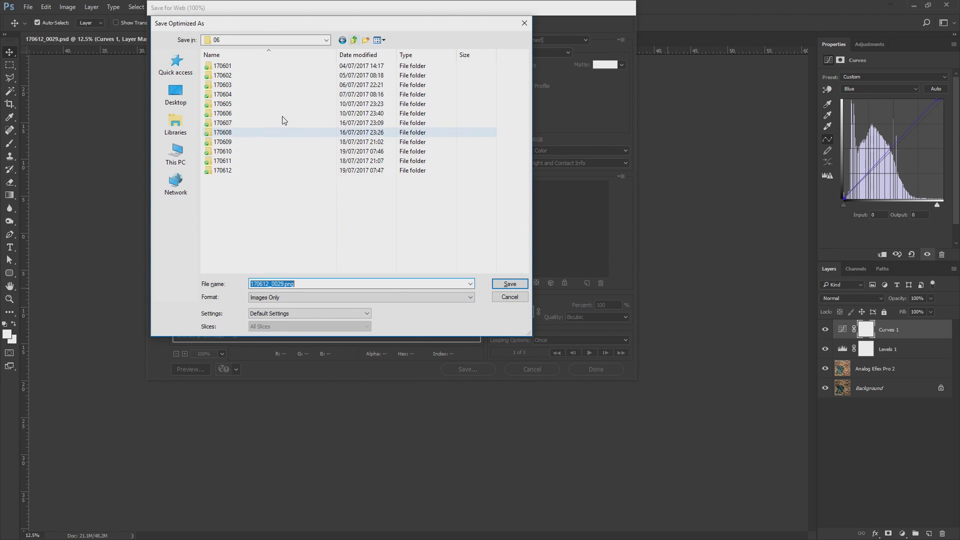
pyautogui.doubleClick(240, 161)
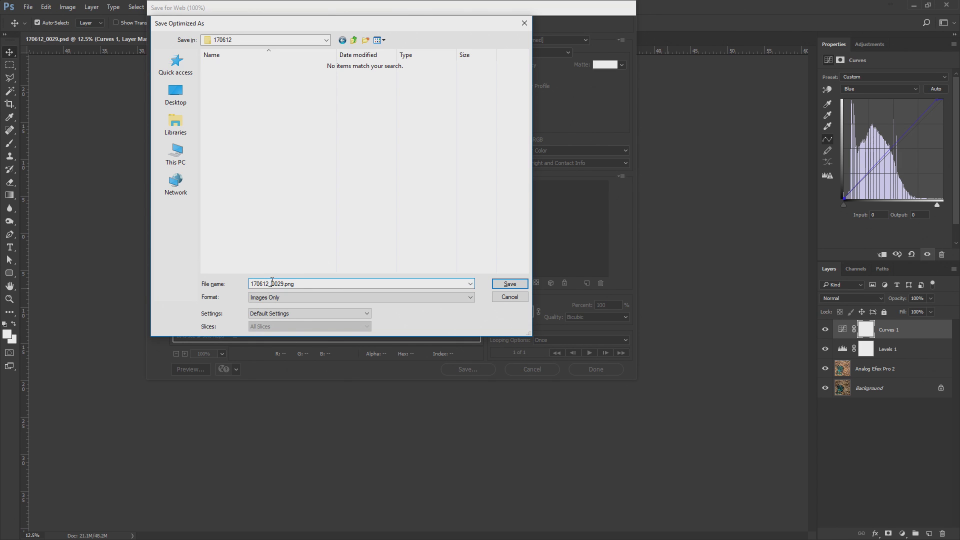
pyautogui.moveTo(269, 284); pyautogui.dragTo(366, 285)
pyautogui.press('Return')
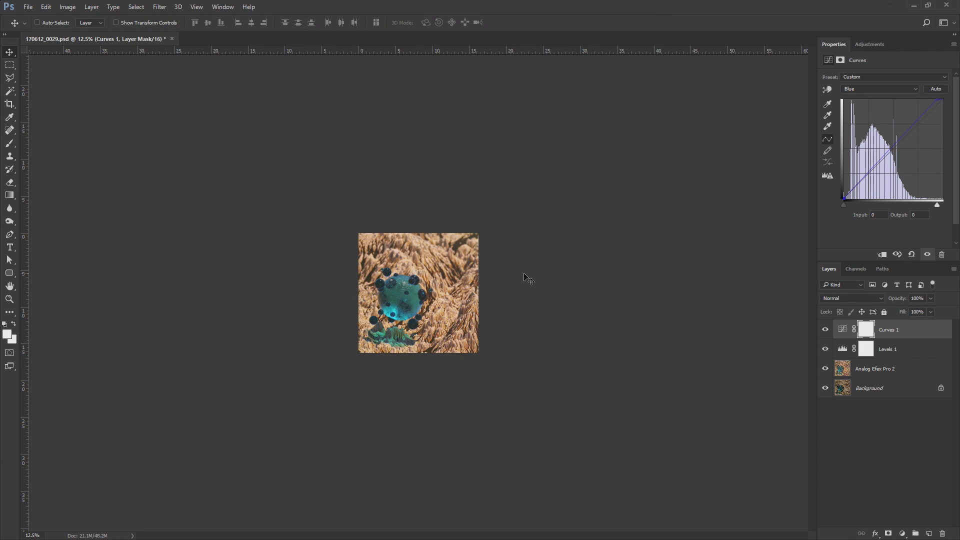
pyautogui.hotkey('ctrl', 'z')
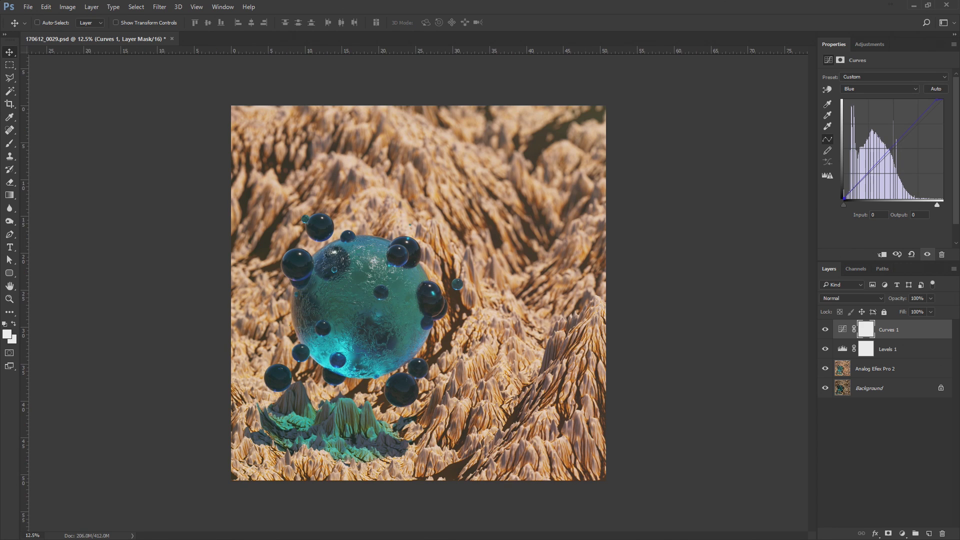